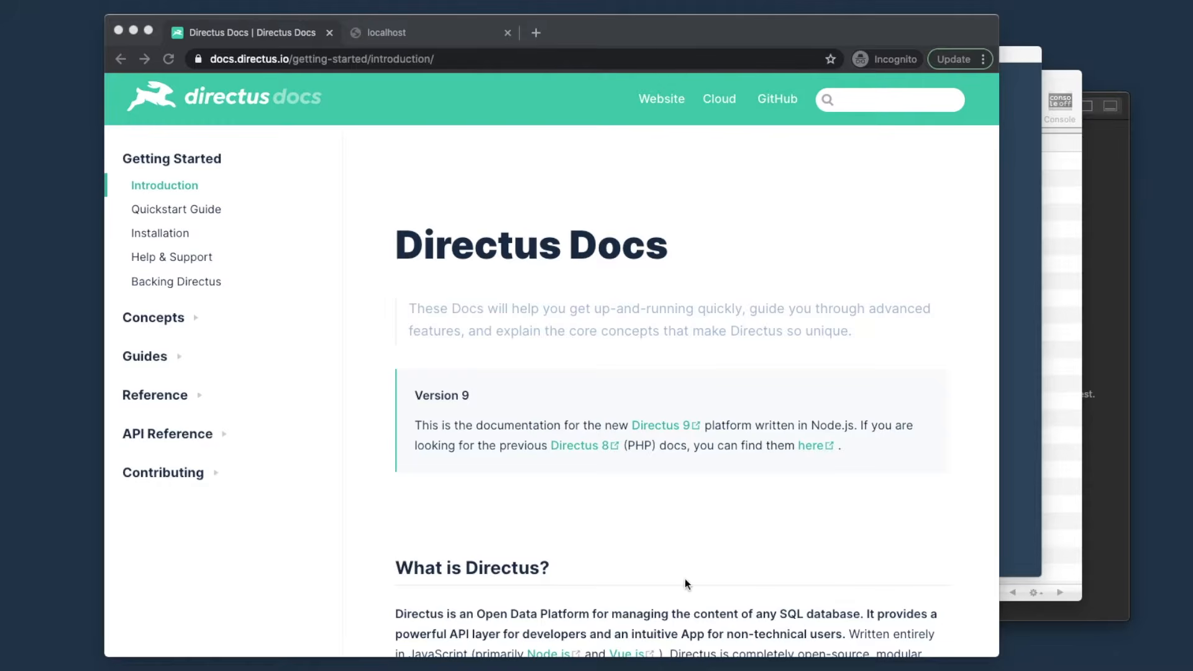
# - Open the Command Line Interface (CLI) guide from the docs' Installation page
pyautogui.click(588, 186)
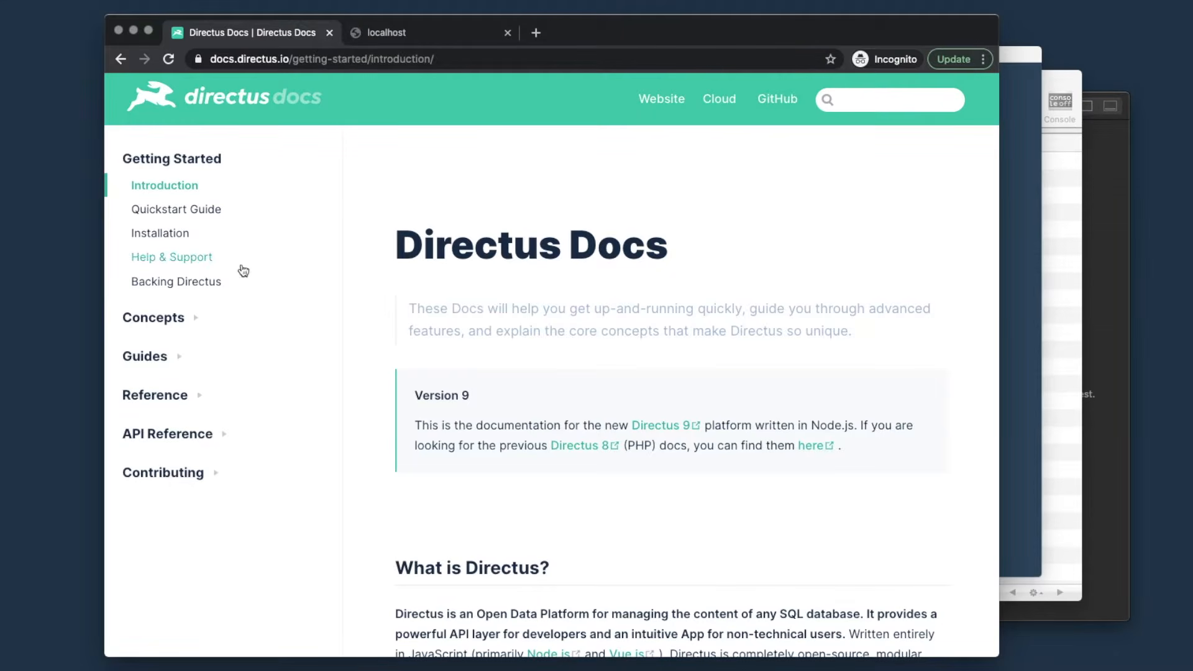
pyautogui.click(173, 235)
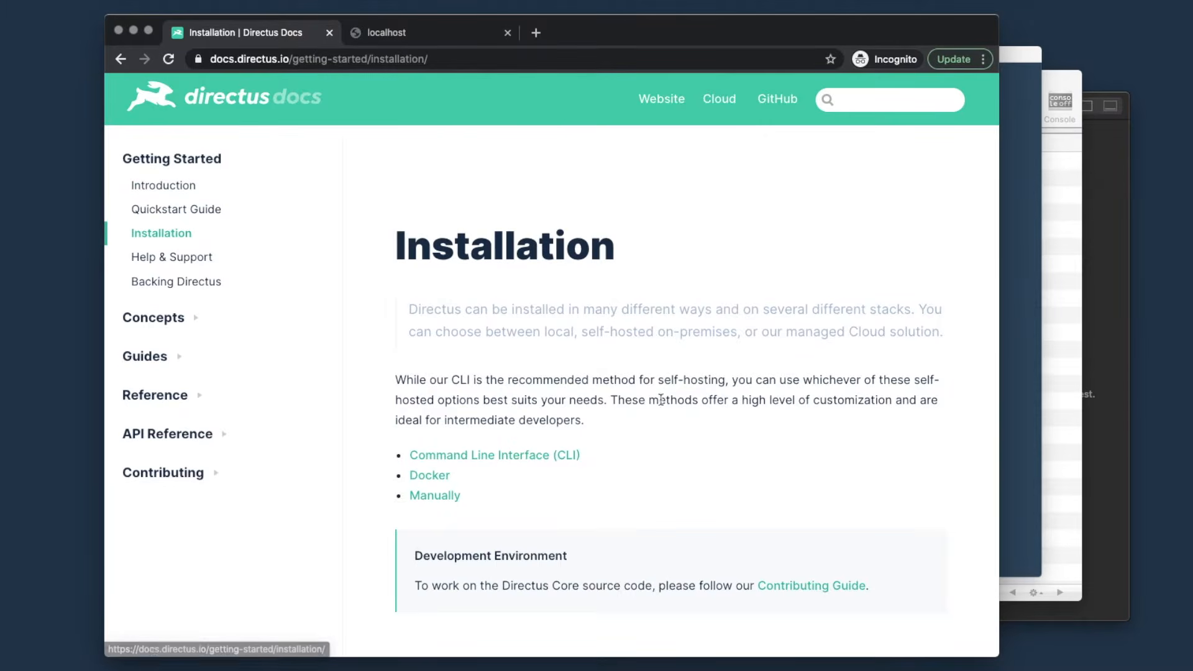
pyautogui.scroll(-3, 660, 402)
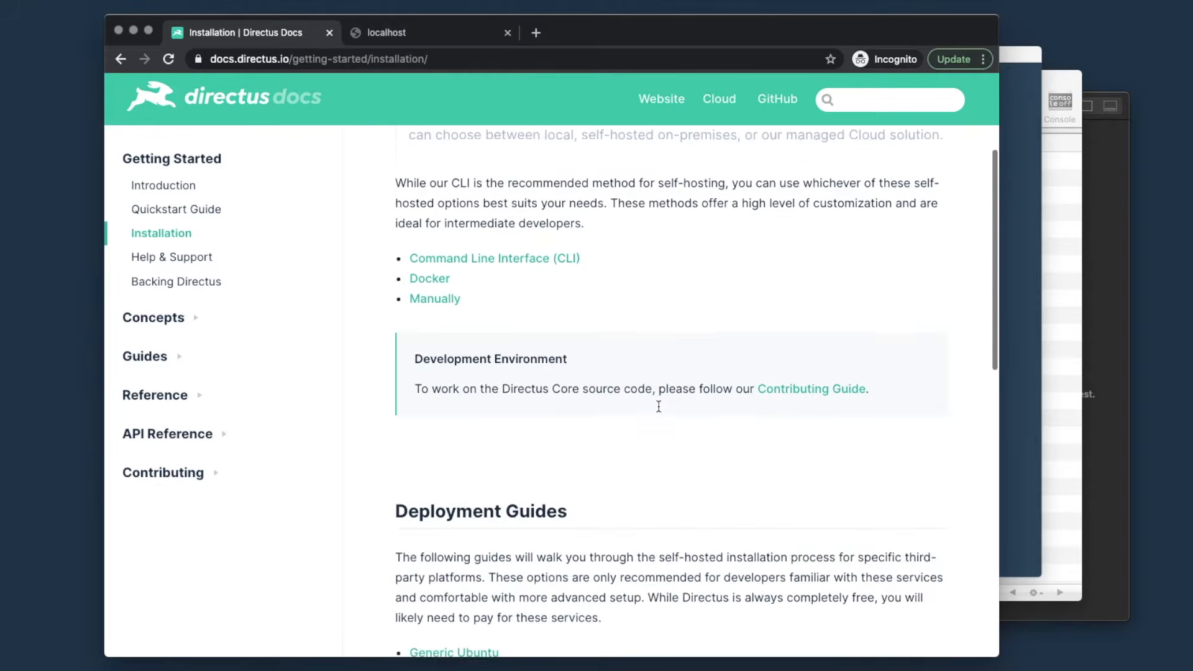
pyautogui.scroll(3, 659, 405)
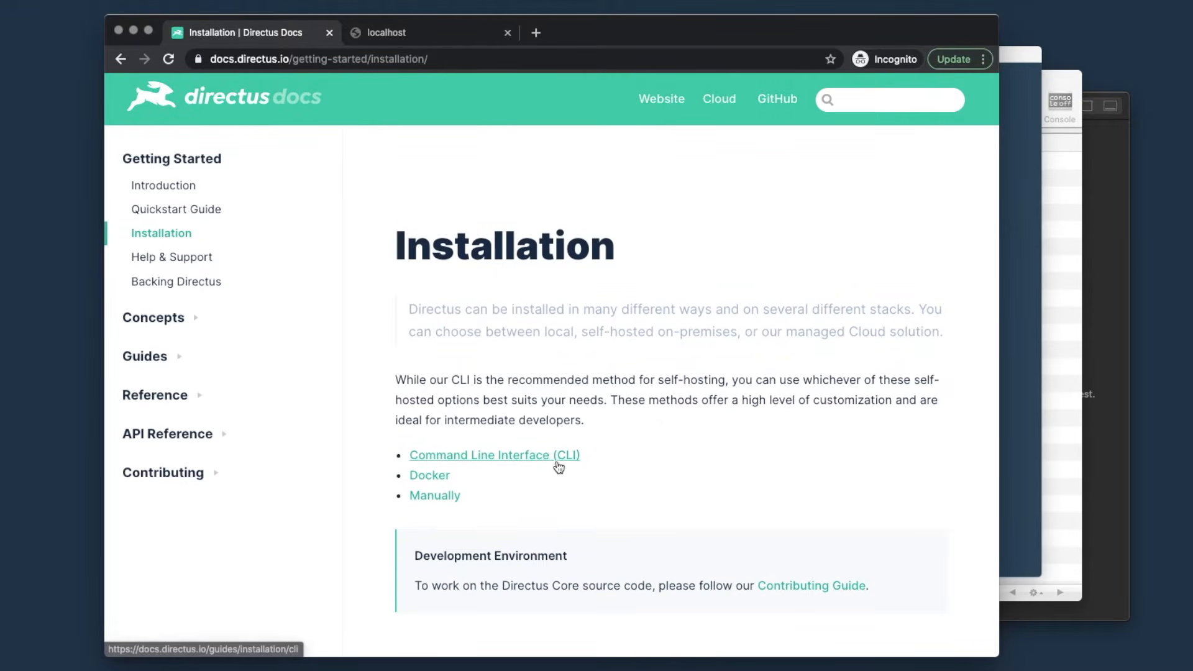
pyautogui.click(551, 461)
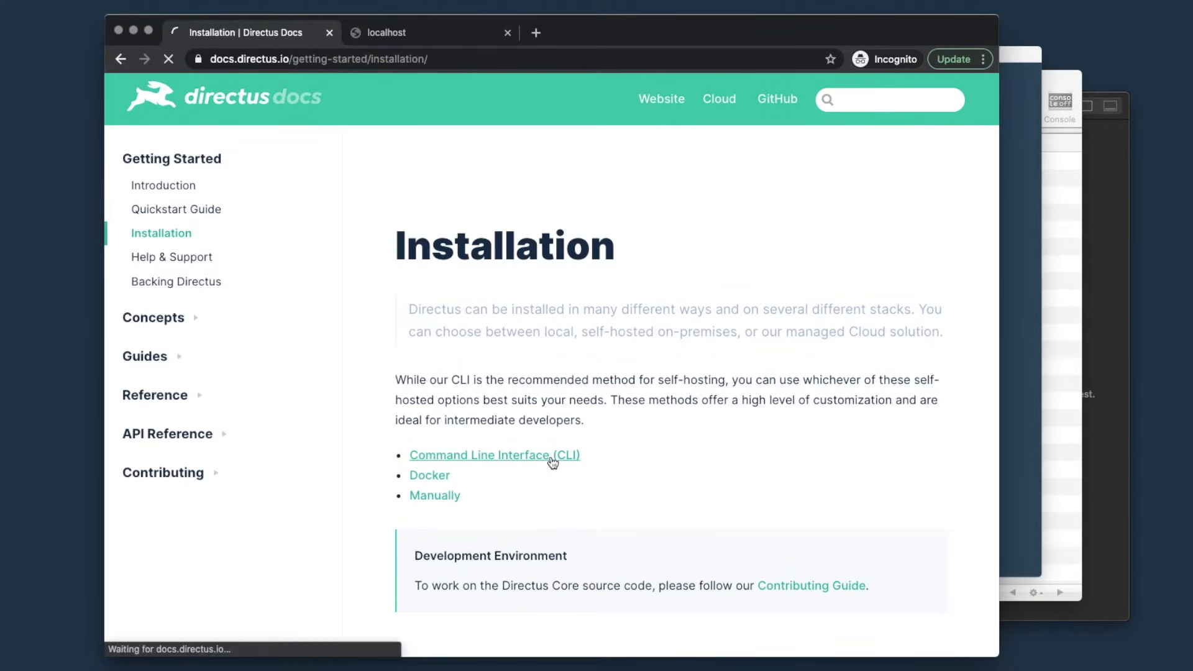
# - Copy the npx create-directus-project command from section 2, Create a Project
pyautogui.scroll(-4, 638, 439)
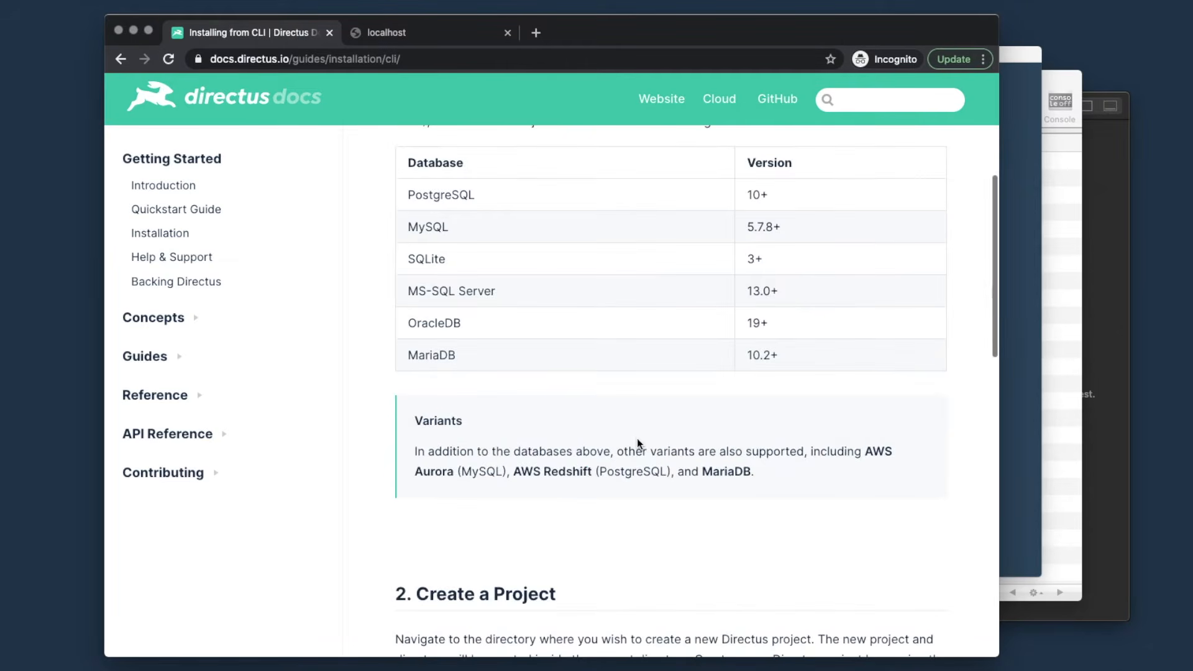
pyautogui.scroll(-4, 638, 439)
pyautogui.scroll(-3, 636, 438)
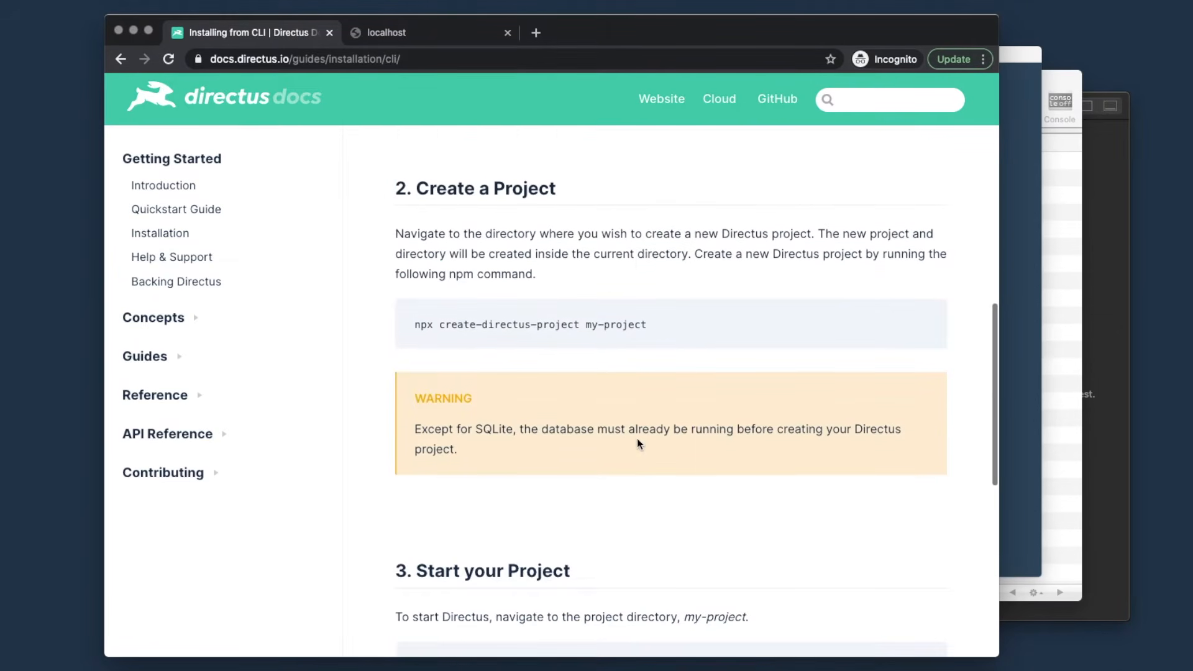
pyautogui.moveTo(654, 323); pyautogui.dragTo(416, 328)
pyautogui.press('super+c')
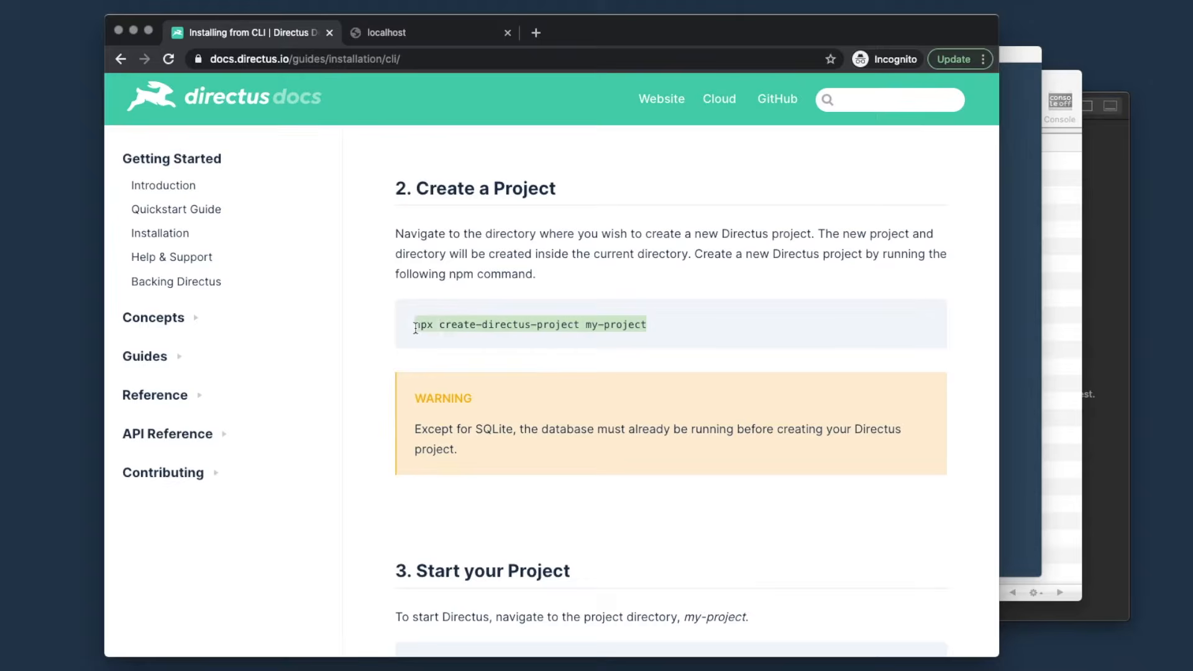
pyautogui.click(1029, 245)
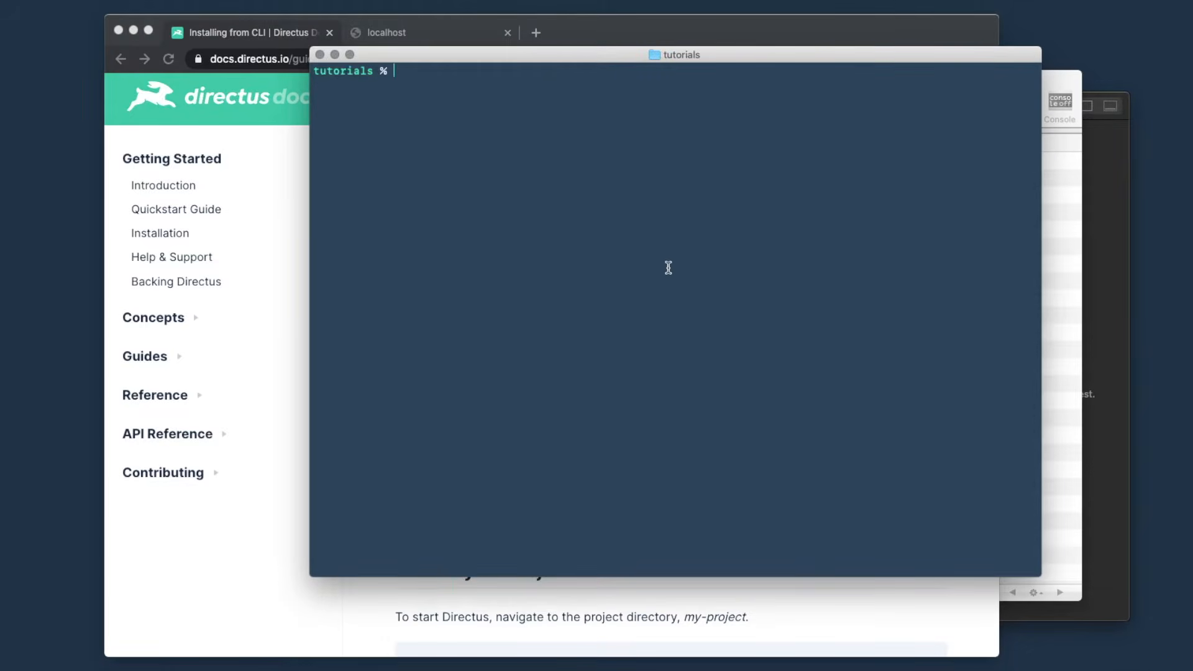
# - Run the pasted npx command with the project name changed to monospace
pyautogui.press('super+v')
pyautogui.press('BackSpace')
pyautogui.press('BackSpace')
pyautogui.press('BackSpace')
pyautogui.press('BackSpace')
pyautogui.press('BackSpace')
pyautogui.press('BackSpace')
pyautogui.press('BackSpace')
pyautogui.press('BackSpace')
pyautogui.press('BackSpace')
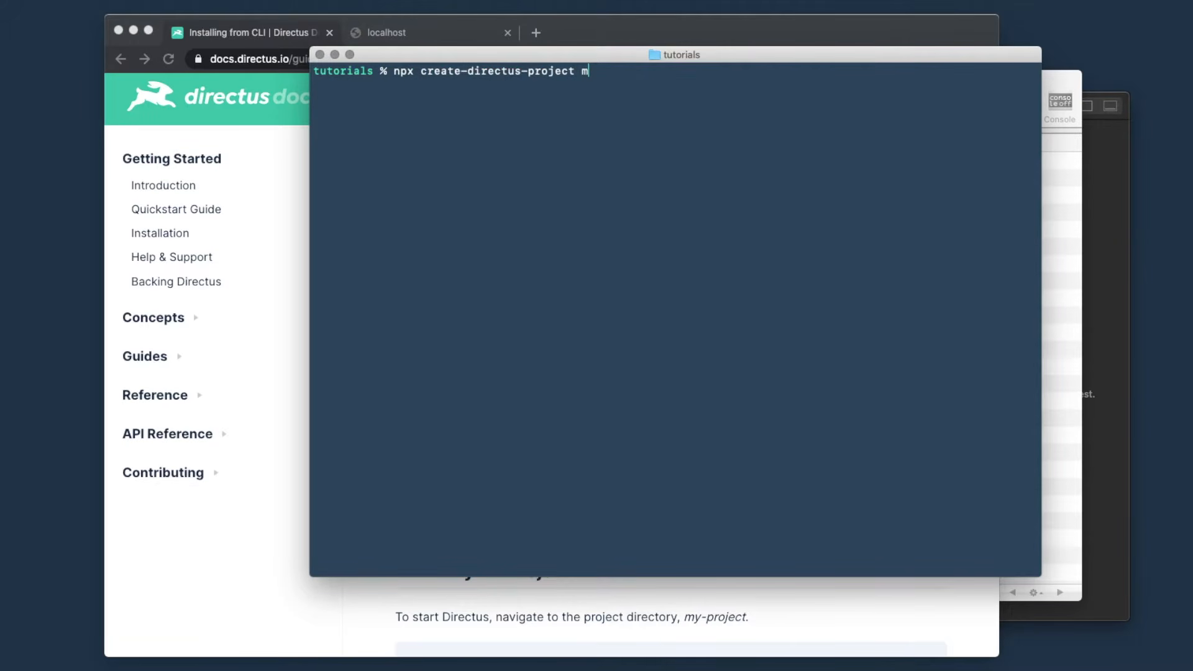
pyautogui.write('onospace')
pyautogui.press('Return')
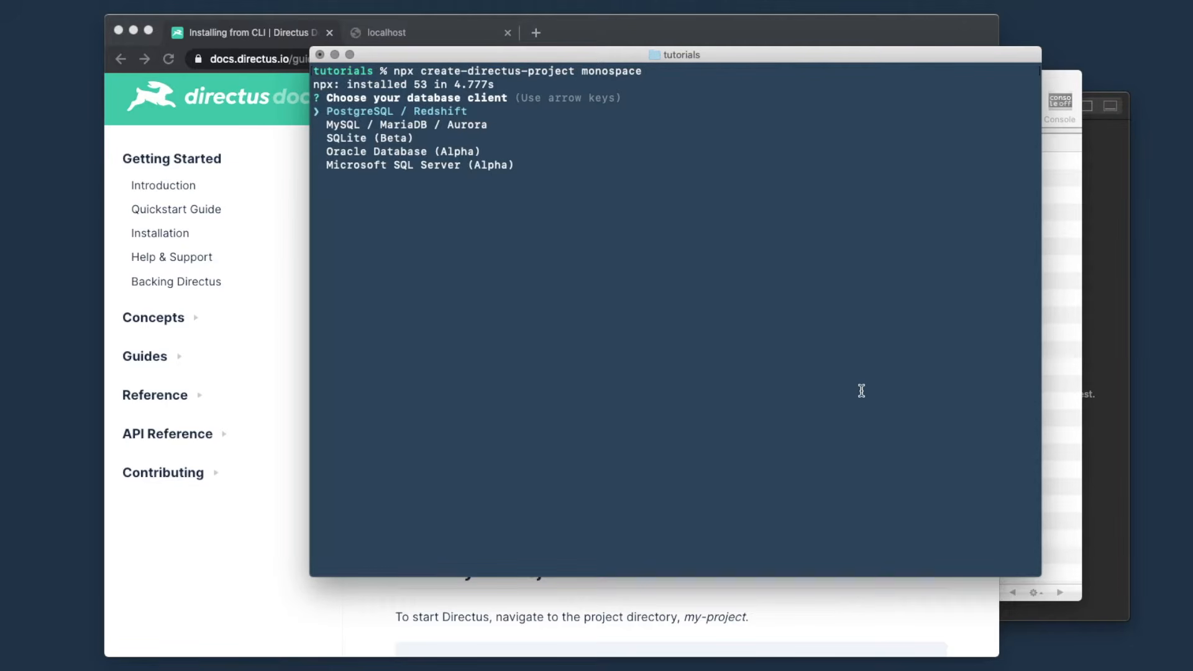
# - Choose MySQL / MariaDB / Aurora with host 127.0.0.1, port 3306 and database monospace
pyautogui.press('Down')
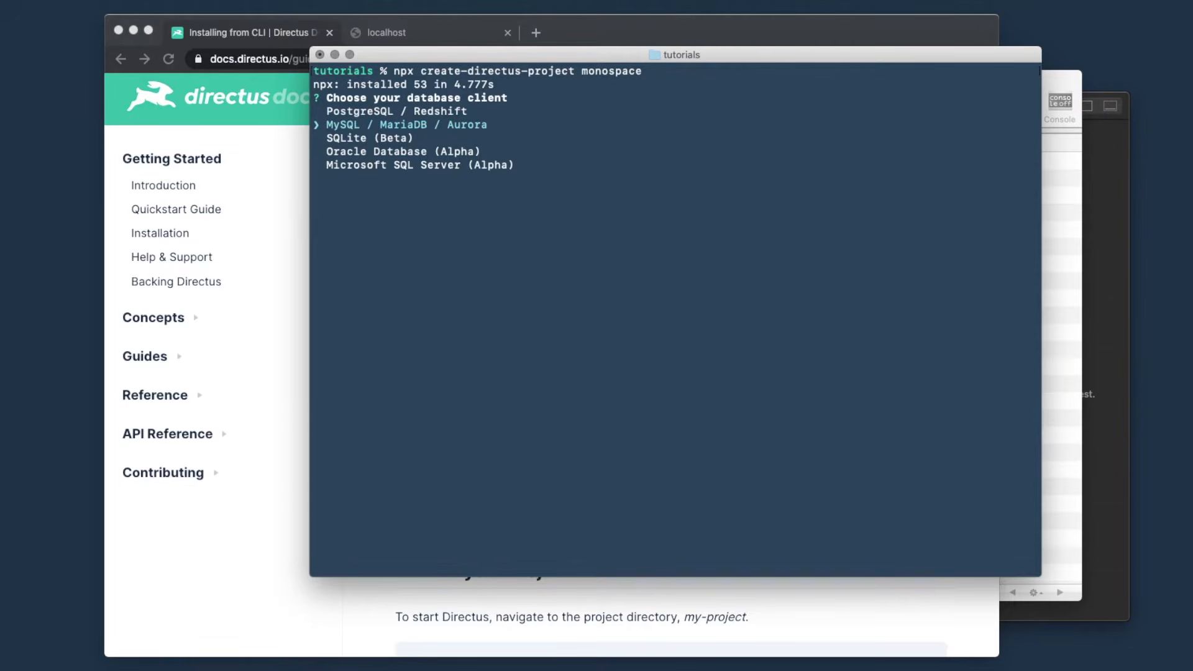
pyautogui.press('Return')
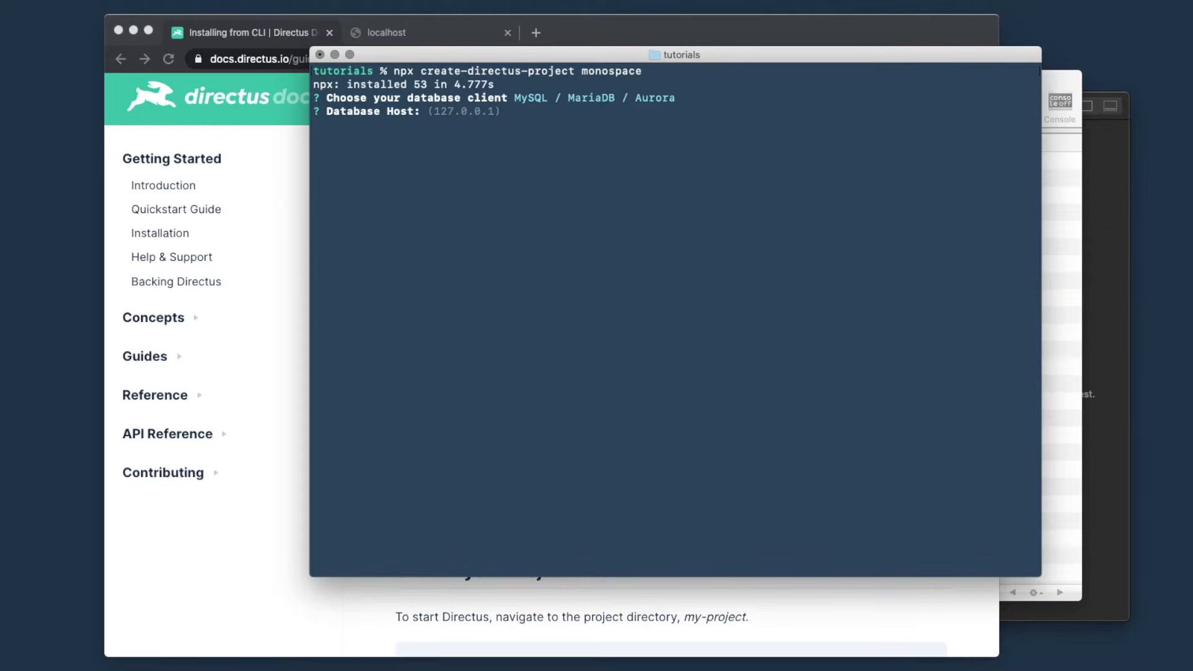
pyautogui.press('Return')
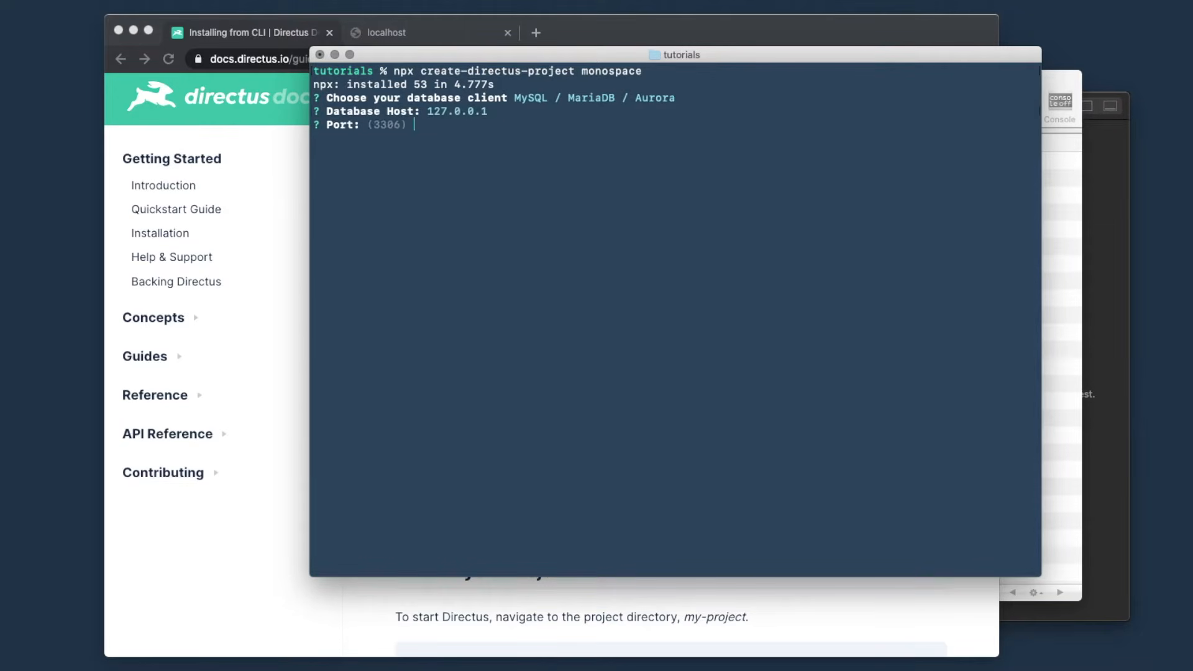
pyautogui.press('Return')
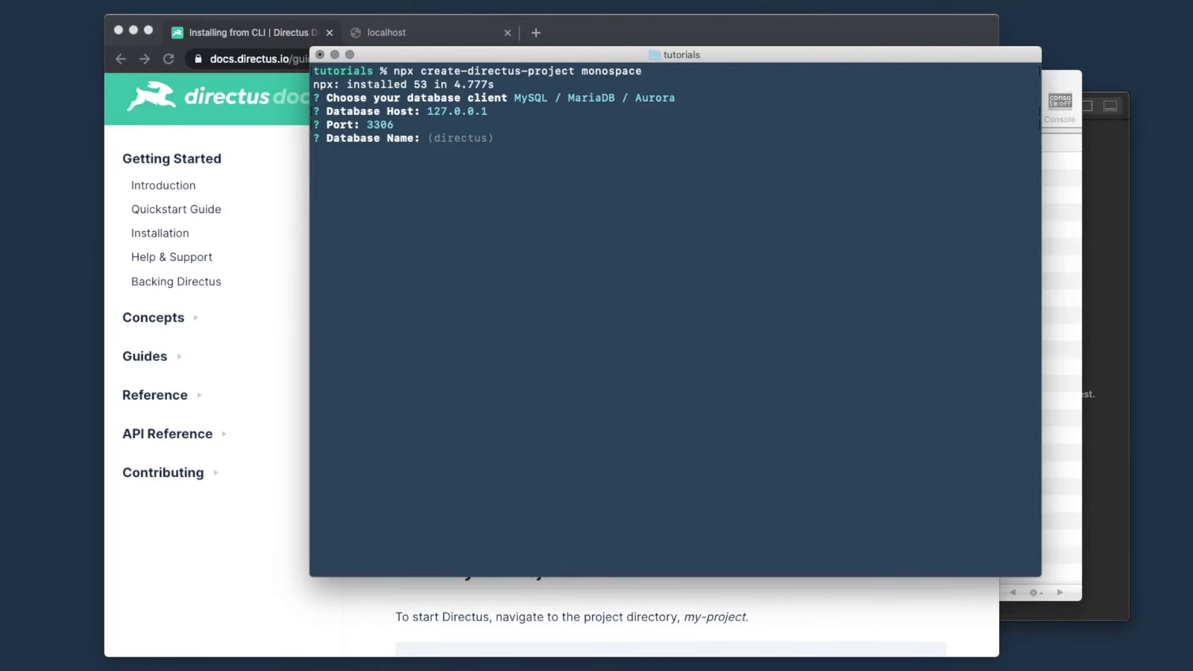
pyautogui.write('monospace')
pyautogui.press('Return')
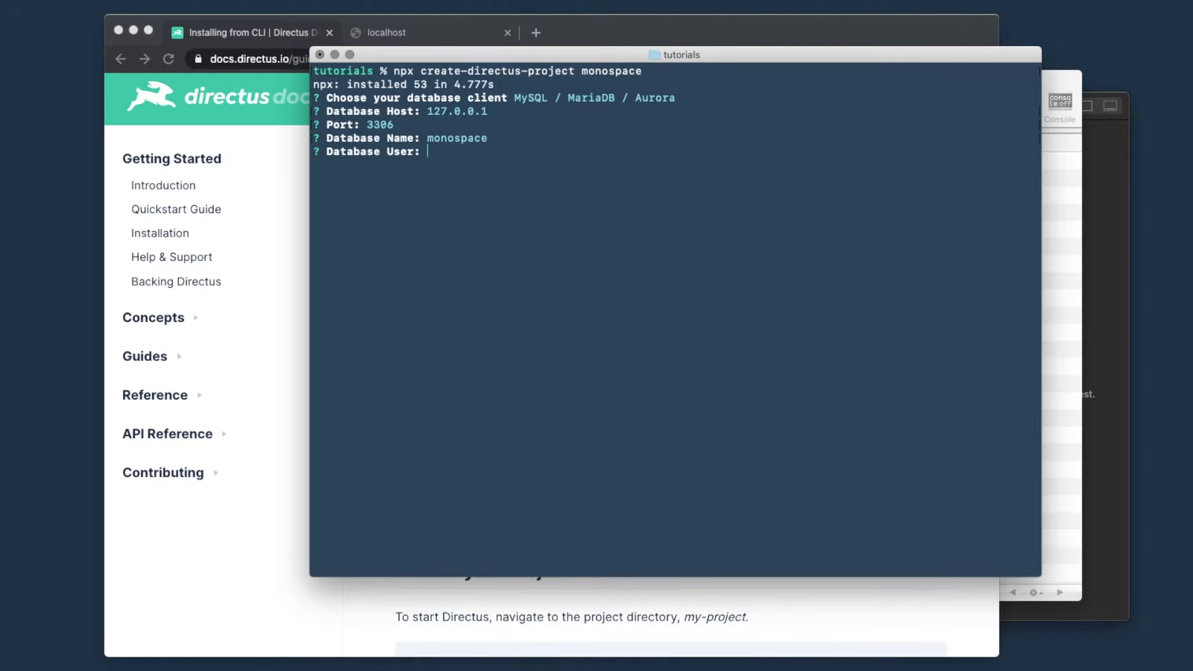
# - Enter database user root, the database password, and the first admin's e-mail and password
pyautogui.write('root')
pyautogui.press('Return')
pyautogui.write('root')
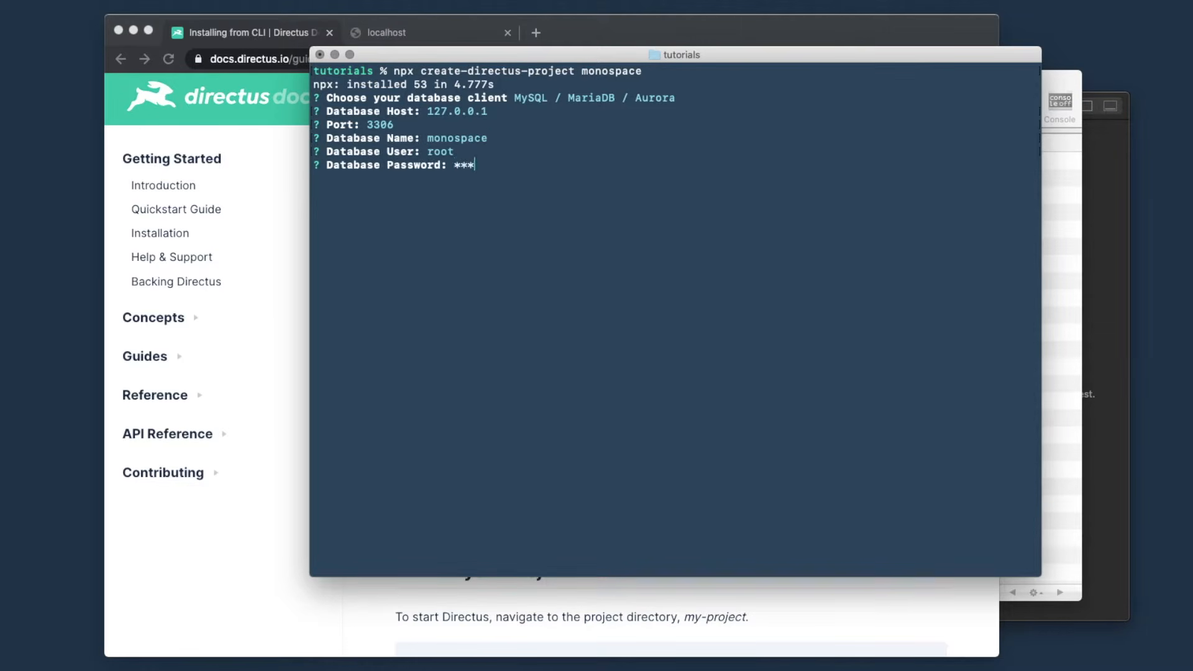
pyautogui.press('Return')
pyautogui.write('admi')
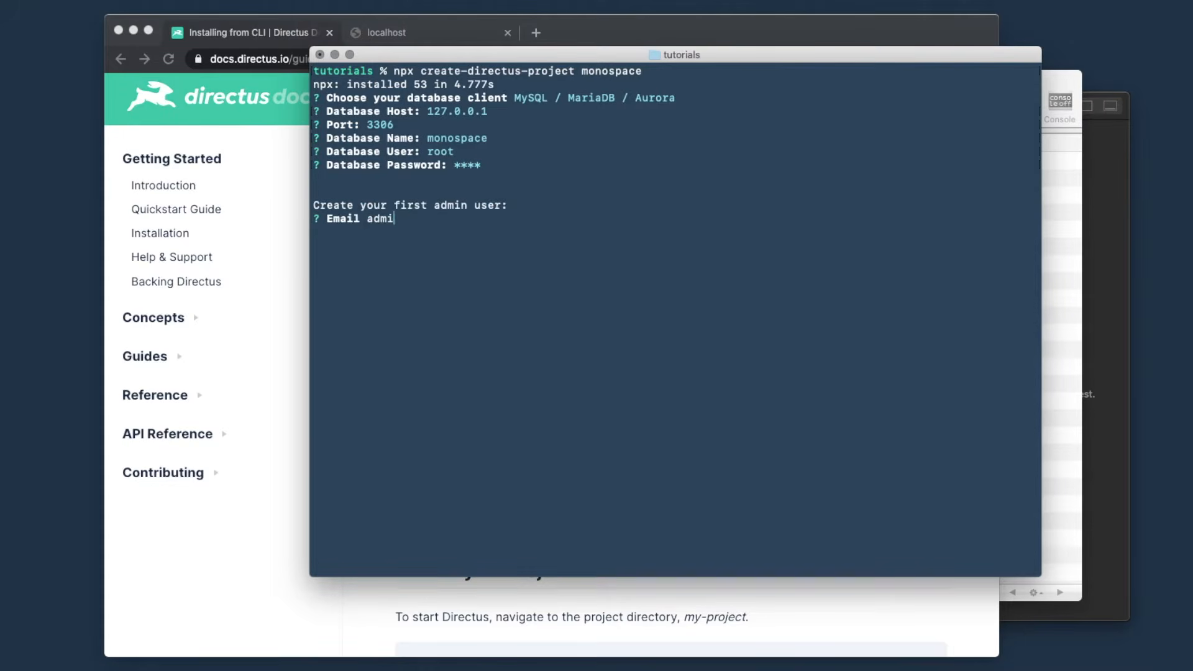
pyautogui.write('n@example.com')
pyautogui.press('Return')
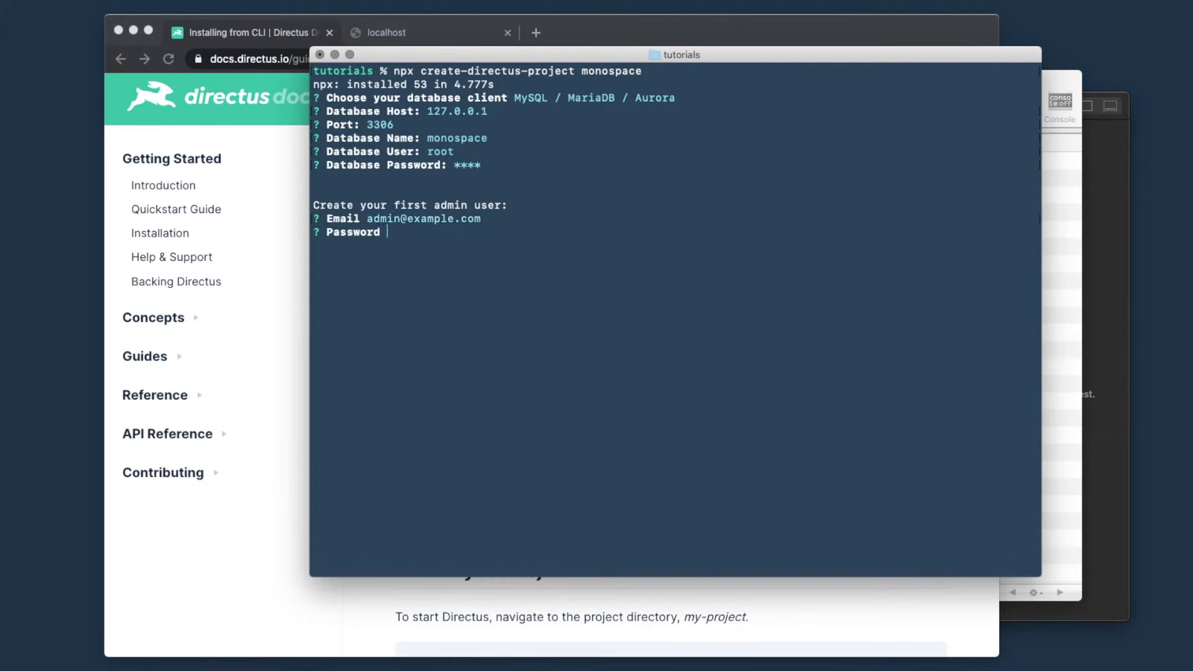
pyautogui.write('********')
pyautogui.press('Return')
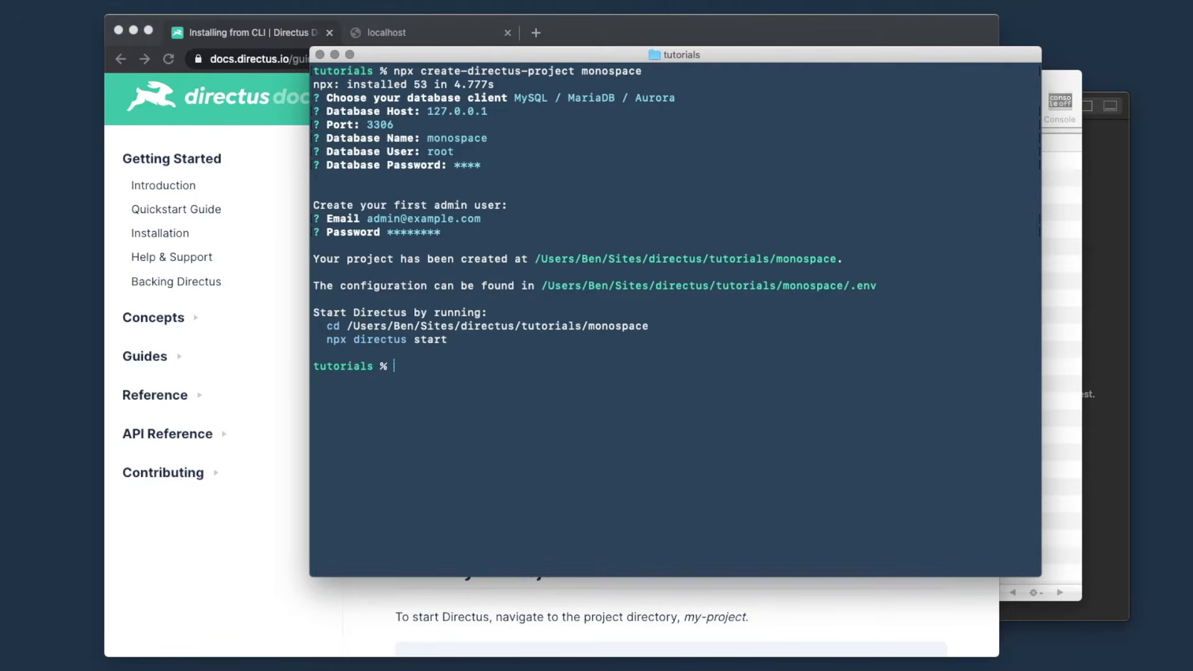
# - Change into the monospace folder and run npx directus start to serve on port 8055
pyautogui.write('cd m')
pyautogui.press('Tab')
pyautogui.press('Return')
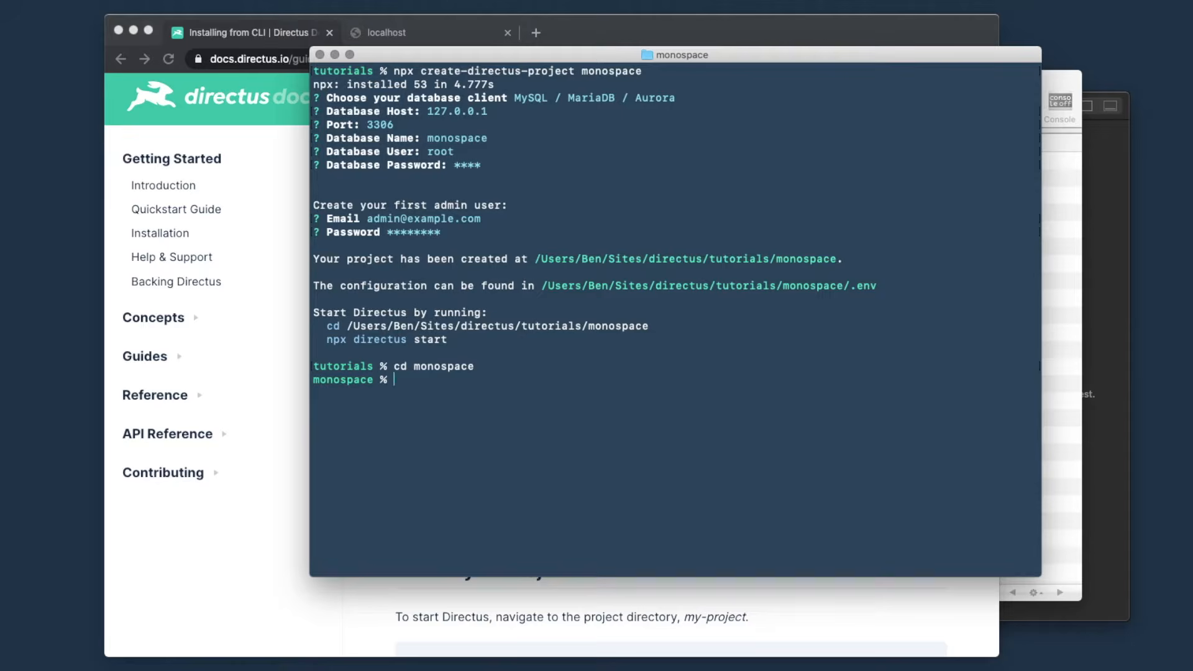
pyautogui.write('npx directus start')
pyautogui.press('Return')
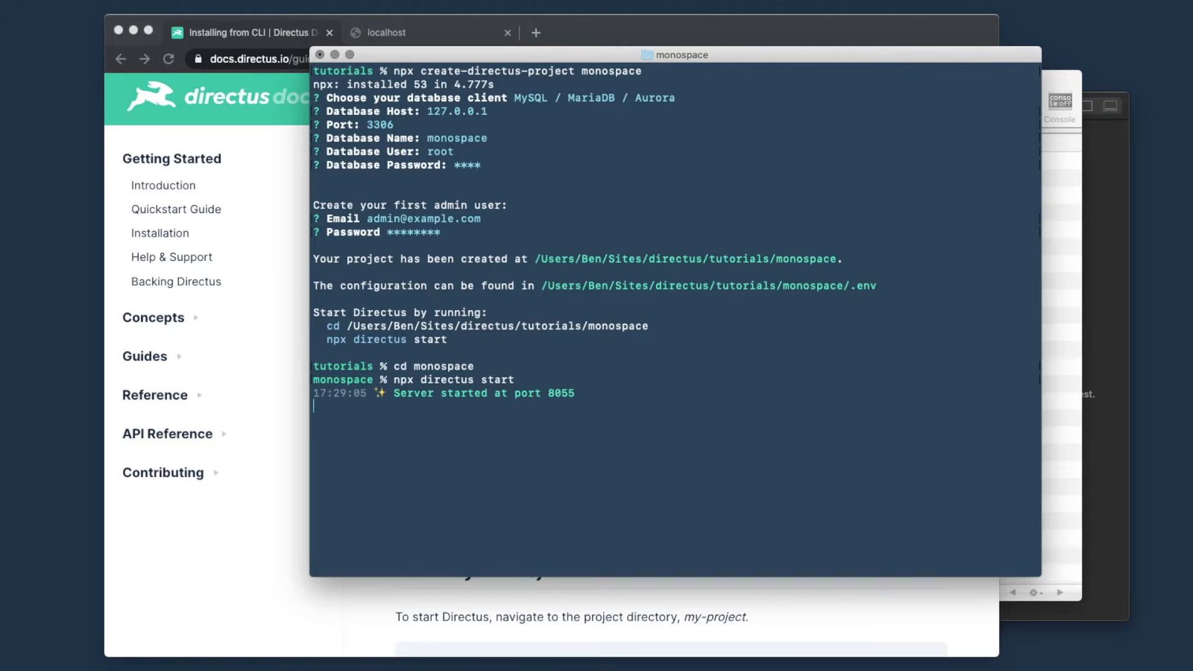
# - Reload the localhost:8055 tab and sign in with the admin e-mail and password
pyautogui.click(274, 176)
pyautogui.click(443, 28)
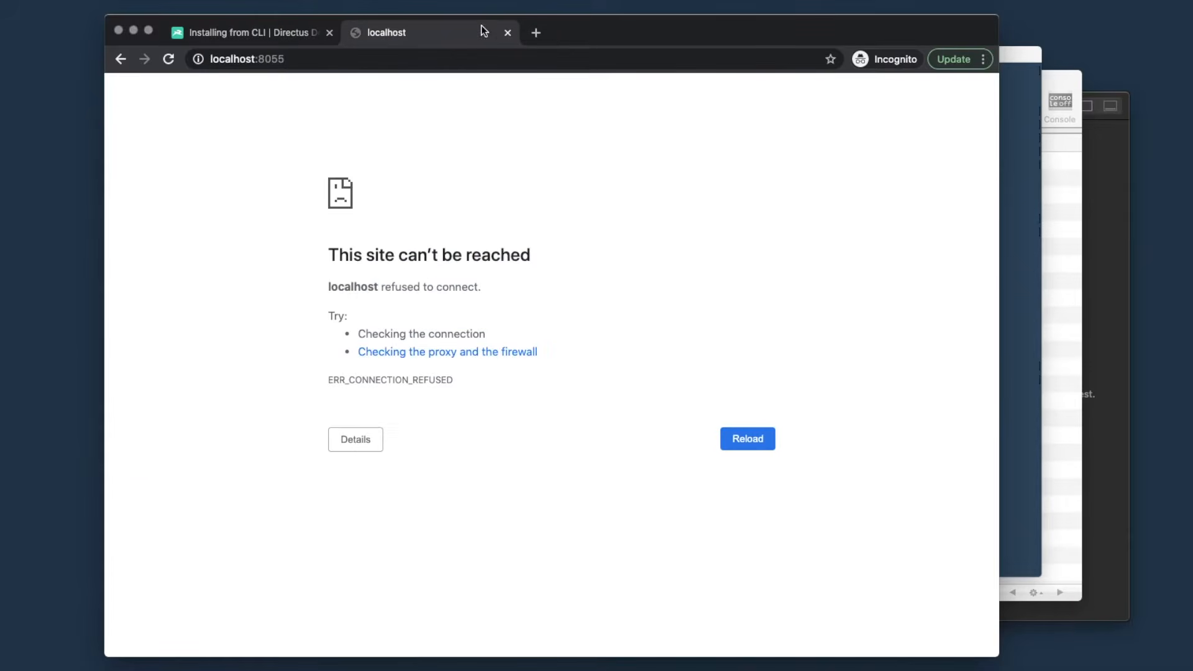
pyautogui.press('super+r')
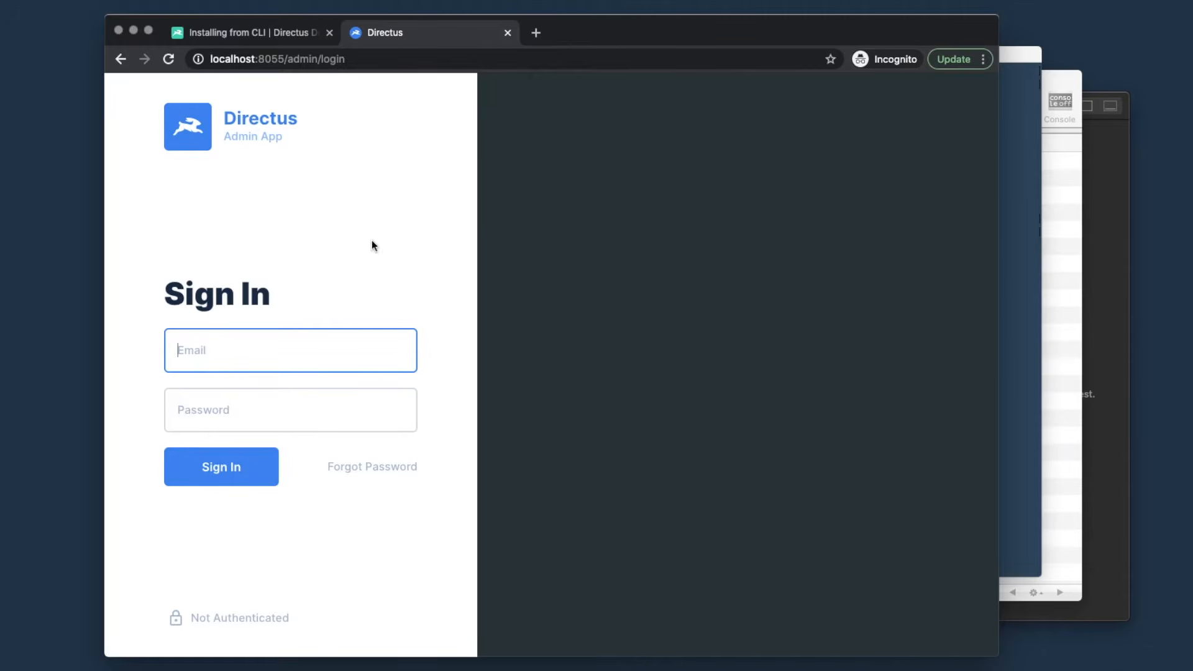
pyautogui.write('admin@example.com')
pyautogui.press('Tab')
pyautogui.write('password')
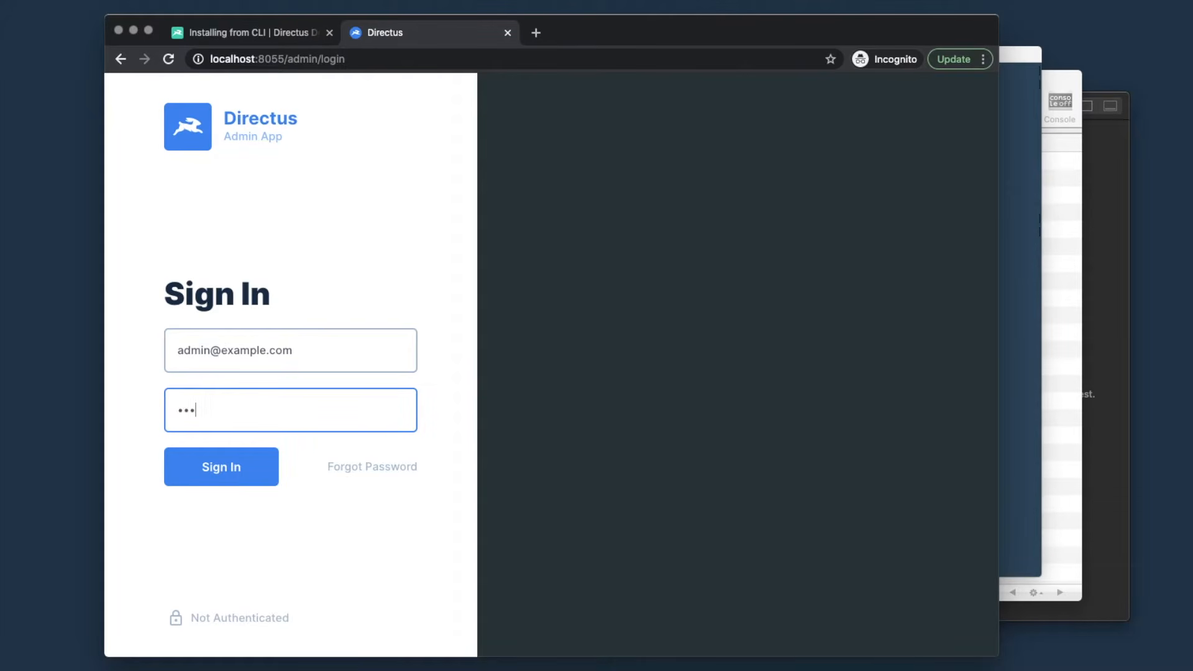
pyautogui.press('Return')
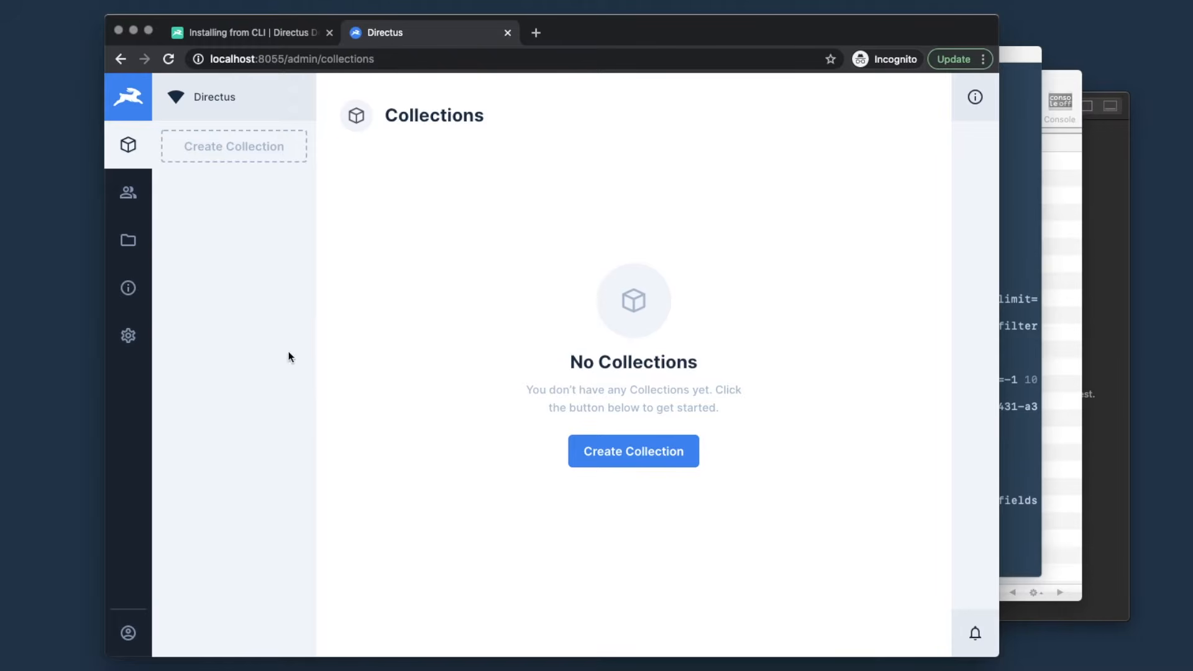
pyautogui.click(126, 341)
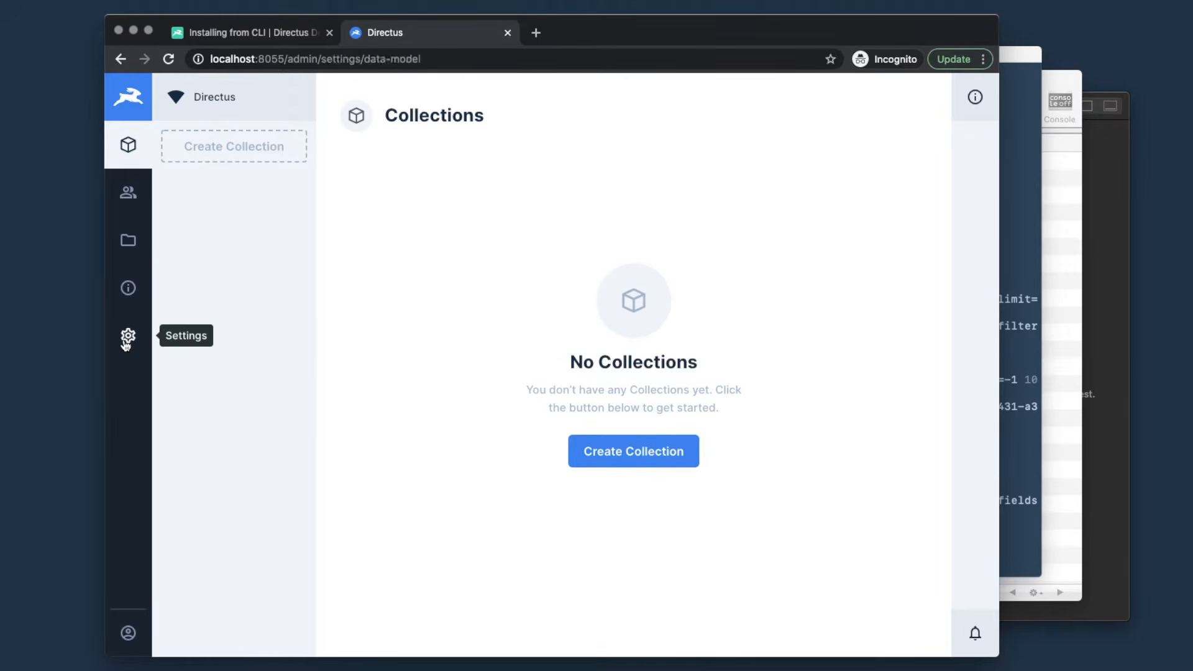
pyautogui.click(246, 147)
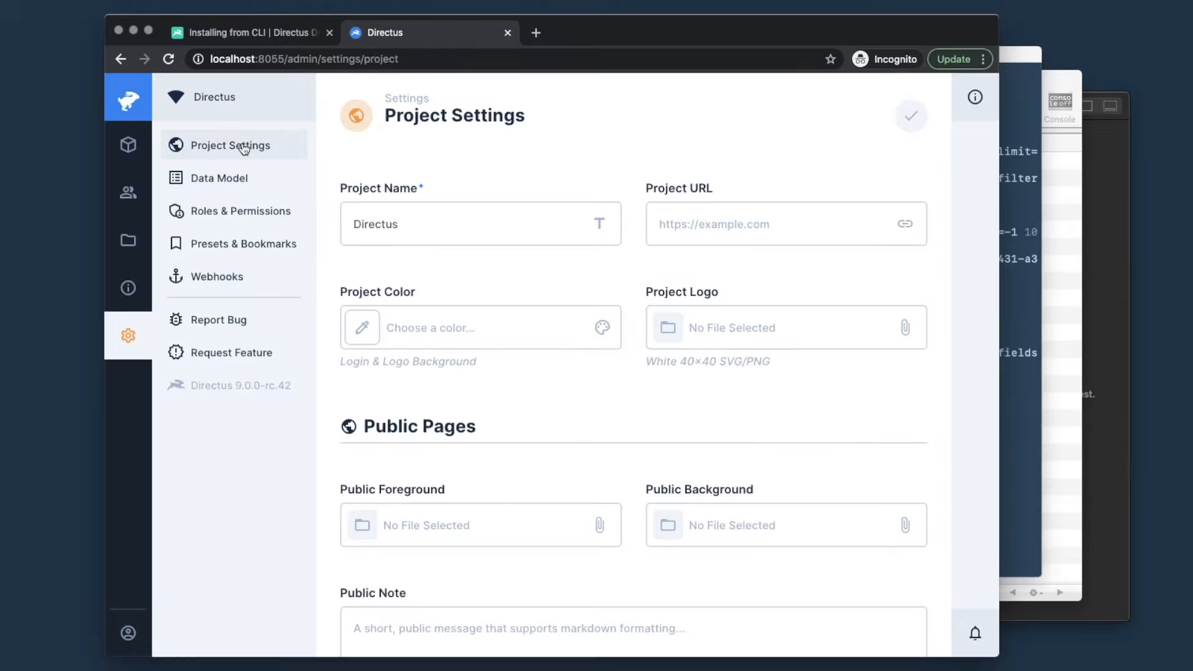
pyautogui.click(434, 228)
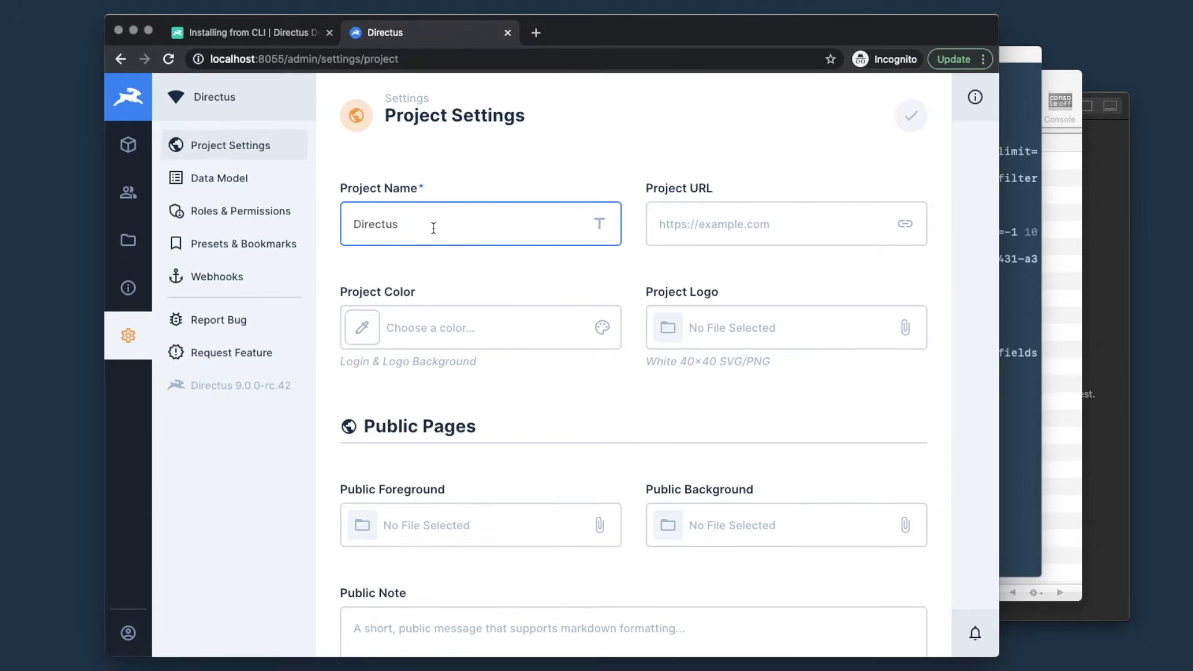
pyautogui.press('super+a')
pyautogui.write('Monosp')
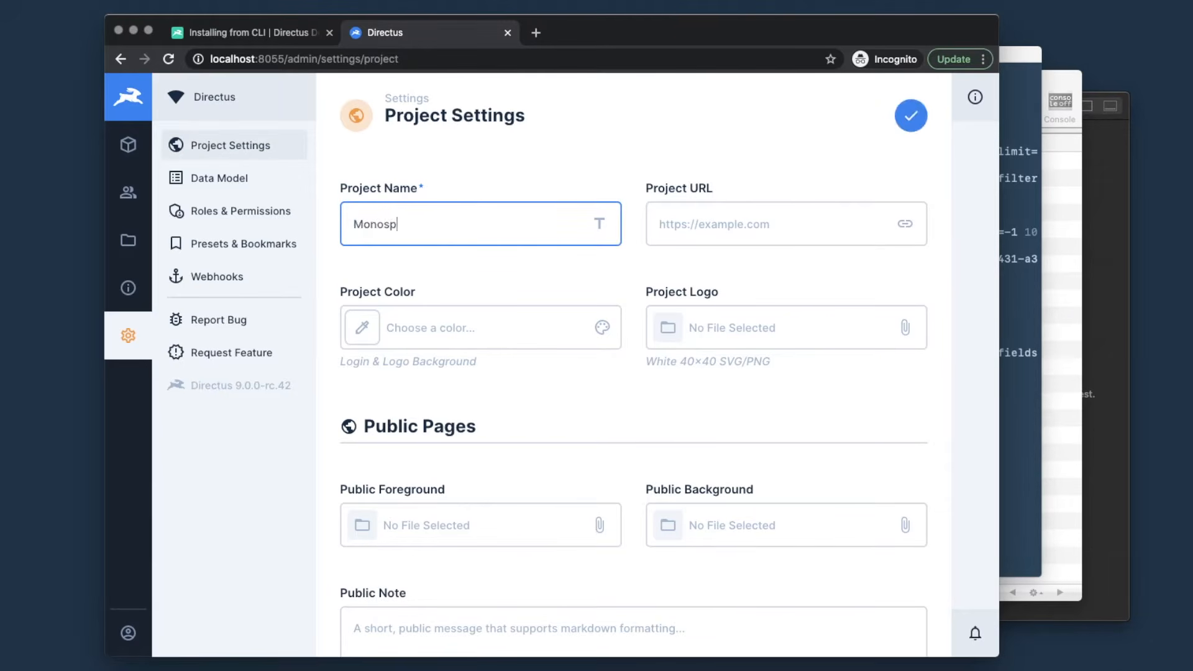
pyautogui.write('ace')
pyautogui.press('Tab')
pyautogui.write('ht')
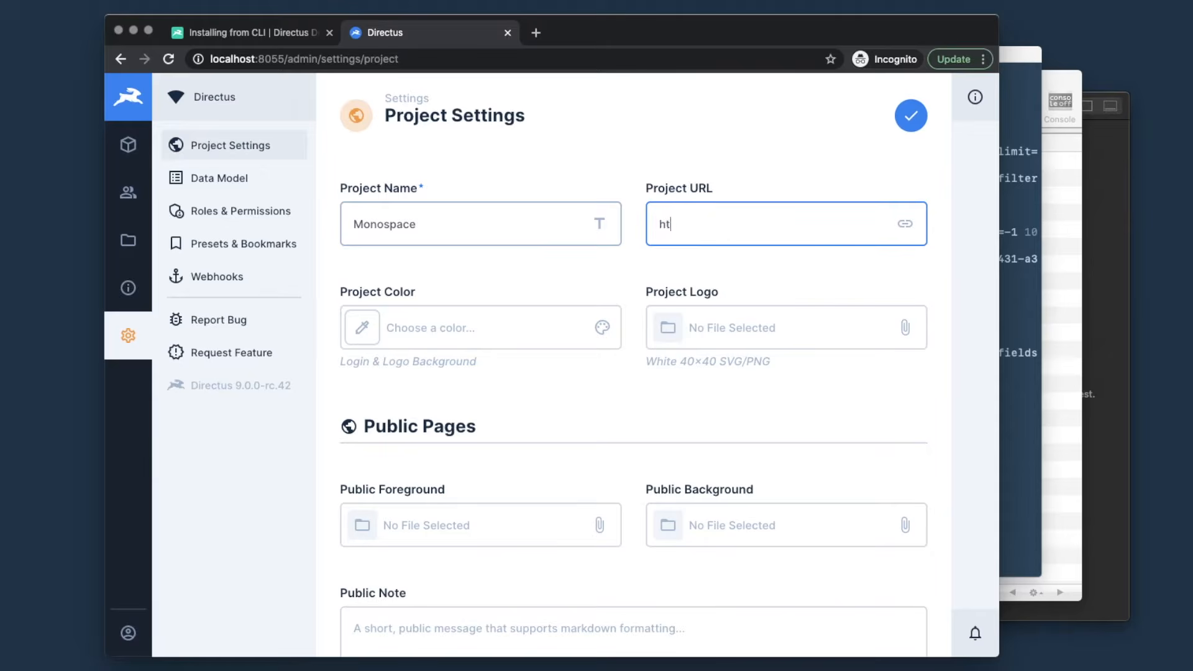
pyautogui.write('tps://monospace.io')
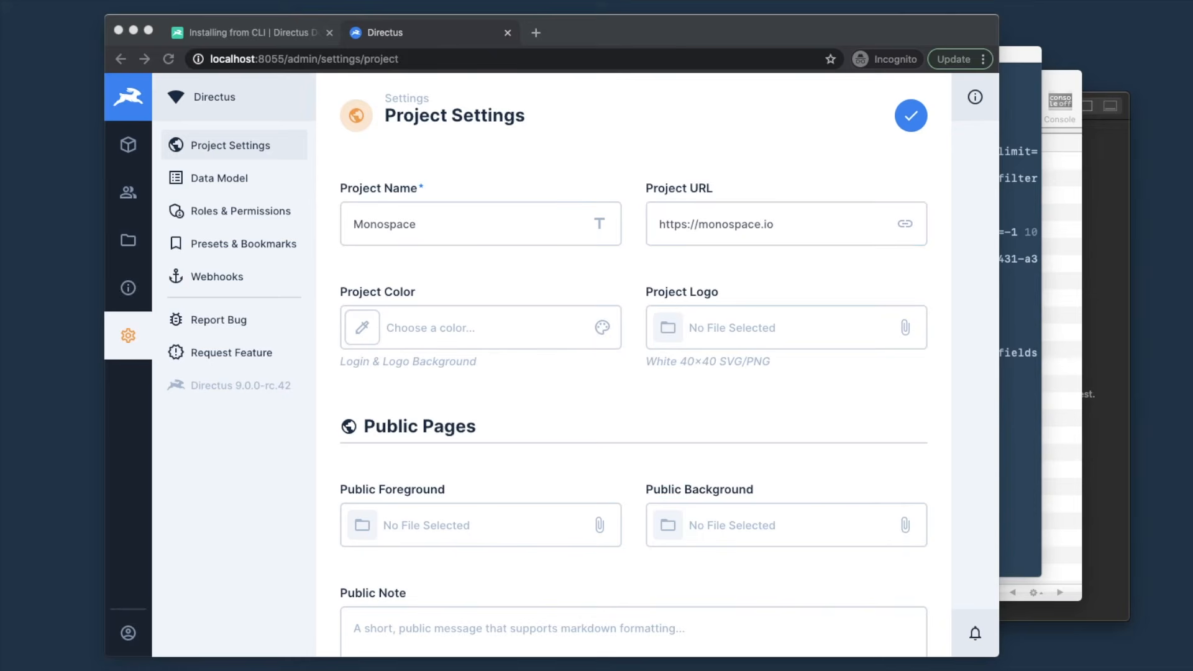
# - Set project colour #2ECFA8 and upload the Monospace Logo image as the project logo
pyautogui.click(461, 336)
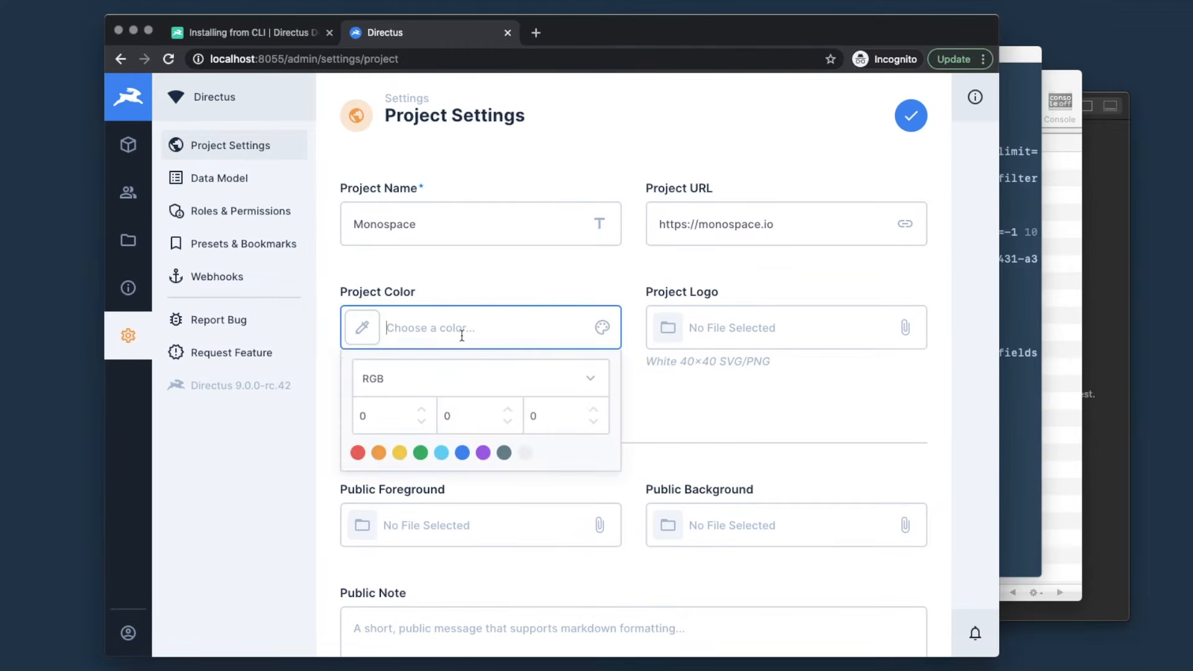
pyautogui.write('#2ECFA8')
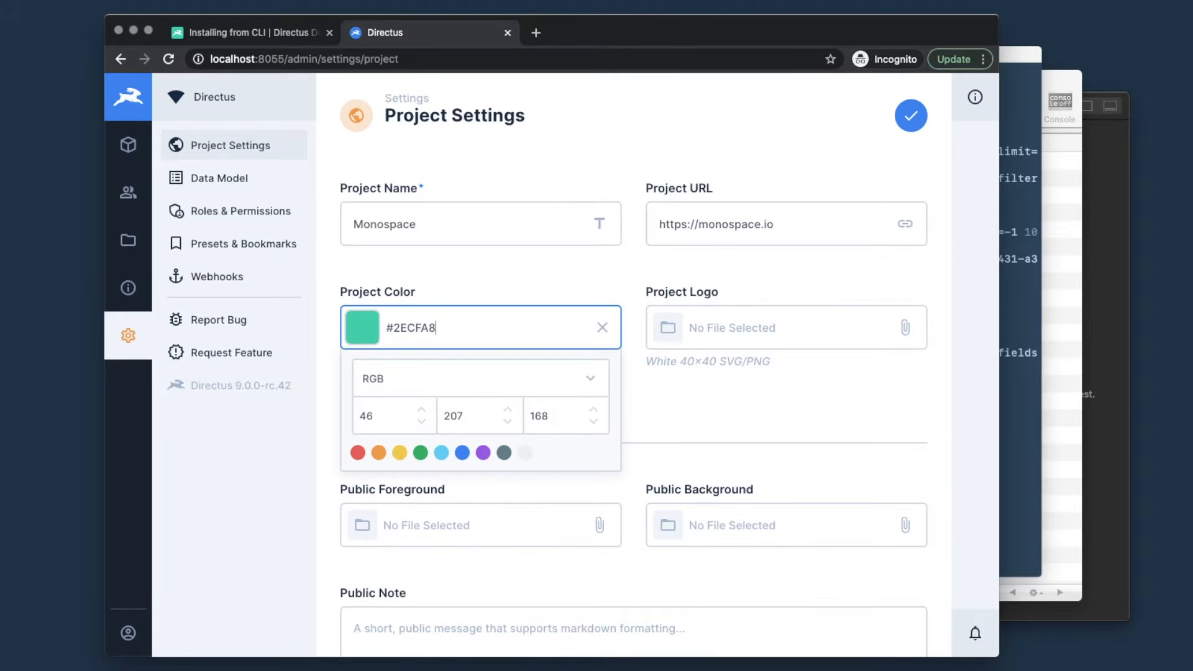
pyautogui.click(758, 333)
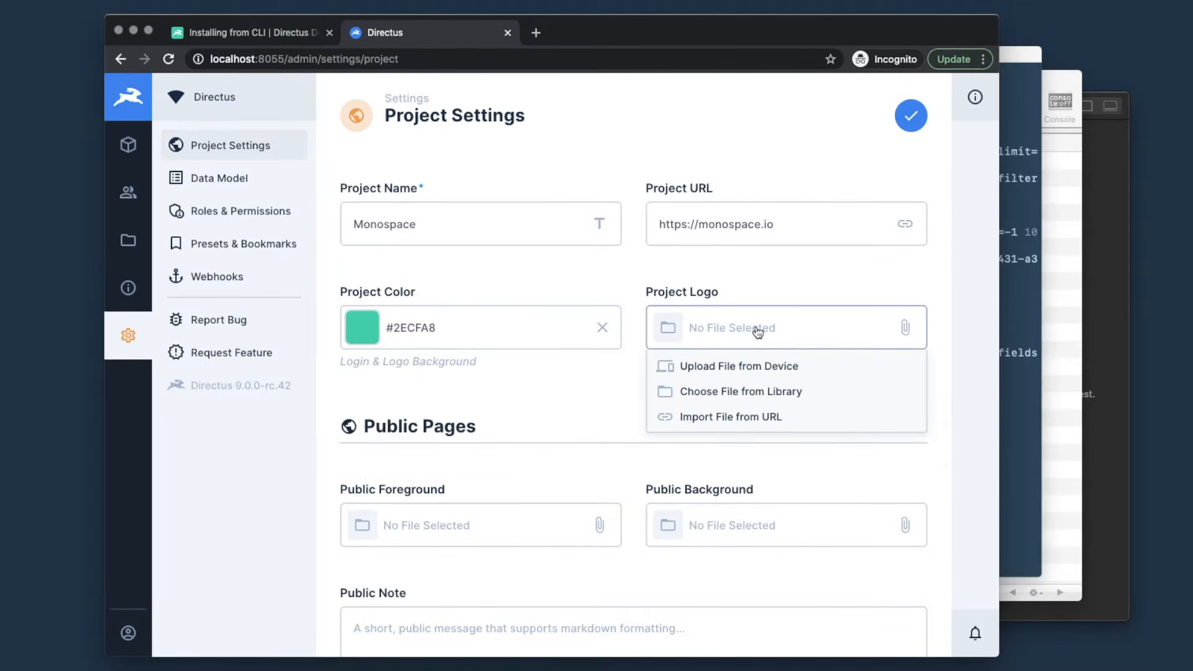
pyautogui.click(732, 368)
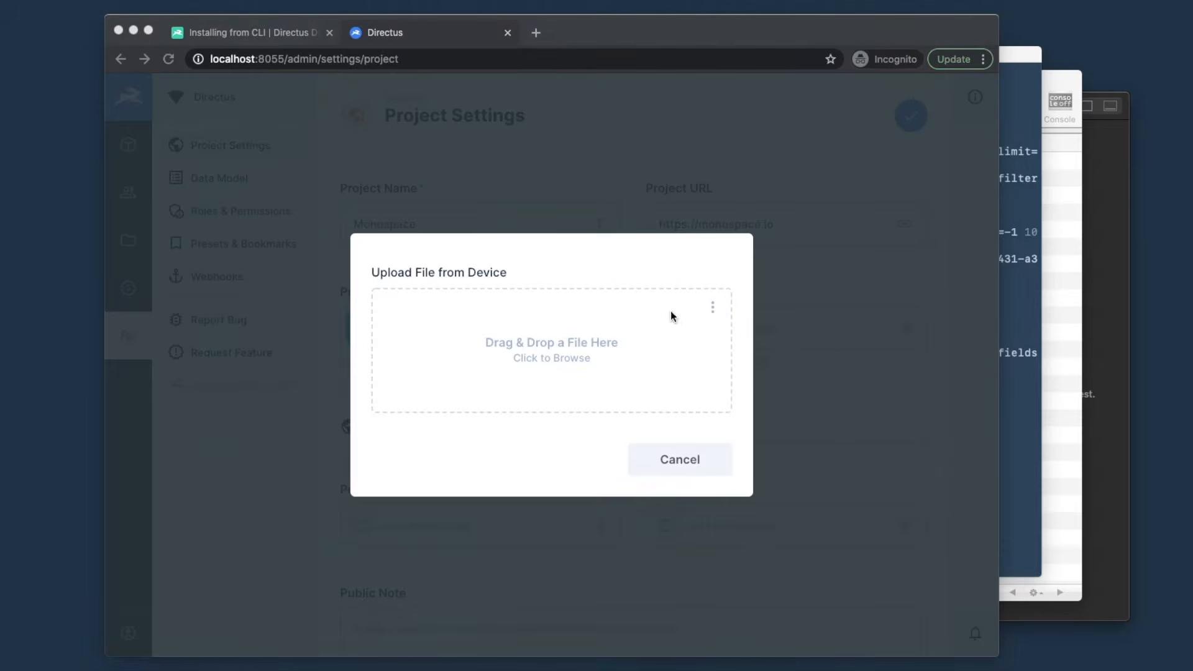
pyautogui.moveTo(671, 314); pyautogui.dragTo(543, 337)
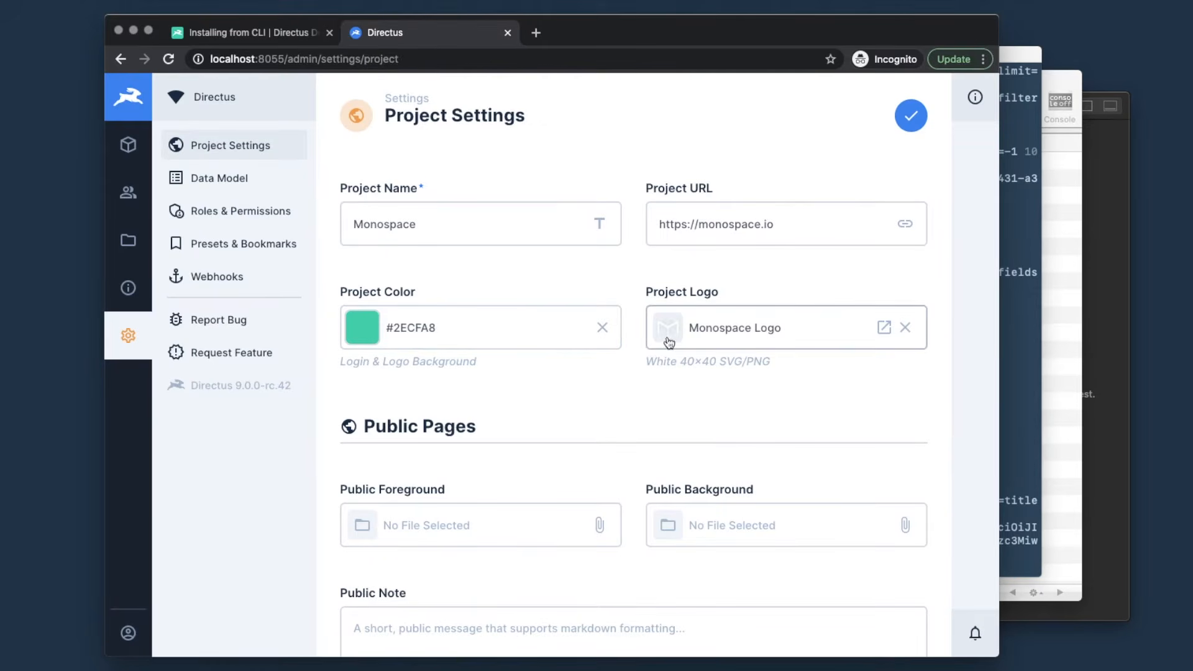
# - Upload Monospace Full as public foreground and Evening Sky as public background
pyautogui.scroll(-3, 591, 400)
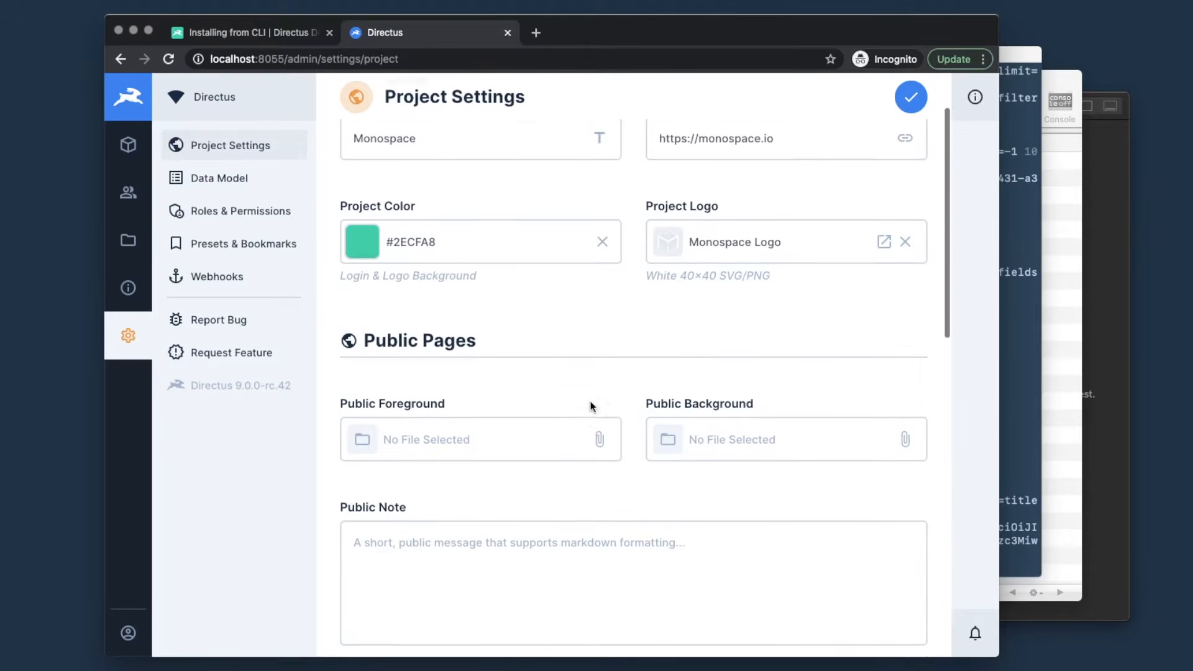
pyautogui.scroll(-1, 591, 405)
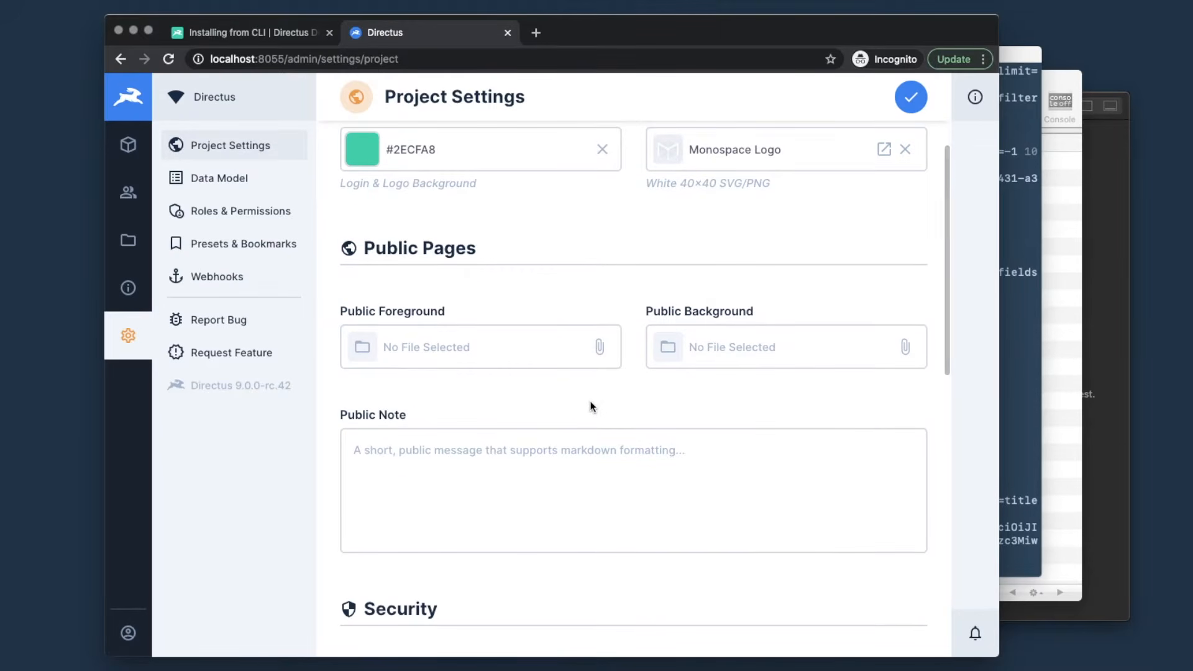
pyautogui.click(493, 356)
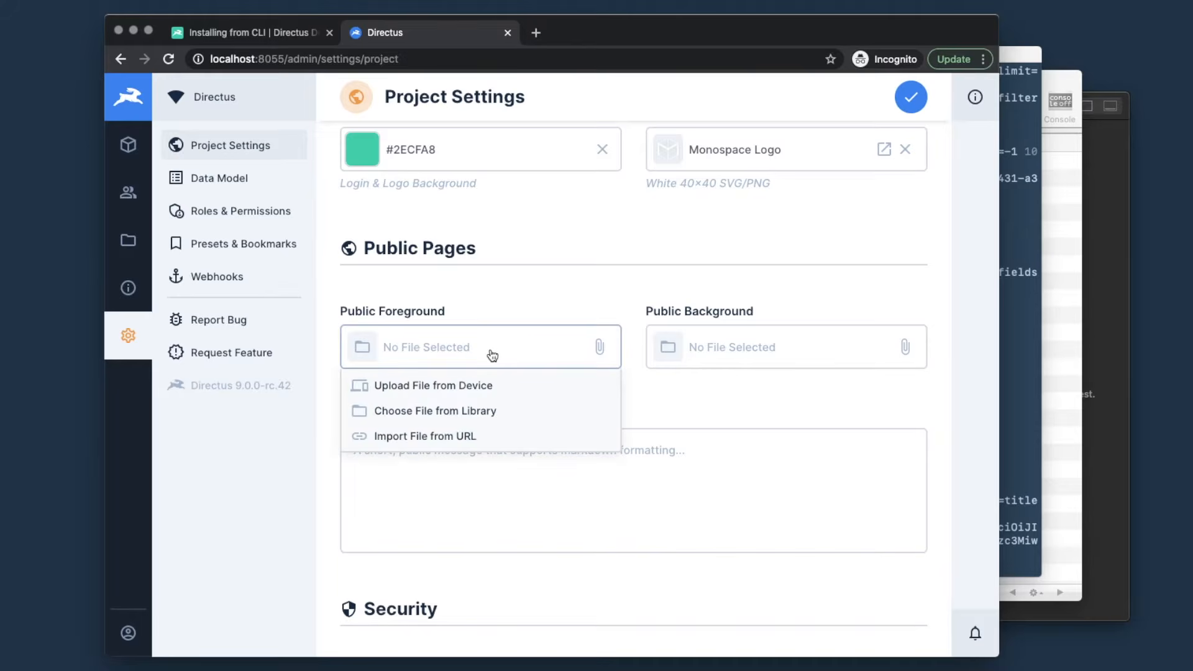
pyautogui.click(458, 386)
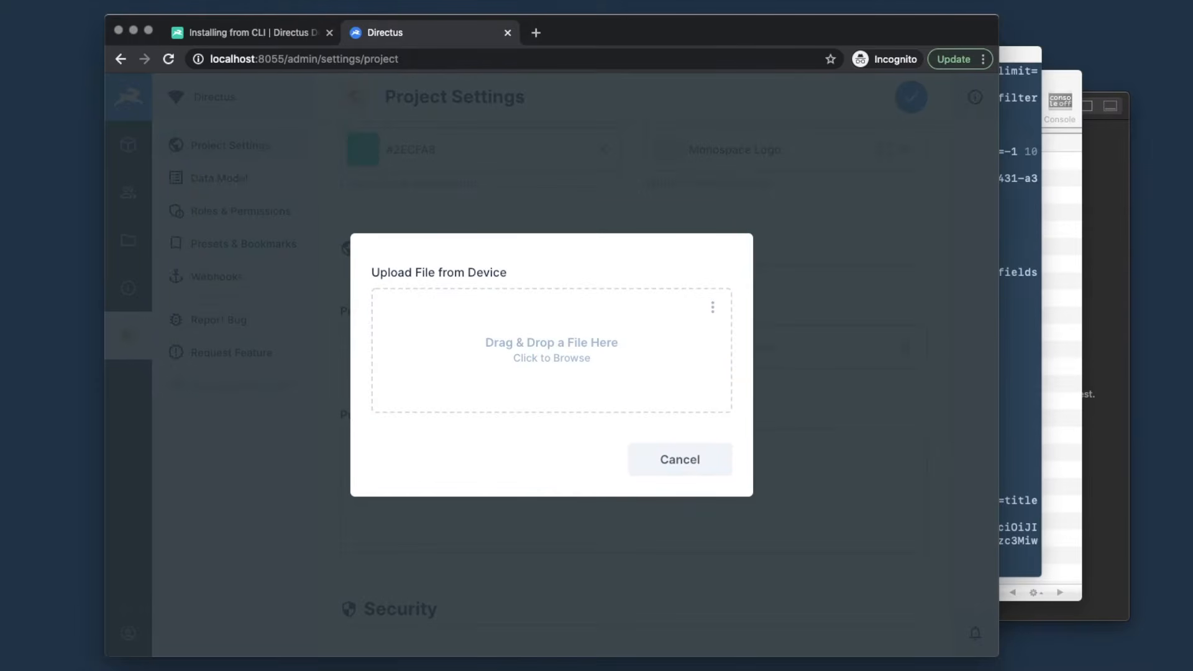
pyautogui.moveTo(1189, 33); pyautogui.dragTo(536, 336)
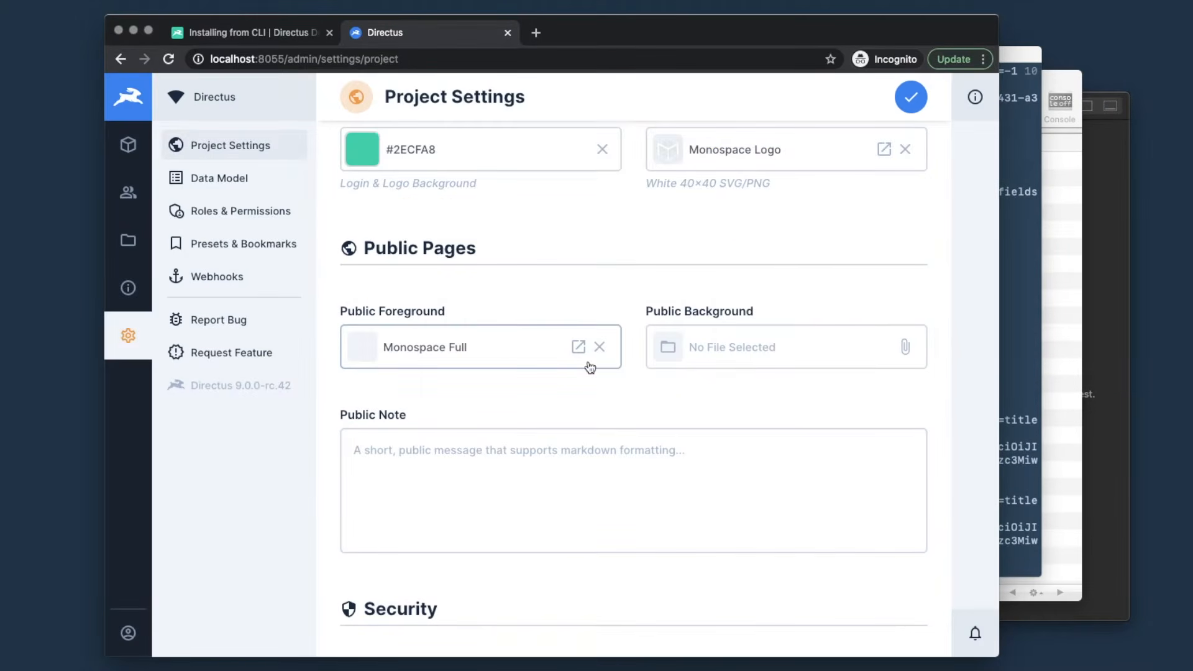
pyautogui.click(747, 354)
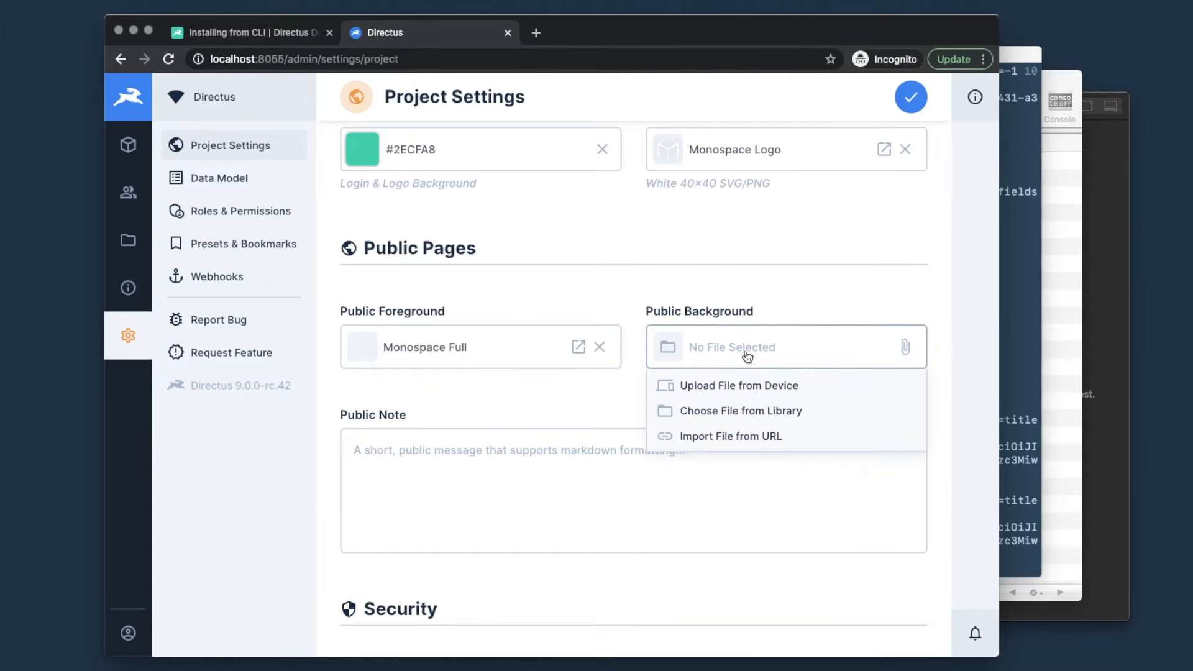
pyautogui.click(732, 388)
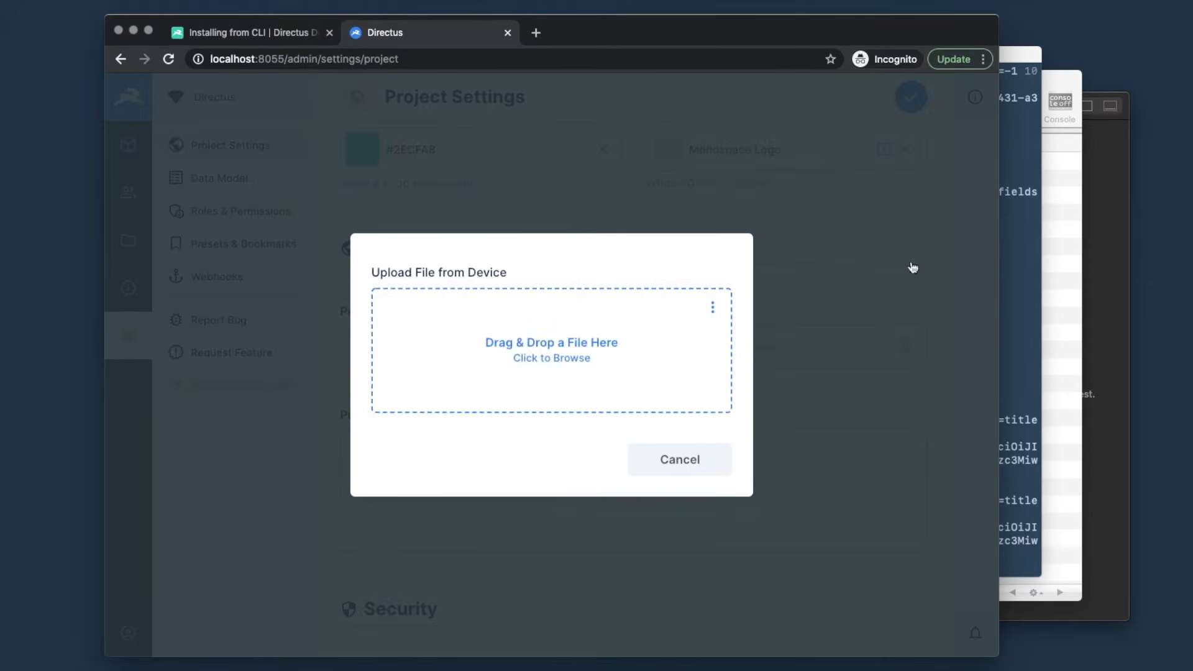
pyautogui.moveTo(1115, 7); pyautogui.dragTo(543, 348)
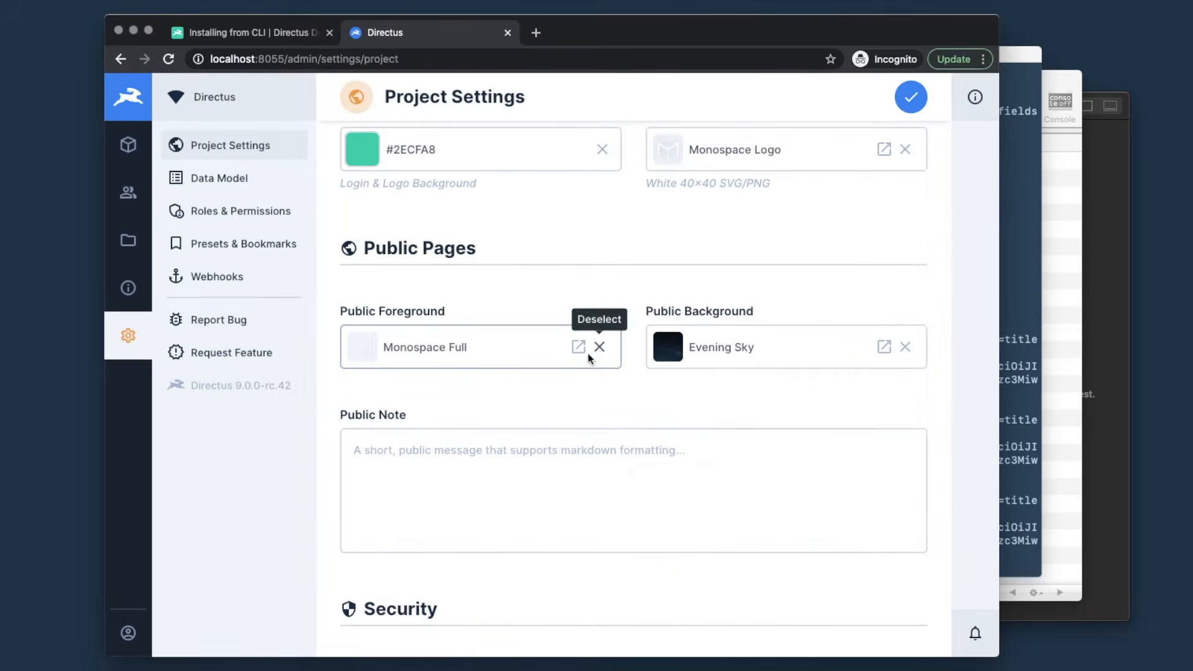
# - Write a short public note and save the project settings
pyautogui.click(490, 466)
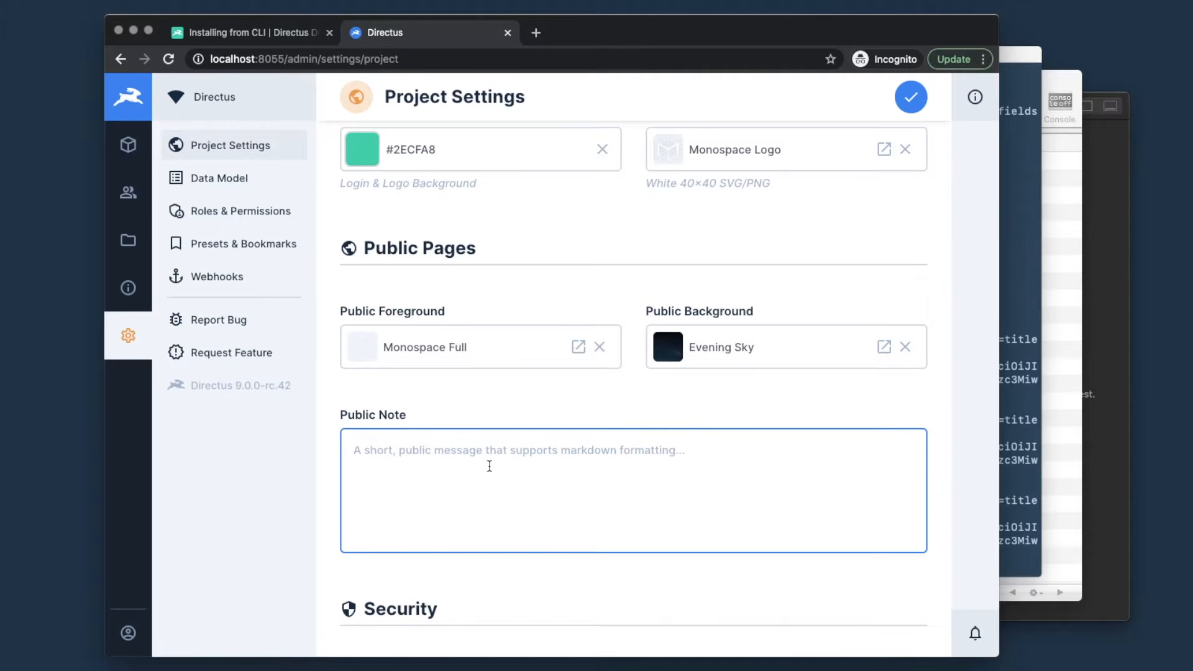
pyautogui.write('This is a s')
pyautogui.write('hort note...')
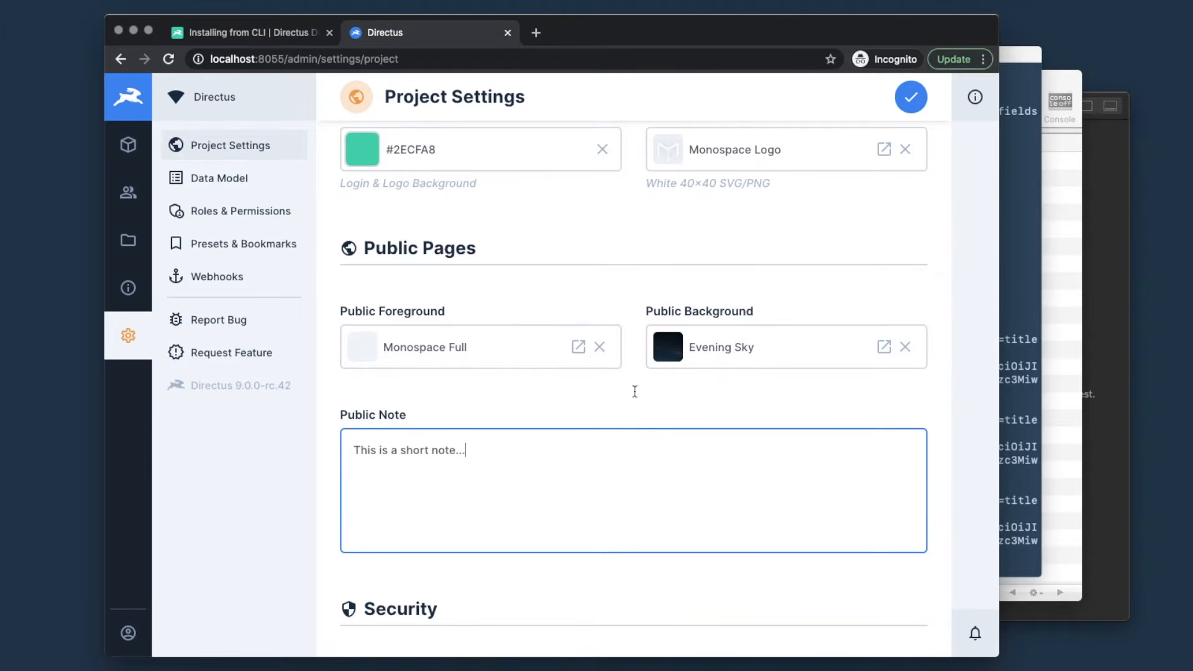
pyautogui.scroll(-9, 567, 392)
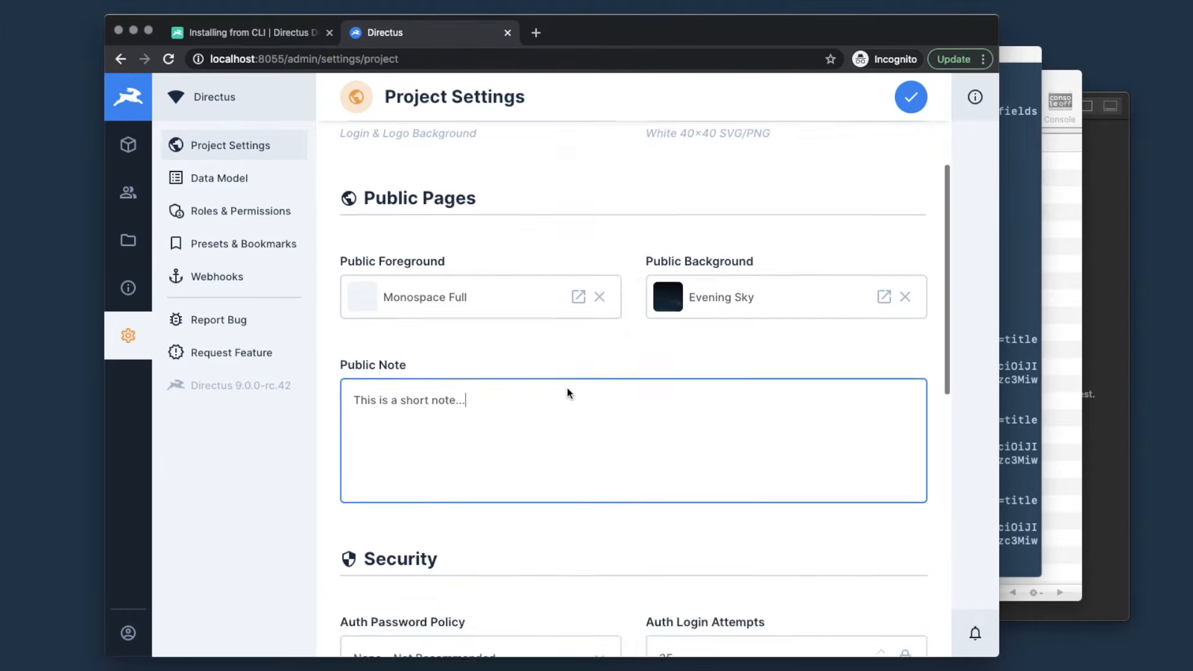
pyautogui.scroll(-2, 566, 392)
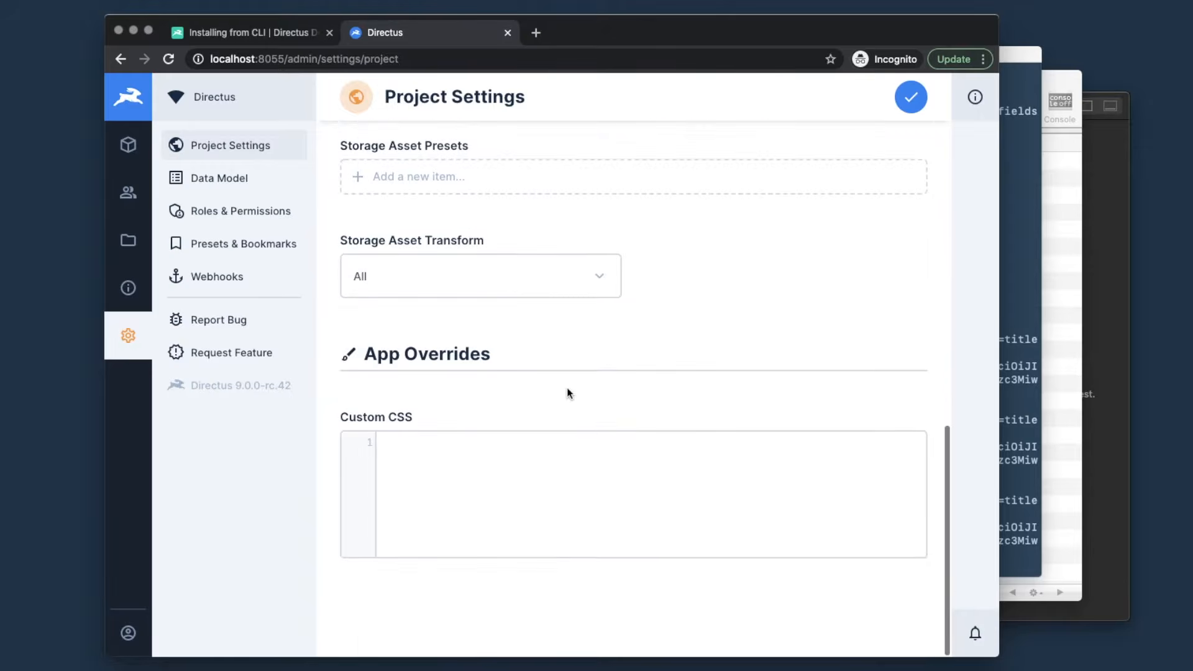
pyautogui.scroll(15, 567, 391)
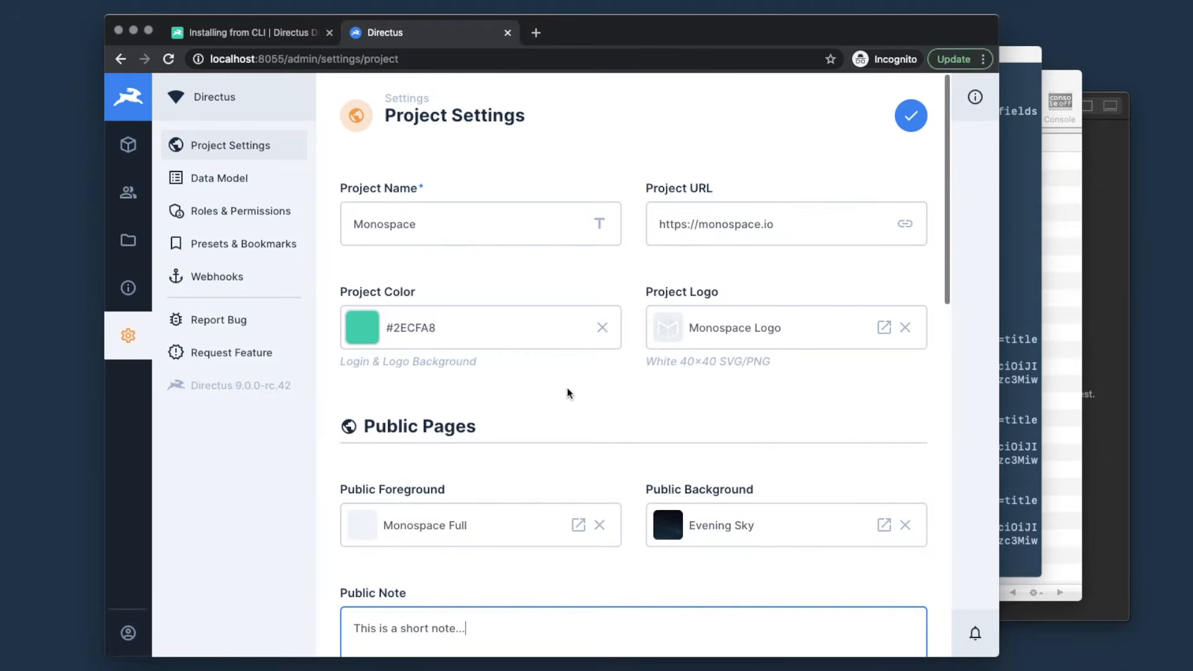
pyautogui.click(915, 119)
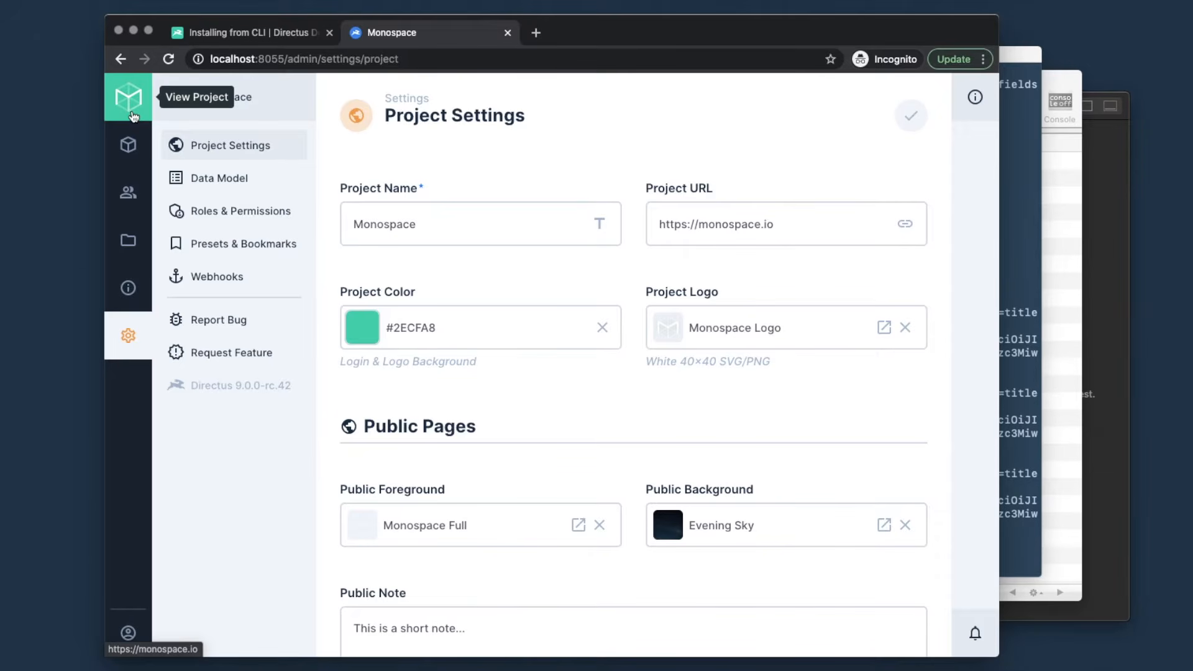
pyautogui.moveTo(127, 632)
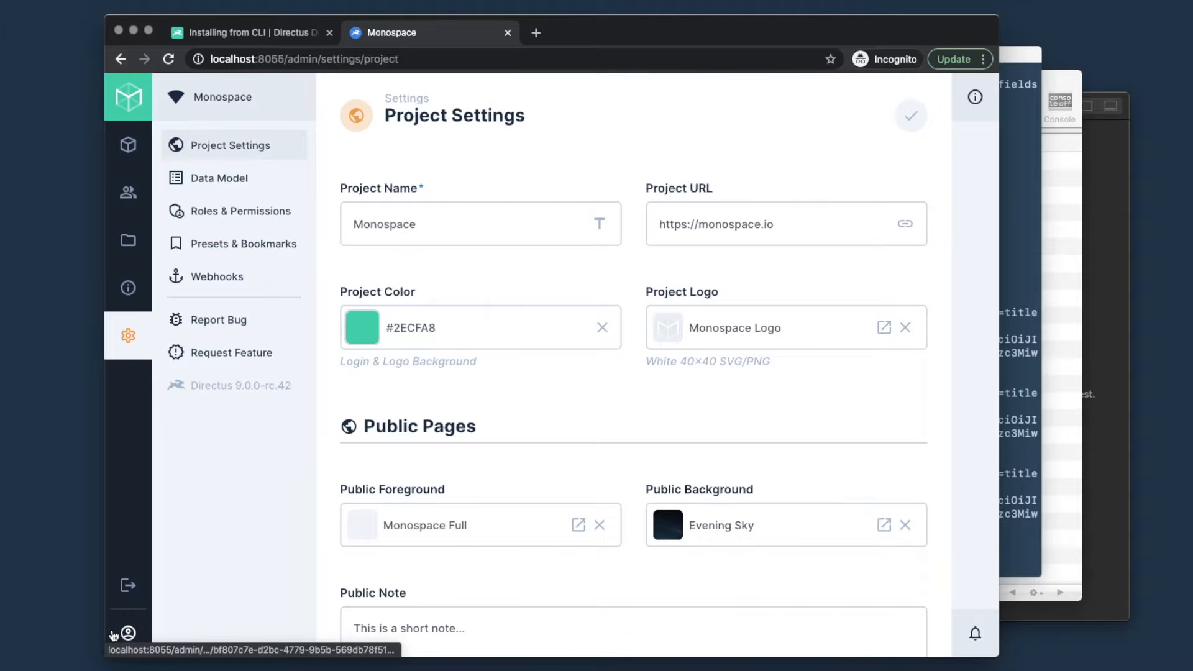
pyautogui.click(138, 587)
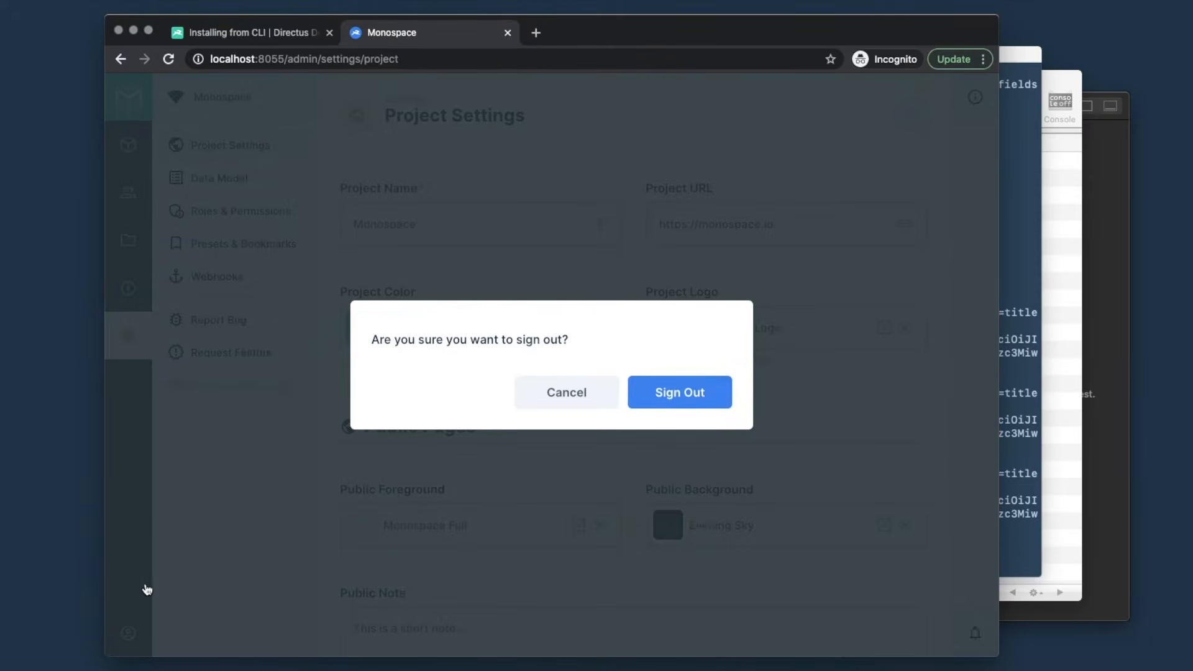
pyautogui.click(670, 390)
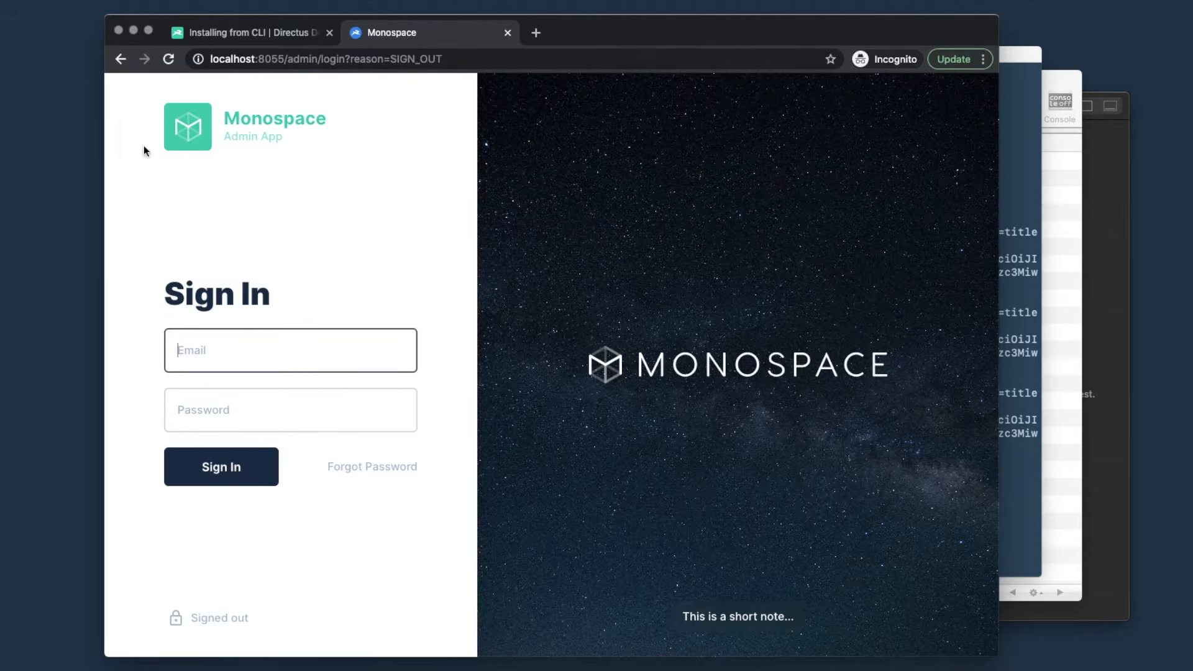
pyautogui.click(237, 348)
pyautogui.write('admin@example.com')
pyautogui.press('Tab')
pyautogui.write('password')
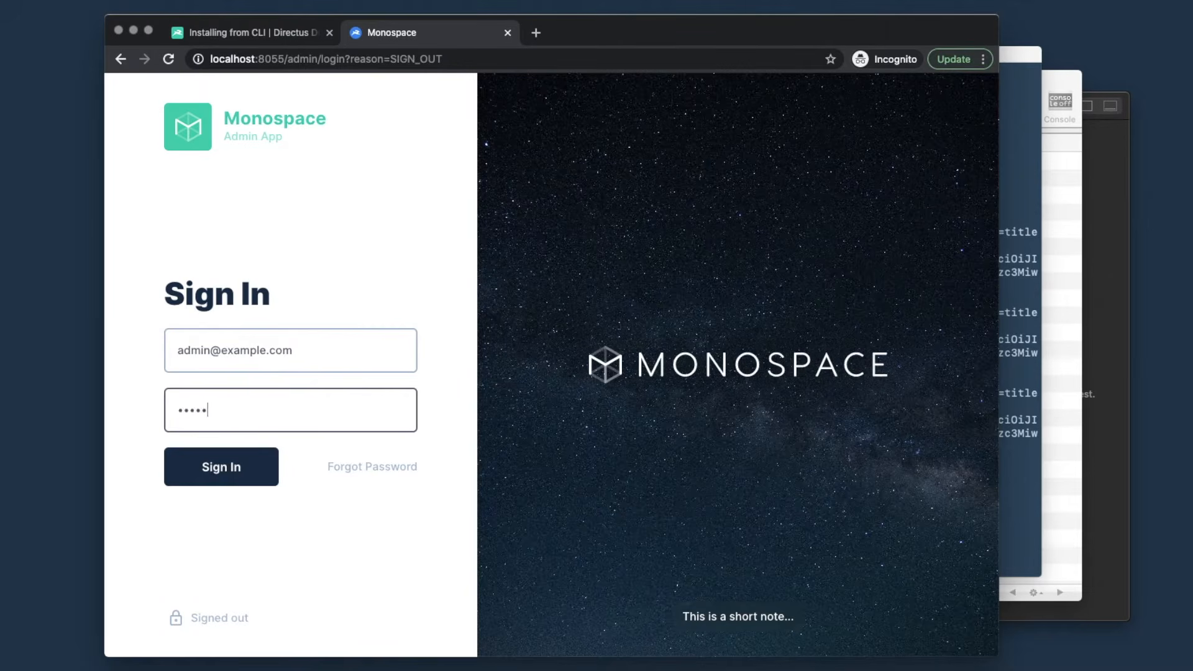
pyautogui.press('Return')
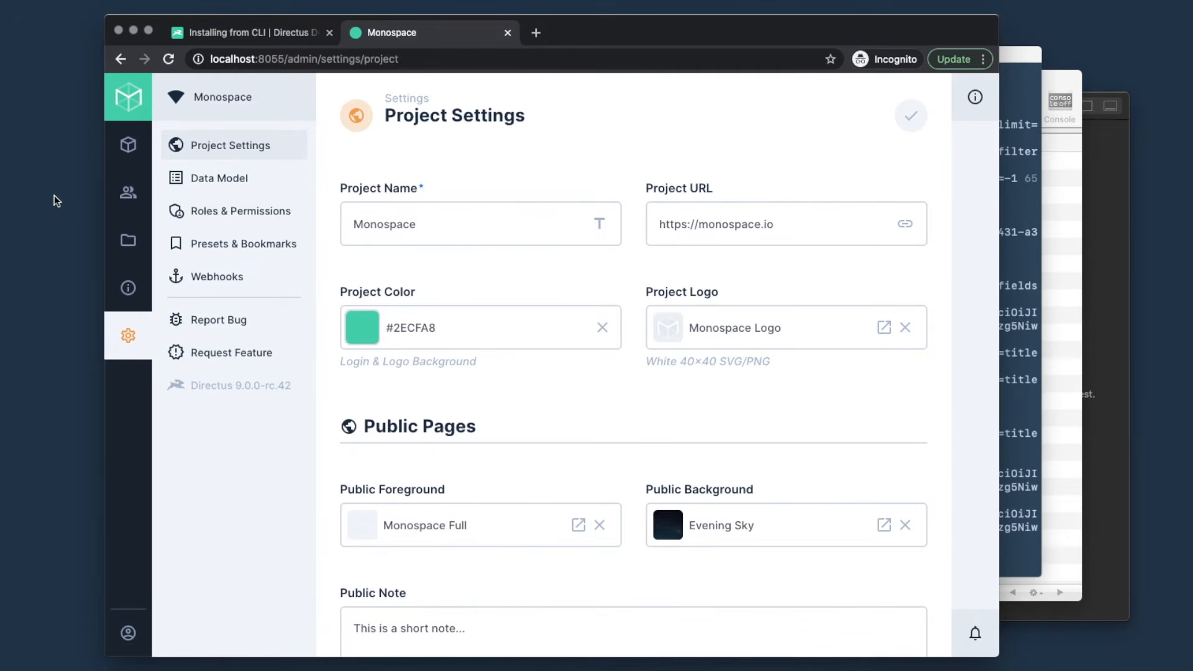
# - Create a collection named articles with an auto-incremented integer primary key
pyautogui.click(215, 181)
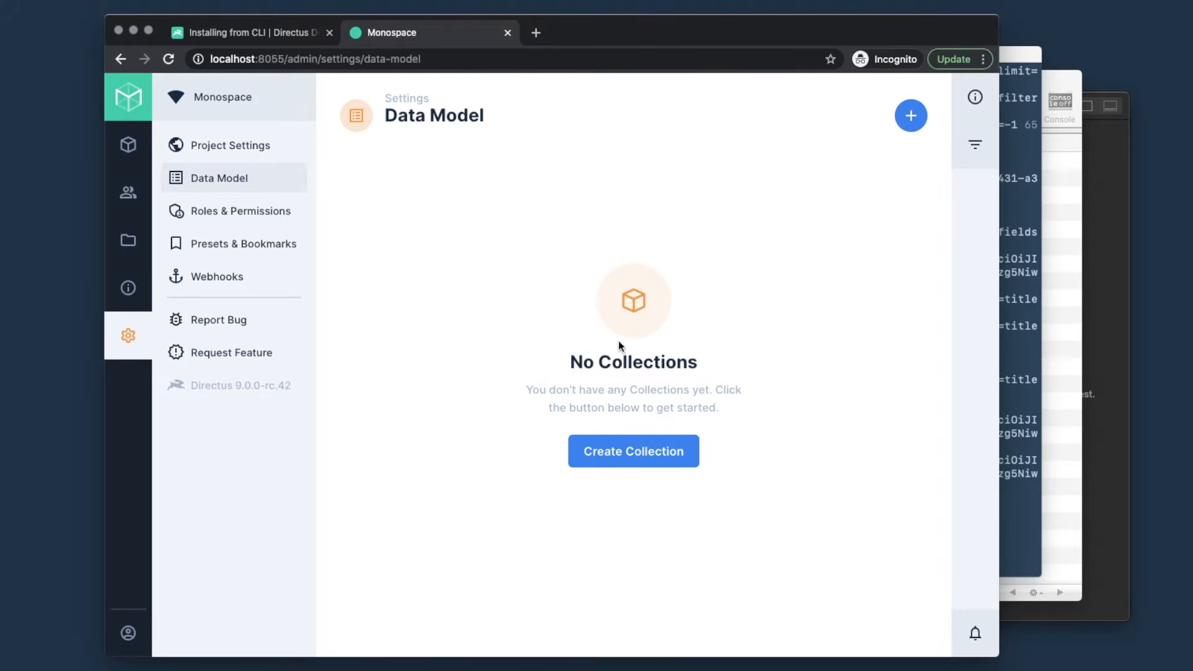
pyautogui.click(633, 452)
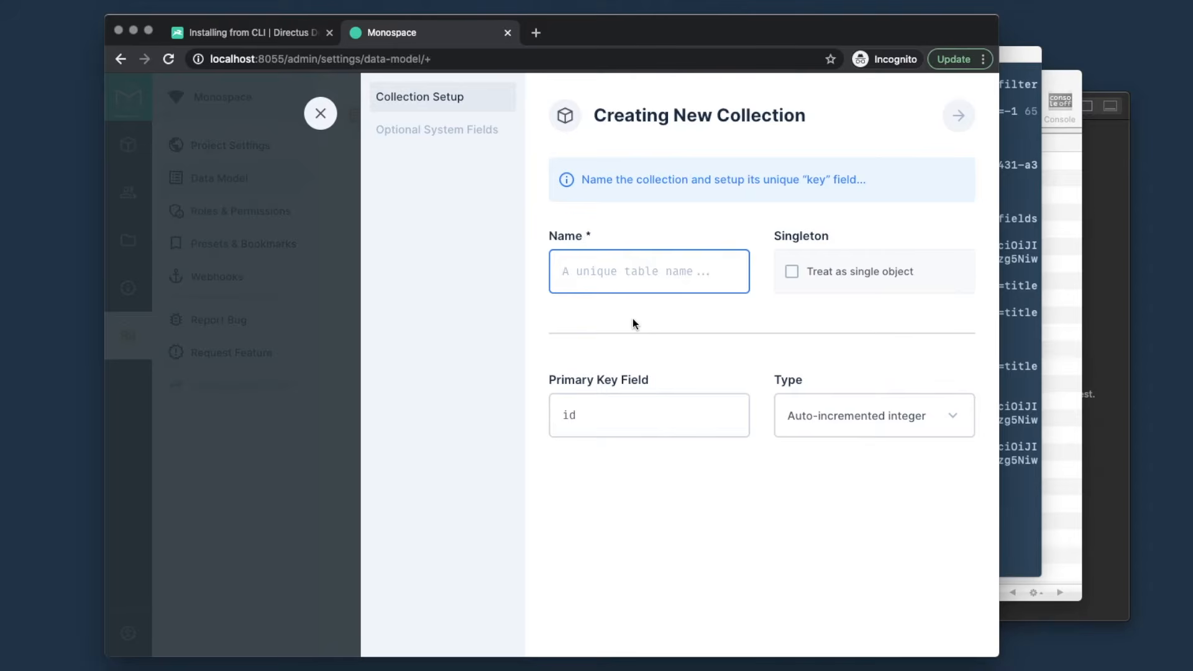
pyautogui.write('articles')
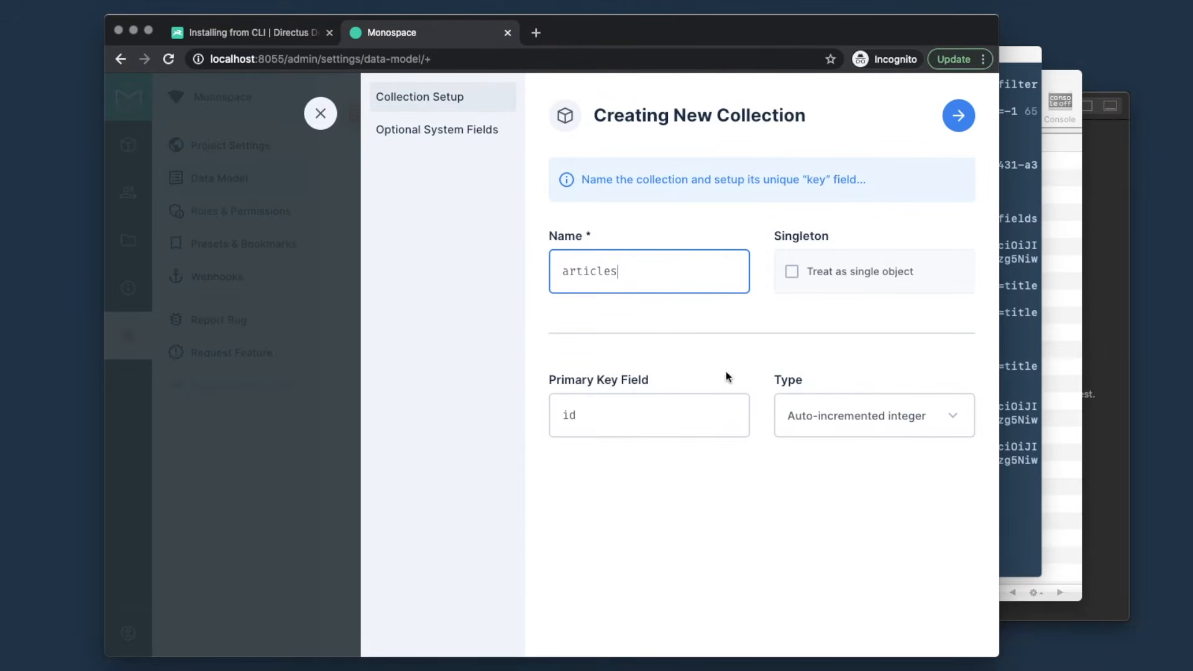
pyautogui.click(830, 423)
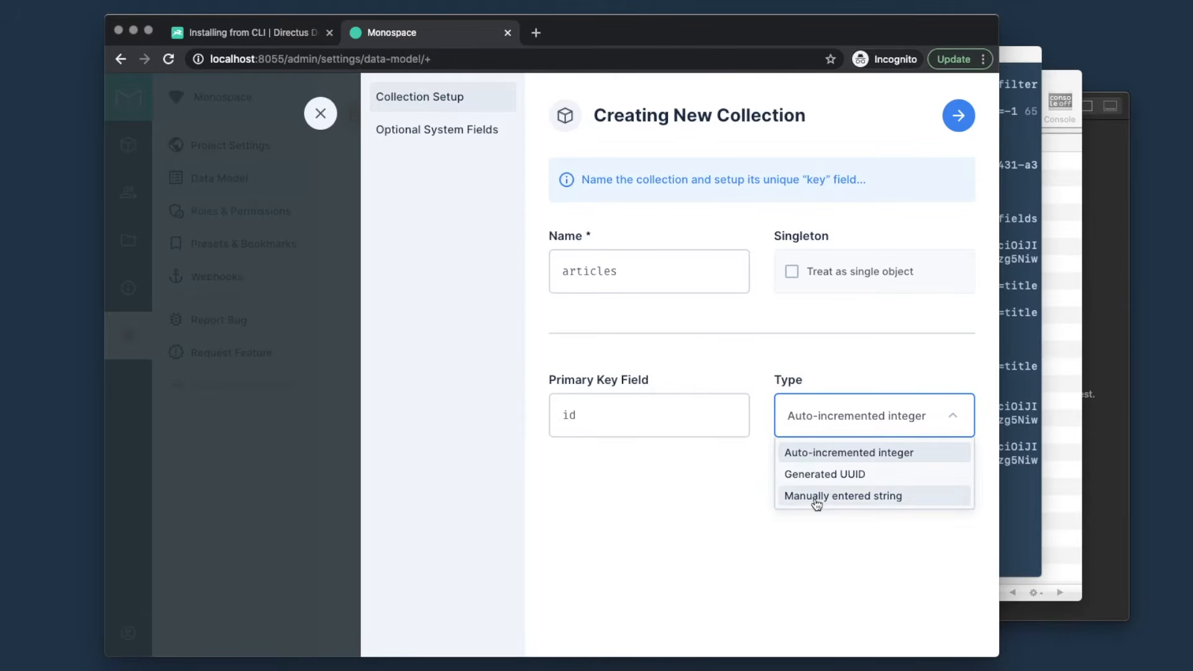
pyautogui.click(695, 483)
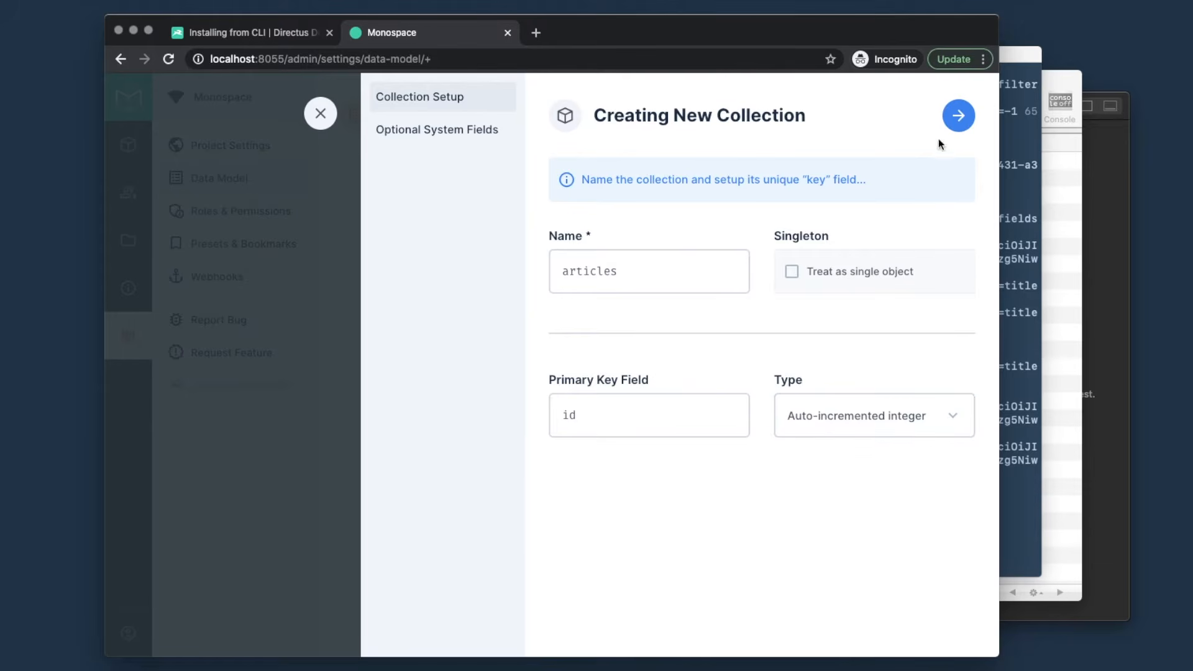
pyautogui.click(958, 119)
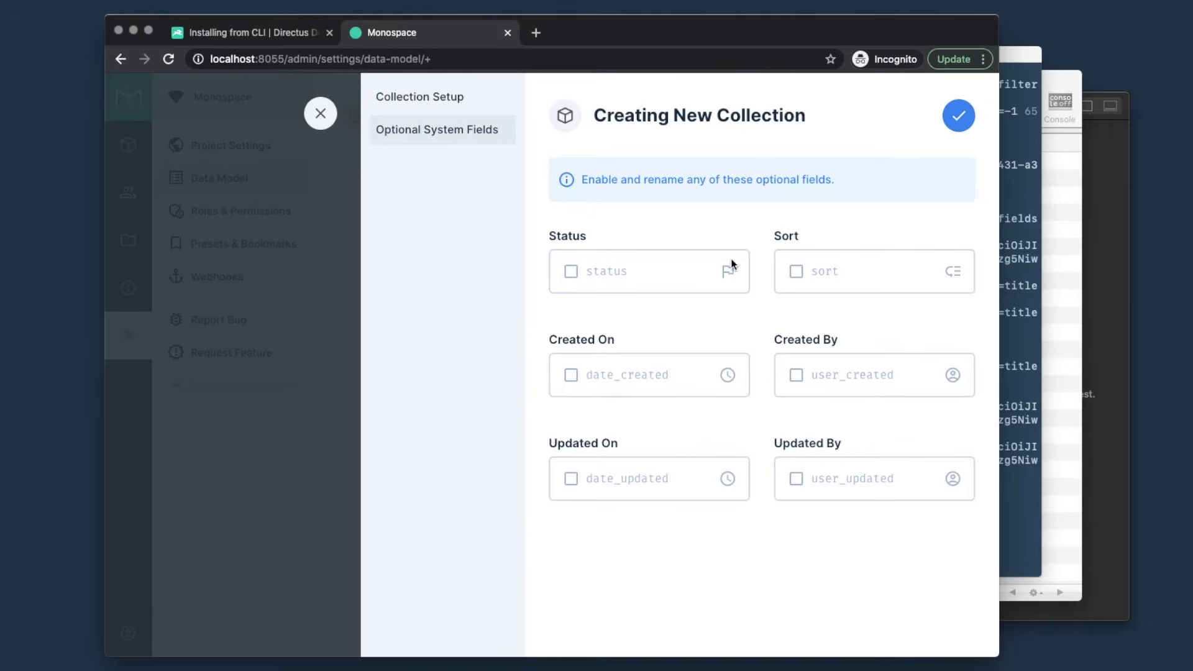
# - Enable Status, Sort, Created On (date_created) and Created By (user_created), then create the collection
pyautogui.click(575, 276)
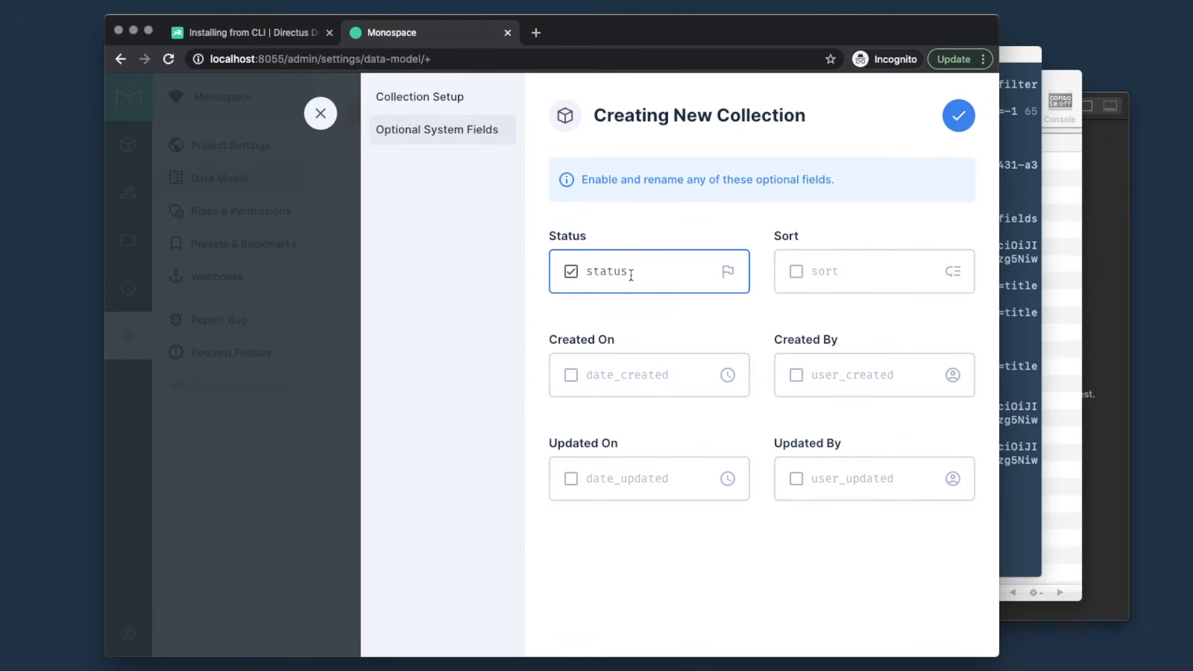
pyautogui.click(798, 274)
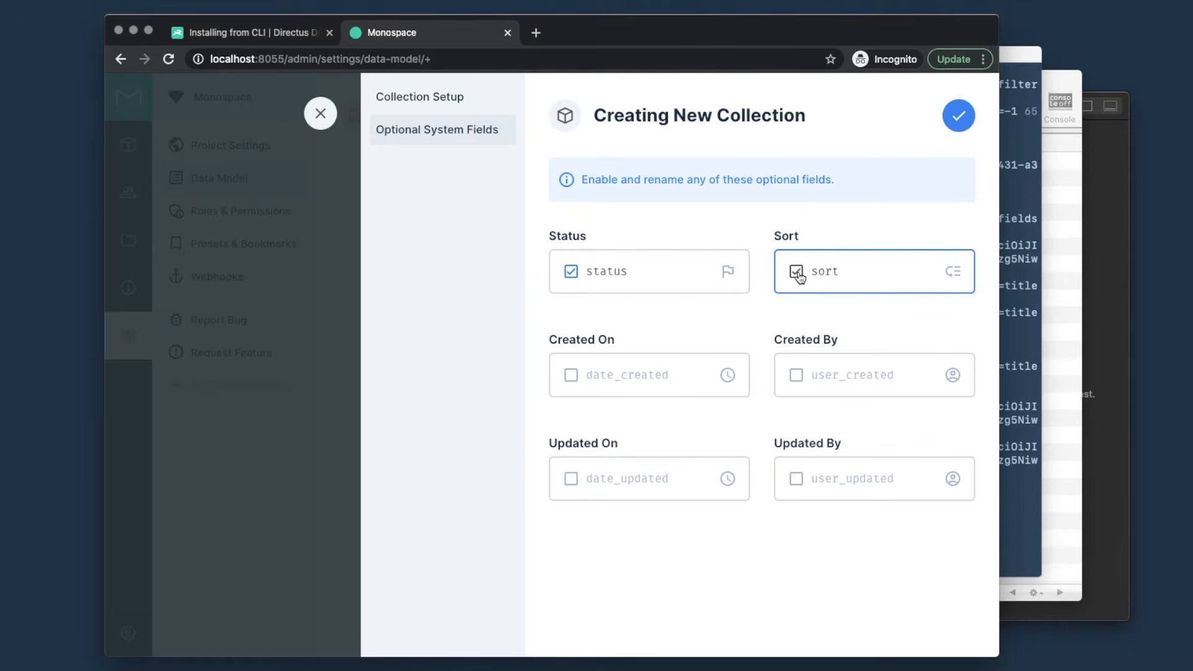
pyautogui.click(570, 375)
pyautogui.click(796, 375)
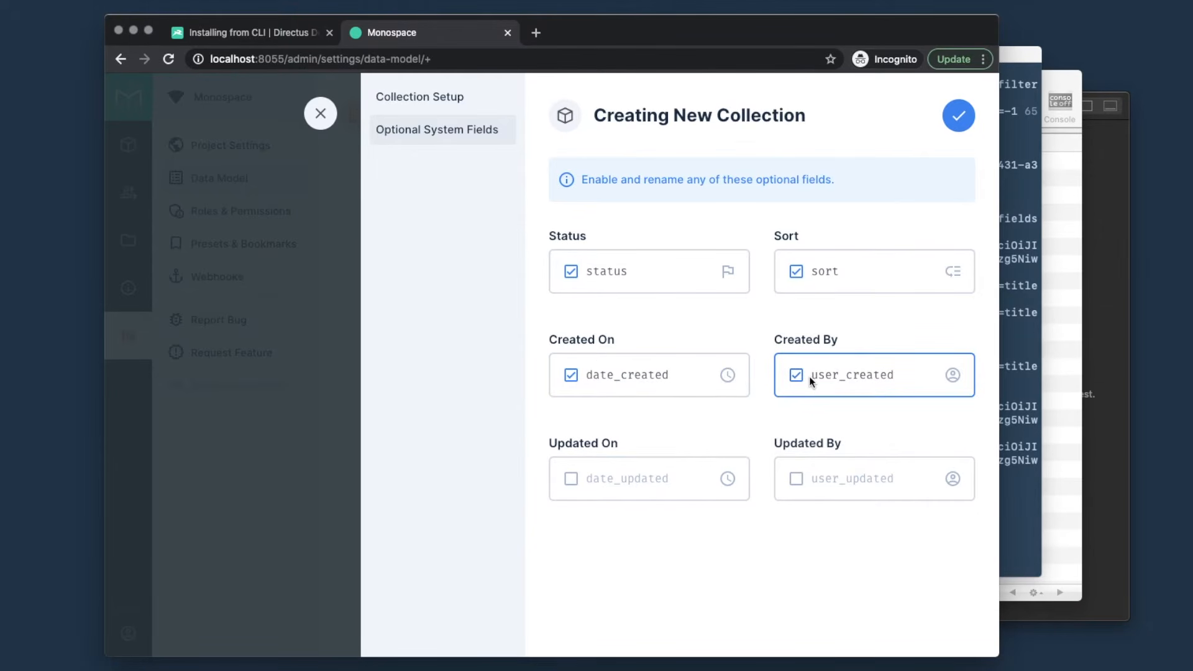
pyautogui.click(699, 375)
pyautogui.press('BackSpace')
pyautogui.press('BackSpace')
pyautogui.press('BackSpace')
pyautogui.press('BackSpace')
pyautogui.press('BackSpace')
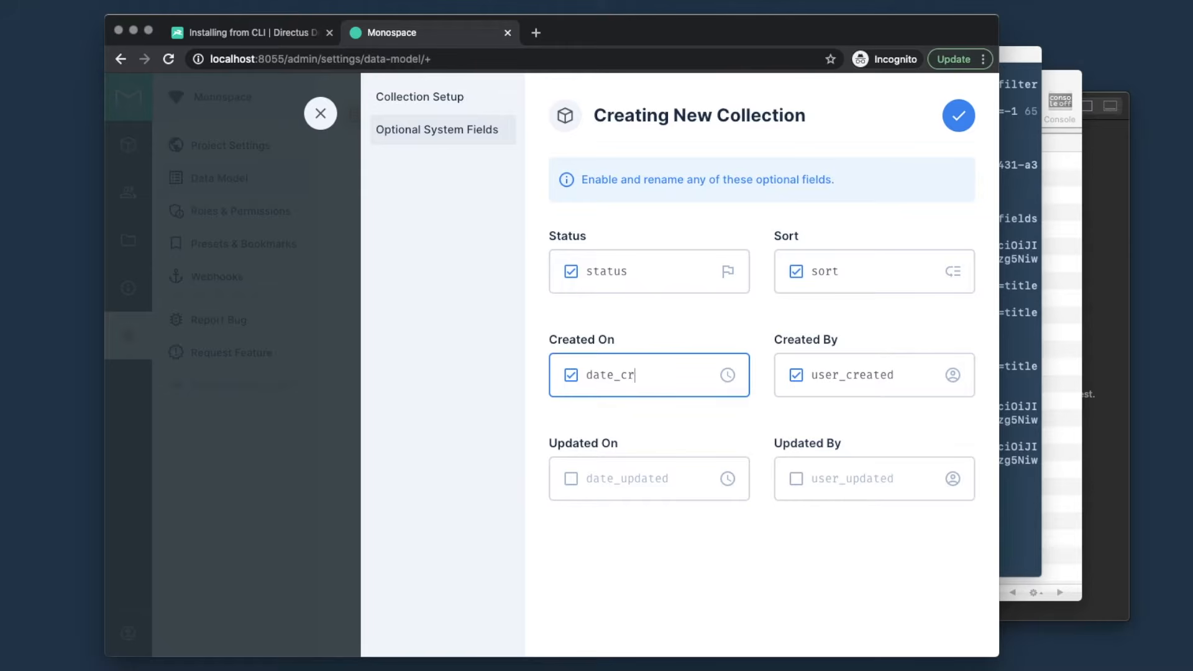
pyautogui.write('eated')
pyautogui.click(960, 118)
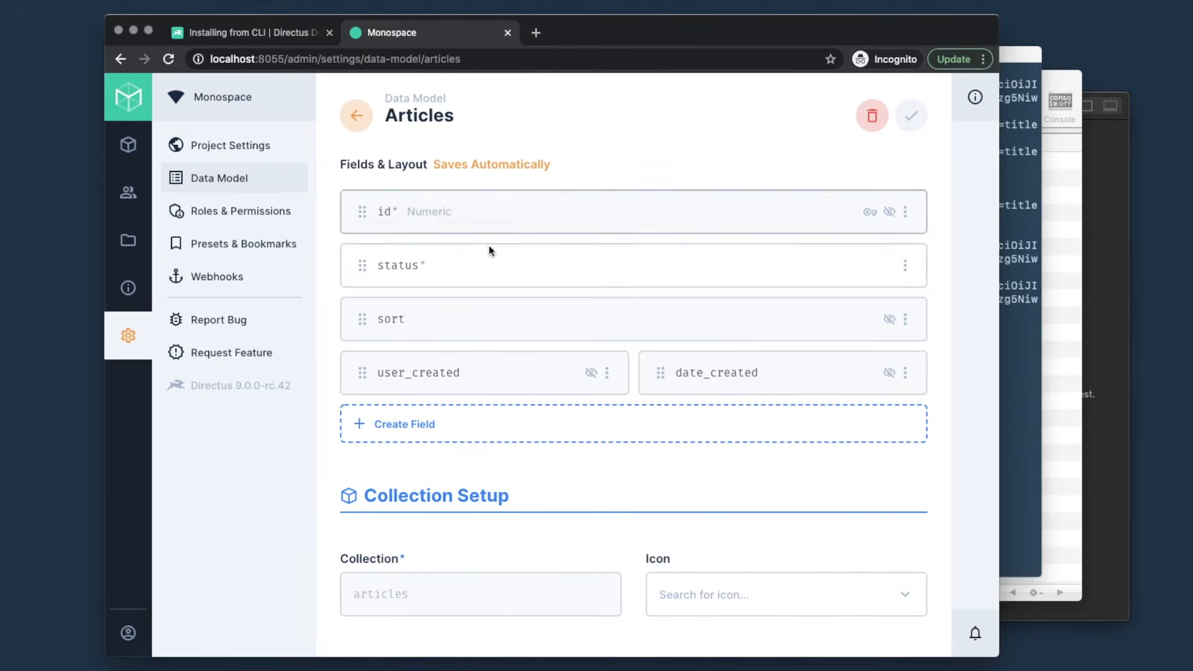
# - Drag the status field to the end of the articles field list, after date_created
pyautogui.moveTo(362, 265); pyautogui.dragTo(362, 389)
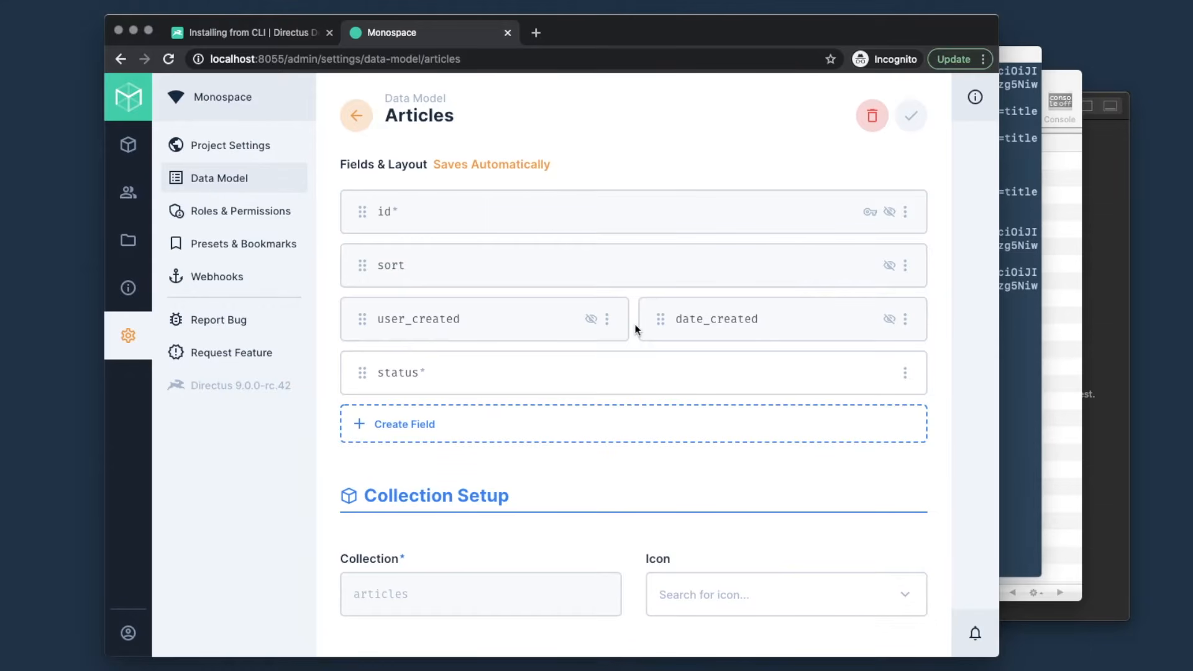
pyautogui.click(475, 429)
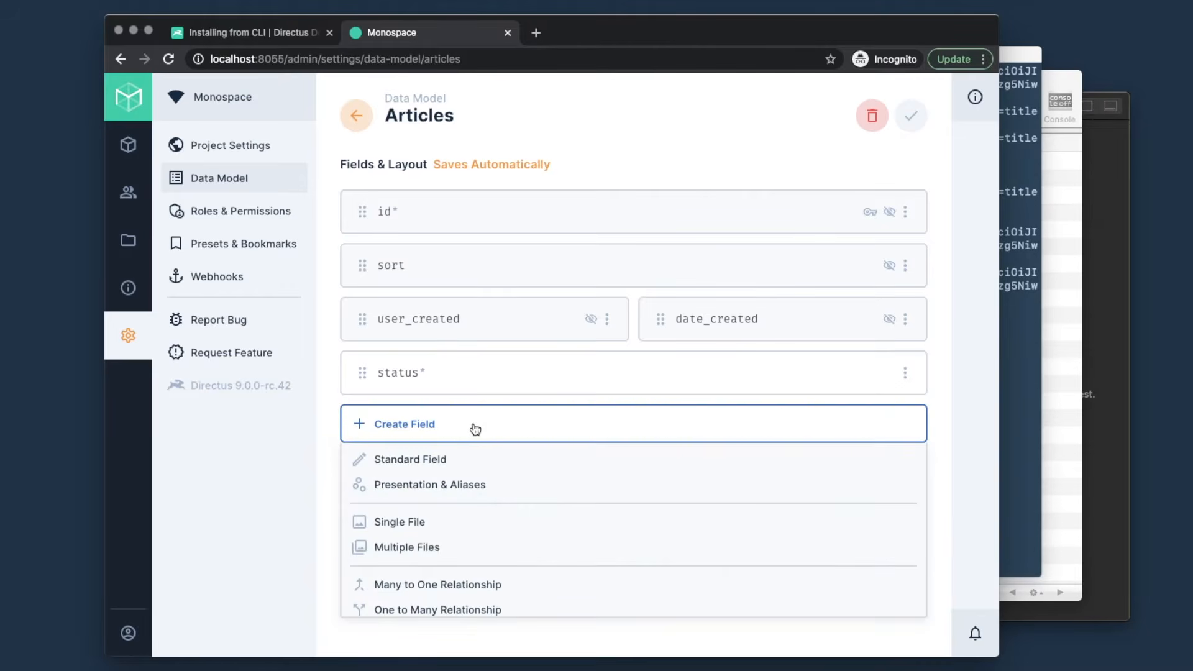
# - Add a required standard field named title with default value My Title
pyautogui.click(454, 461)
pyautogui.write('title')
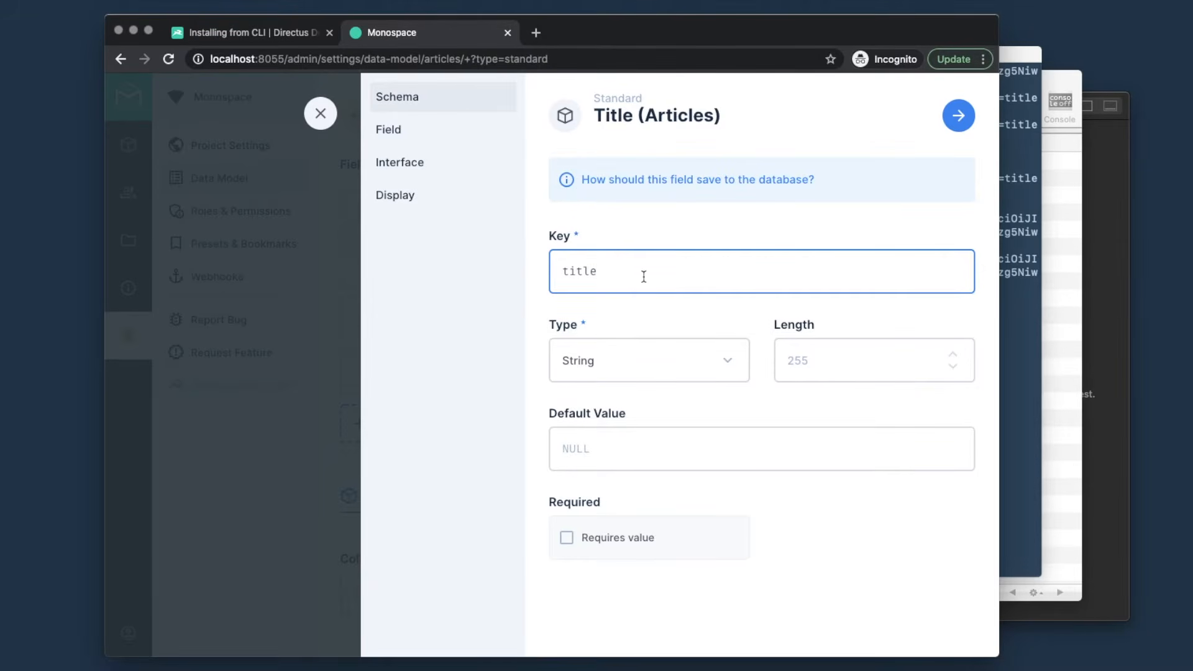
pyautogui.click(586, 445)
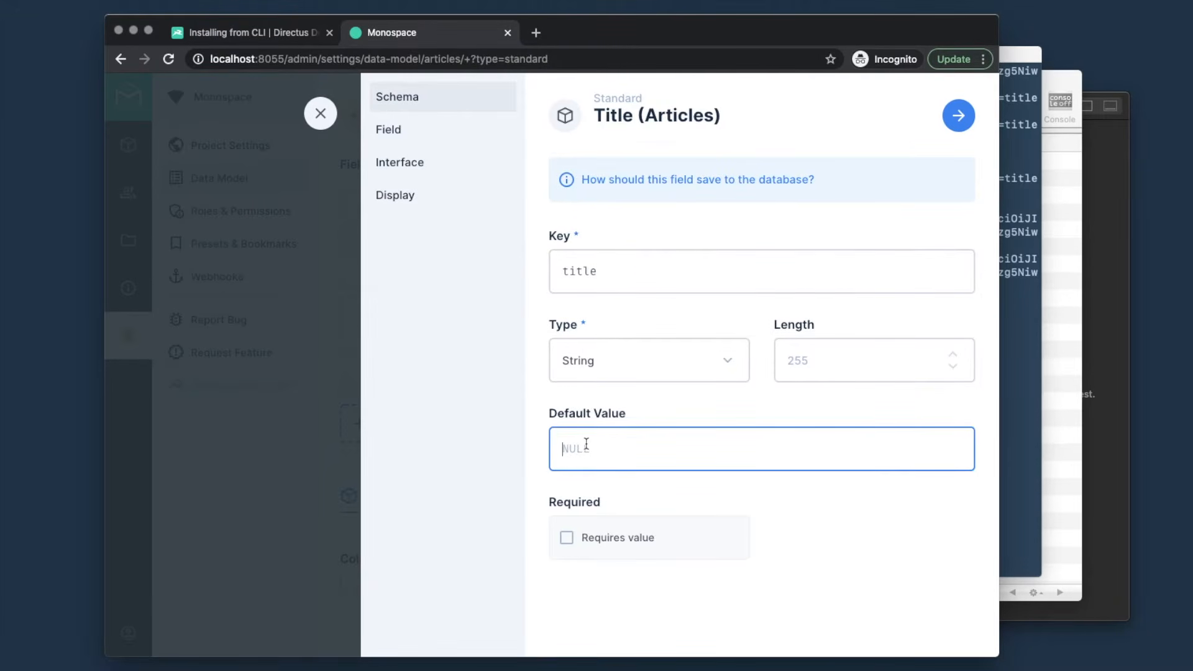
pyautogui.write('My Title')
pyautogui.click(566, 540)
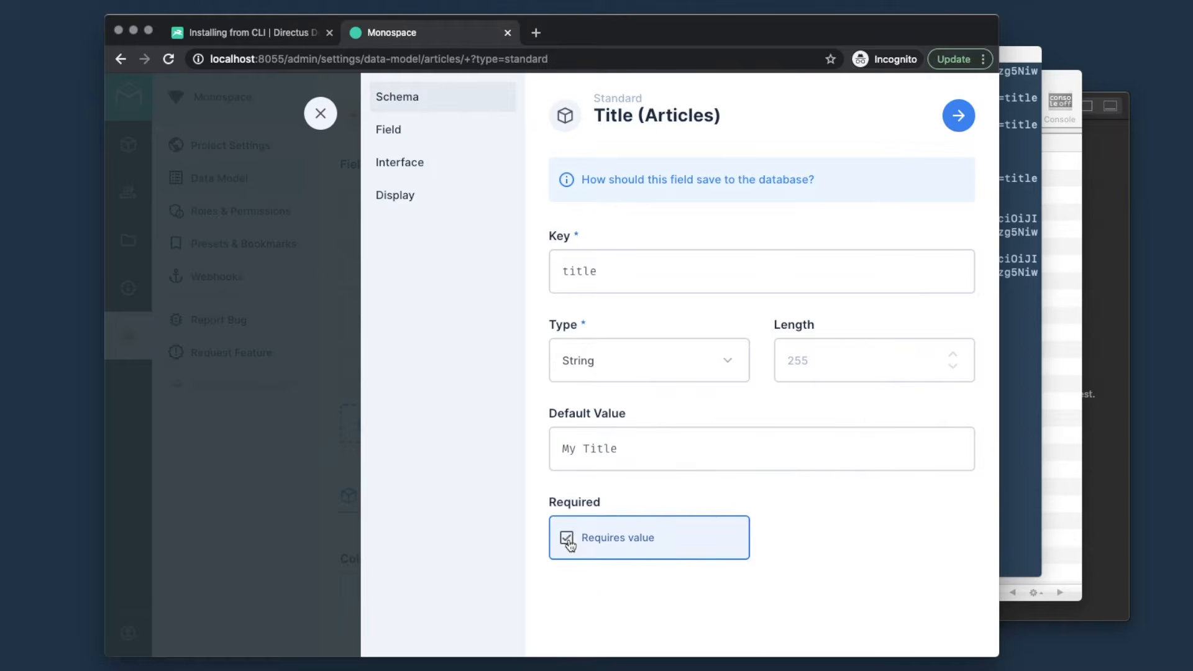
pyautogui.click(958, 121)
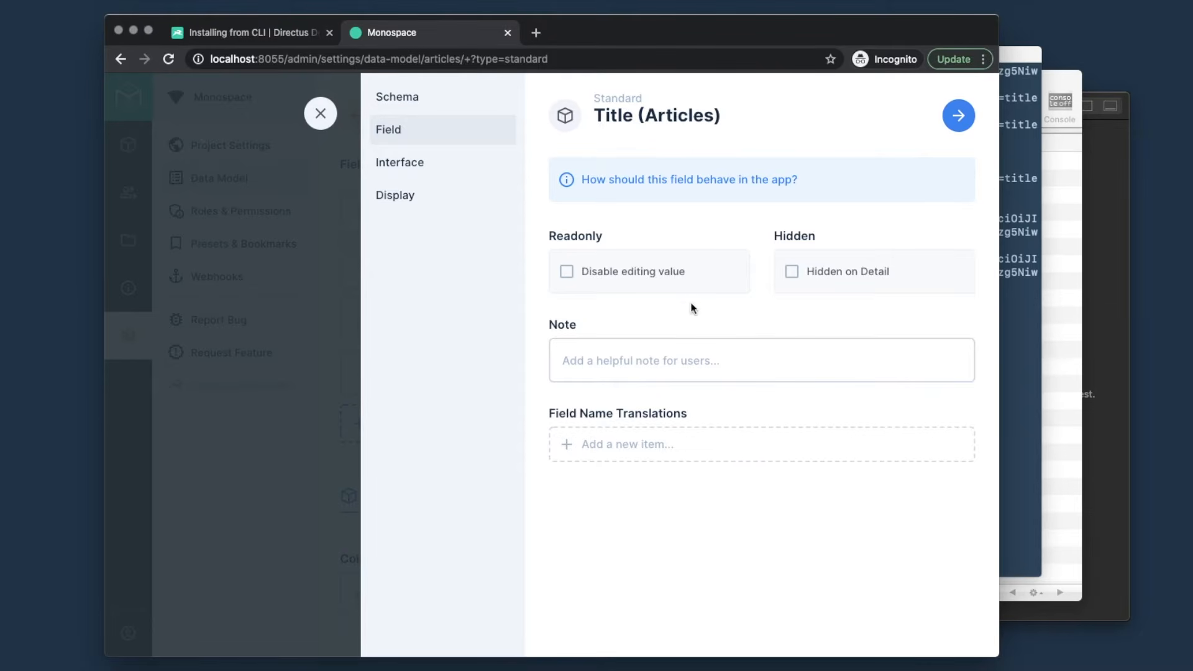
# - Add the note 'Keep it short!' to the title field and leave it without translations
pyautogui.click(647, 363)
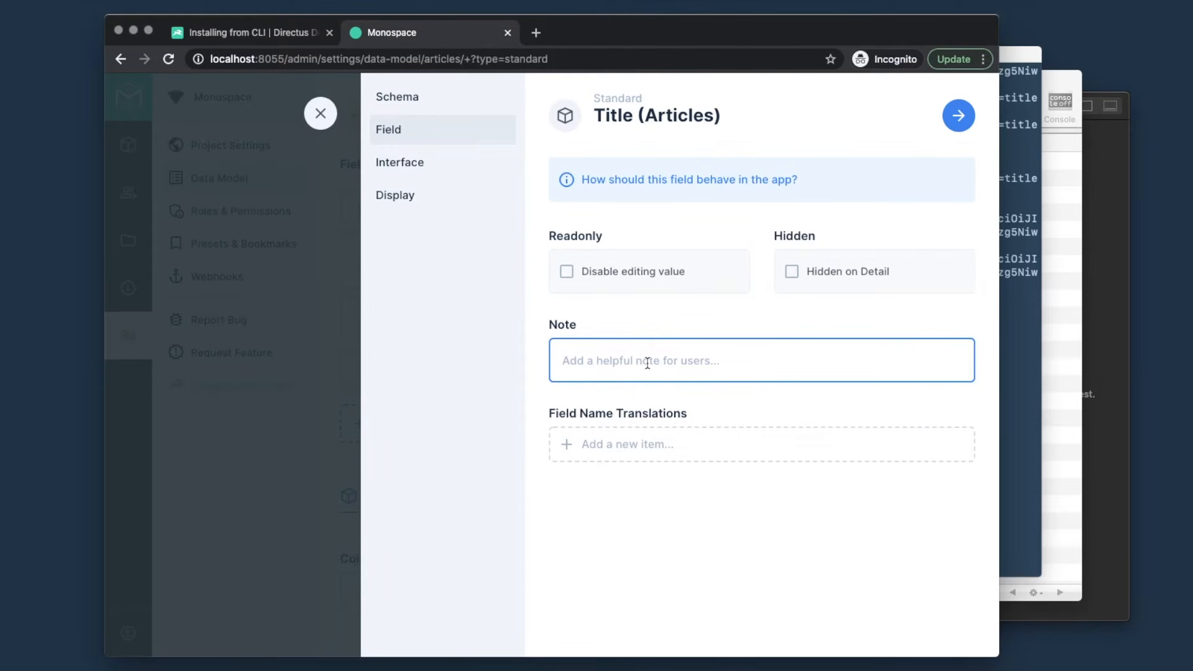
pyautogui.write('Keep it short!')
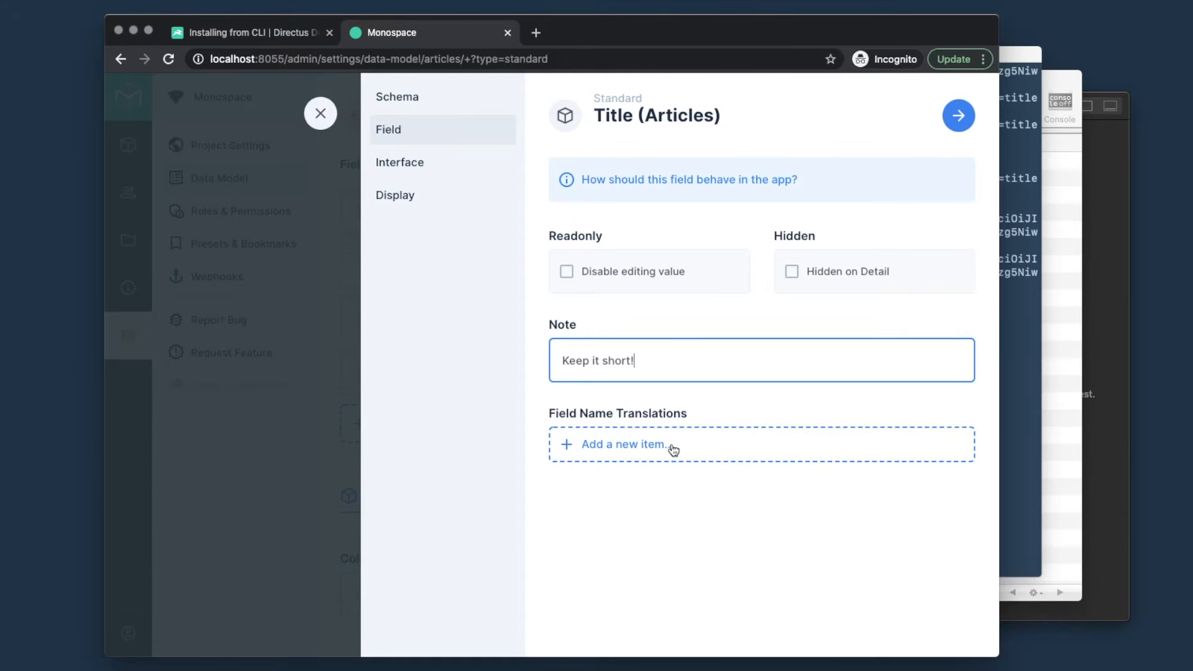
pyautogui.click(673, 448)
pyautogui.click(643, 520)
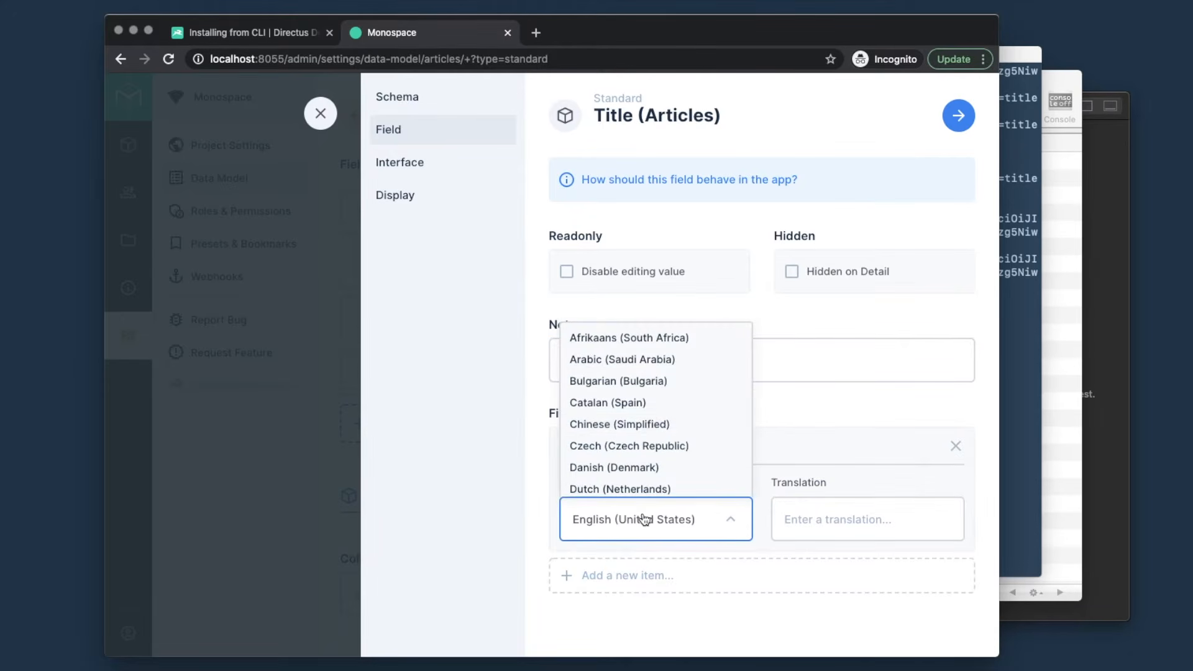
pyautogui.click(693, 605)
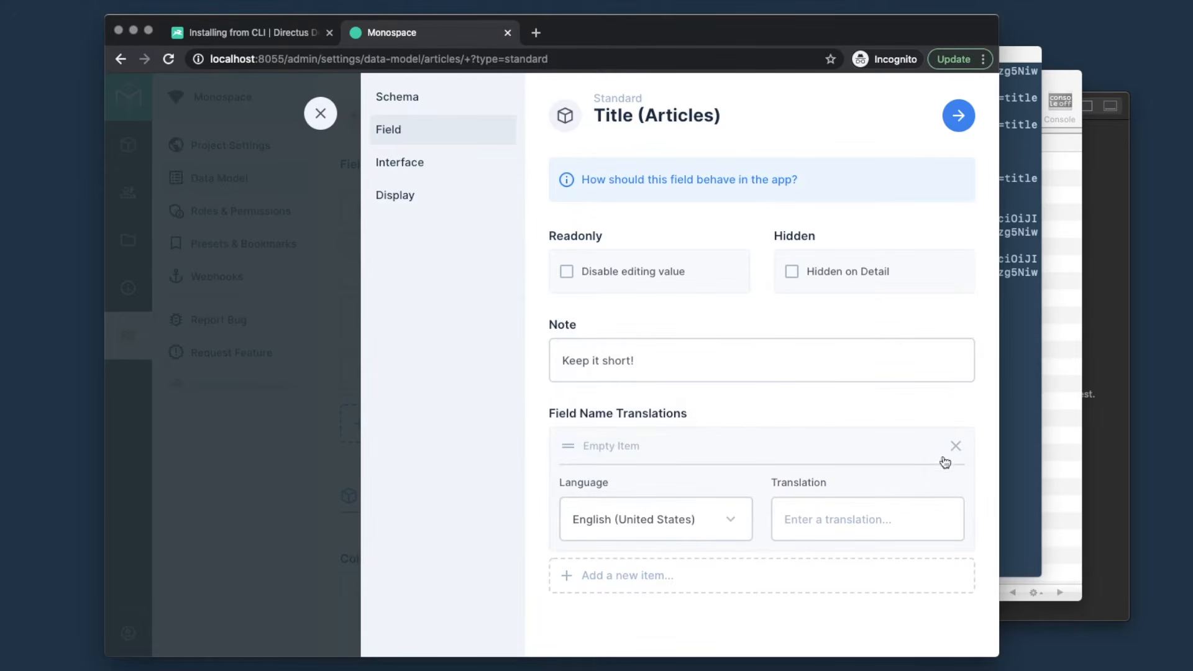
pyautogui.click(957, 447)
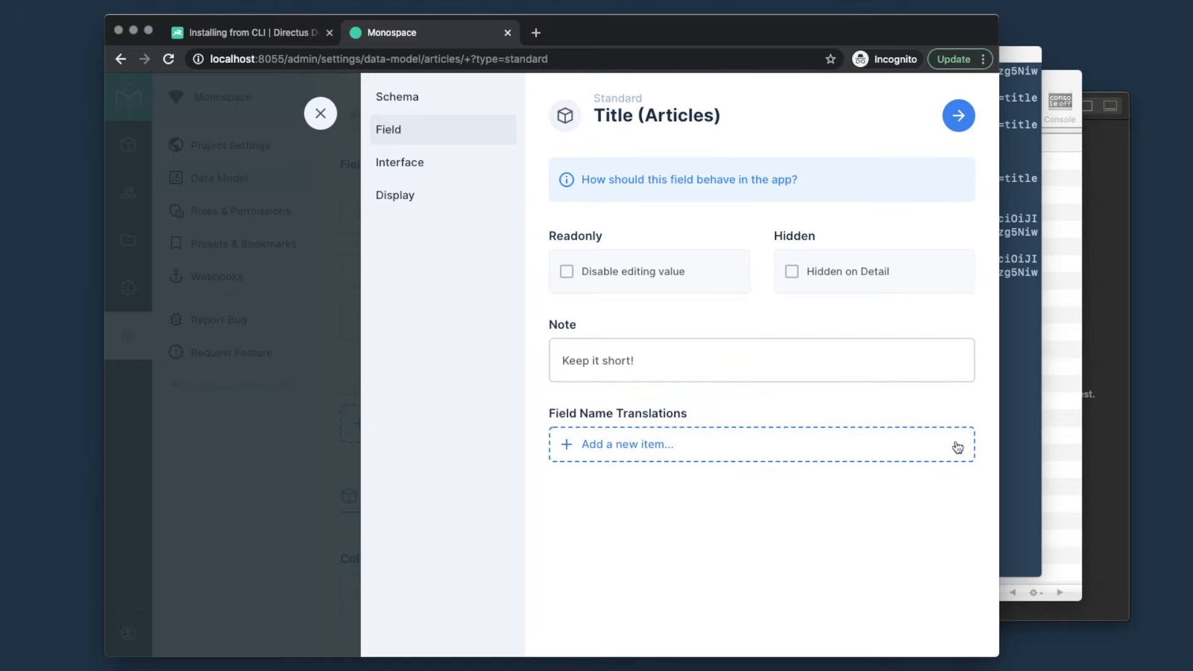
pyautogui.click(958, 116)
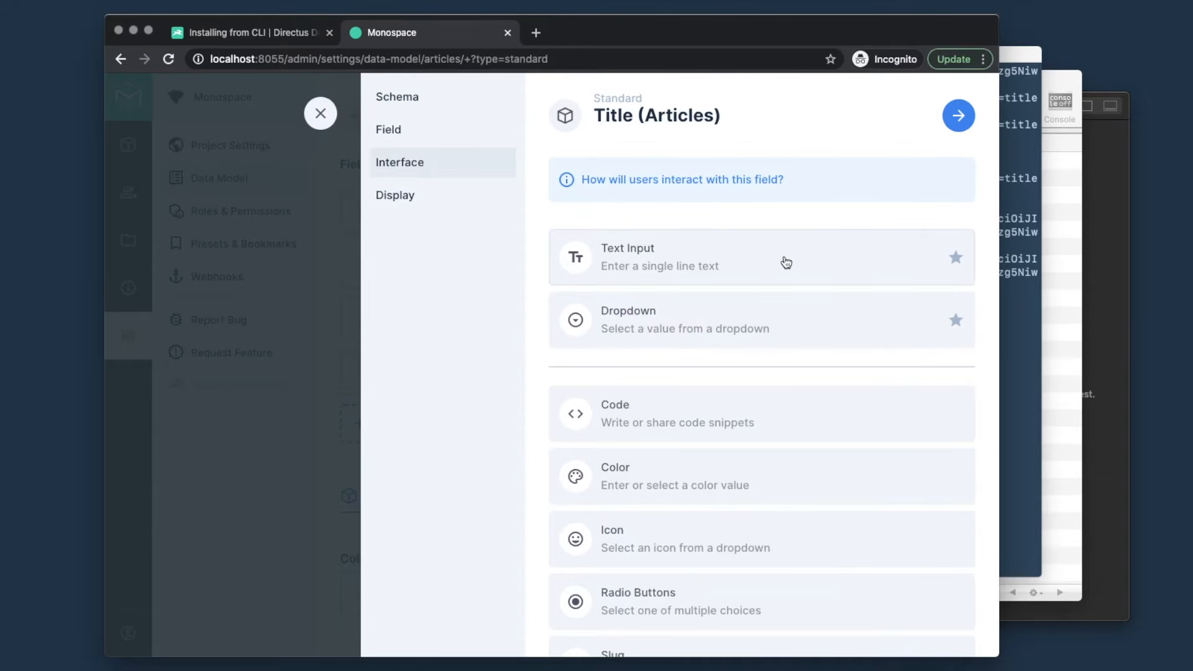
# - Choose the Text Input interface for title, keeping the Sans Serif font
pyautogui.scroll(-2, 787, 263)
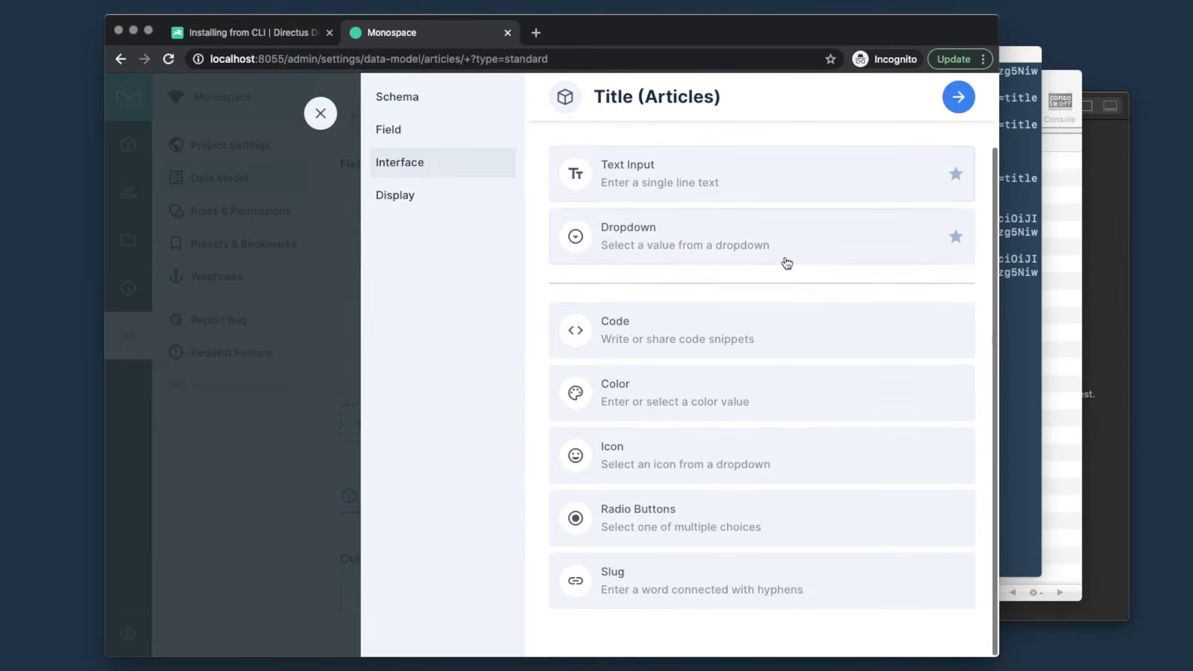
pyautogui.scroll(2, 786, 263)
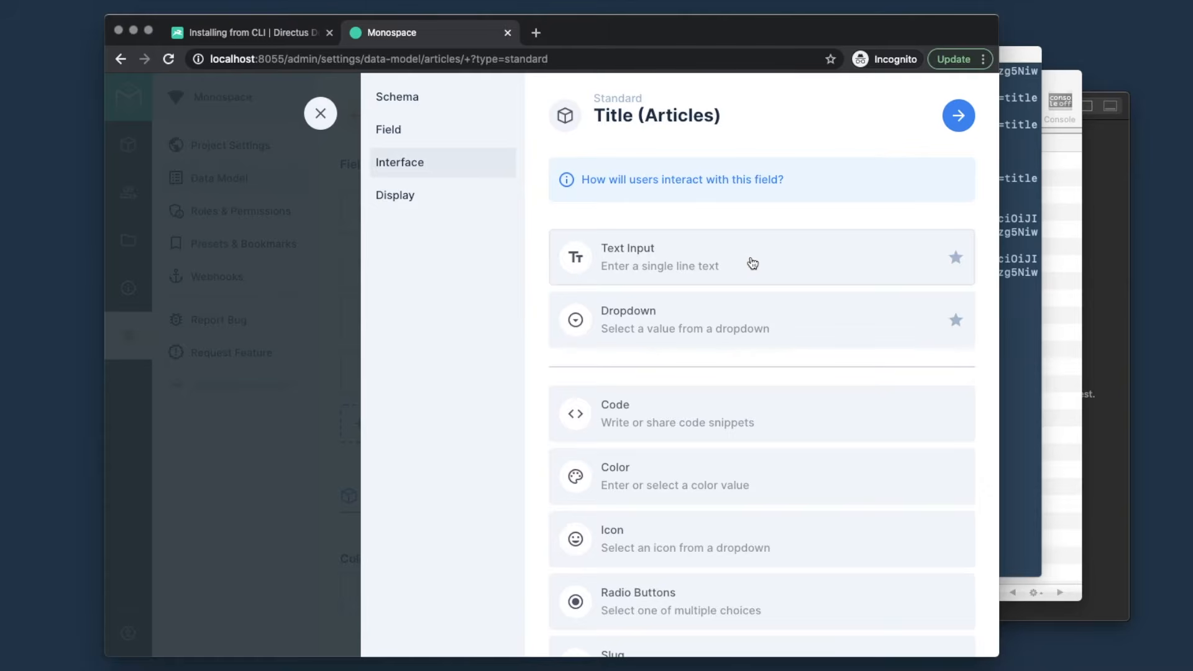
pyautogui.click(752, 263)
pyautogui.scroll(-1, 749, 266)
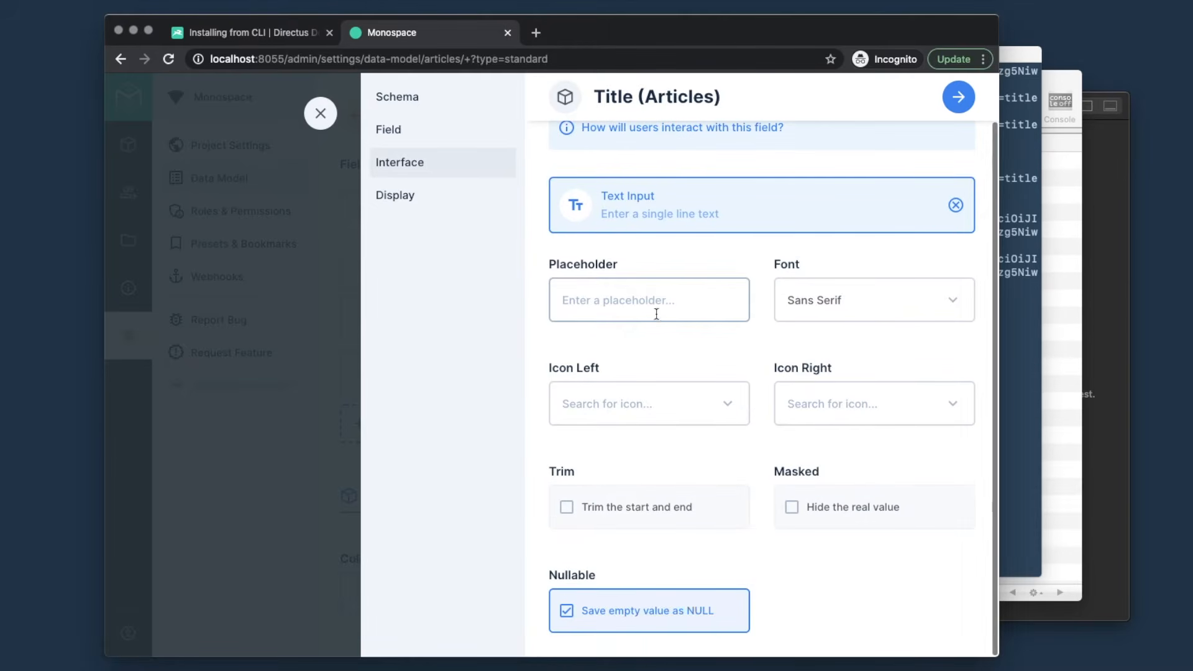
pyautogui.click(850, 307)
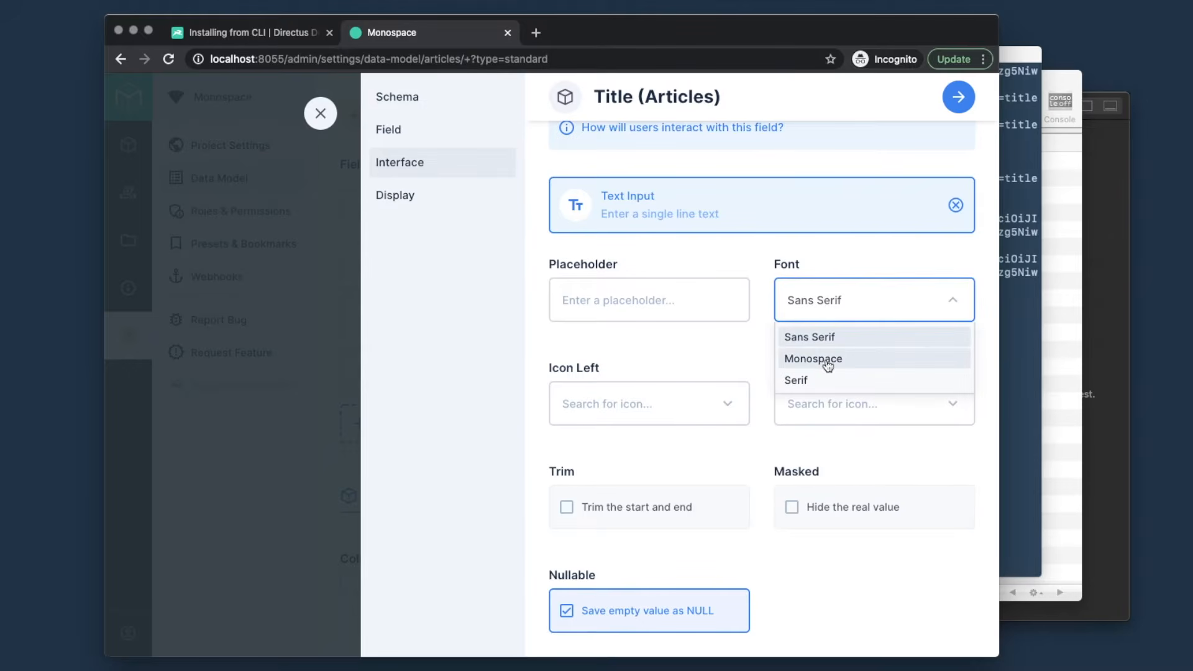
pyautogui.click(708, 355)
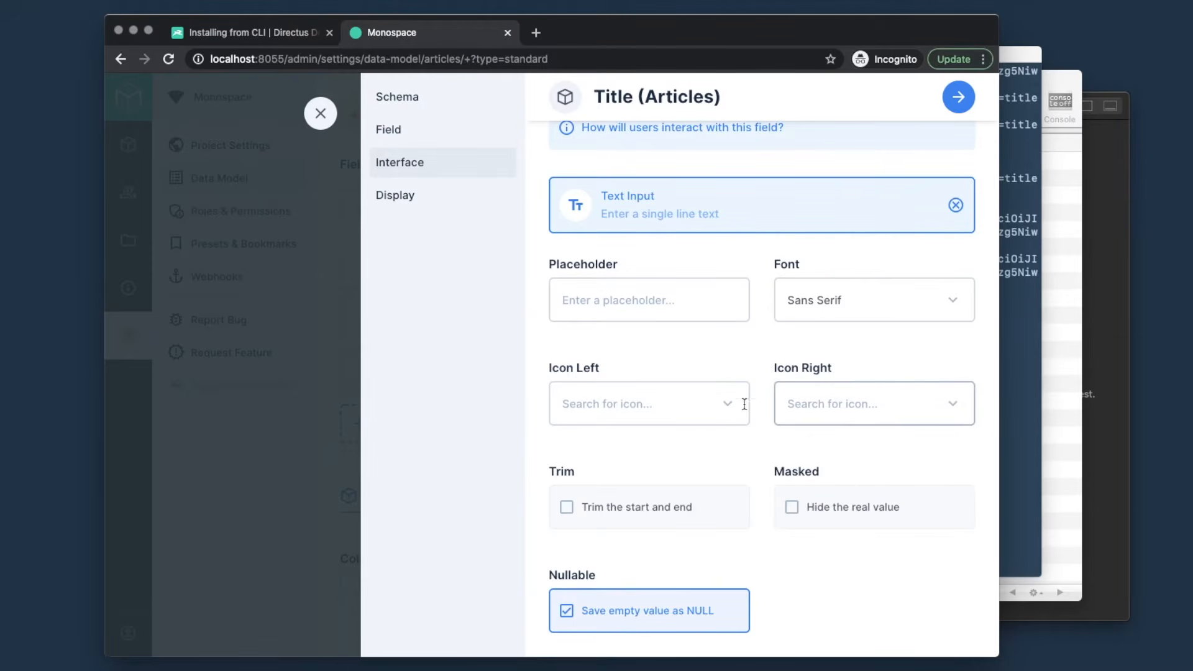
pyautogui.scroll(2, 807, 383)
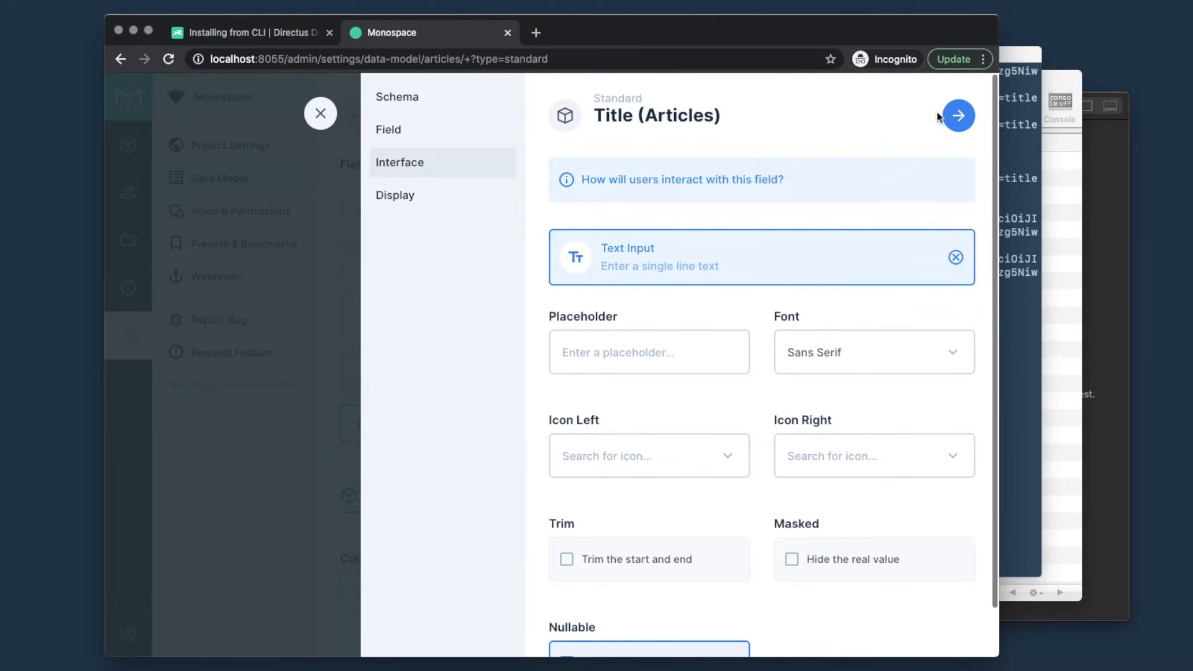
# - Display title as its Raw Value and save the field
pyautogui.click(955, 117)
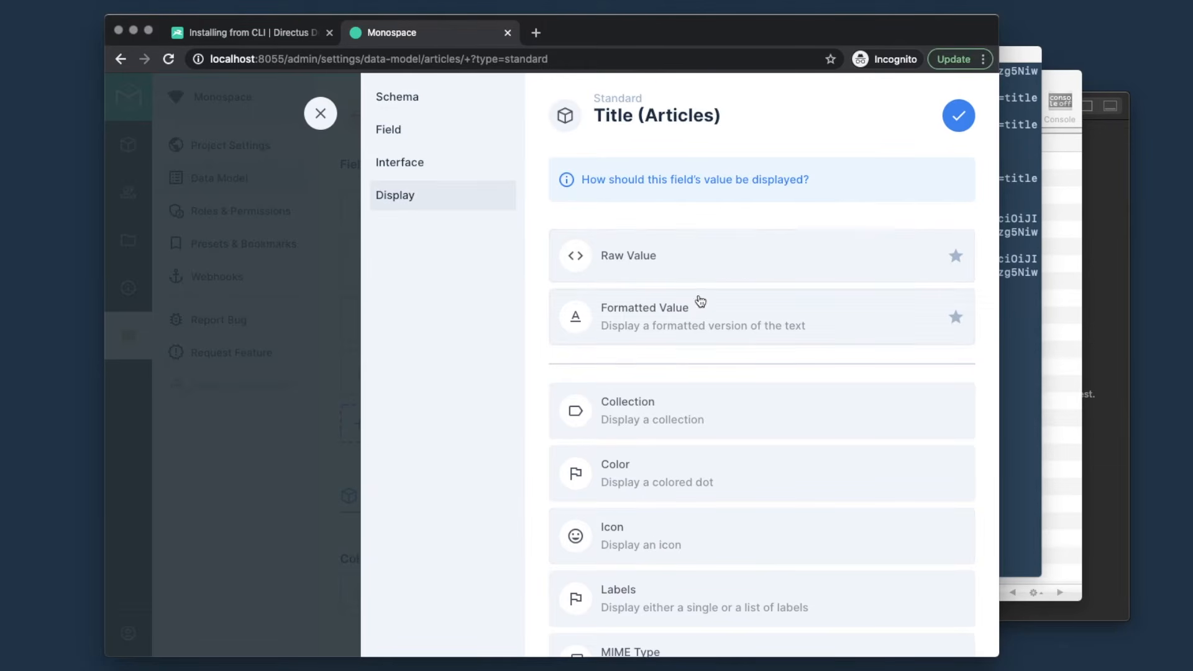
pyautogui.click(712, 263)
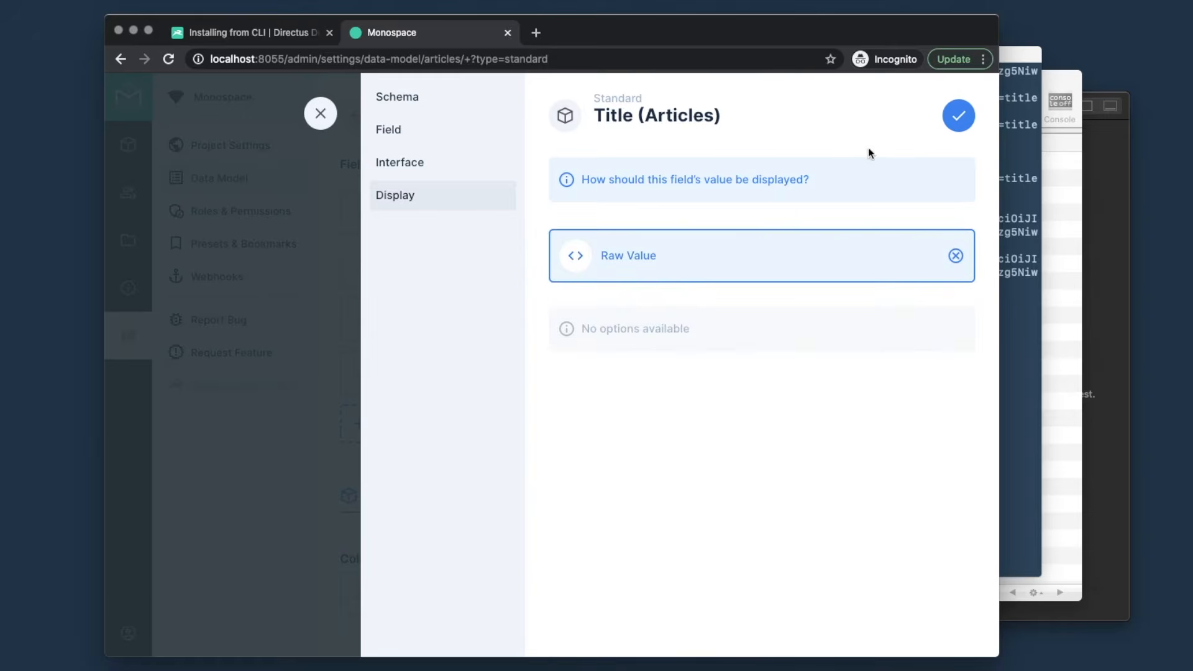
pyautogui.click(958, 121)
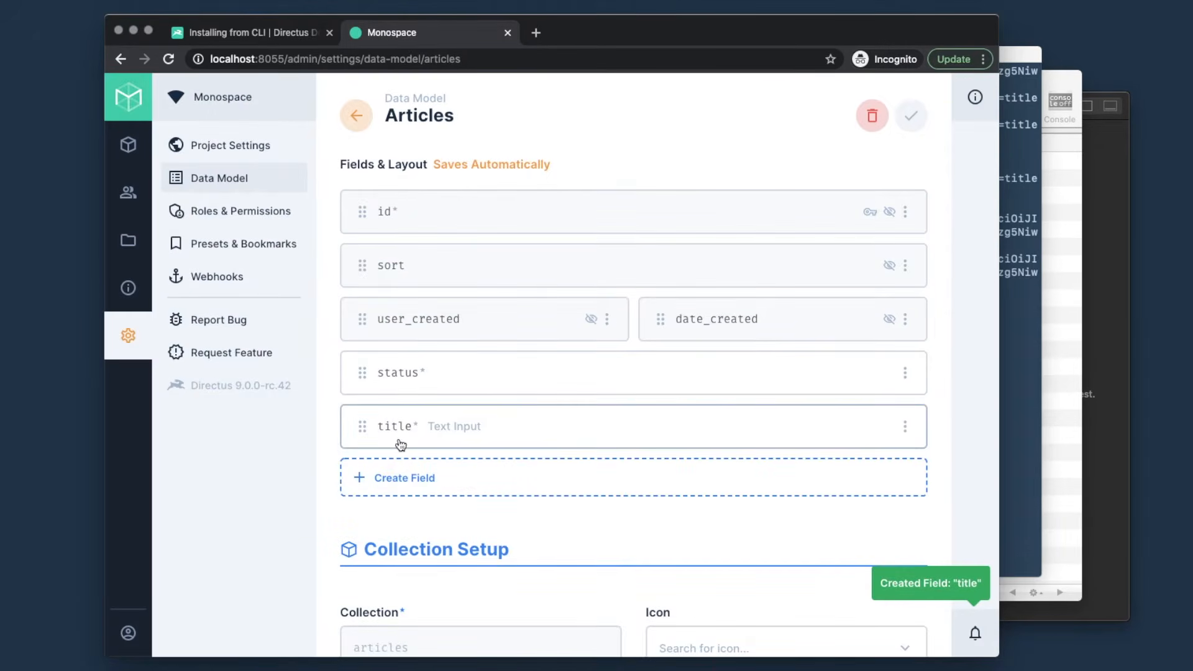
# - Start a standard field named 'text' with the Text data type
pyautogui.click(427, 481)
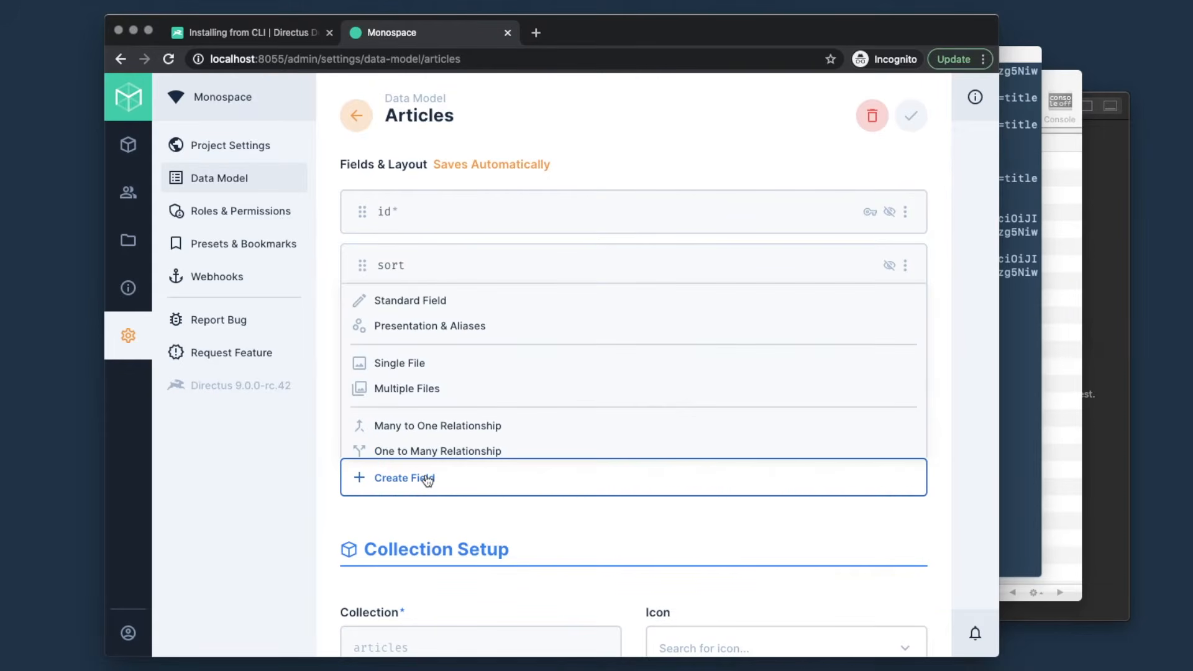
pyautogui.click(482, 303)
pyautogui.write('tex')
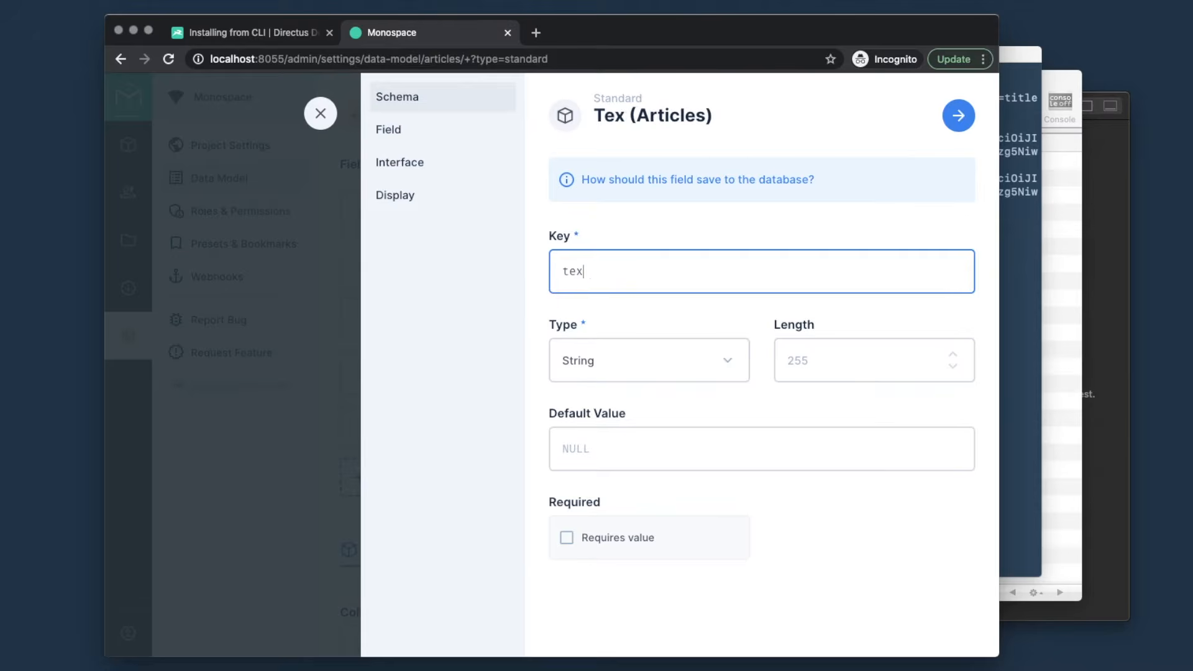
pyautogui.write('t')
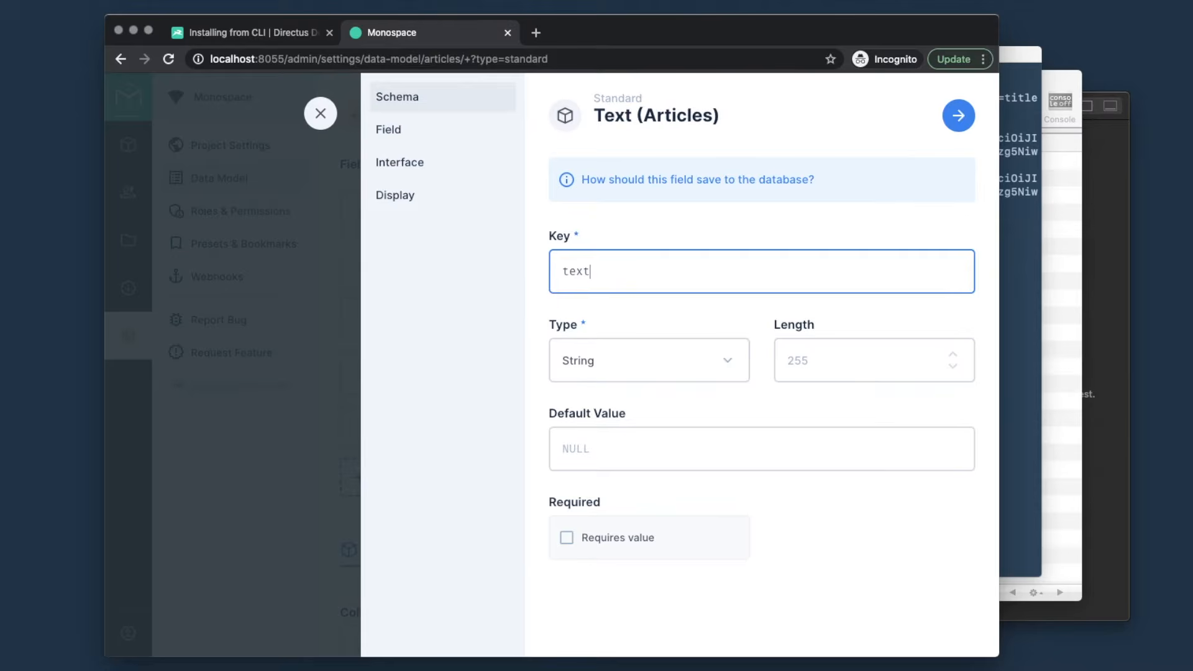
pyautogui.click(601, 366)
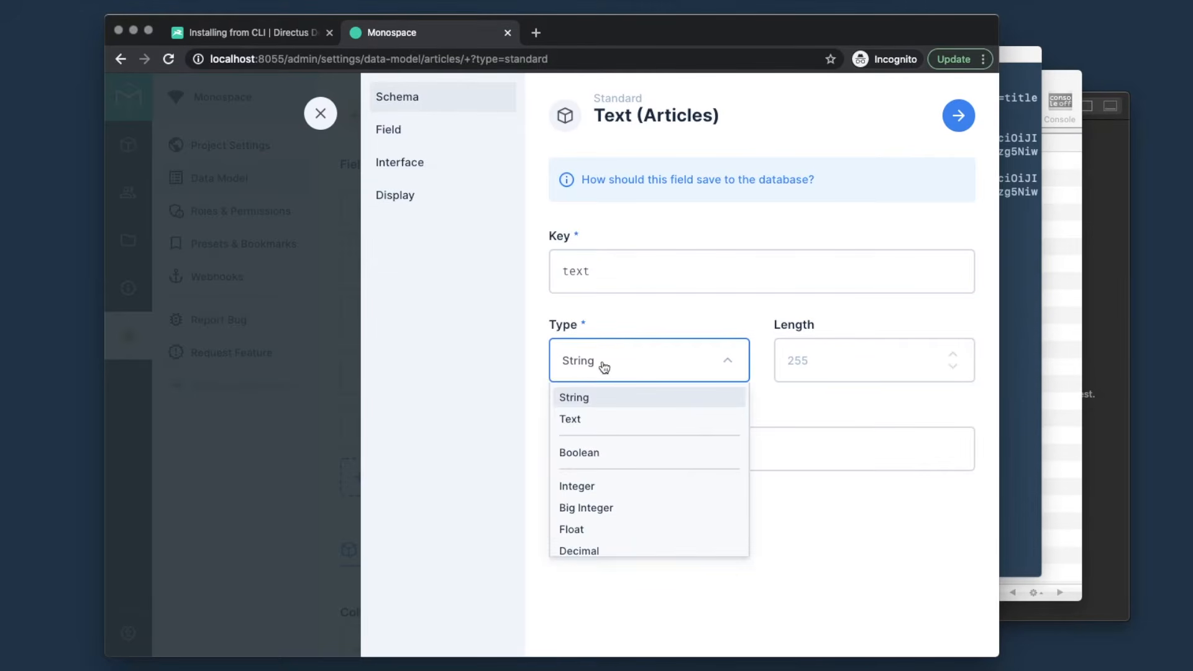
pyautogui.click(602, 422)
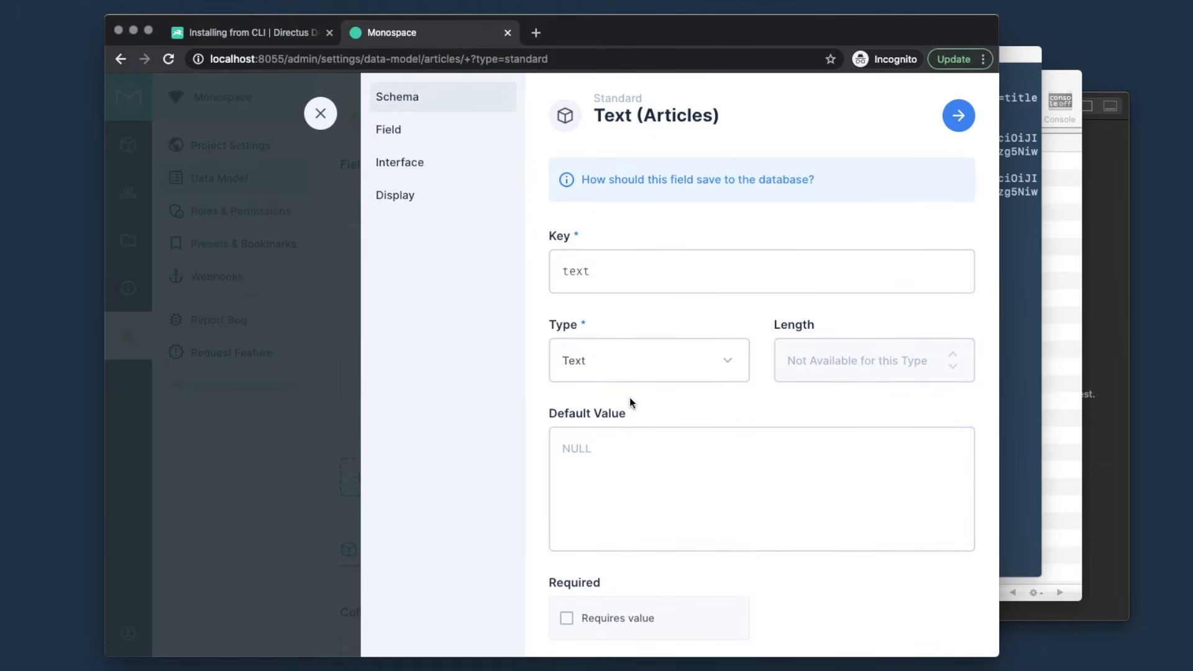
pyautogui.scroll(-1, 662, 429)
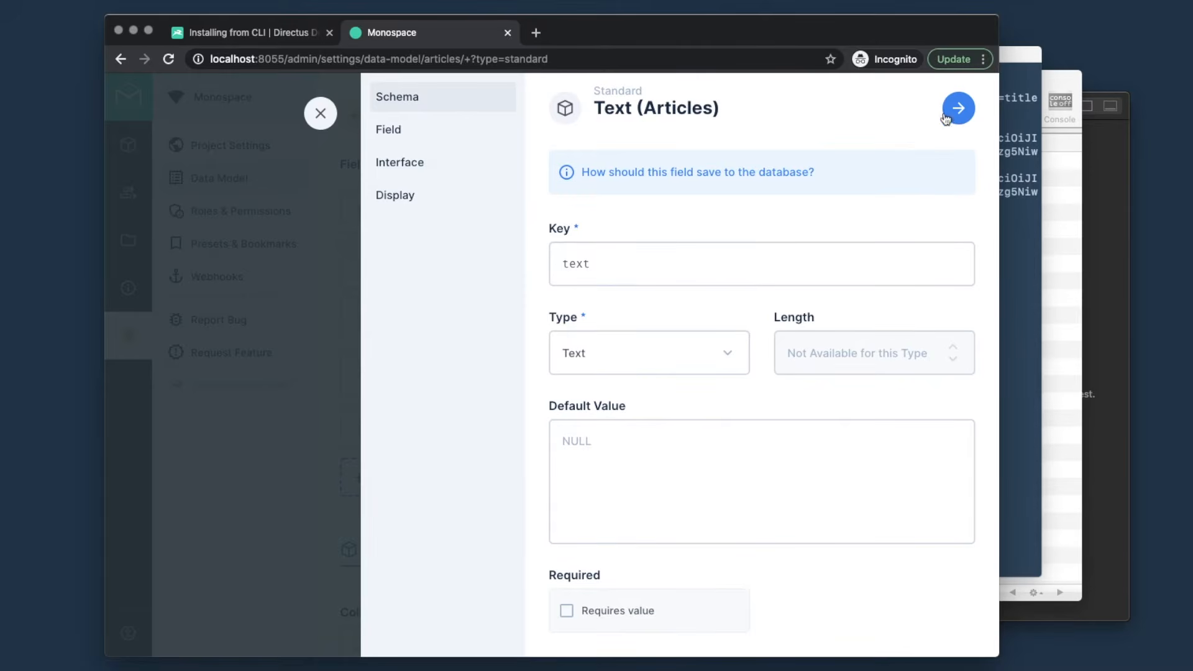
# - Give the text field a WYSIWYG interface and Formatted Value display, then save it
pyautogui.click(967, 110)
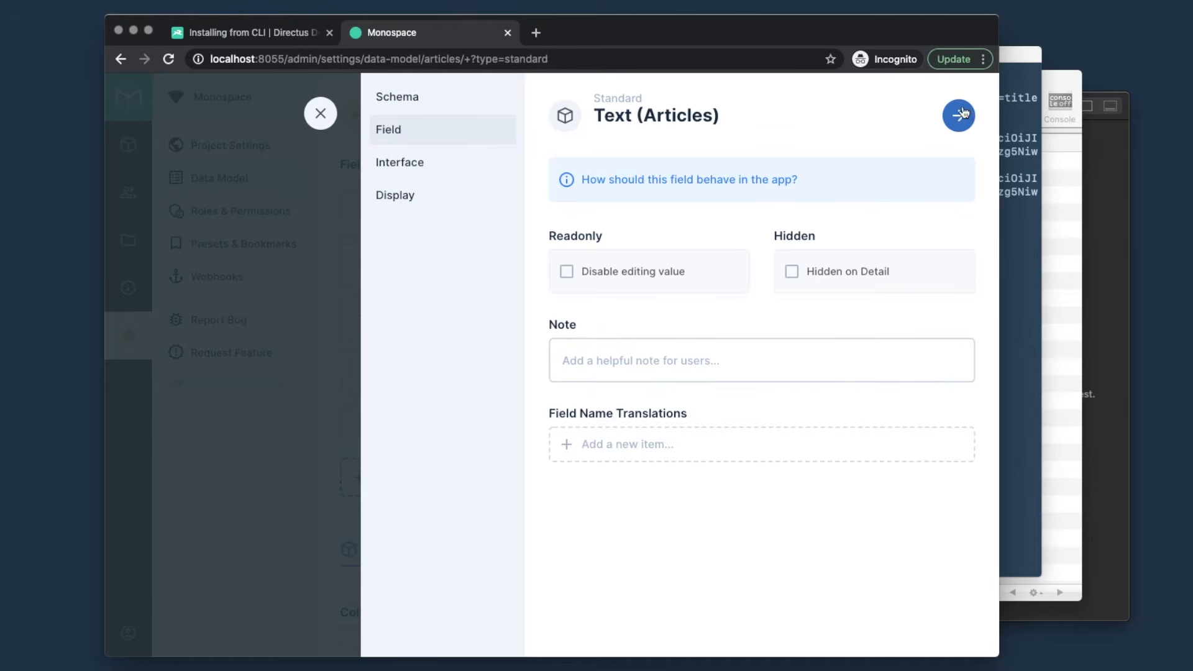
pyautogui.click(960, 114)
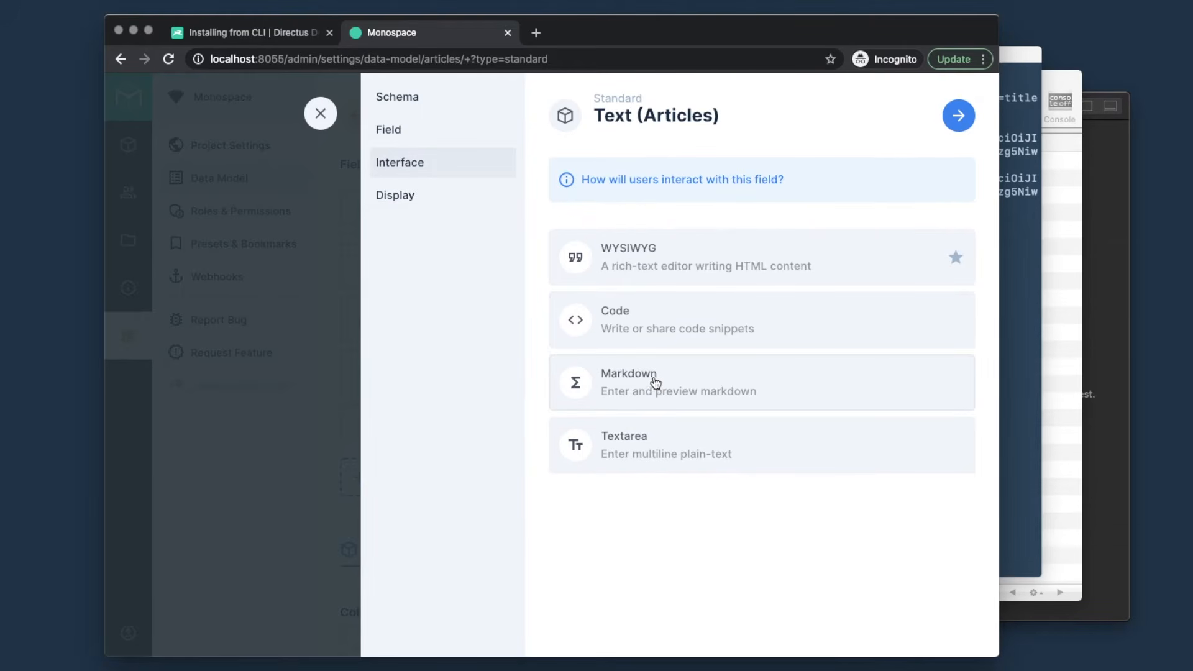
pyautogui.click(697, 260)
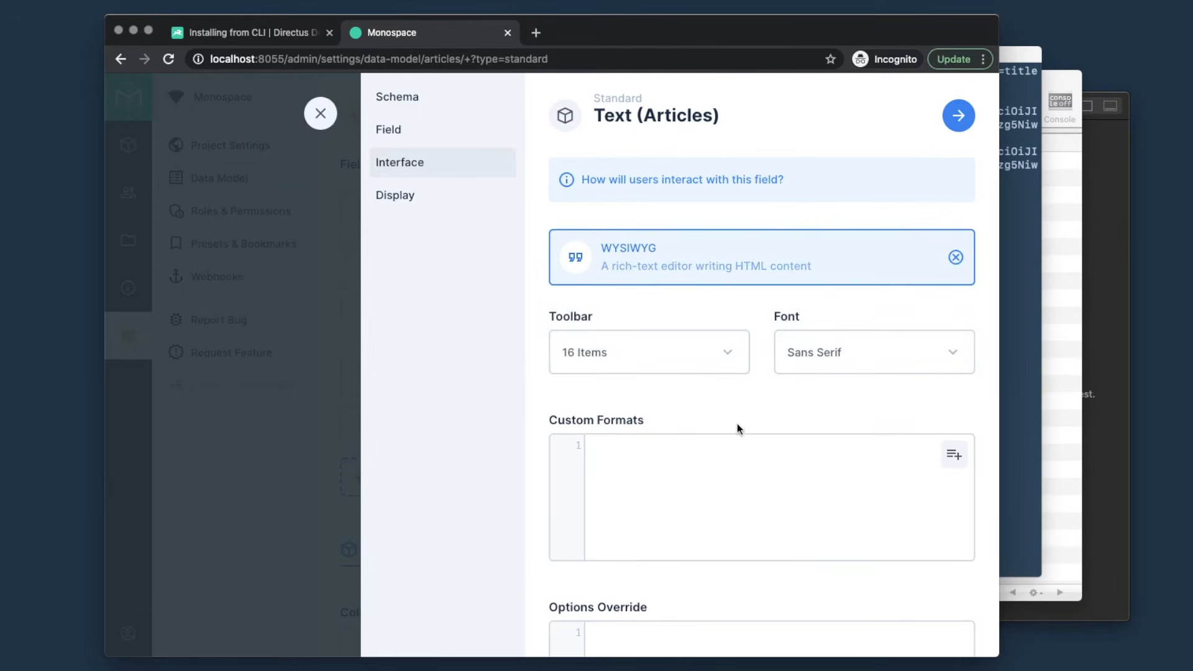
pyautogui.scroll(-4, 804, 437)
pyautogui.scroll(4, 803, 441)
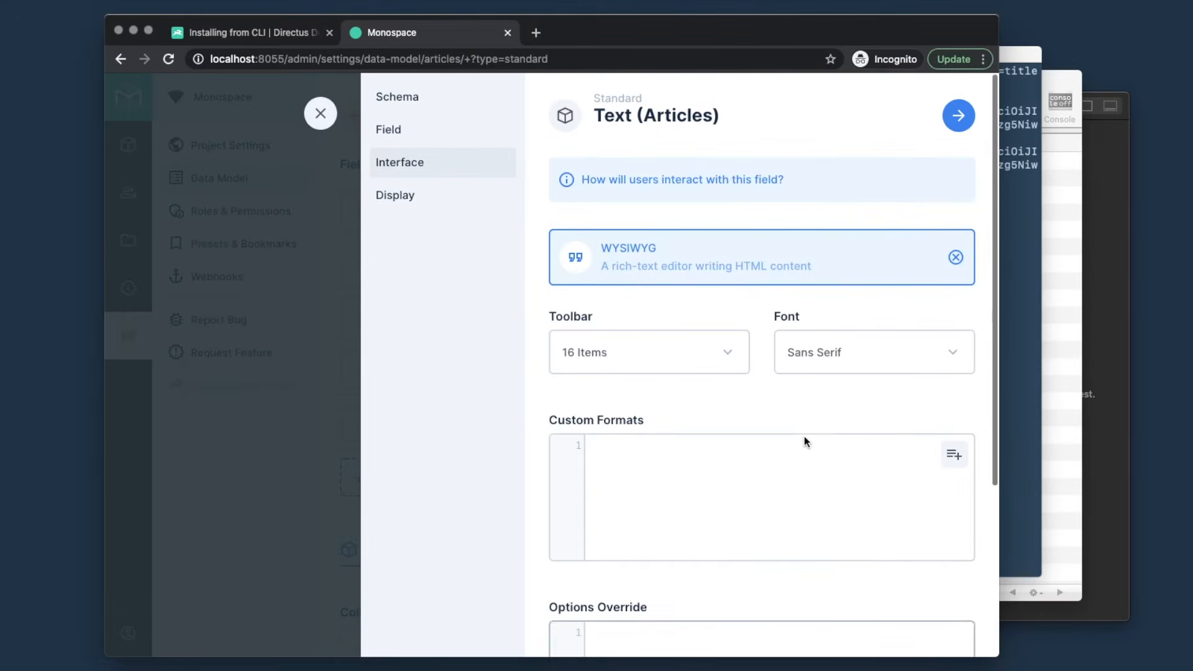
pyautogui.click(965, 121)
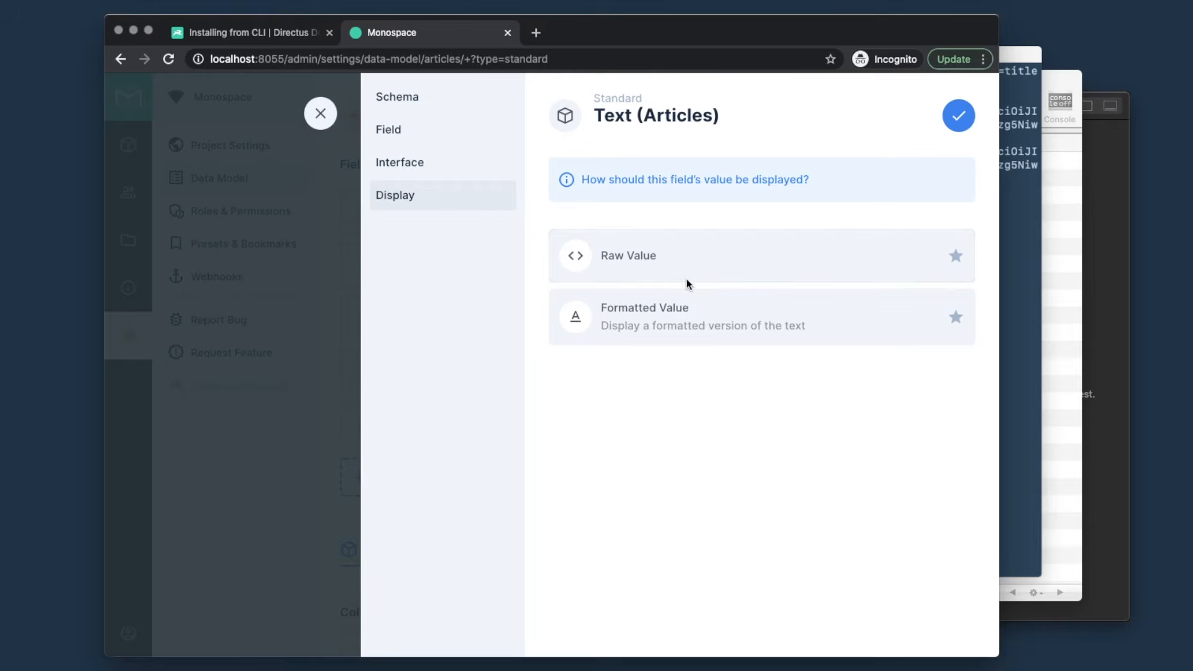
pyautogui.click(683, 314)
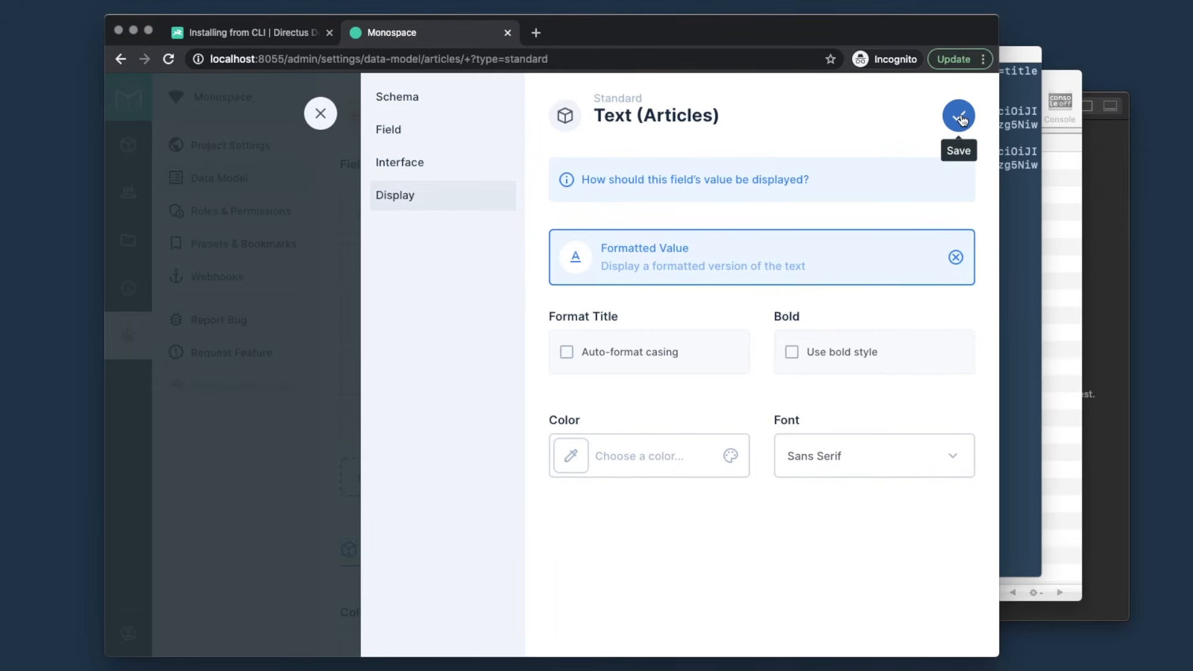
pyautogui.click(961, 119)
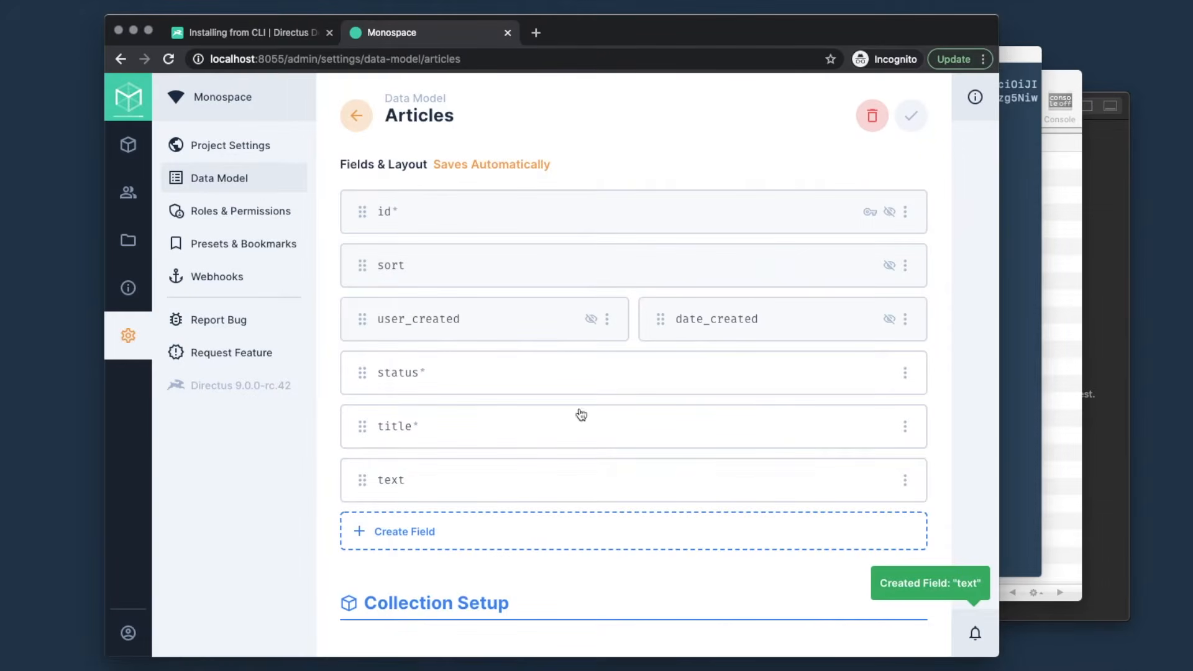
# - Create a Single File field keyed 'image' with the Image interface and Image display
pyautogui.click(445, 532)
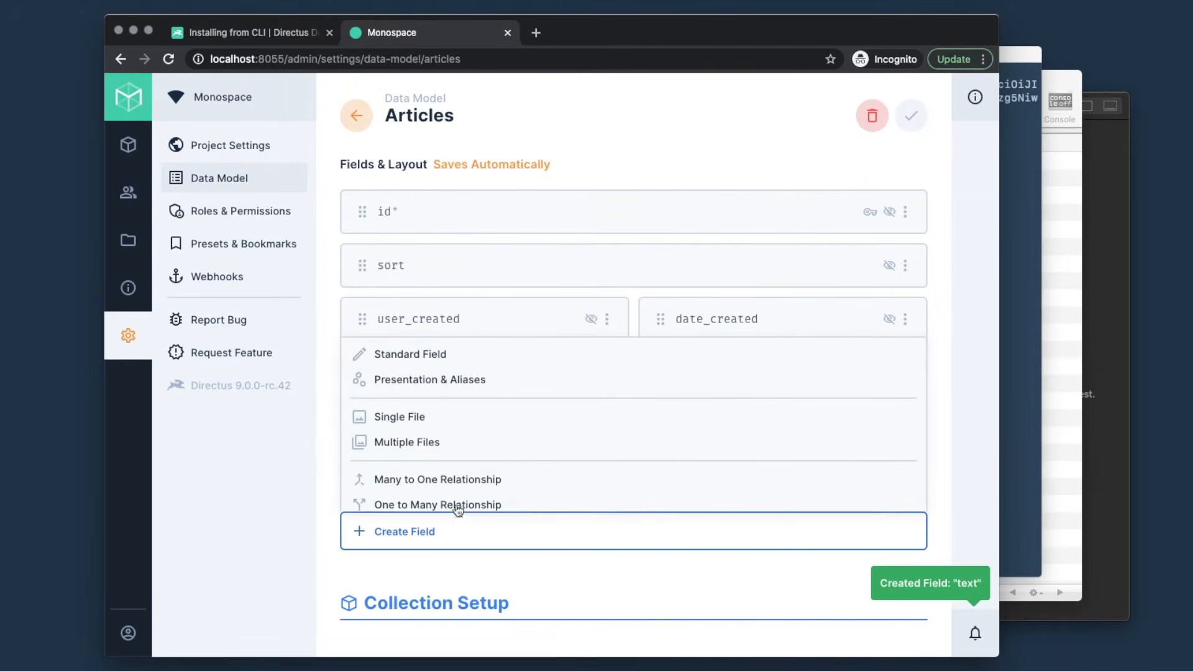
pyautogui.click(456, 423)
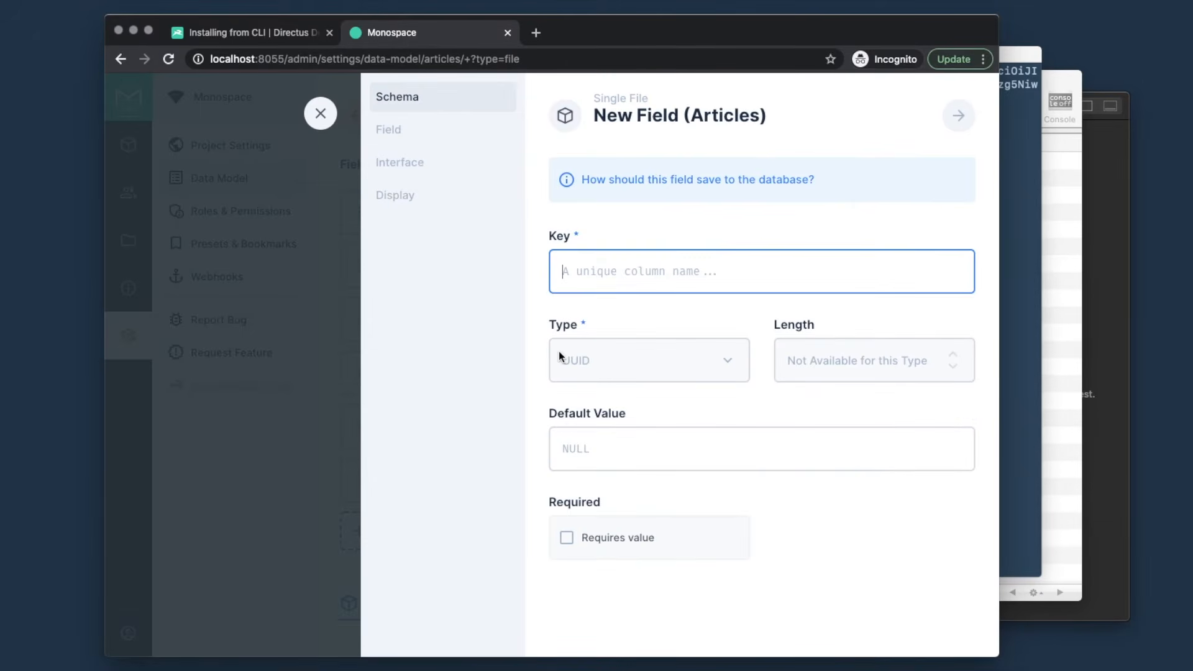
pyautogui.write('image')
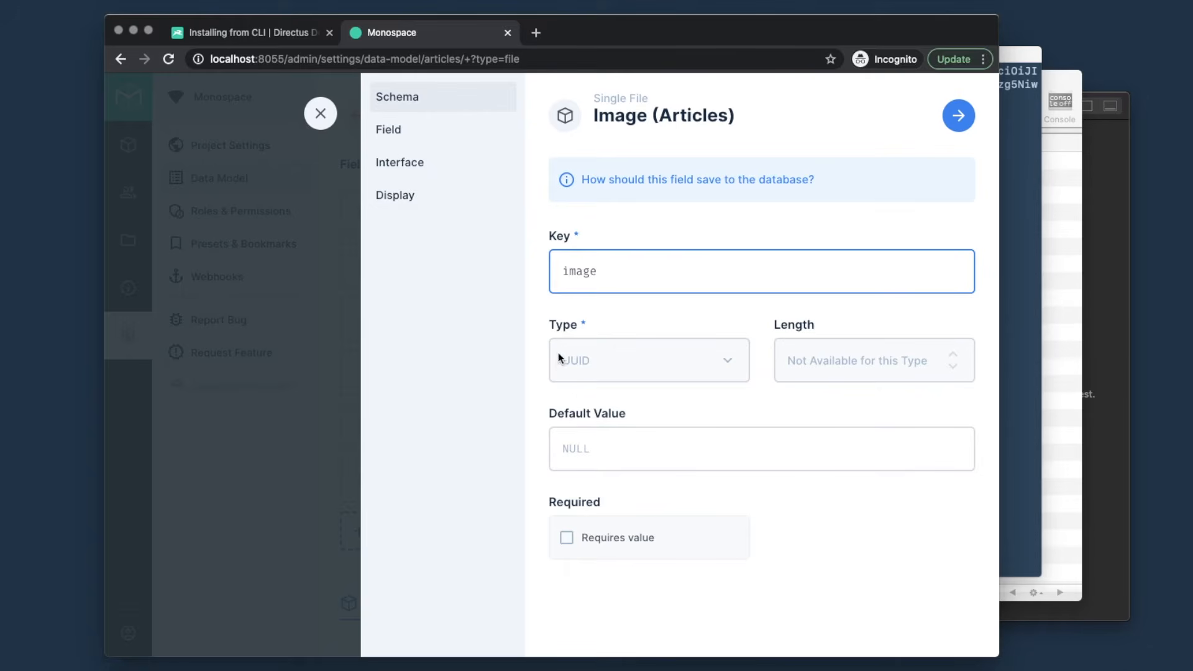
pyautogui.click(960, 117)
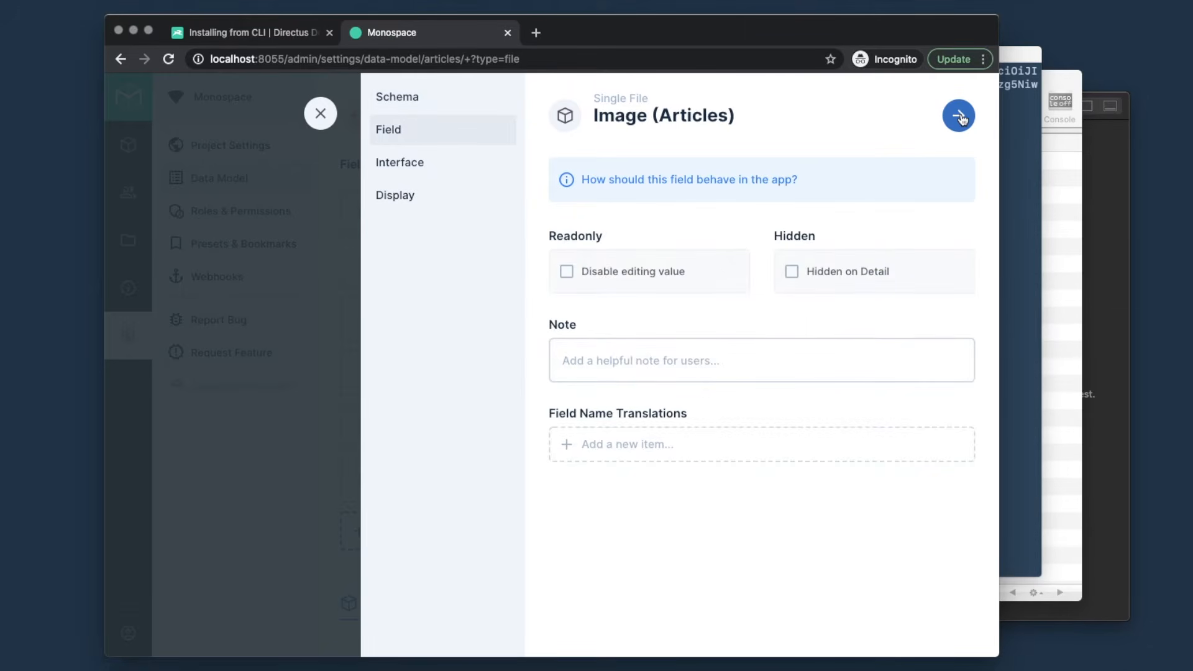
pyautogui.click(960, 116)
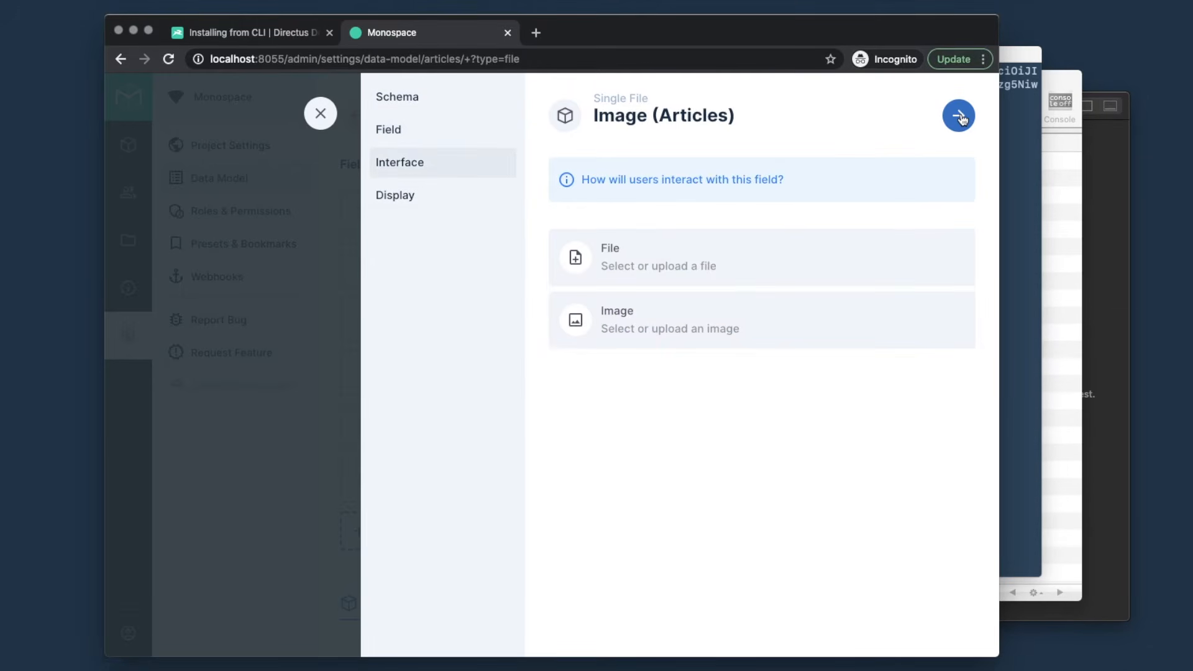
pyautogui.click(685, 325)
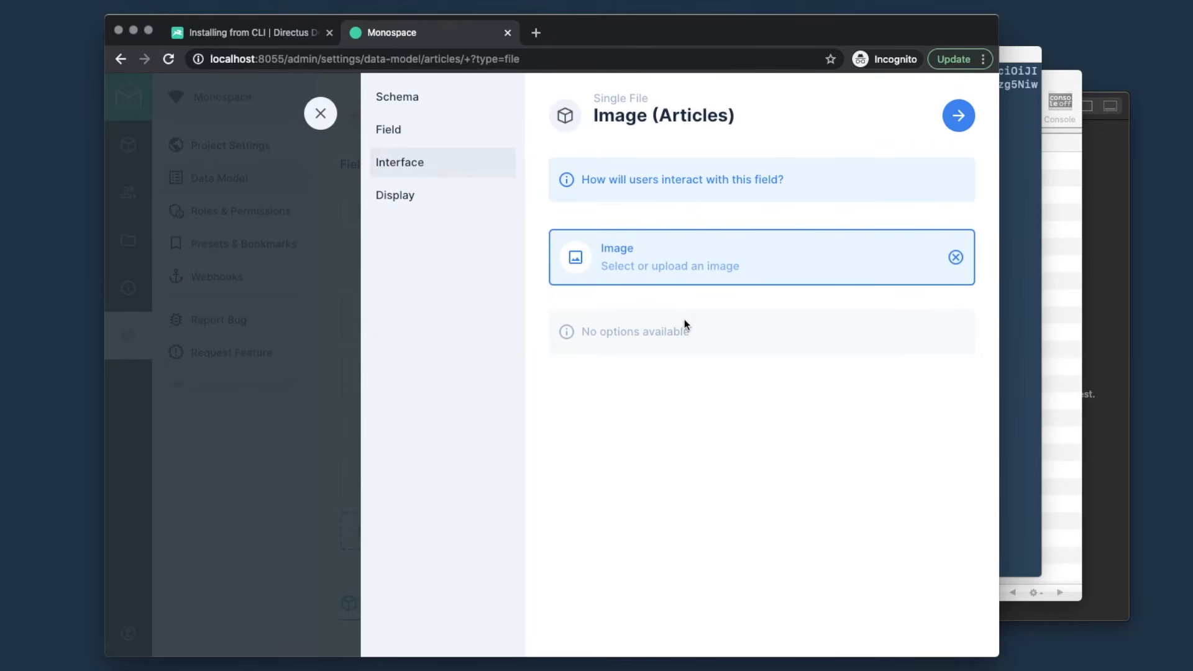
pyautogui.click(958, 117)
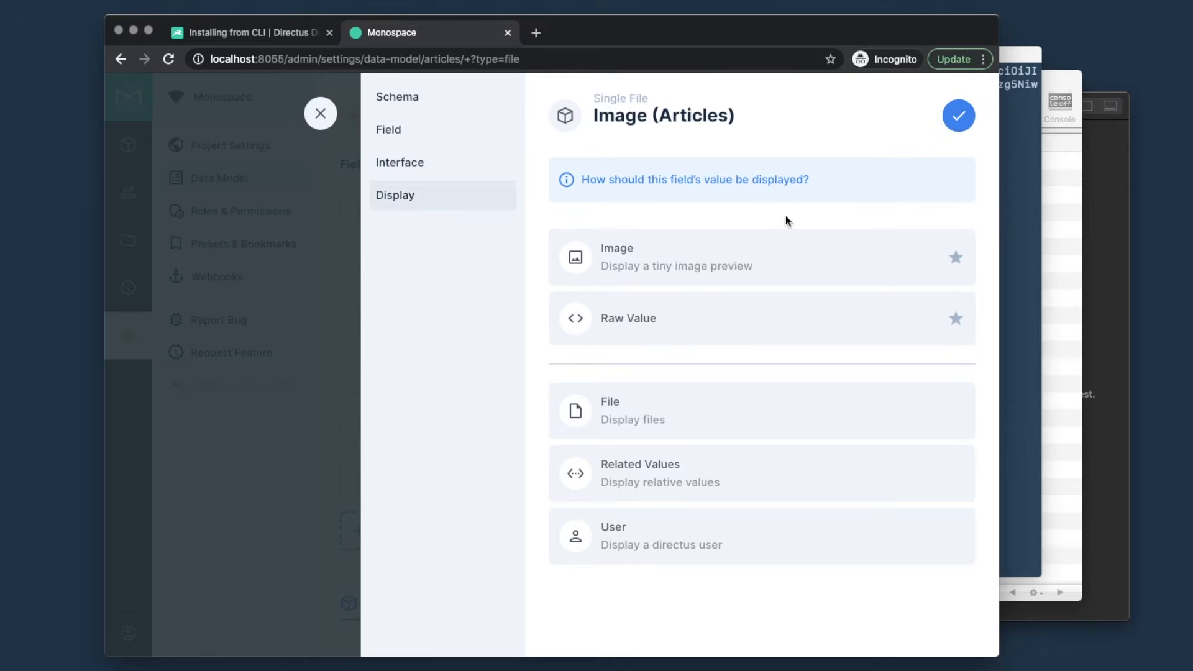
pyautogui.click(752, 261)
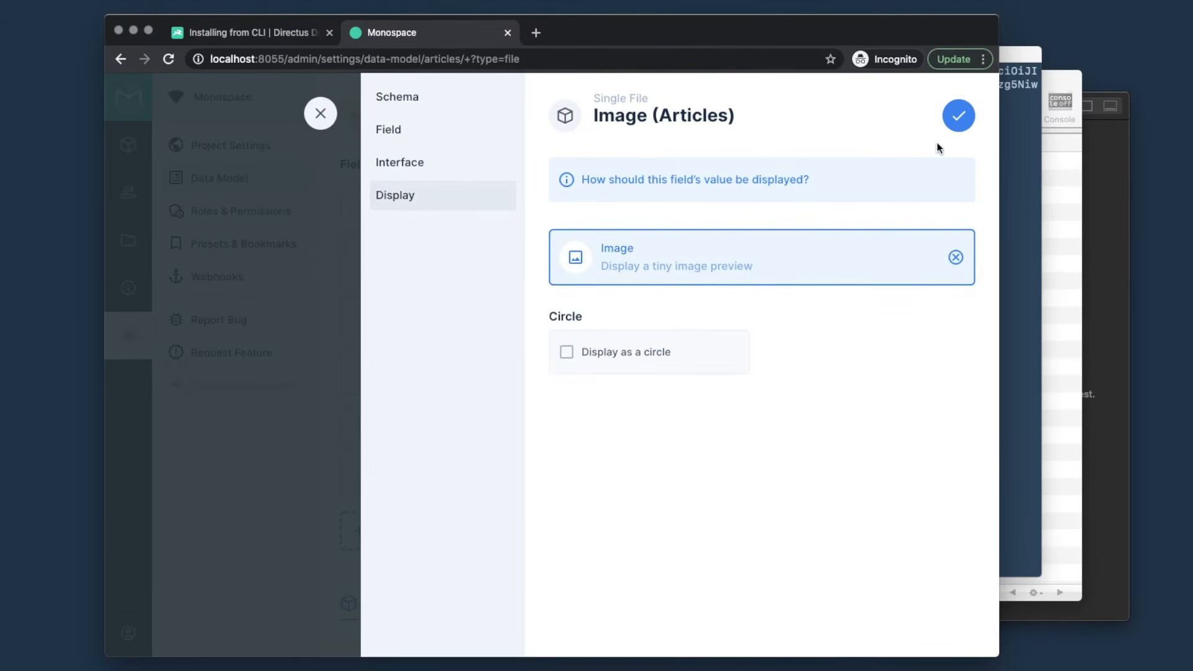
pyautogui.click(960, 114)
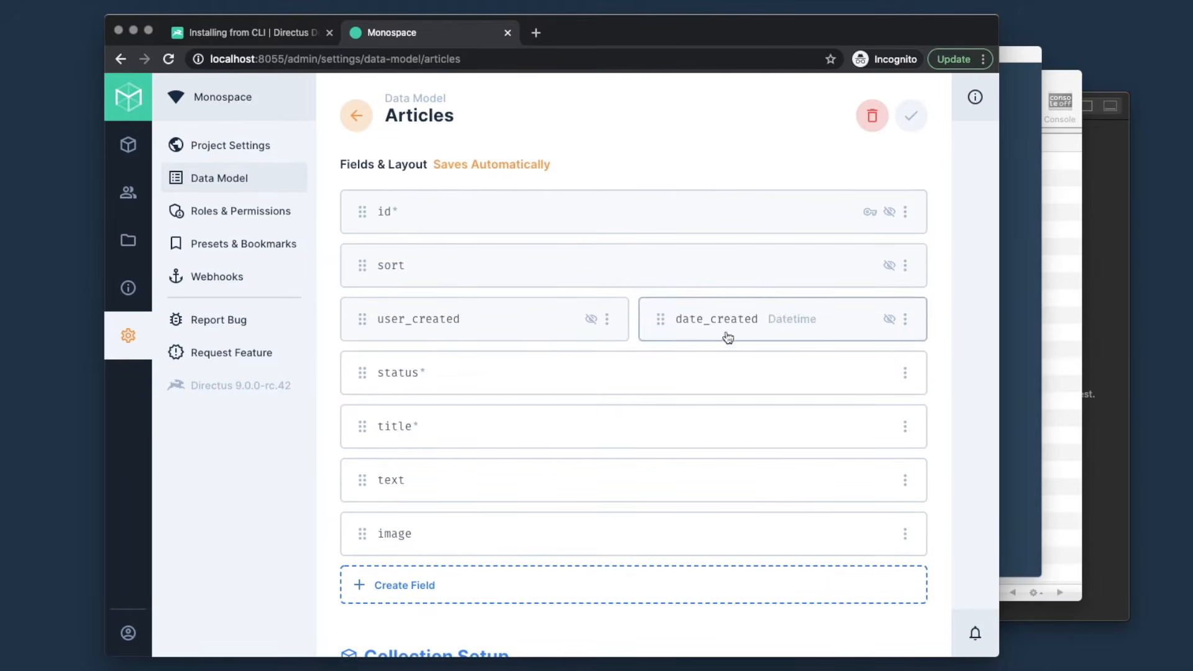
# - Start a standard Timestamp field 'date_published' with Do Nothing on create
pyautogui.click(434, 586)
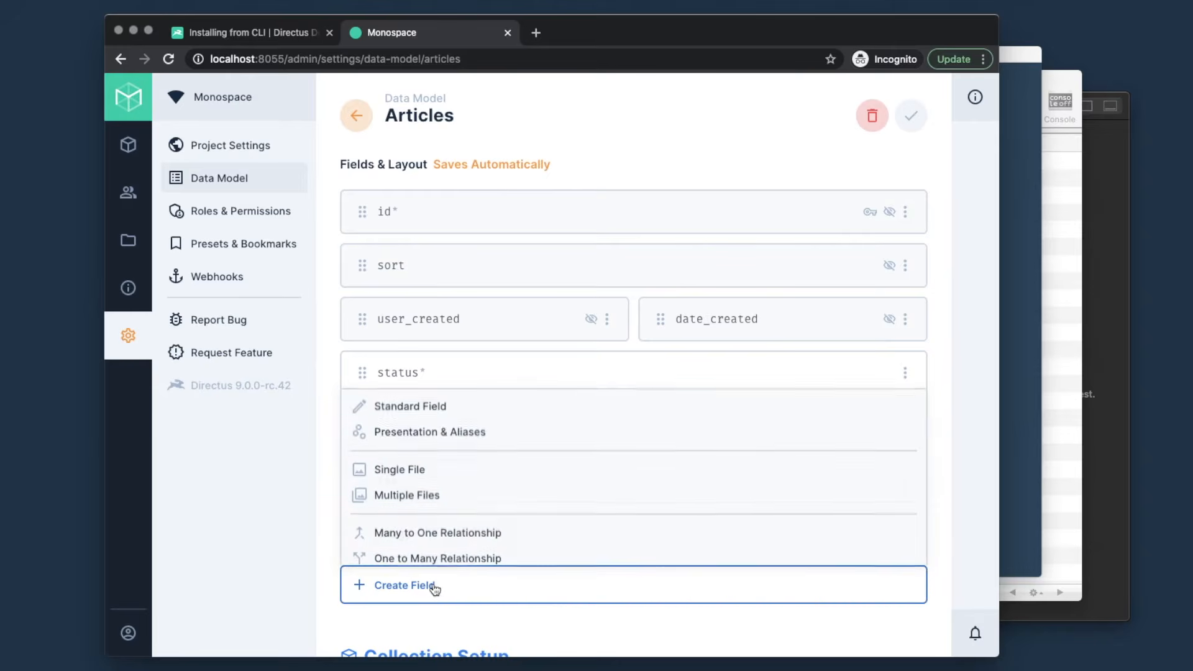
pyautogui.click(453, 409)
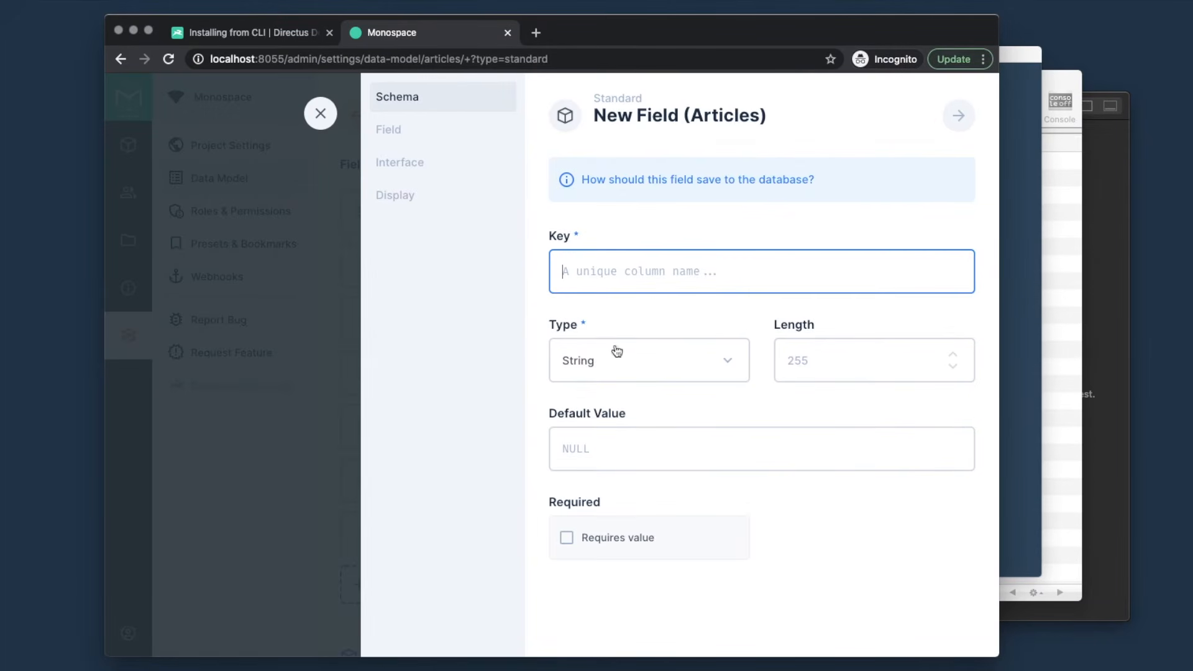
pyautogui.write('date')
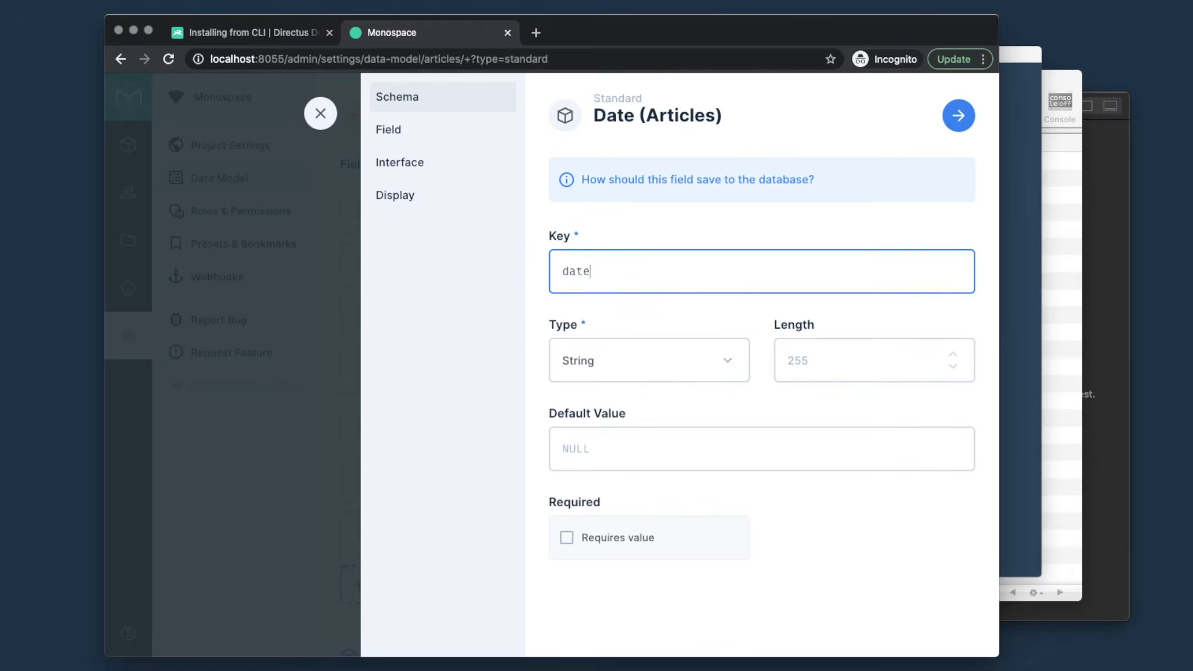
pyautogui.write('_published')
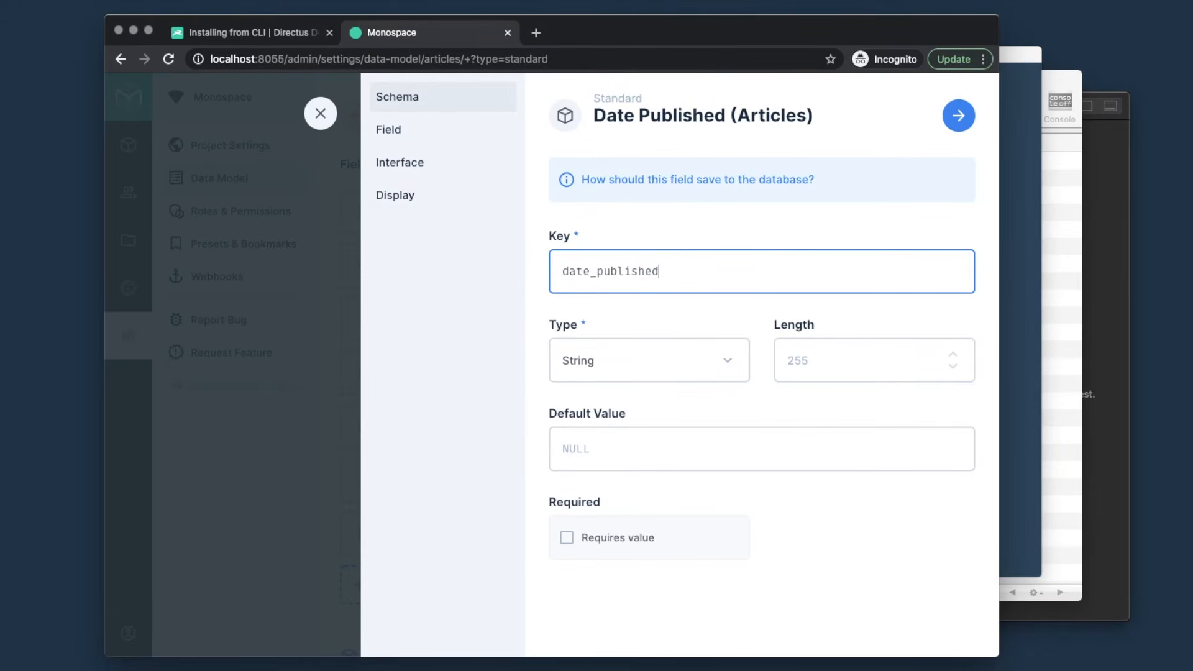
pyautogui.click(614, 368)
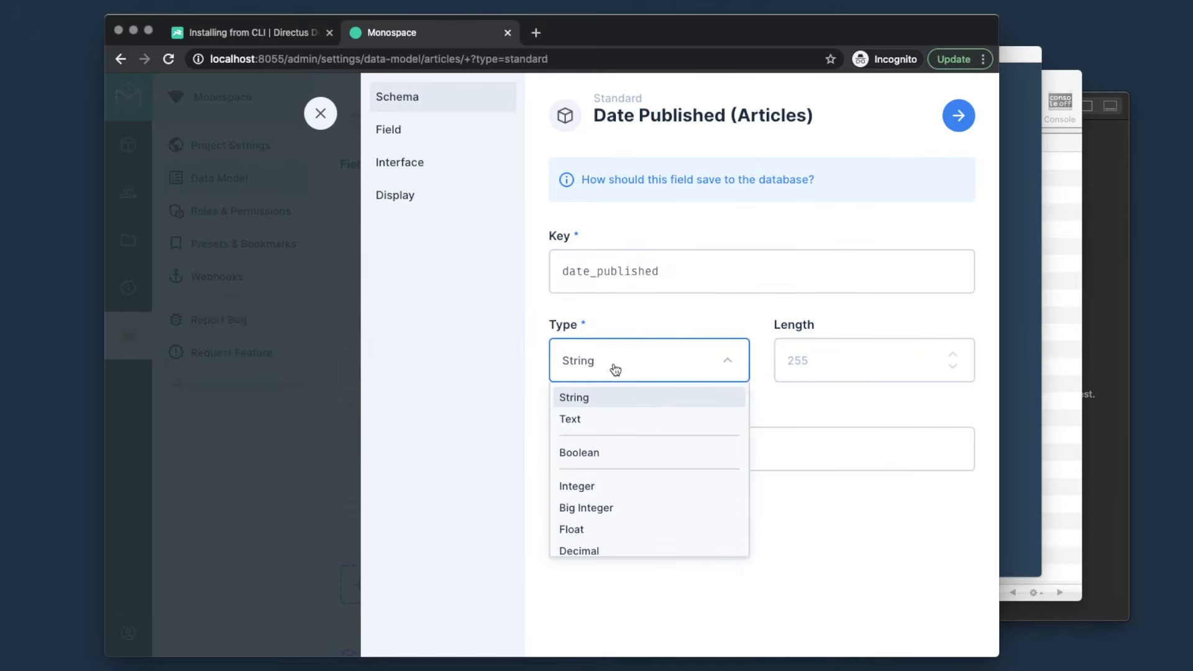
pyautogui.scroll(-3, 628, 447)
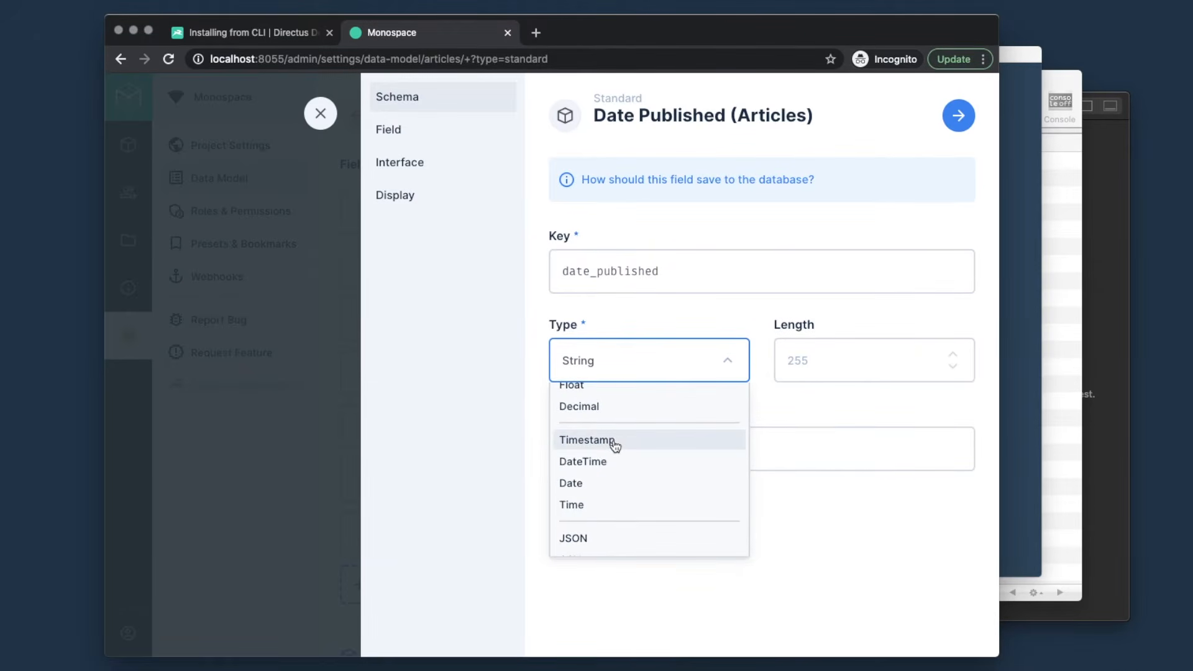
pyautogui.click(615, 443)
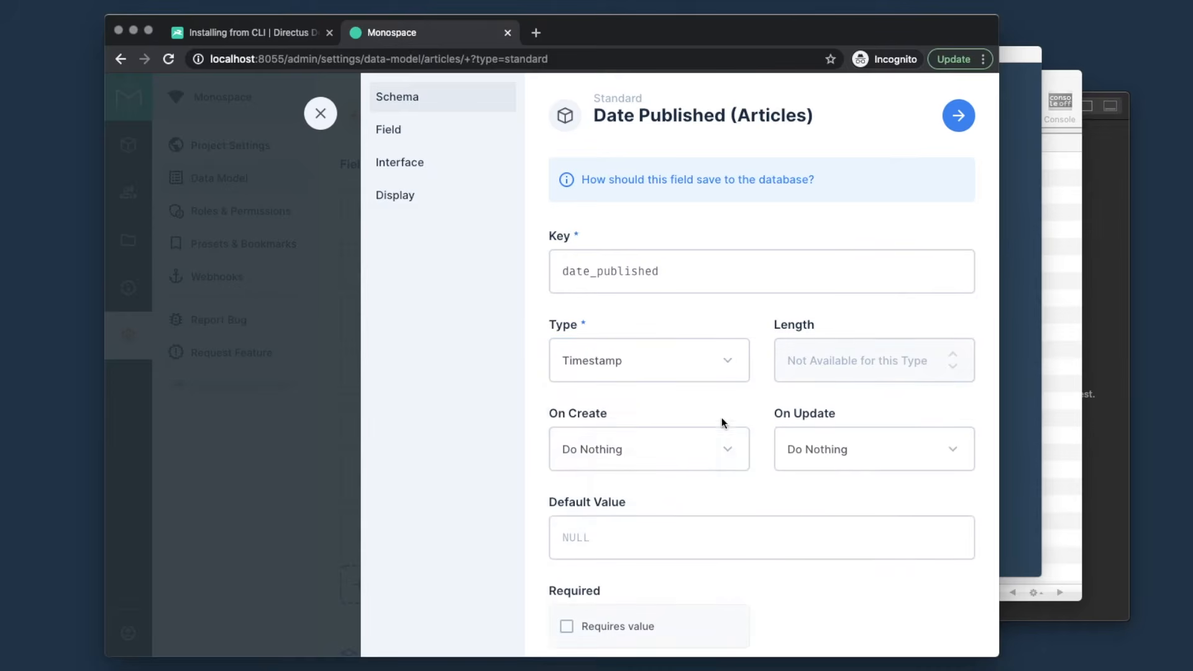
pyautogui.click(611, 456)
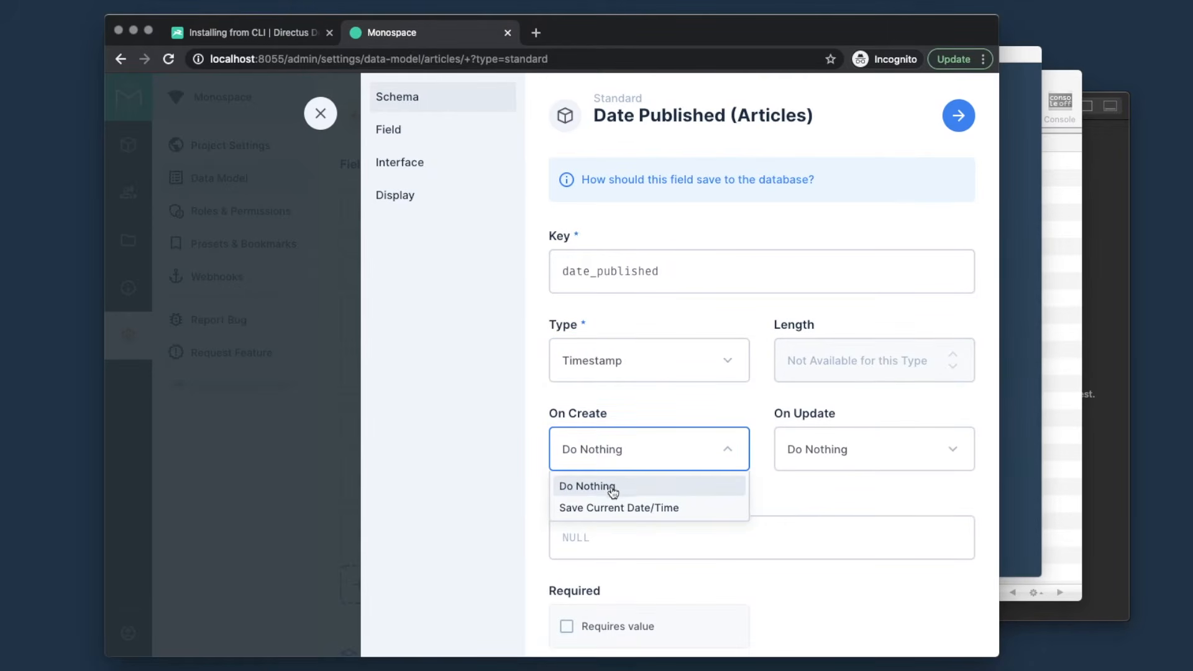
pyautogui.click(779, 494)
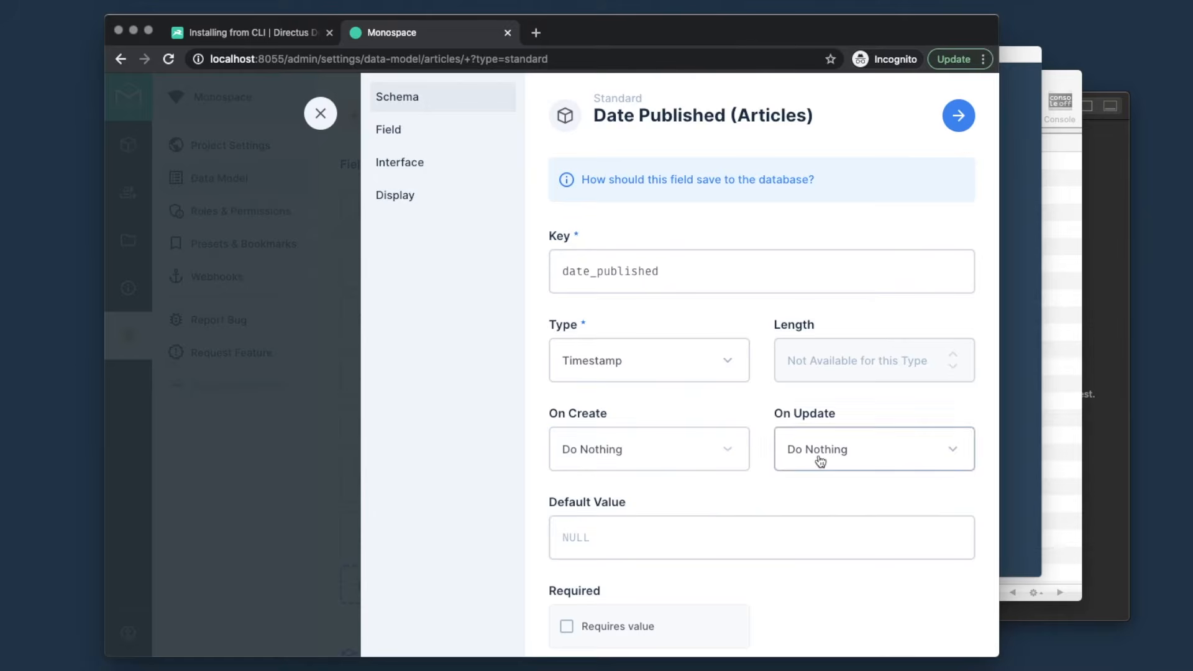
# - Use a Datetime interface and Datetime display with relative time, then save date_published
pyautogui.click(957, 118)
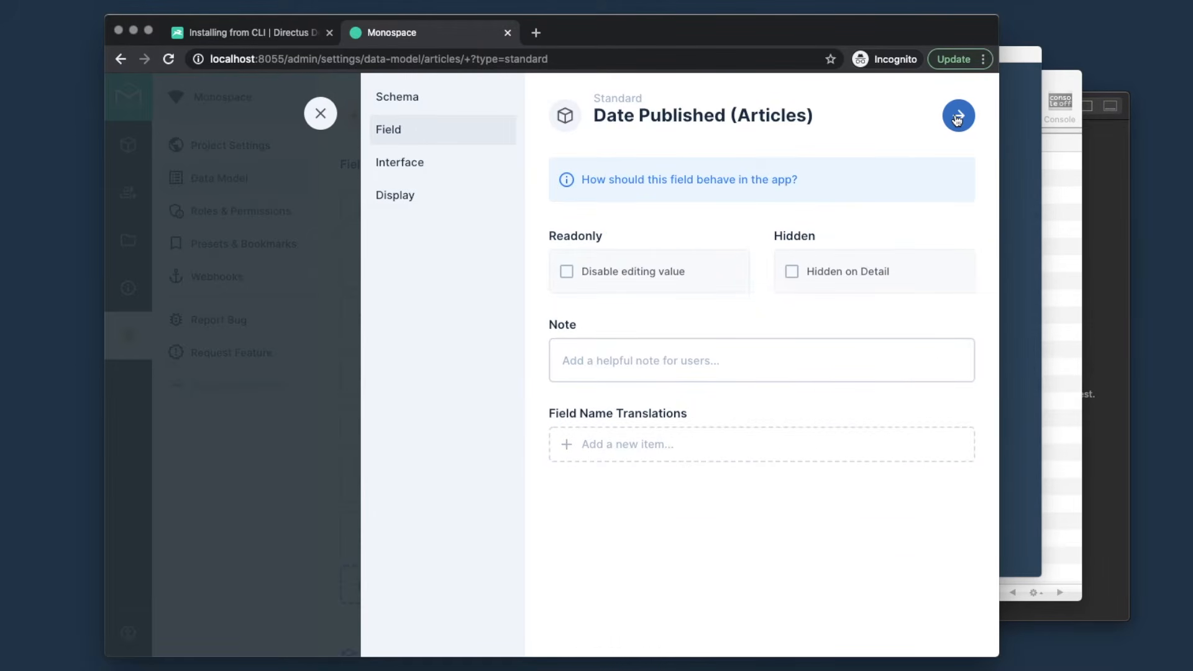
pyautogui.click(957, 118)
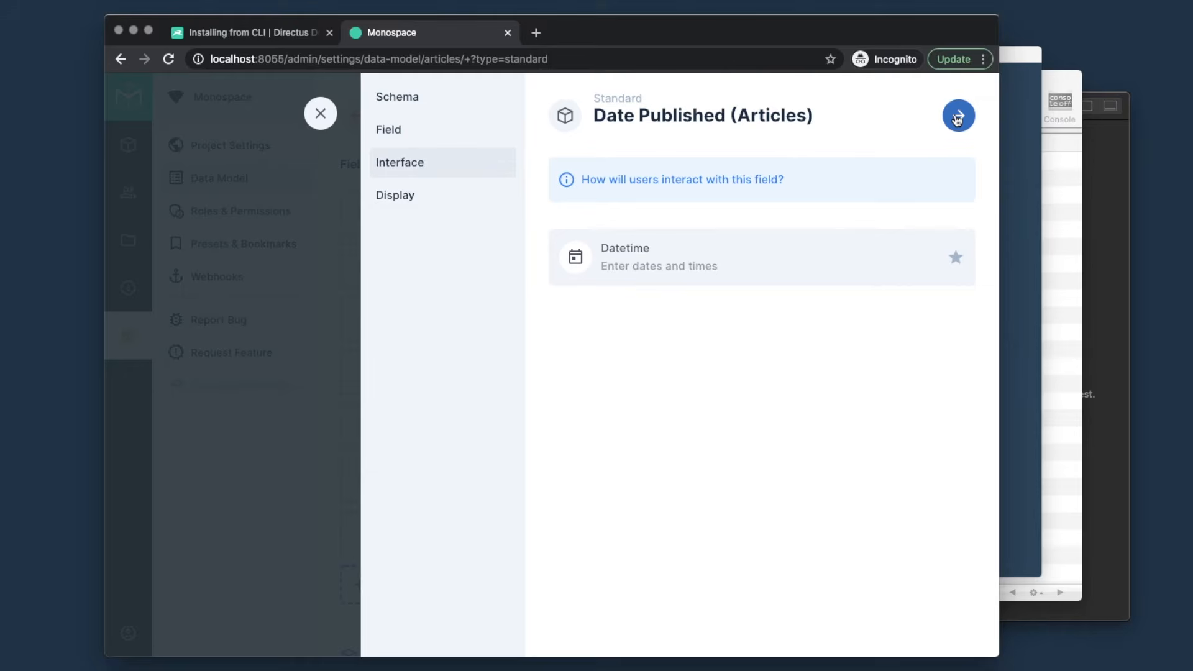
pyautogui.click(716, 263)
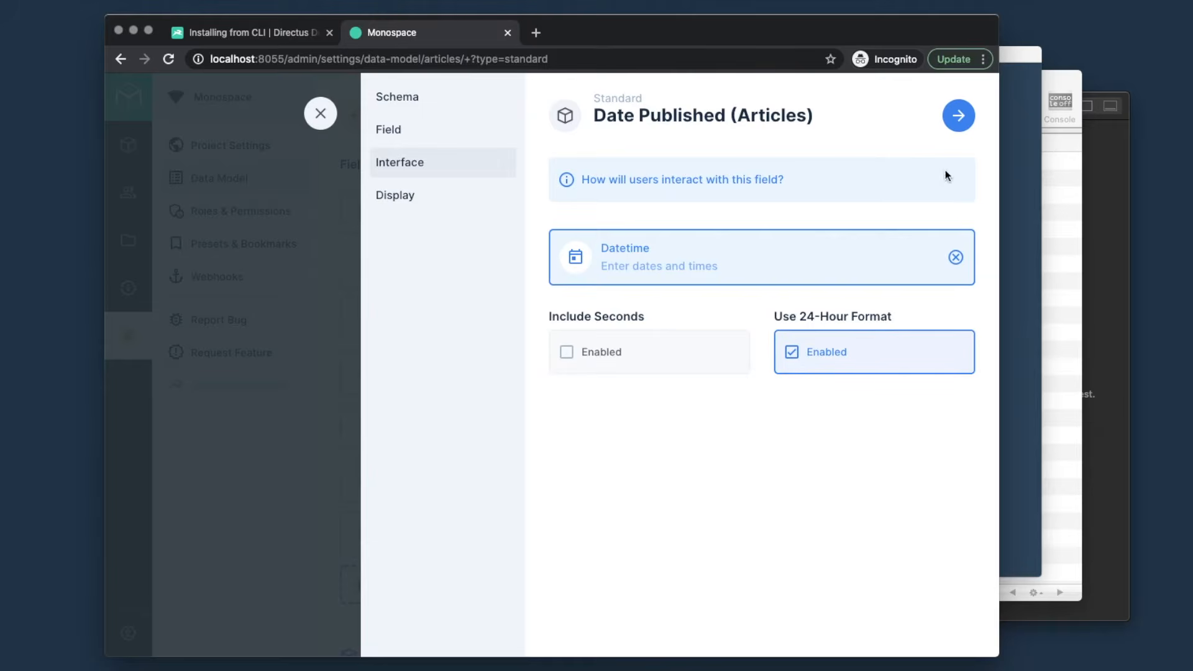
pyautogui.click(959, 118)
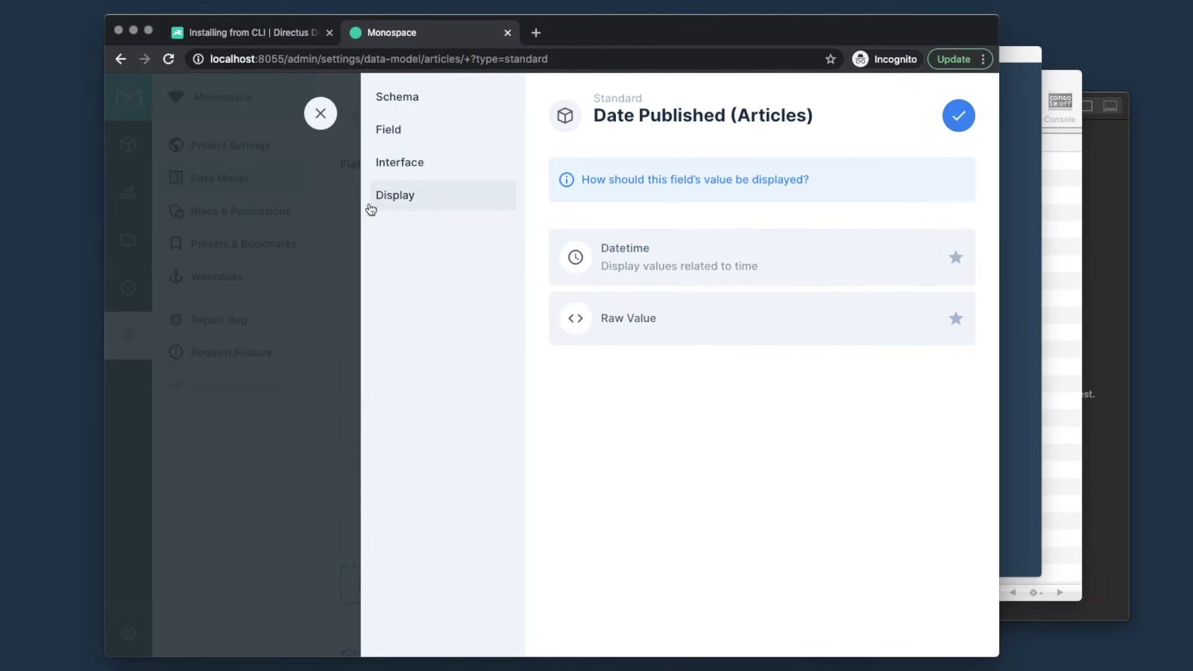
pyautogui.click(712, 255)
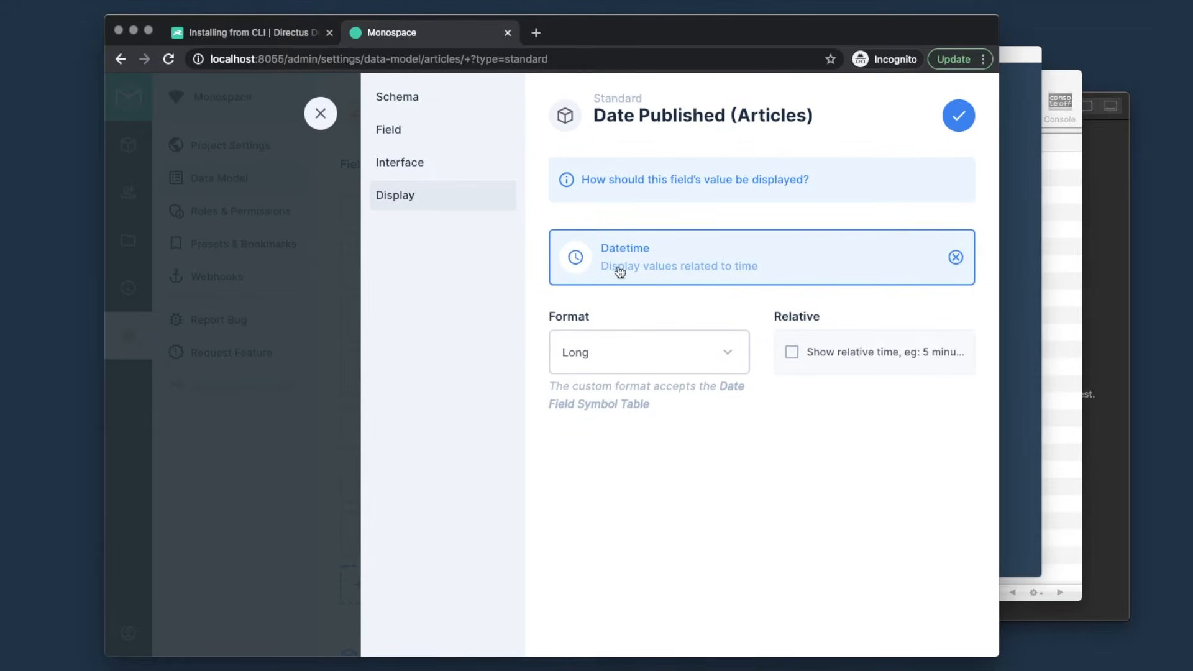
pyautogui.click(792, 352)
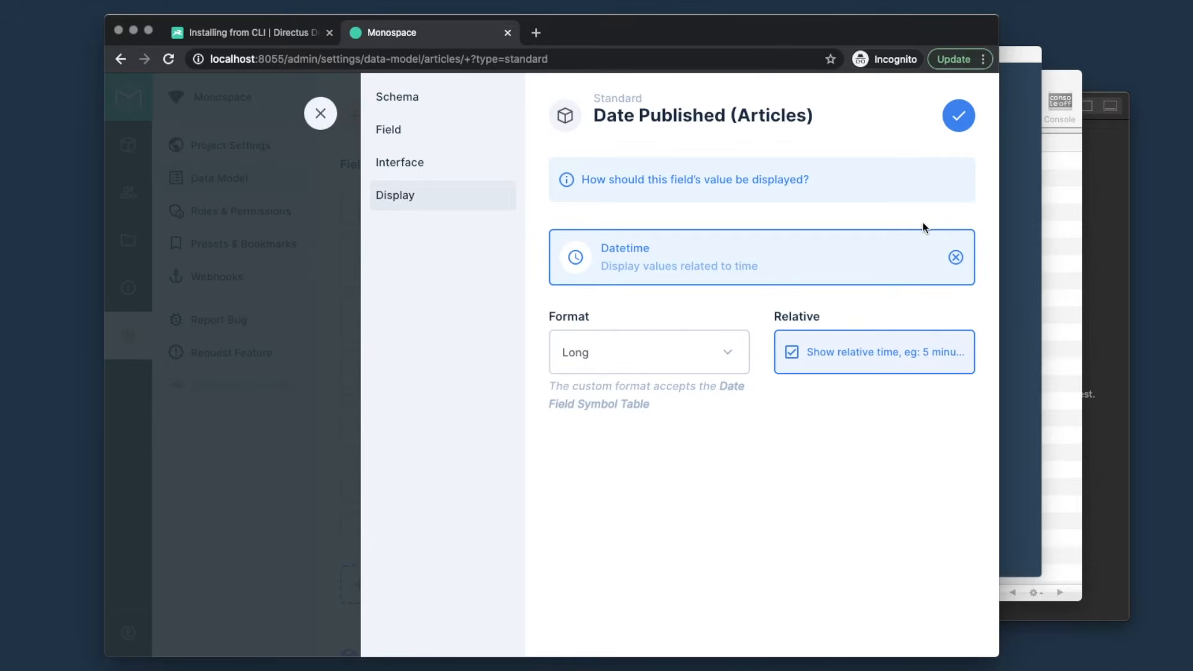
pyautogui.click(960, 118)
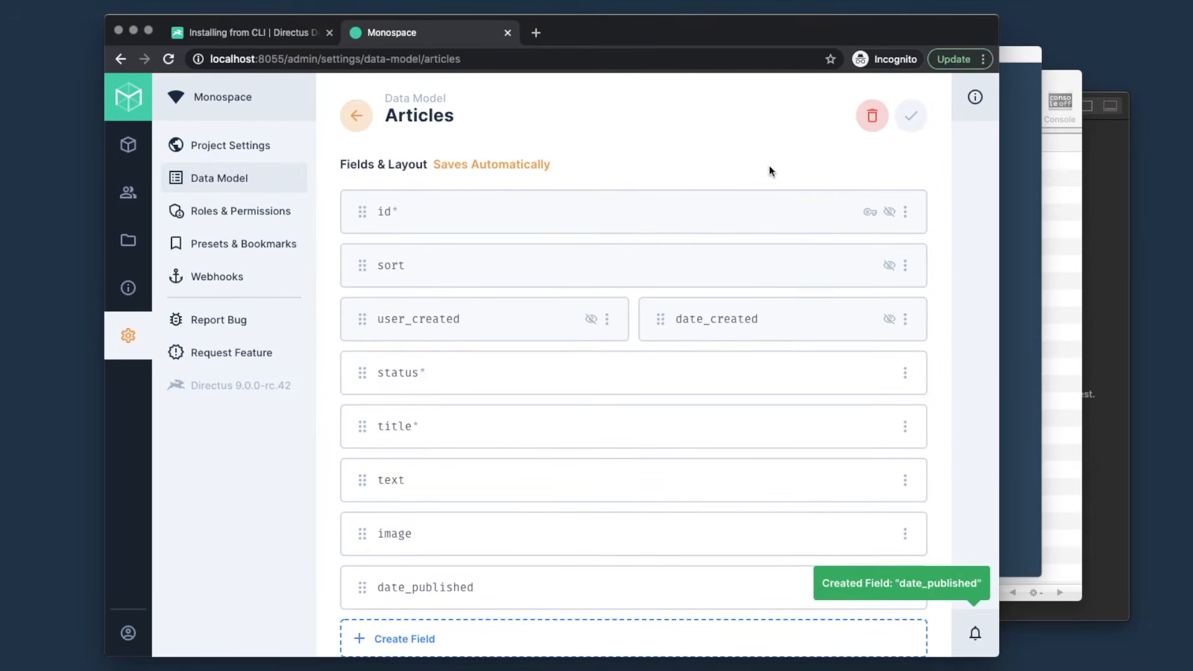
pyautogui.scroll(-5, 770, 170)
# - Start a standard Boolean field named 'featured'
pyautogui.click(492, 338)
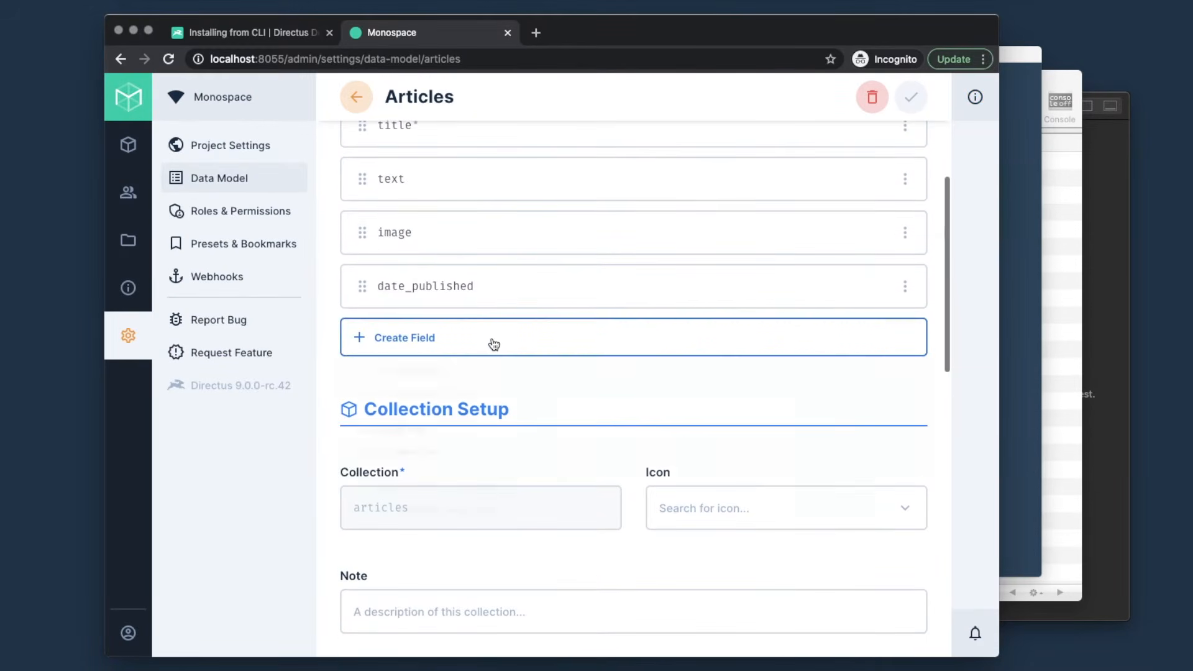
pyautogui.click(461, 372)
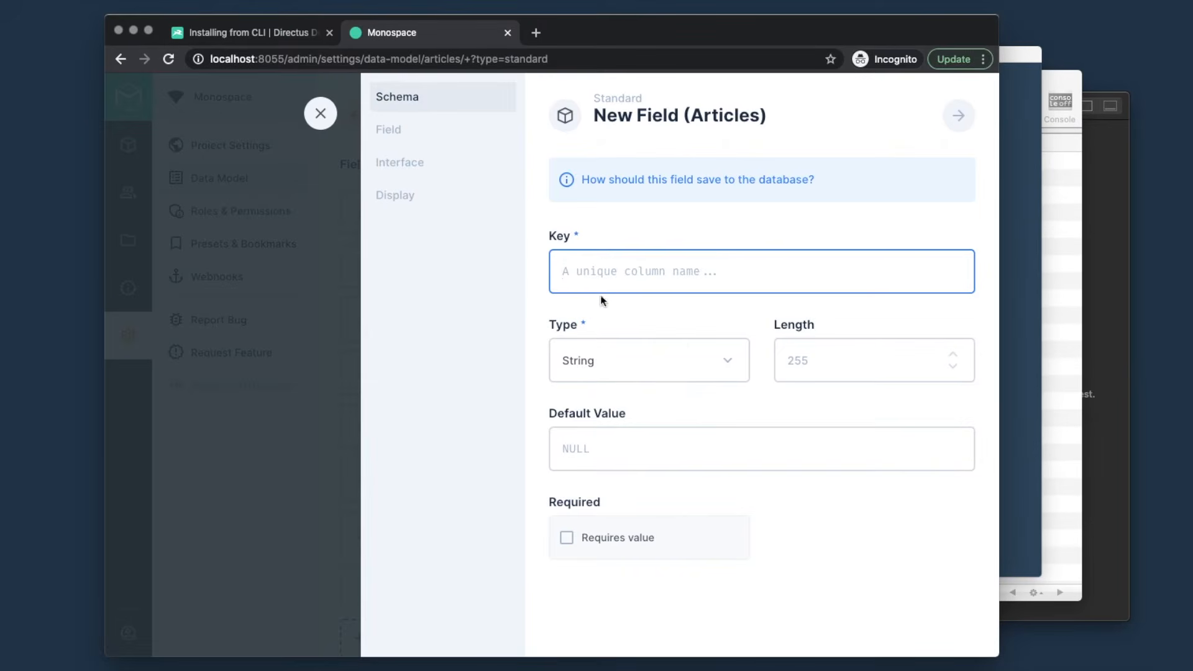
pyautogui.write('featured')
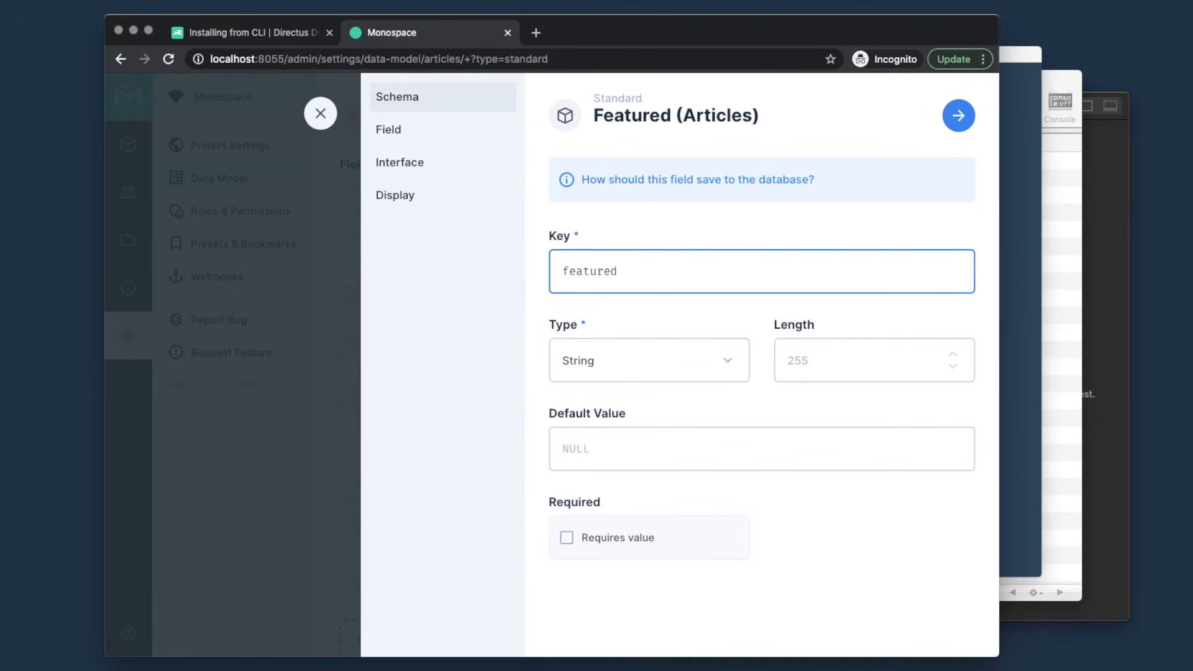
pyautogui.click(607, 367)
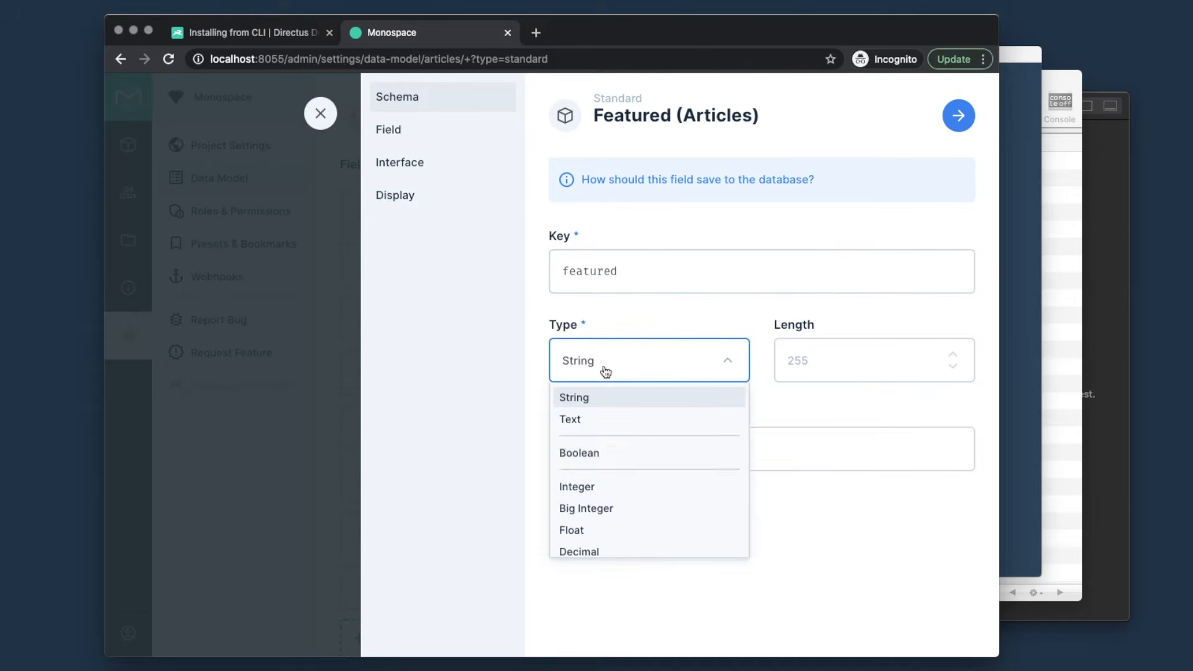
pyautogui.click(638, 459)
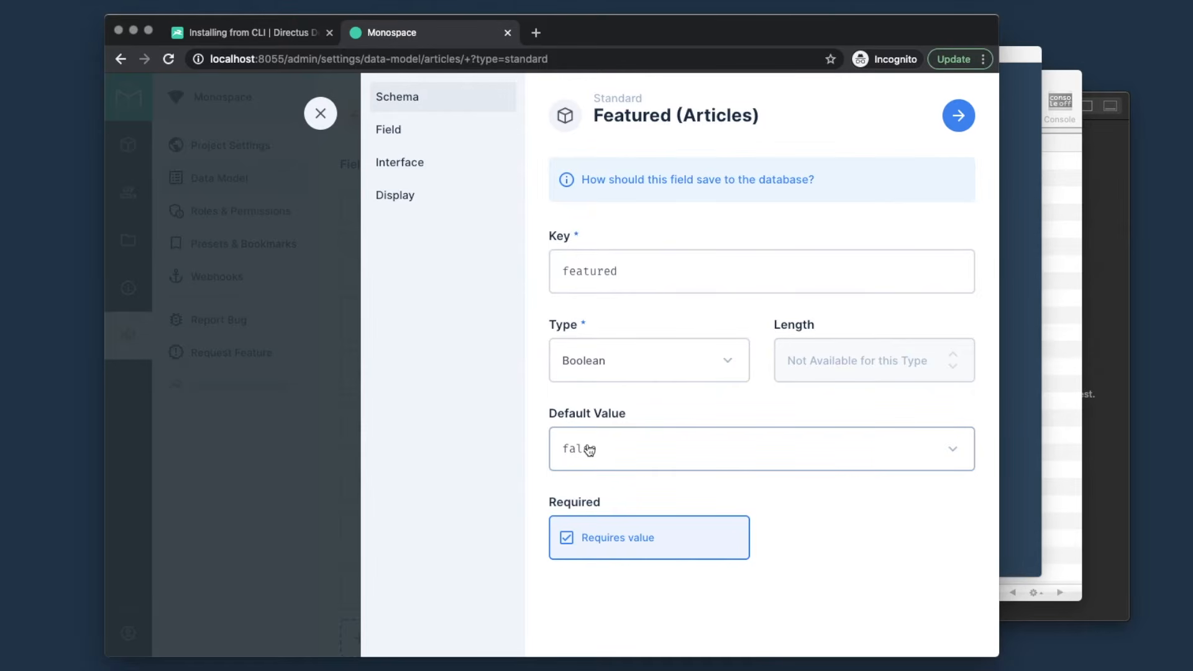
# - Give featured a Toggle interface and Boolean display labelled 'Featured' / 'Not Features', then save
pyautogui.click(958, 115)
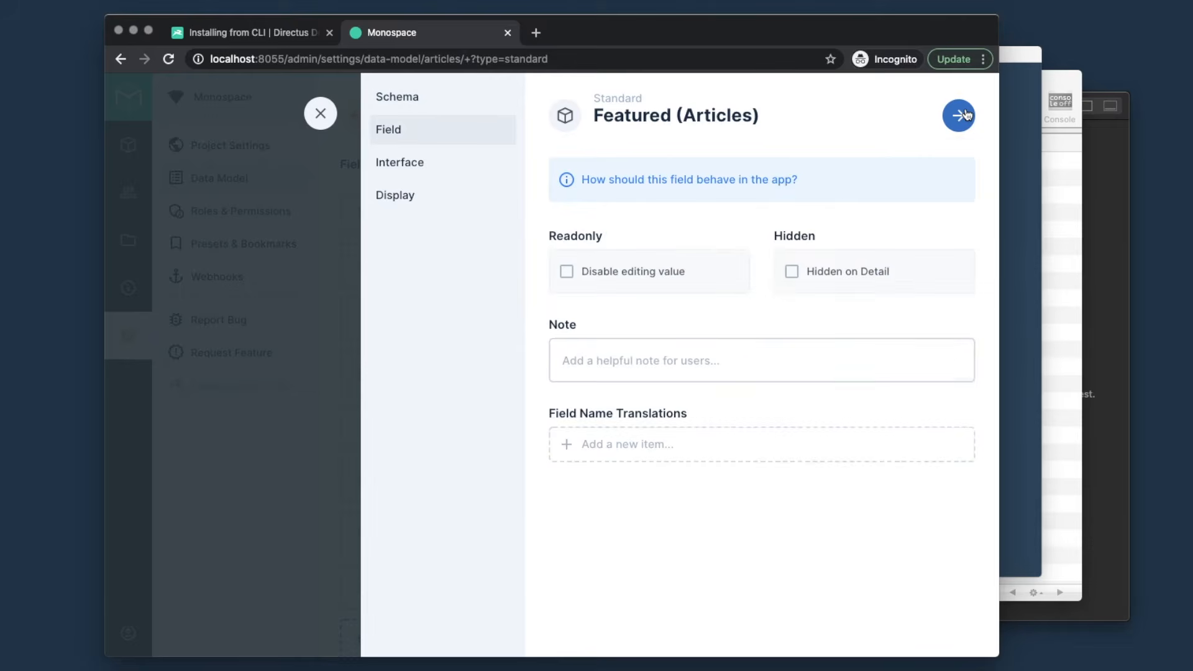
pyautogui.click(961, 118)
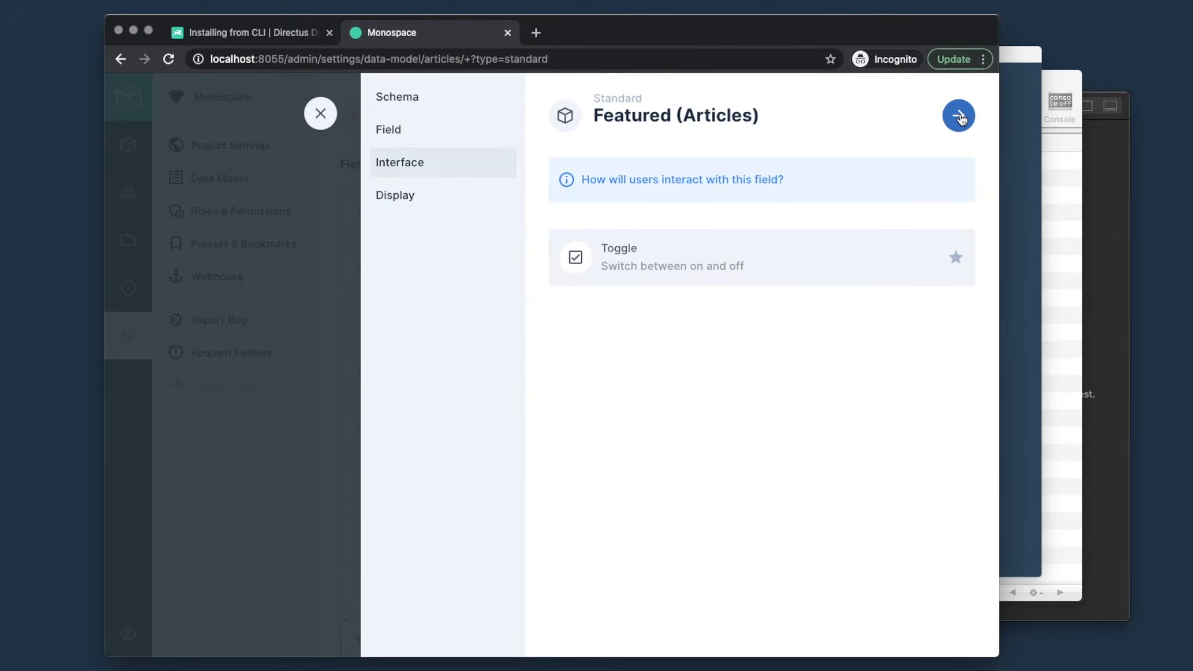
pyautogui.click(706, 261)
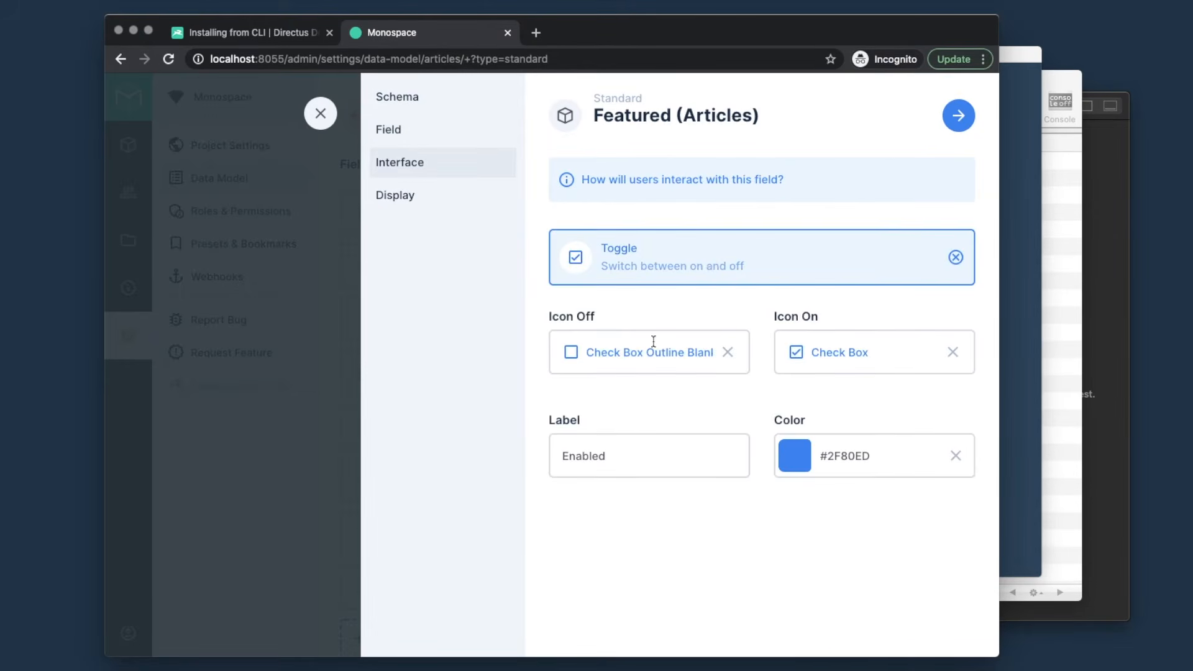
pyautogui.click(959, 119)
pyautogui.click(686, 265)
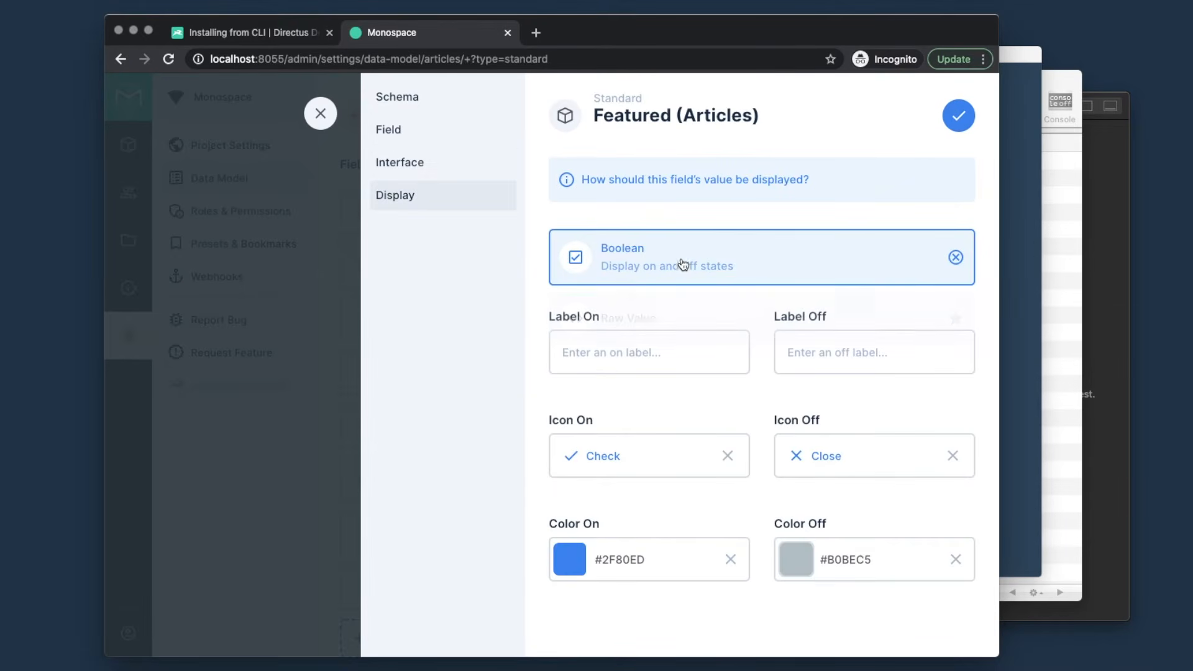
pyautogui.click(607, 350)
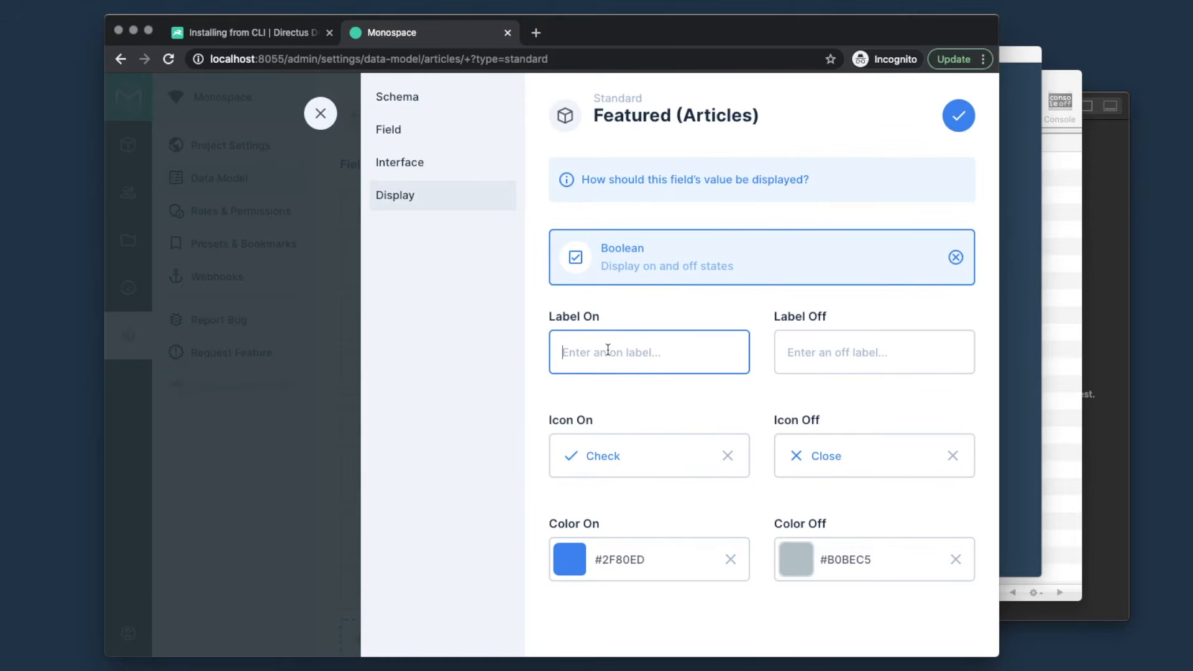
pyautogui.write('Featured')
pyautogui.press('Tab')
pyautogui.write('Not Features')
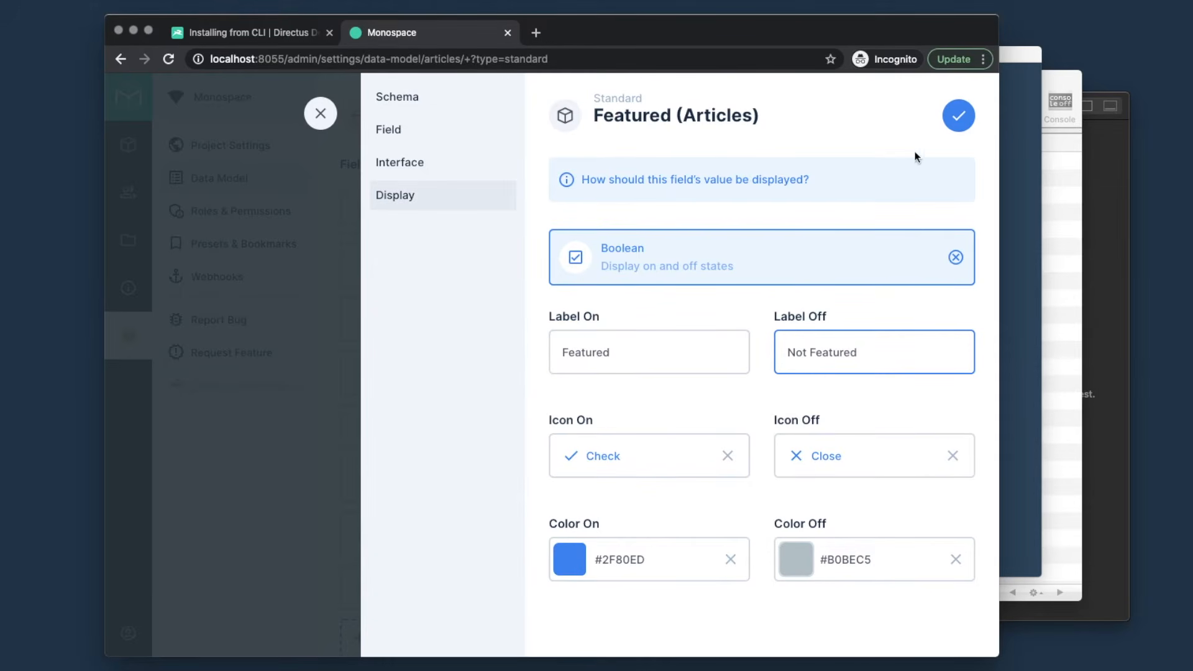
pyautogui.click(960, 115)
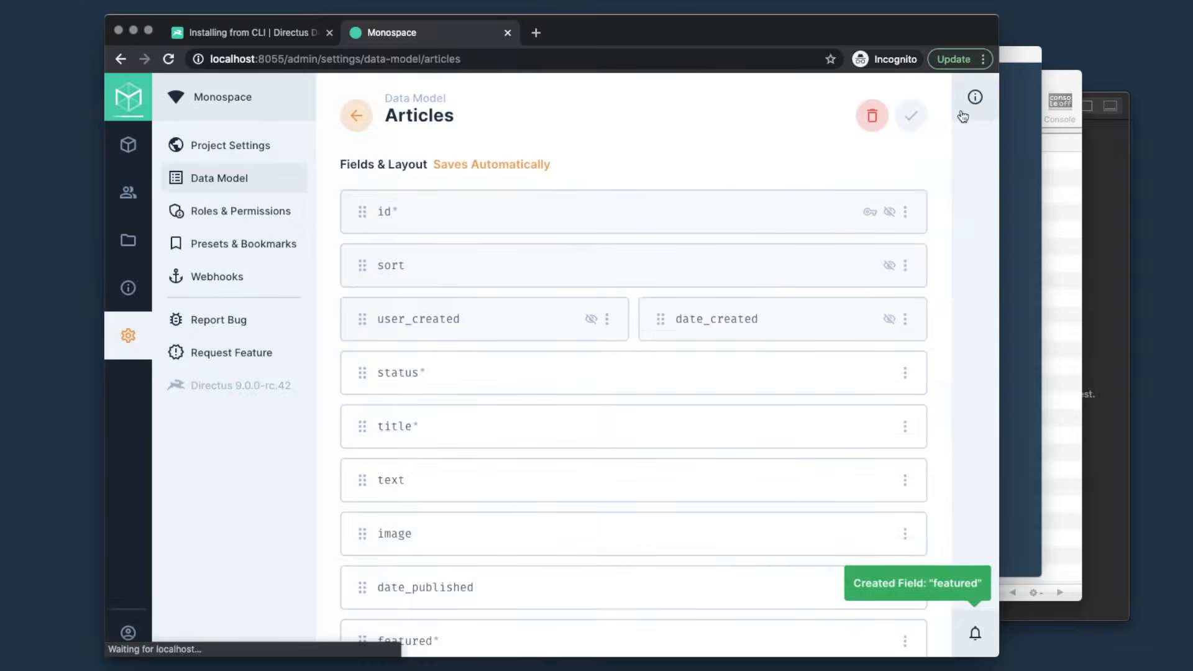
# - Set date_published and status to Half Width and drag date_published beside status
pyautogui.scroll(-2, 685, 205)
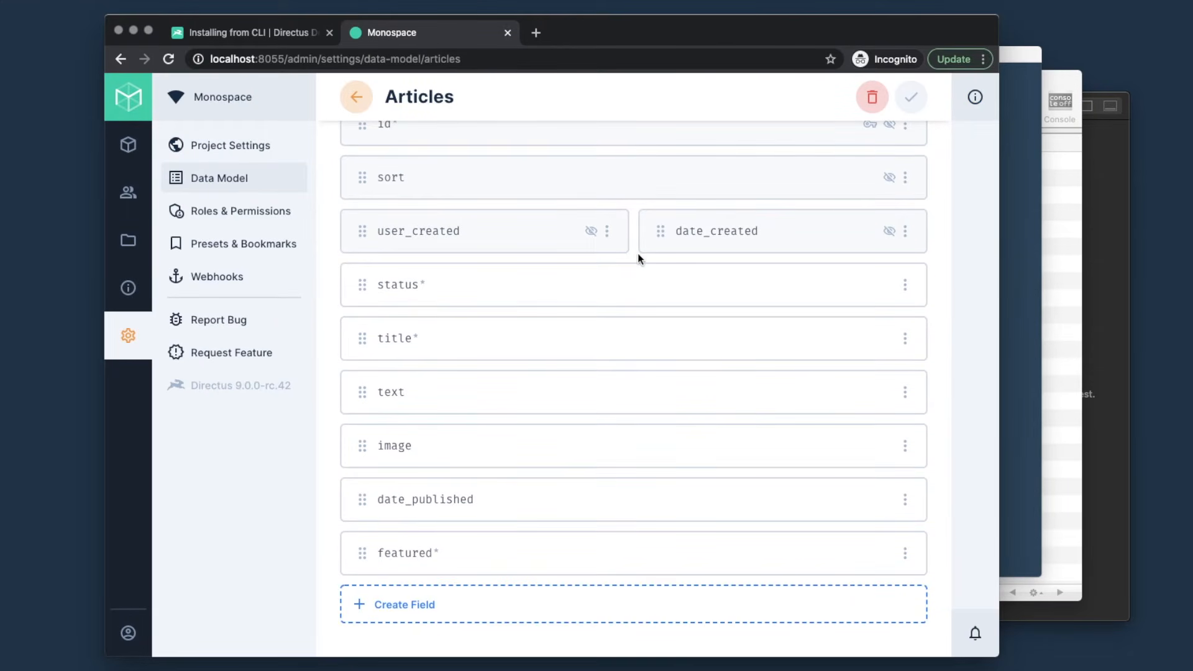
pyautogui.click(906, 499)
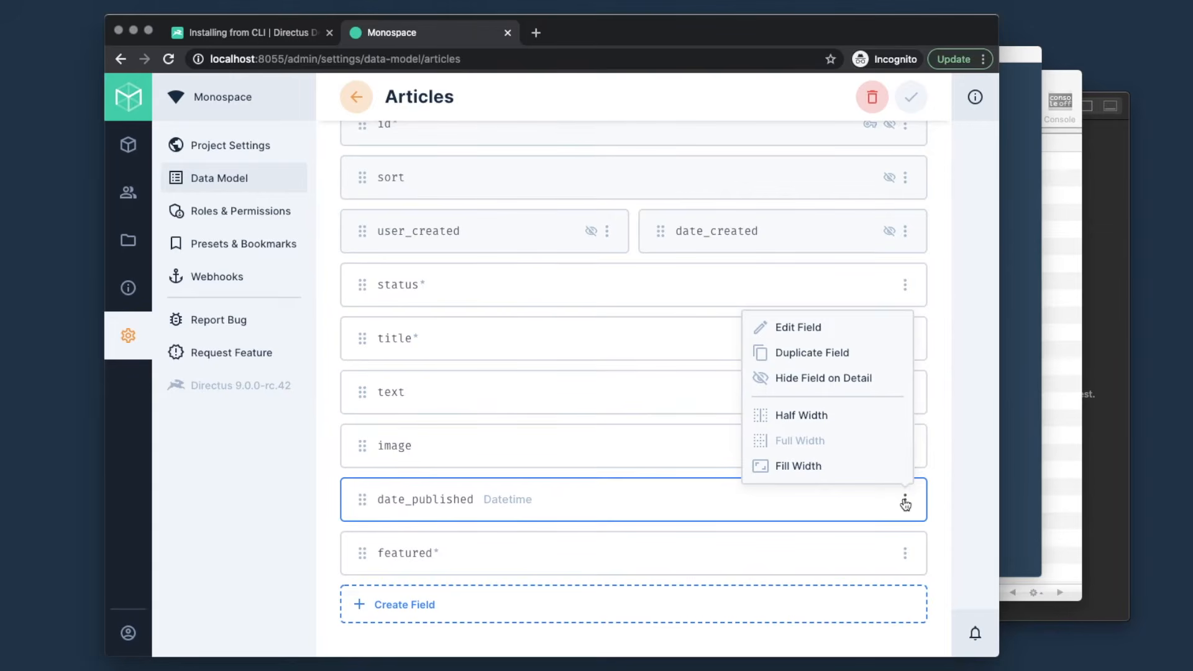
pyautogui.click(824, 415)
pyautogui.click(905, 284)
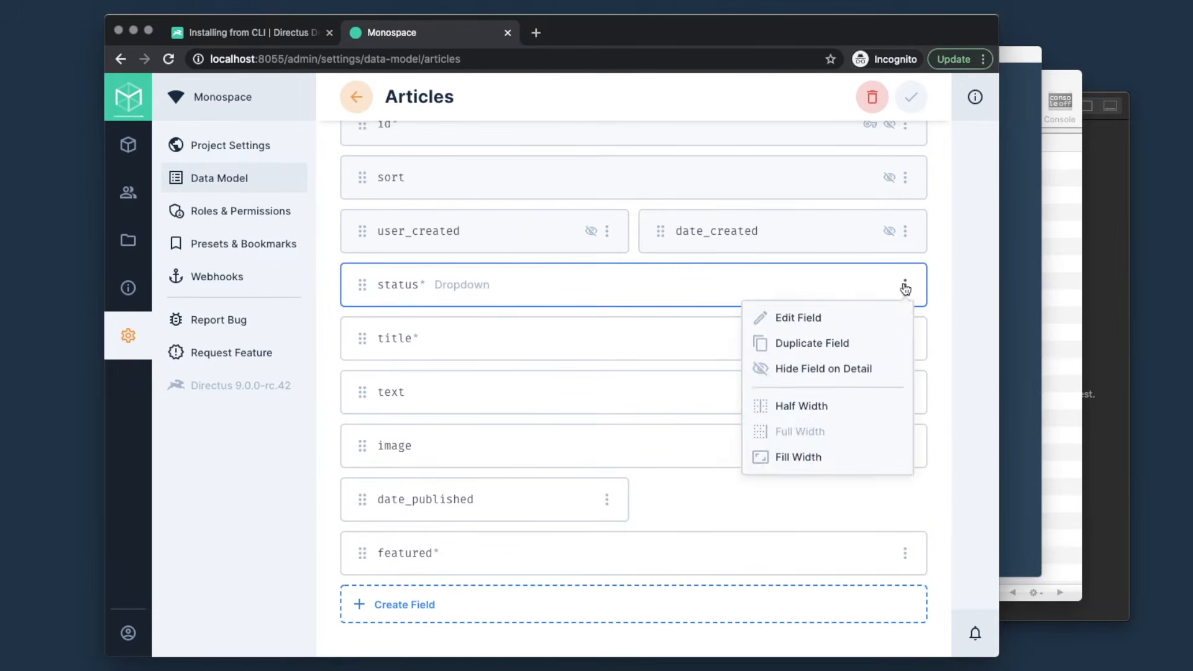
pyautogui.click(803, 406)
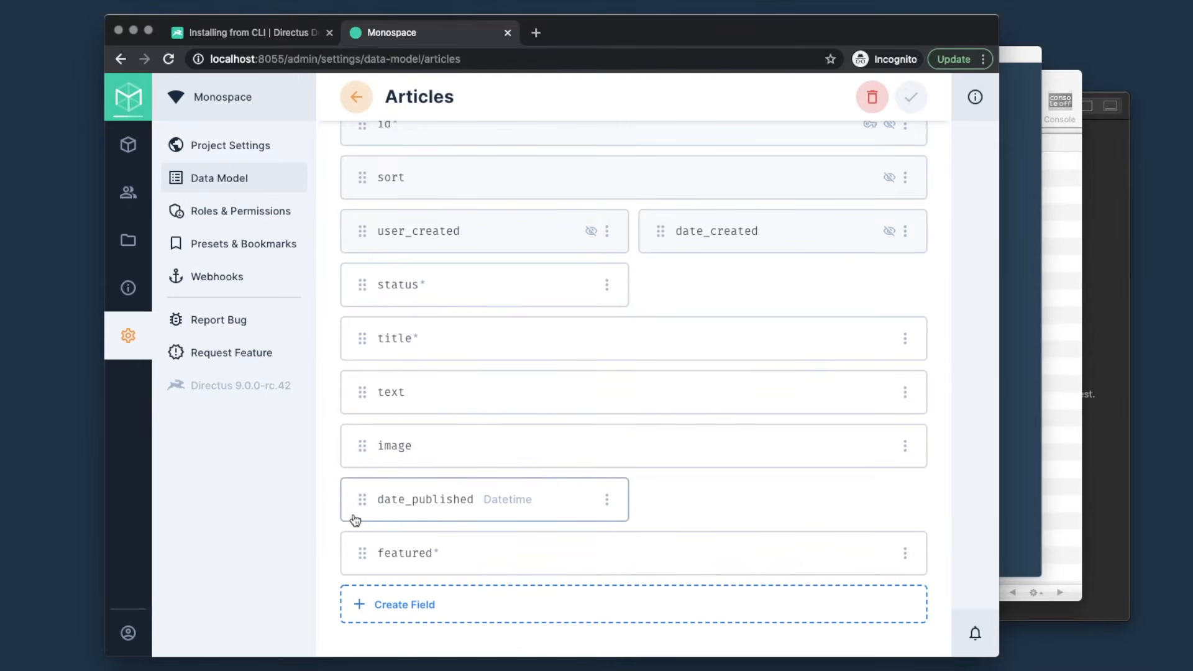
pyautogui.moveTo(362, 499); pyautogui.dragTo(662, 285)
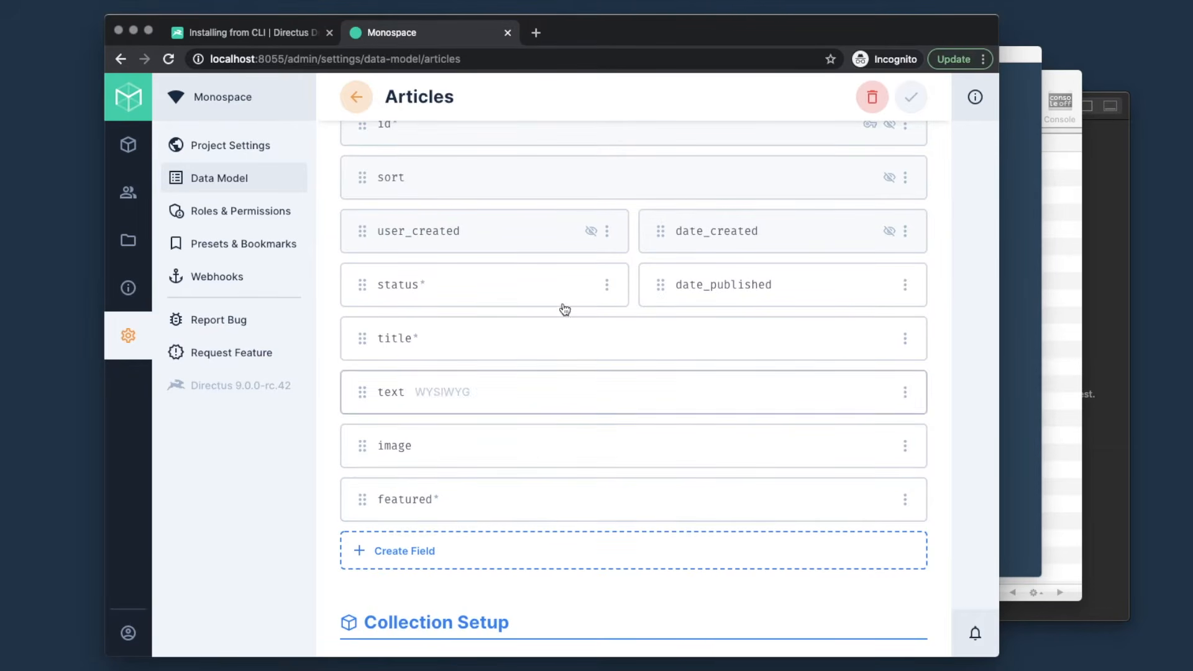
pyautogui.scroll(3, 567, 410)
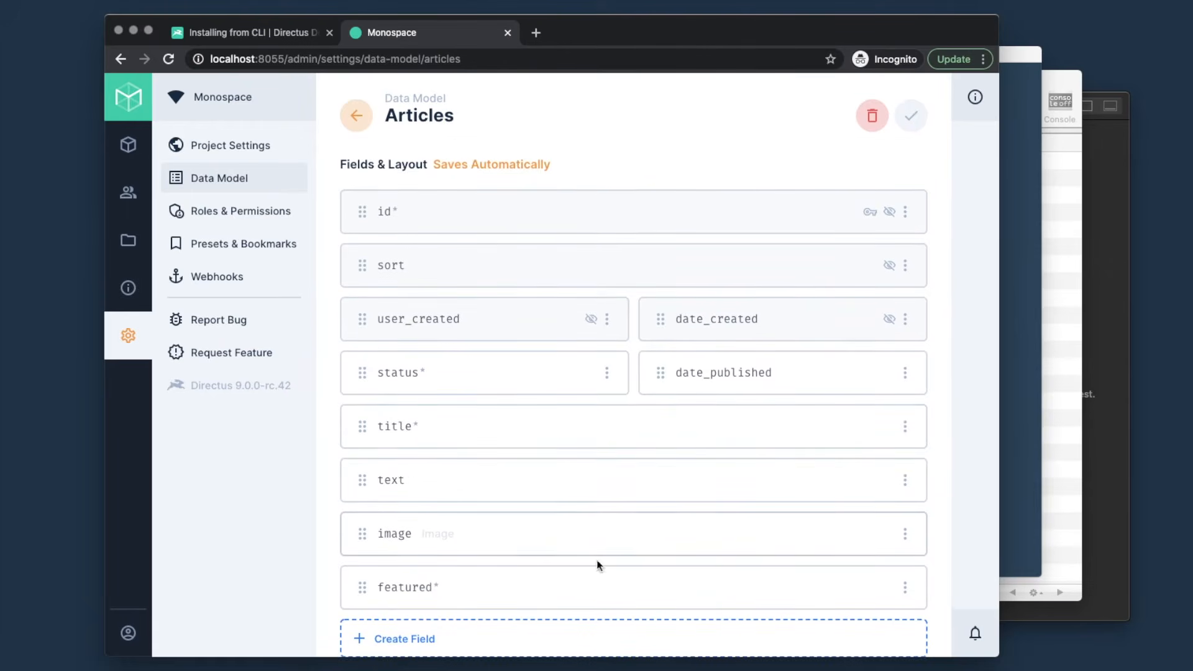
pyautogui.scroll(-5, 541, 426)
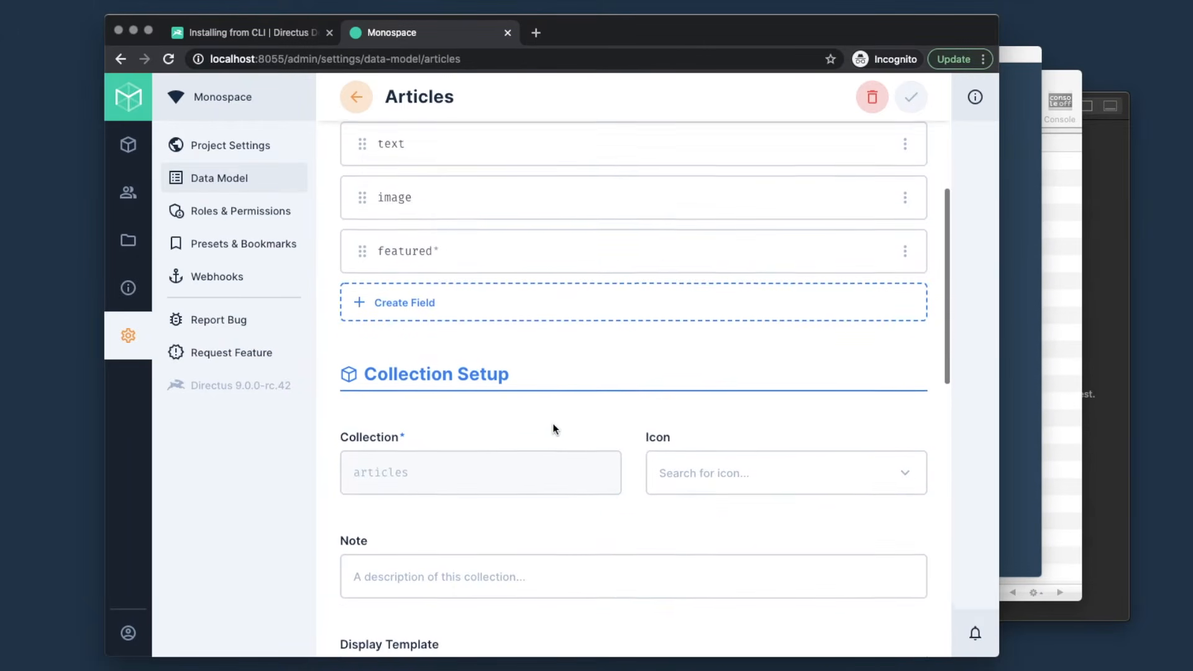
pyautogui.scroll(-1, 554, 428)
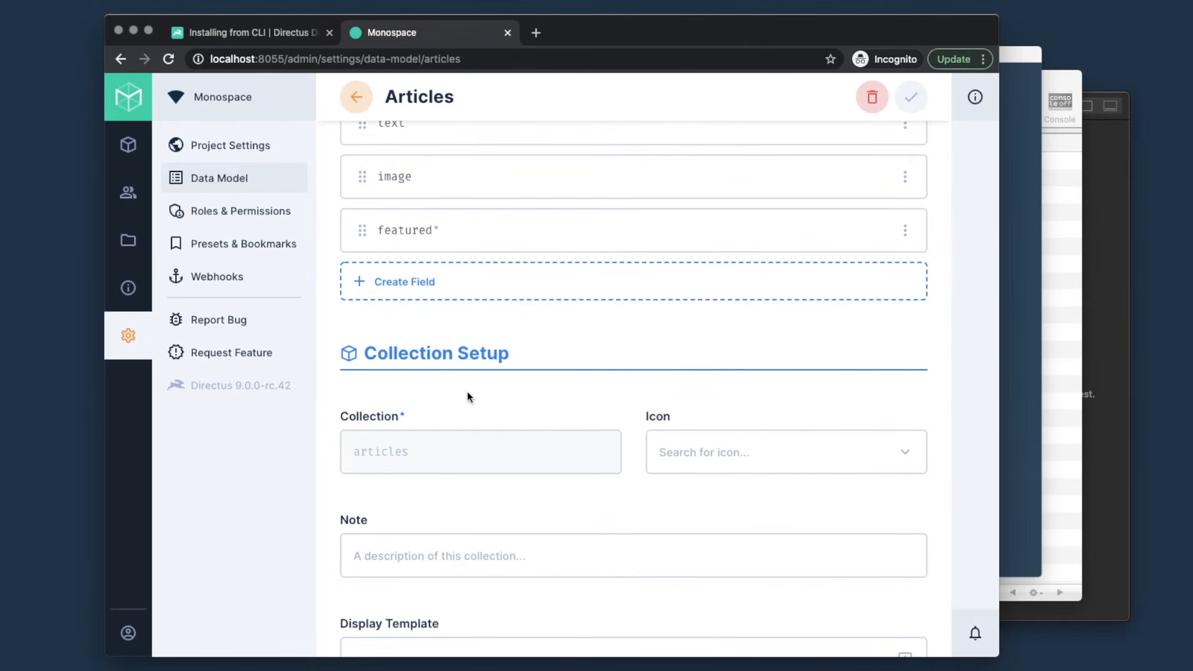
pyautogui.click(690, 447)
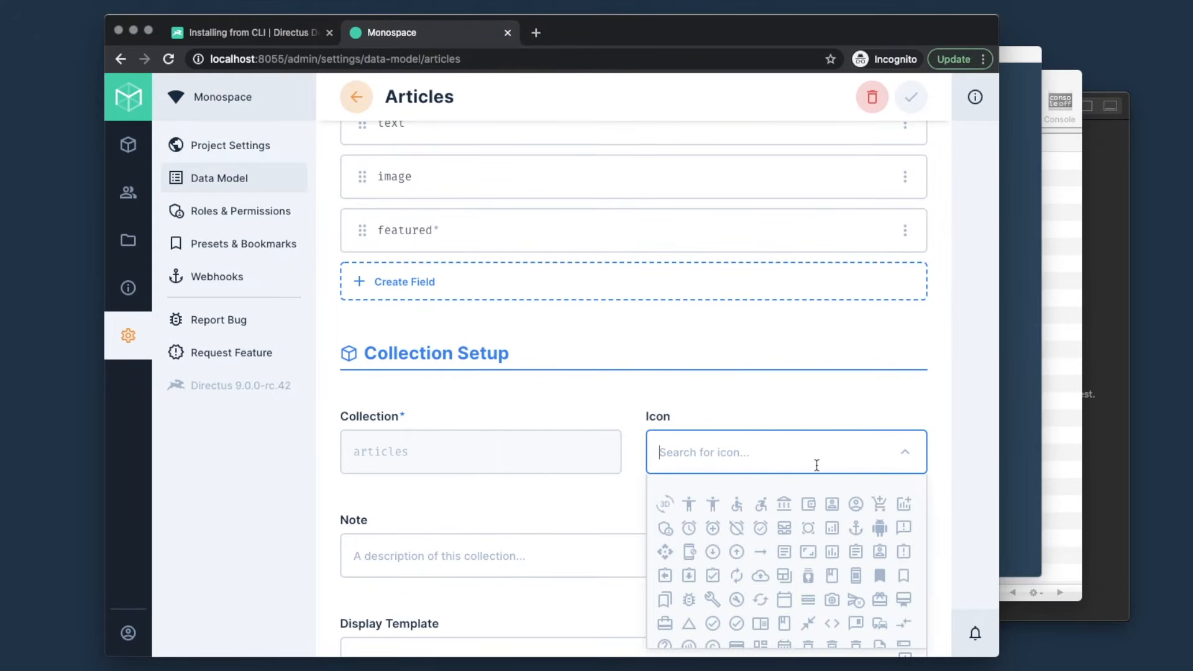
pyautogui.click(785, 553)
pyautogui.click(562, 557)
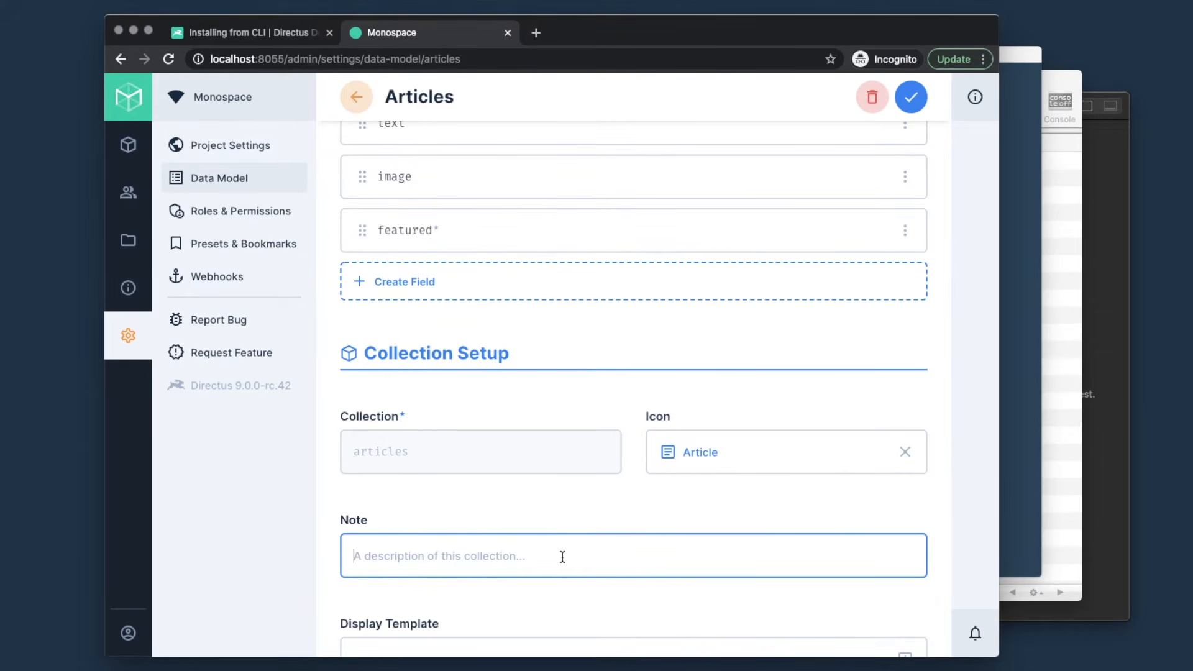
pyautogui.write('Short article posts...')
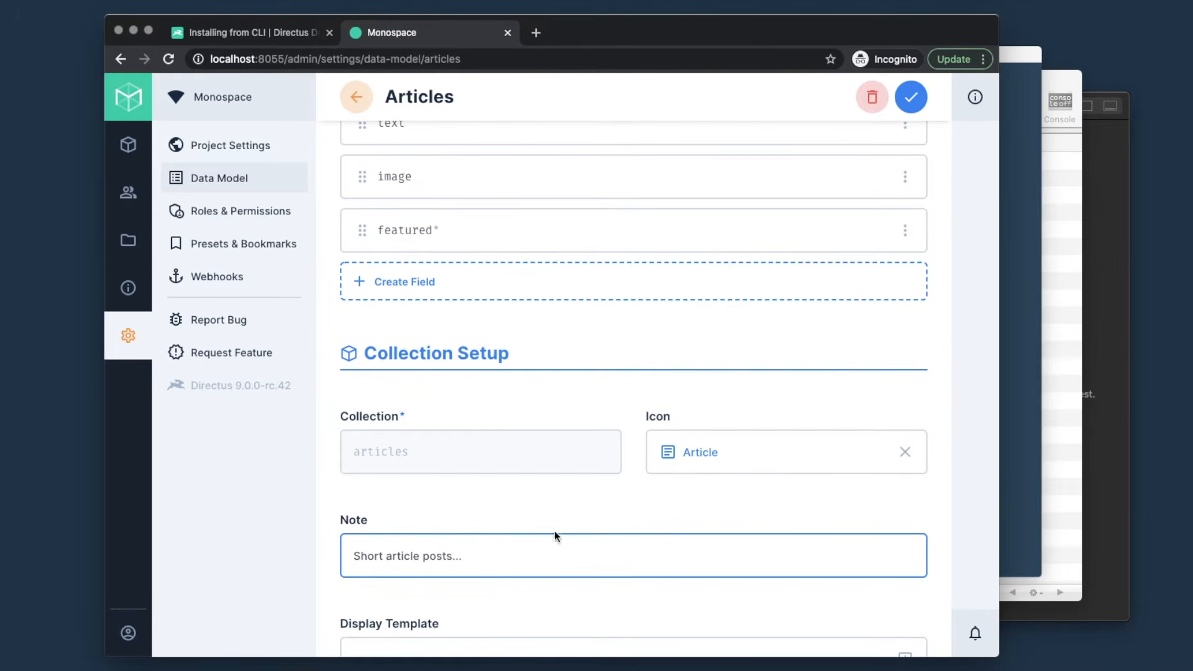
pyautogui.scroll(-3, 554, 535)
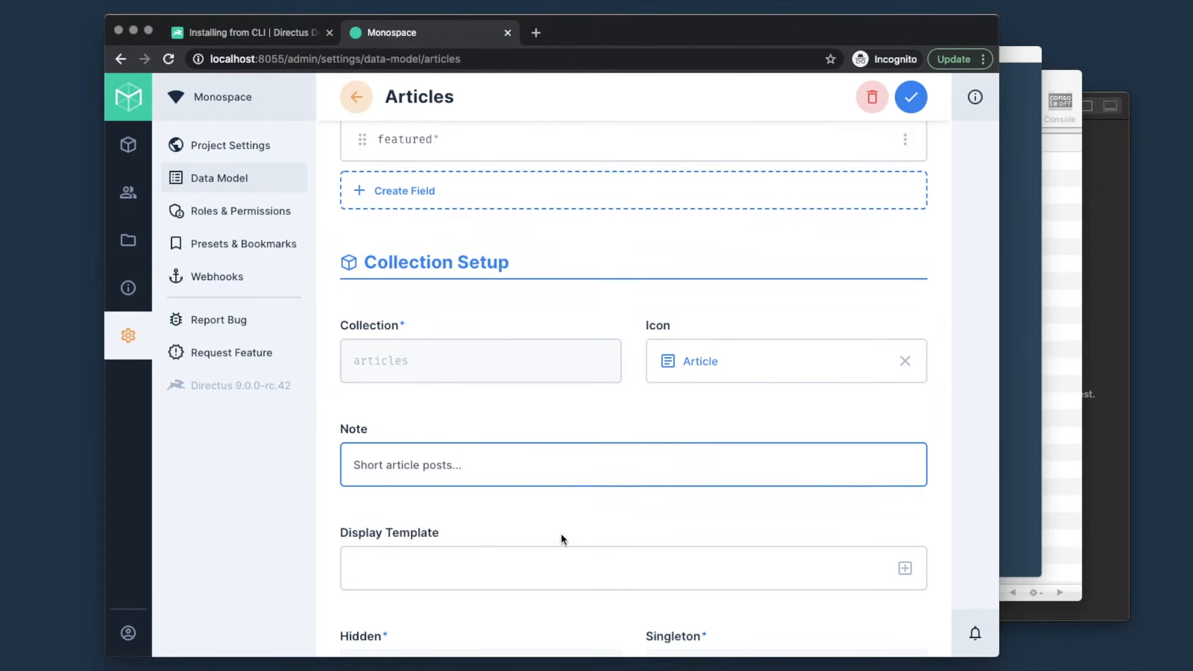
pyautogui.scroll(8, 561, 537)
pyautogui.scroll(2, 562, 533)
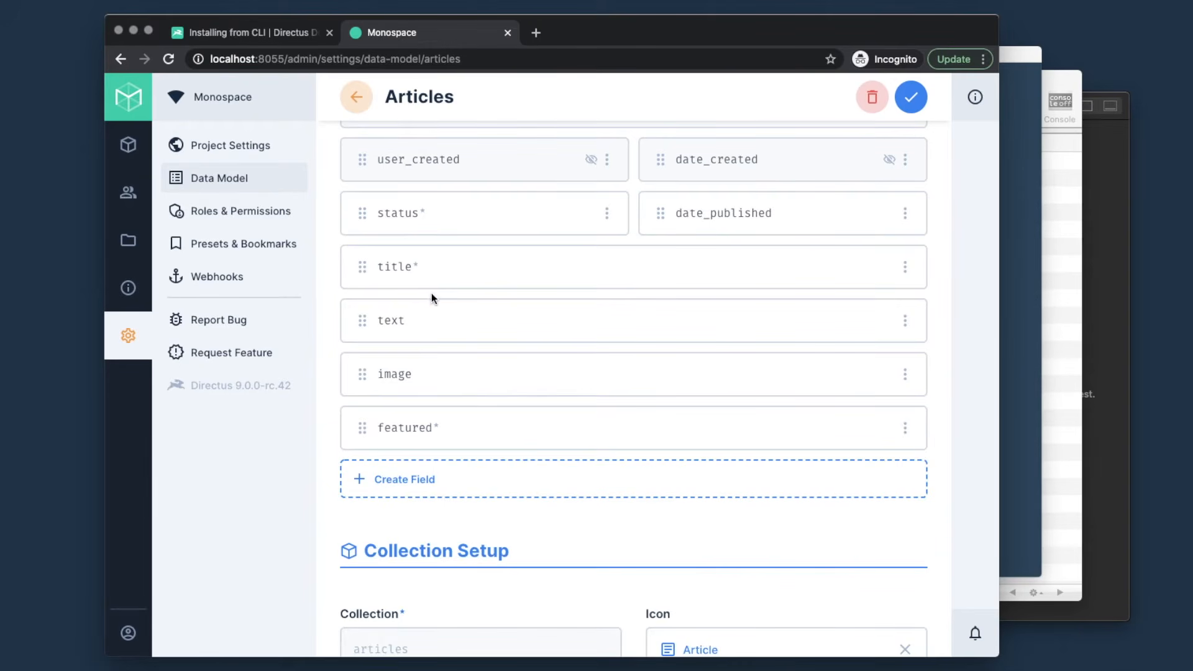
# - Build the Articles display template from the Title and Date Published fields
pyautogui.scroll(-5, 431, 296)
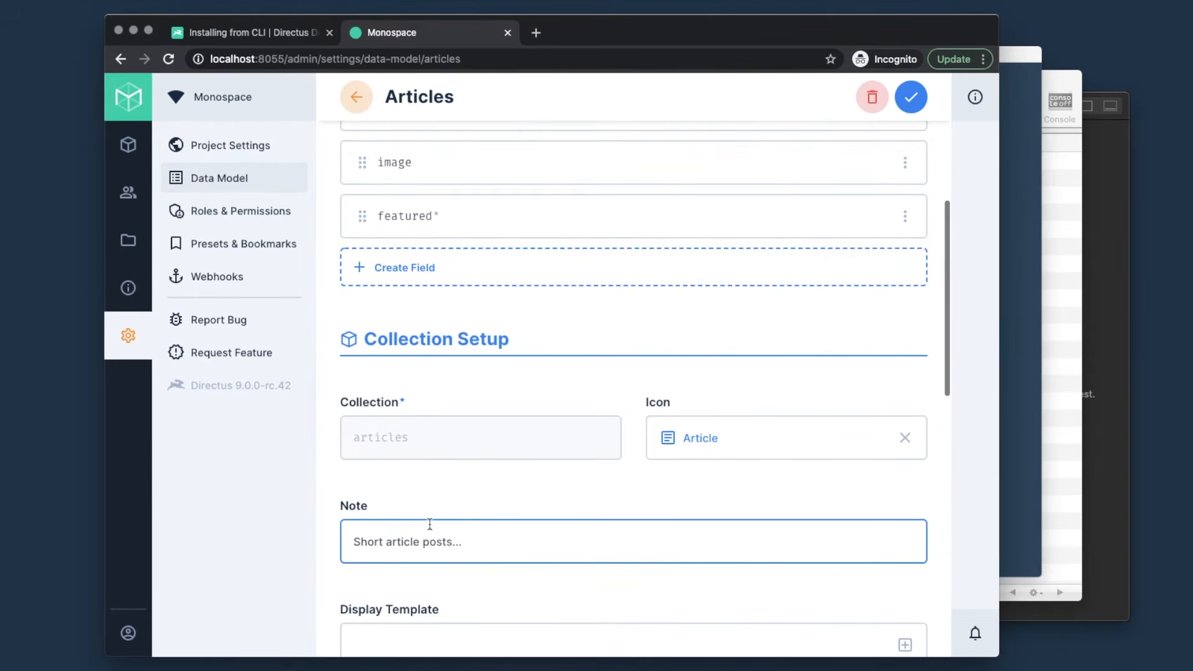
pyautogui.click(902, 497)
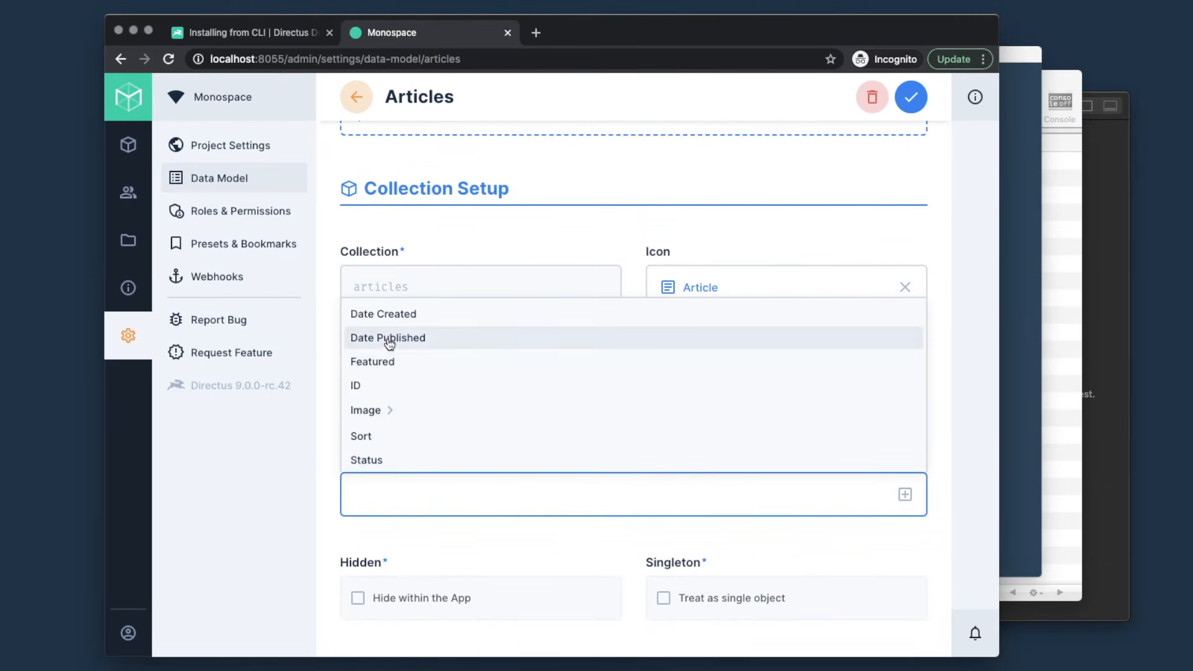
pyautogui.scroll(-1, 386, 358)
pyautogui.scroll(-1, 385, 360)
pyautogui.click(367, 430)
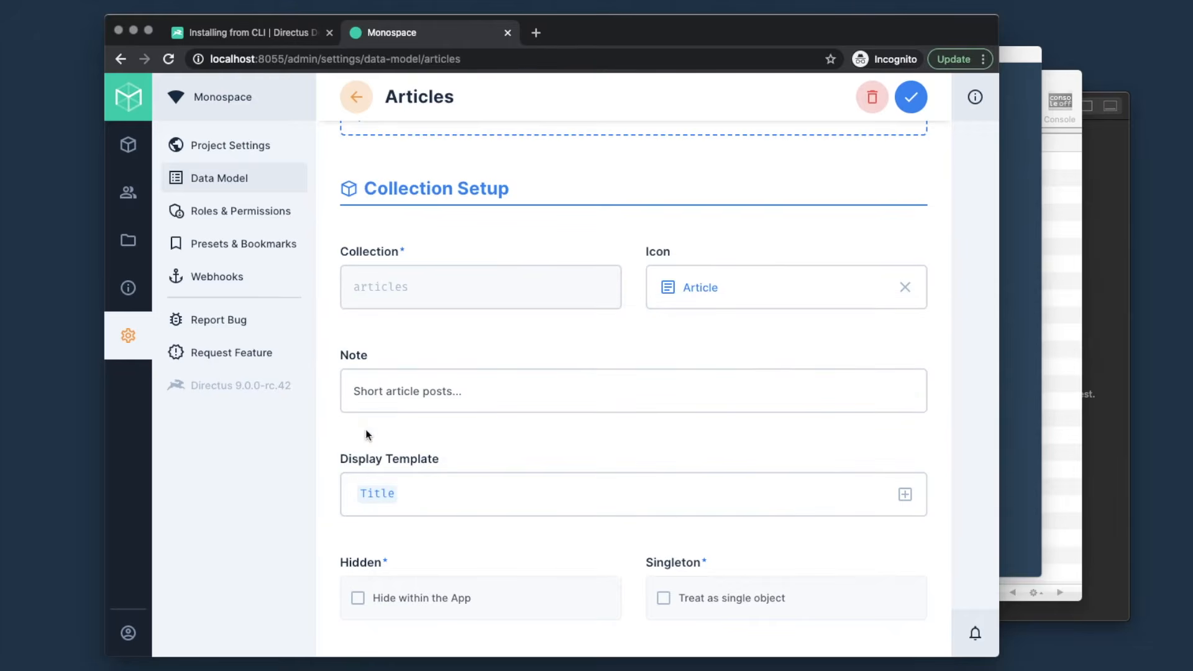
pyautogui.click(438, 498)
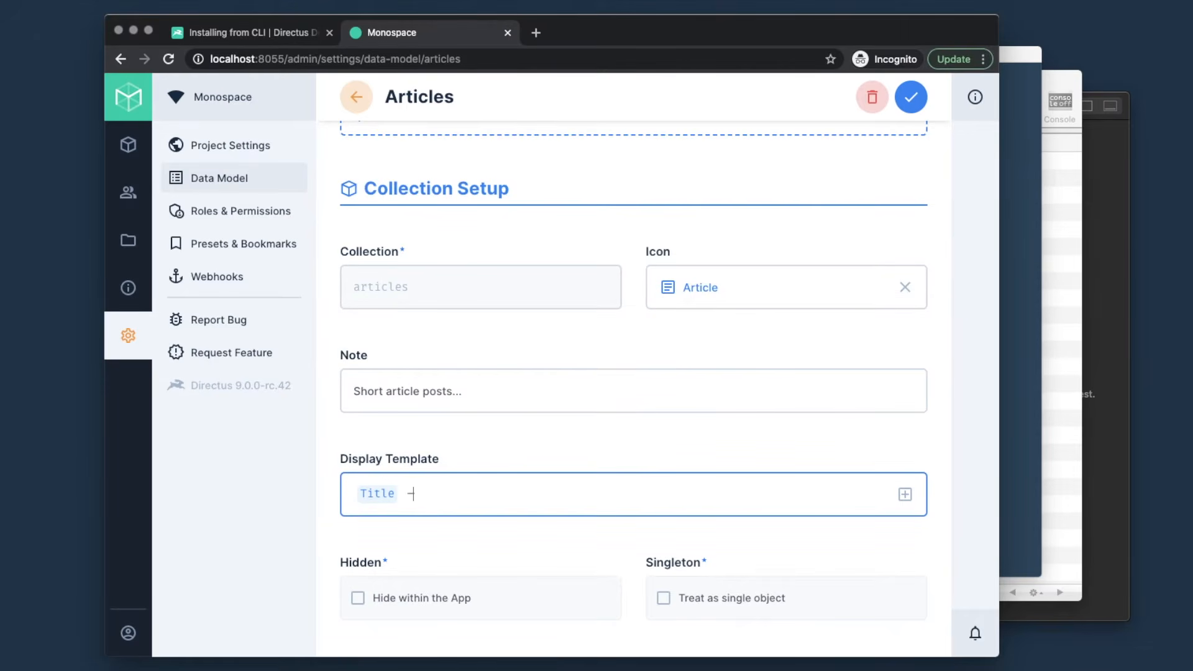
pyautogui.click(905, 494)
pyautogui.scroll(-3, 413, 418)
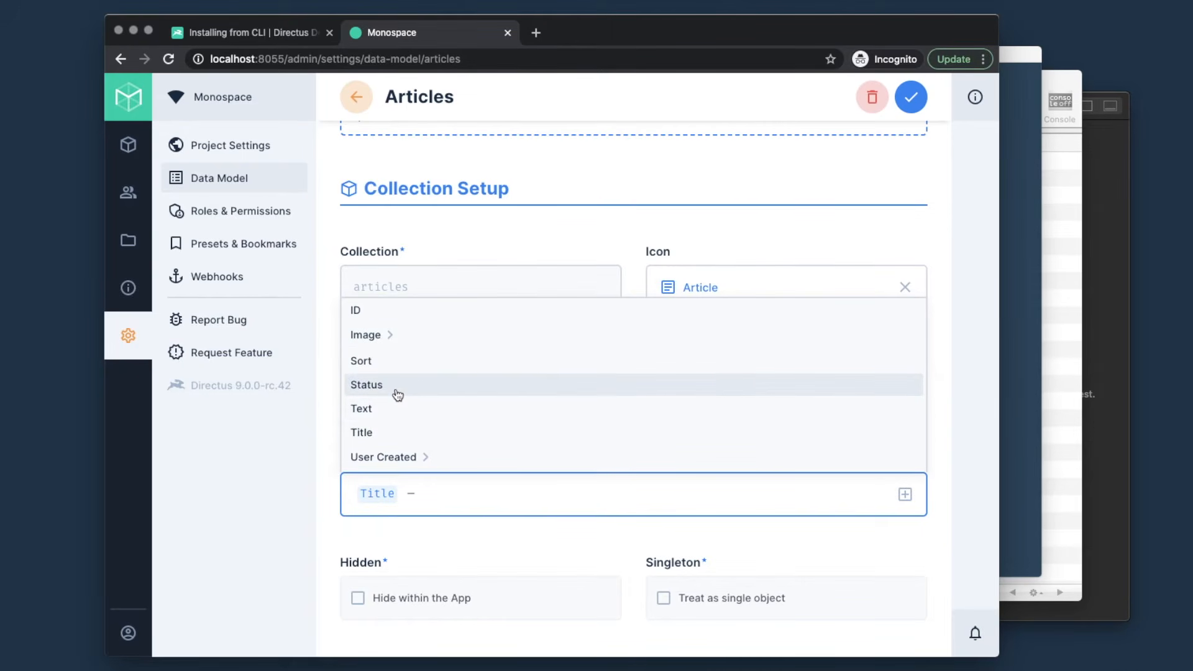
pyautogui.scroll(3, 397, 395)
pyautogui.click(404, 339)
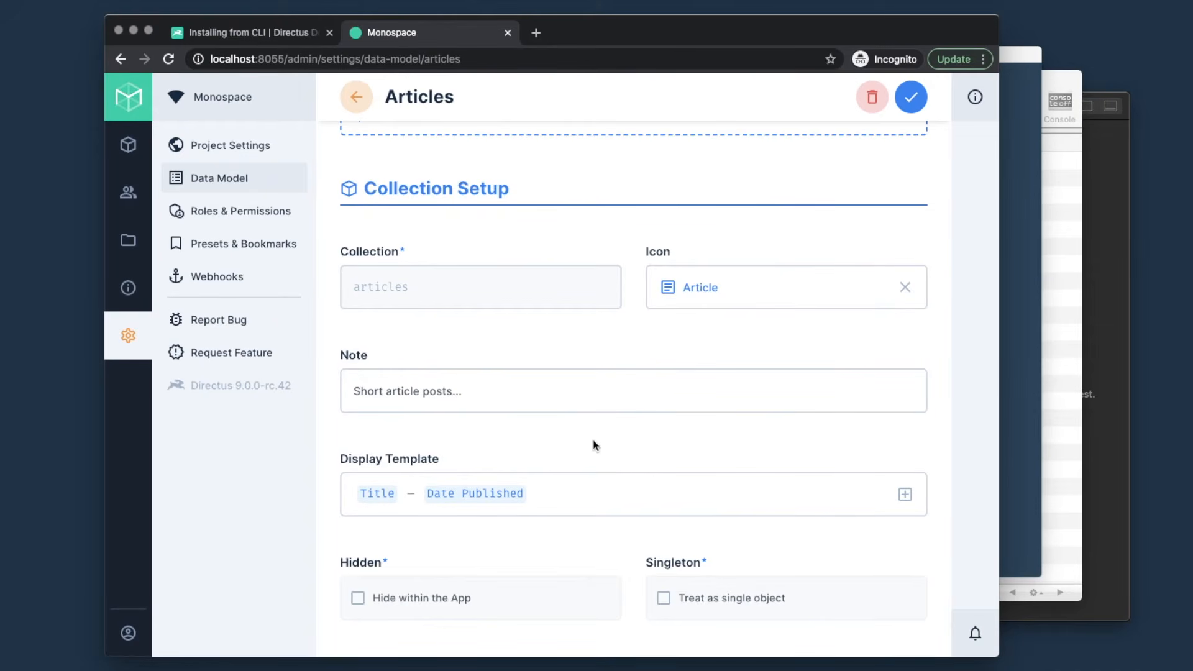
pyautogui.scroll(-3, 593, 445)
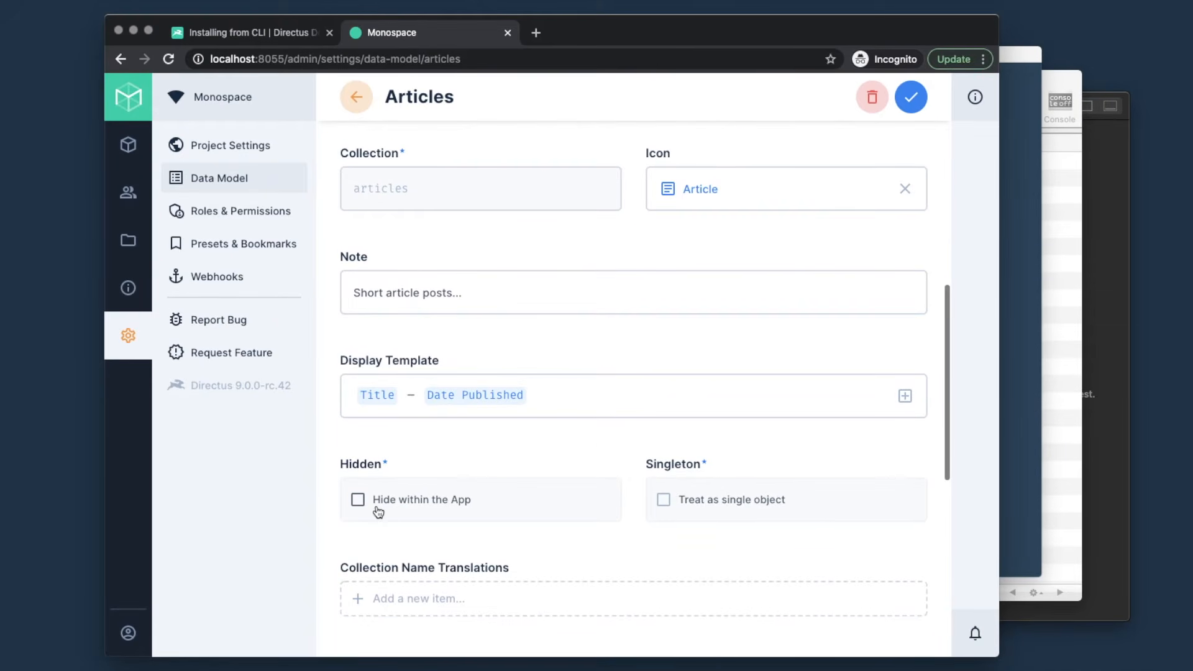
# - Review the Archive and Sort settings, then save the Articles collection setup
pyautogui.scroll(-4, 692, 500)
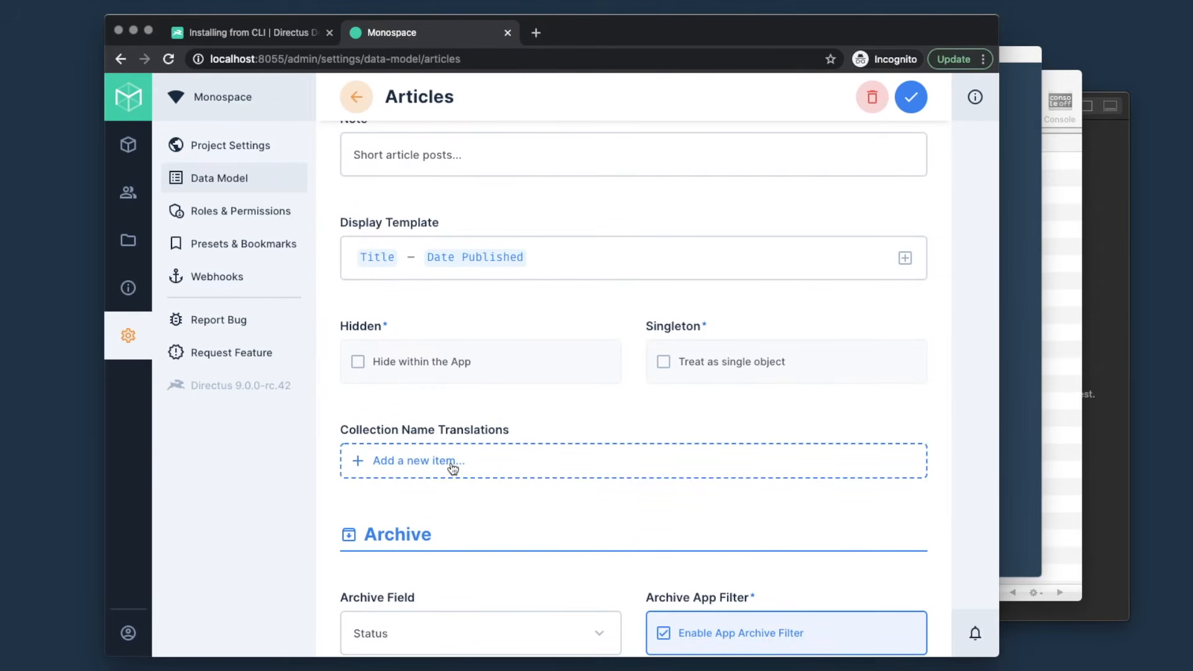
pyautogui.scroll(-5, 451, 467)
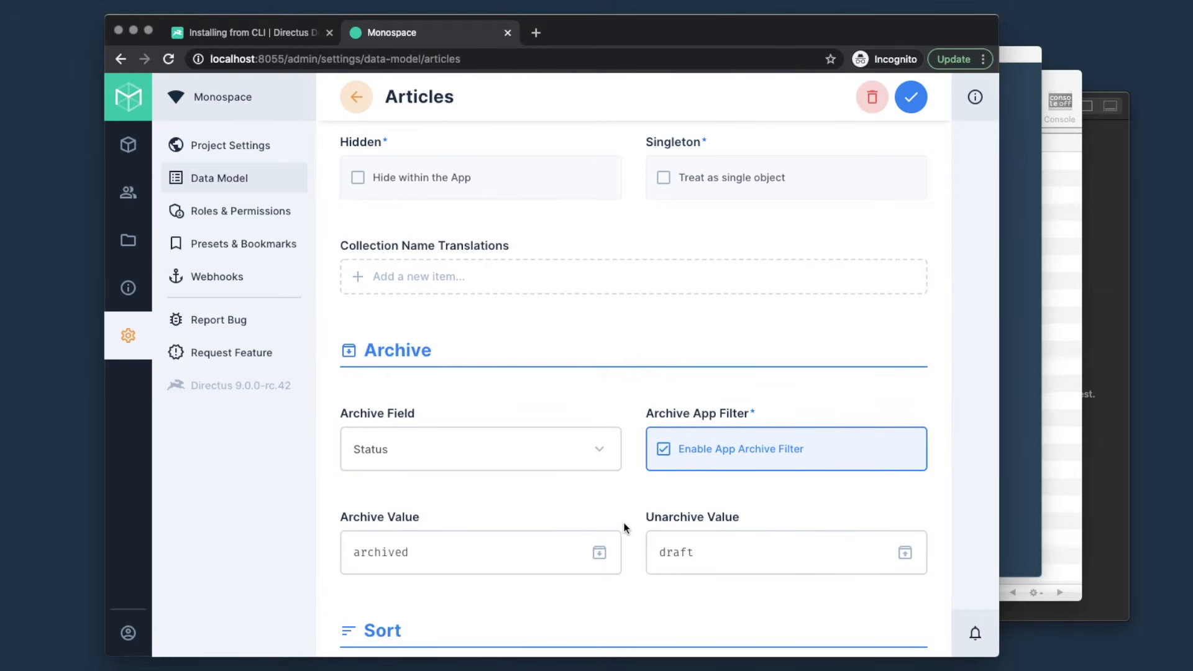
pyautogui.scroll(-5, 632, 513)
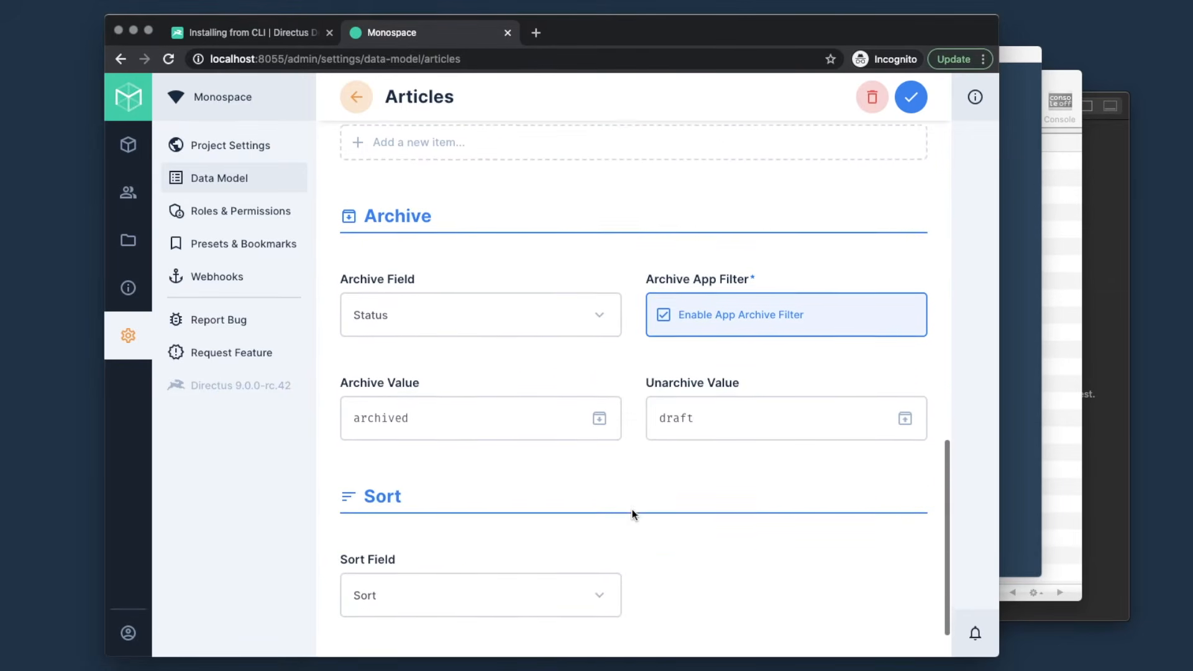
pyautogui.scroll(15, 550, 310)
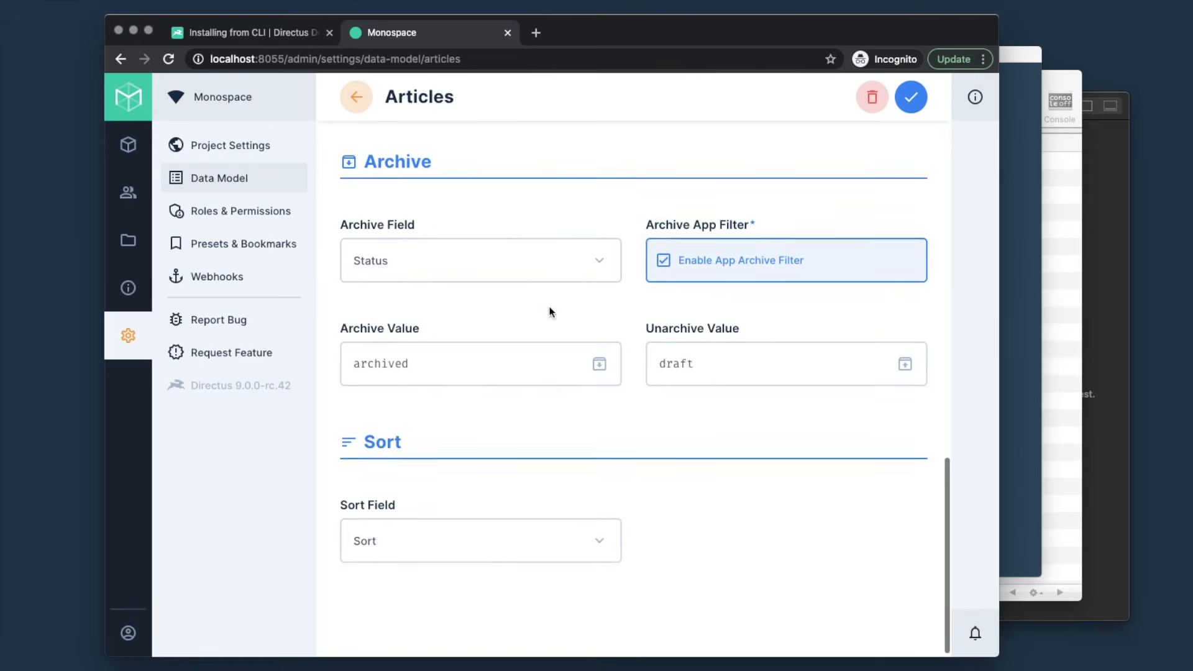
pyautogui.scroll(10, 550, 312)
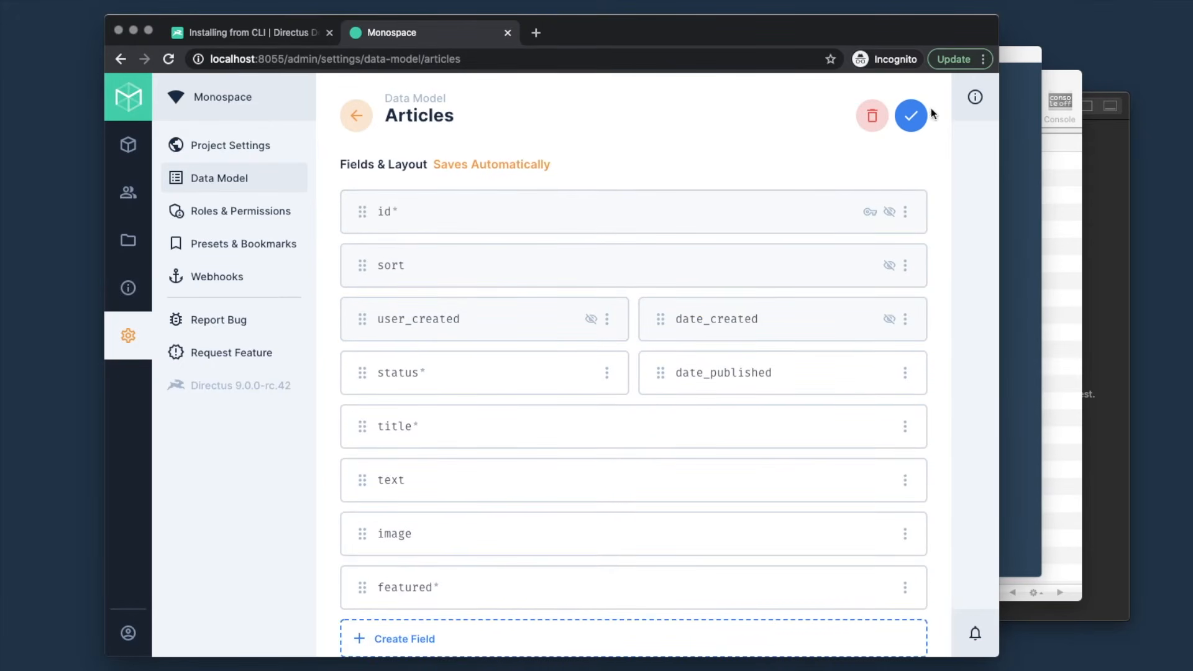
pyautogui.click(913, 115)
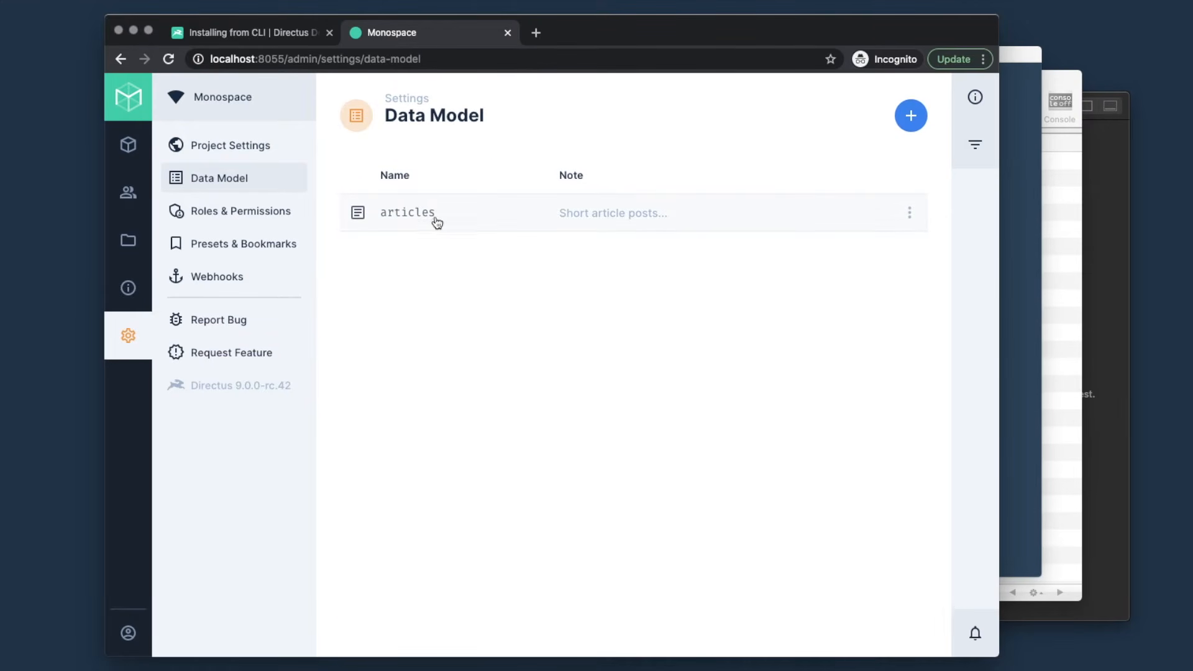
# - In a new Articles item, set status to Published and Date Published to now
pyautogui.click(128, 147)
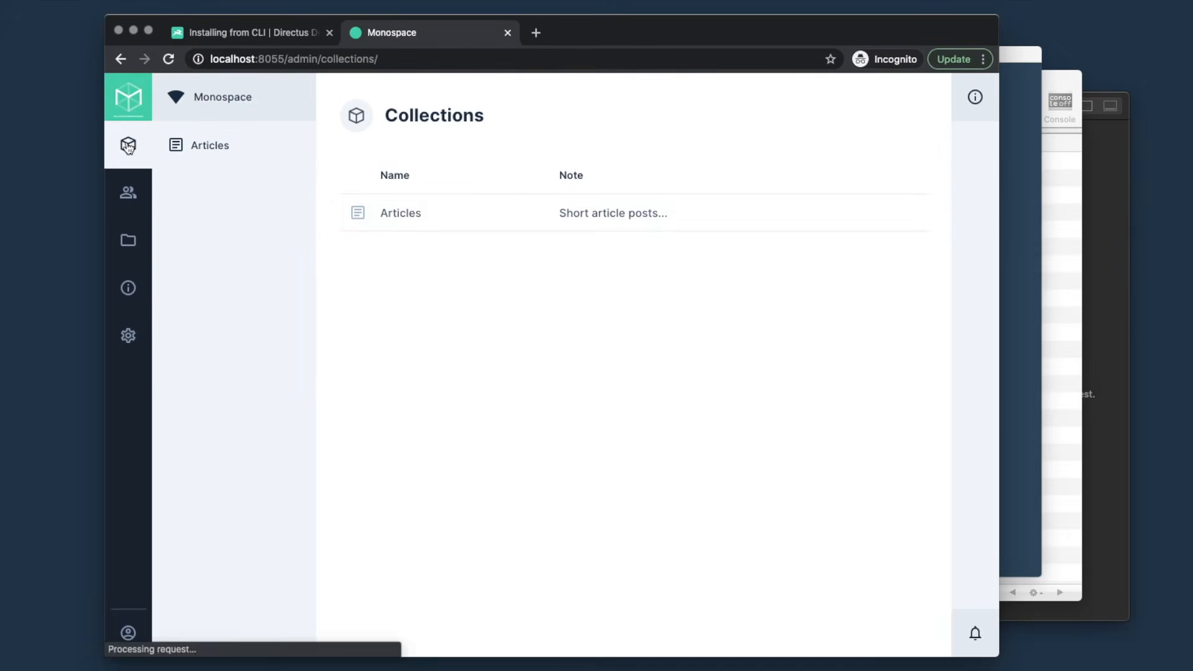
pyautogui.click(441, 217)
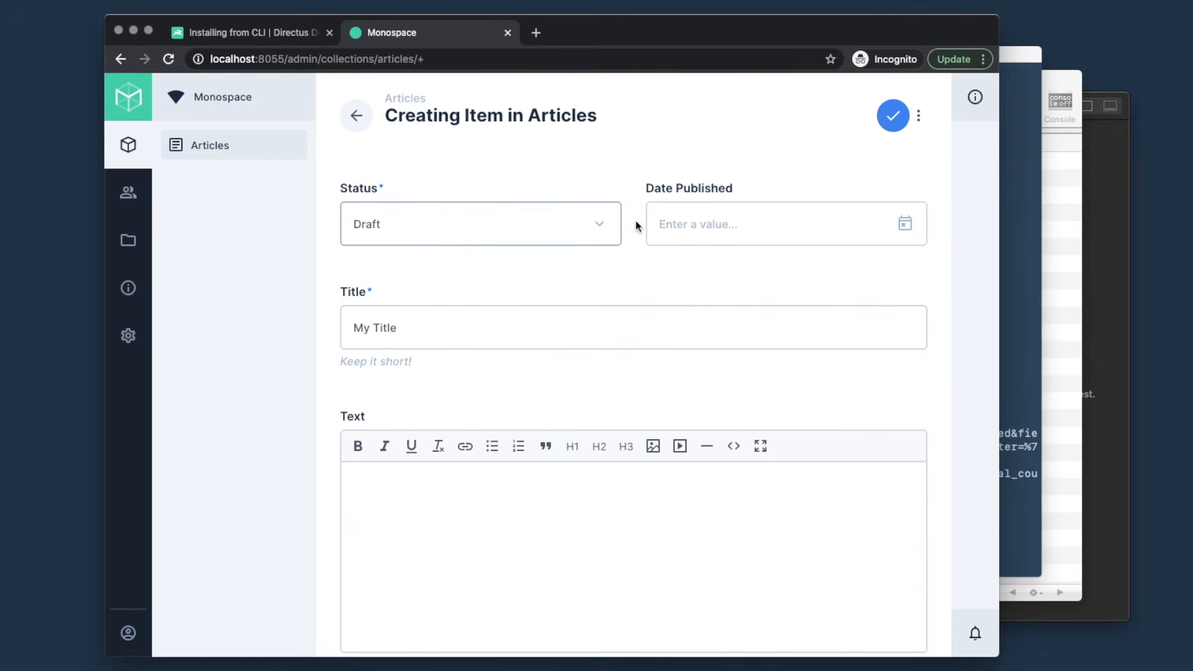
pyautogui.click(446, 235)
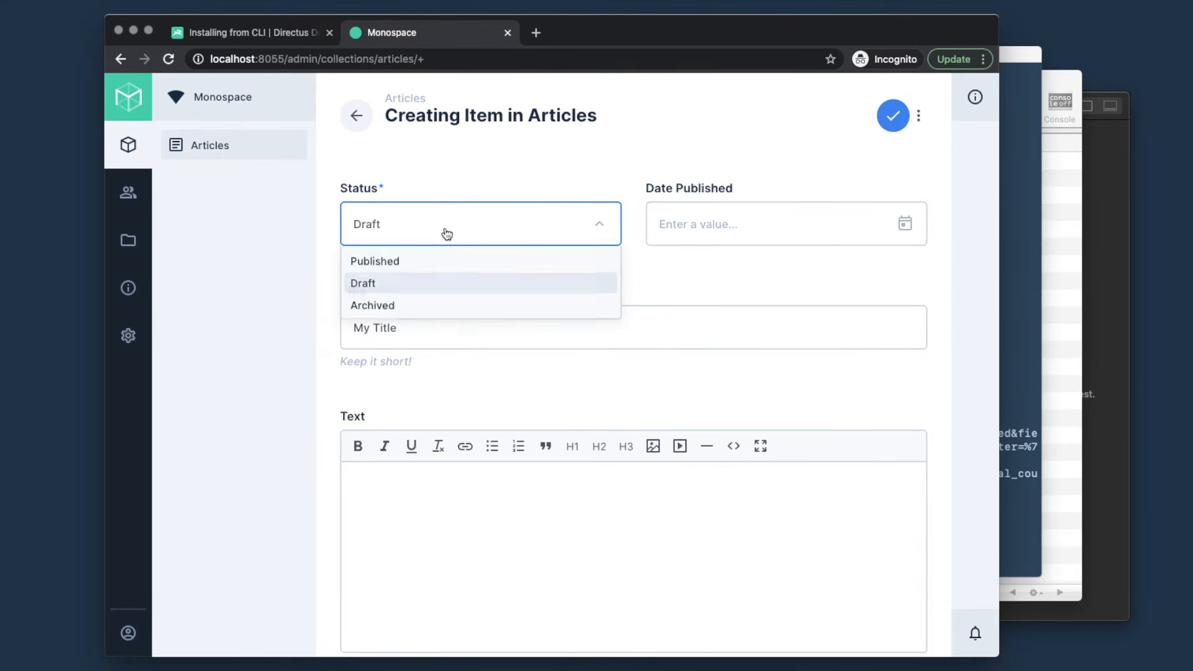
pyautogui.click(414, 262)
pyautogui.click(693, 228)
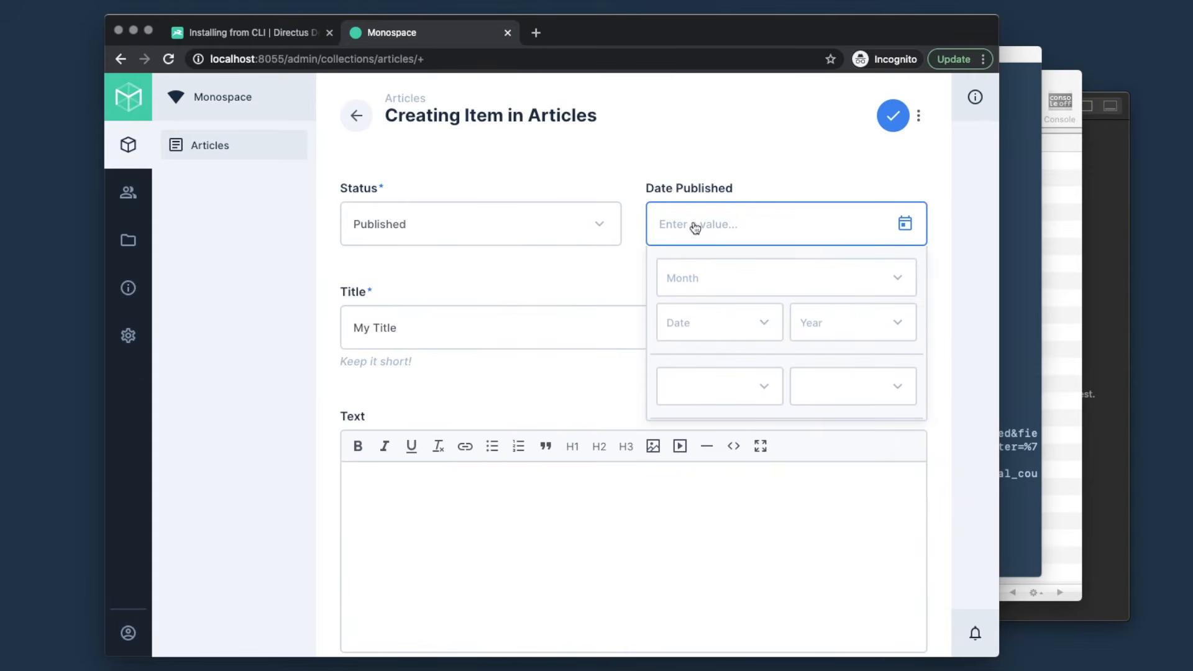
pyautogui.scroll(-1, 799, 330)
pyautogui.click(788, 407)
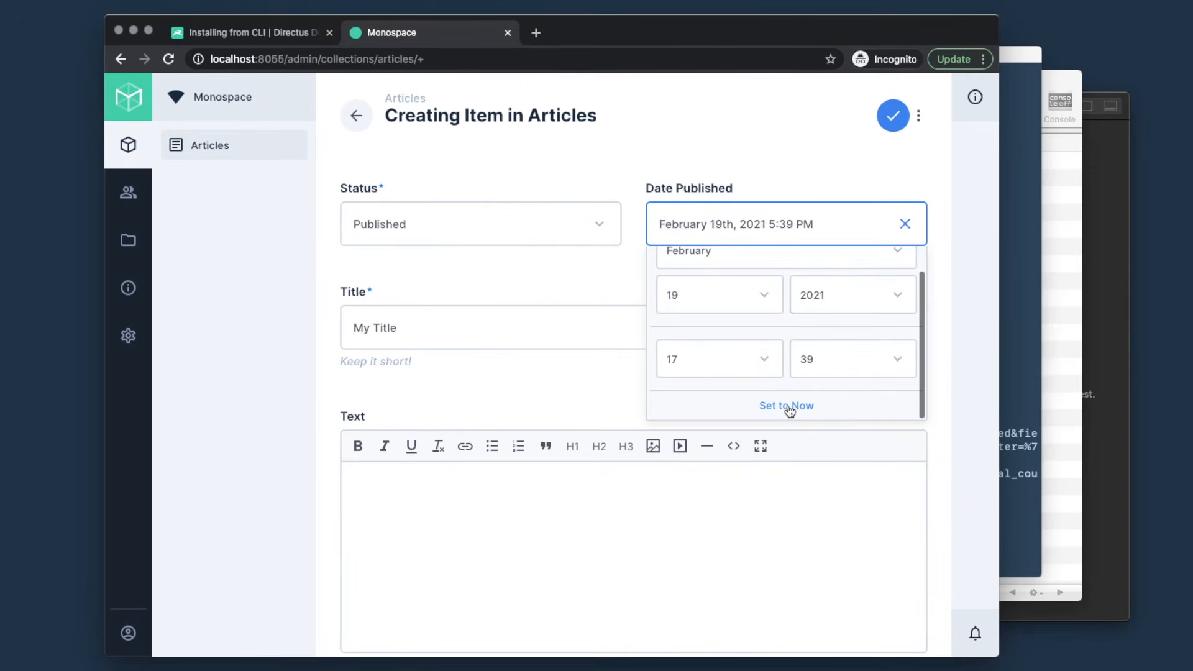
pyautogui.click(766, 145)
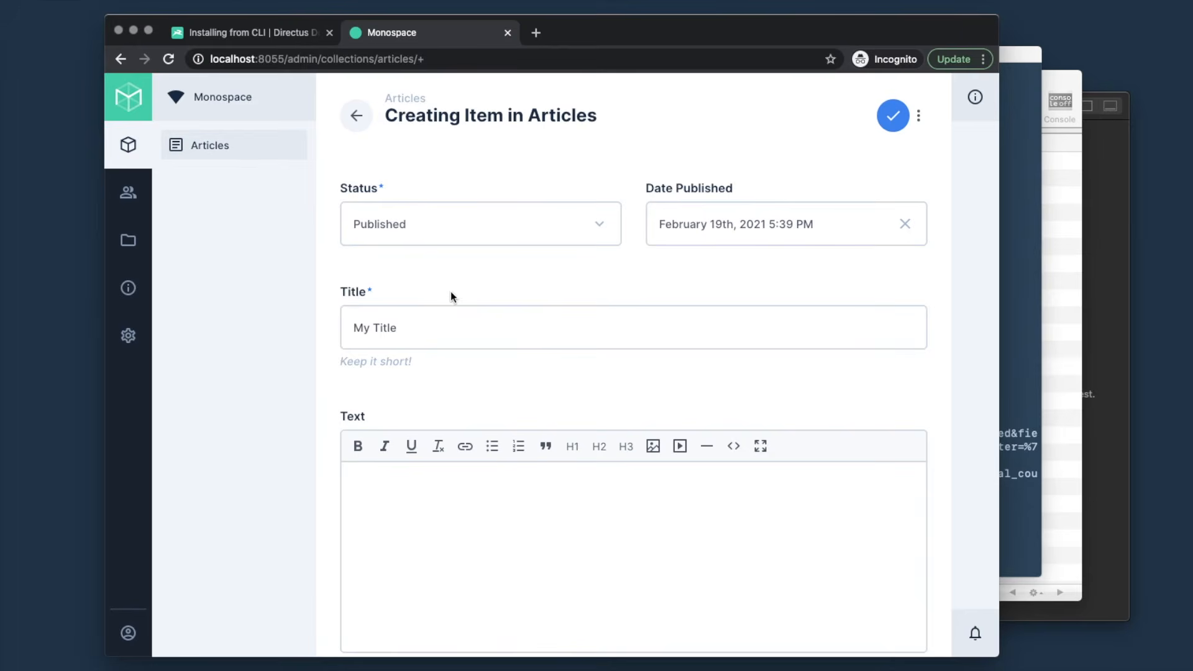
# - Keep the title 'My Title' and write 'Lorem ipsum' as the body text
pyautogui.click(429, 329)
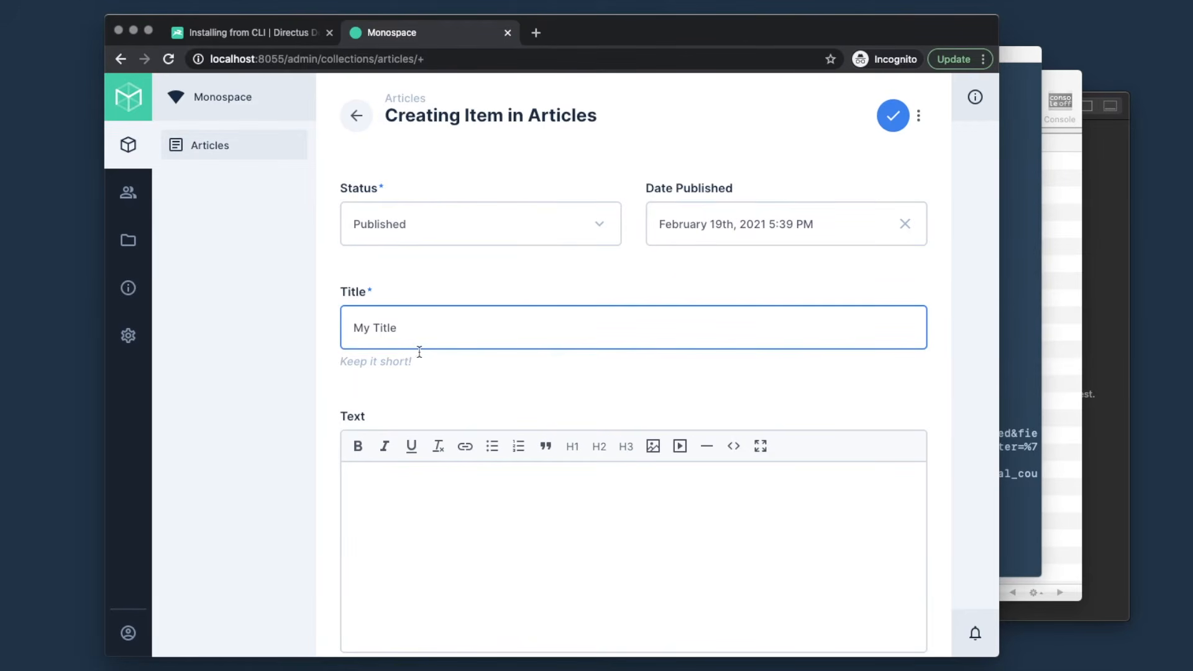
pyautogui.click(331, 367)
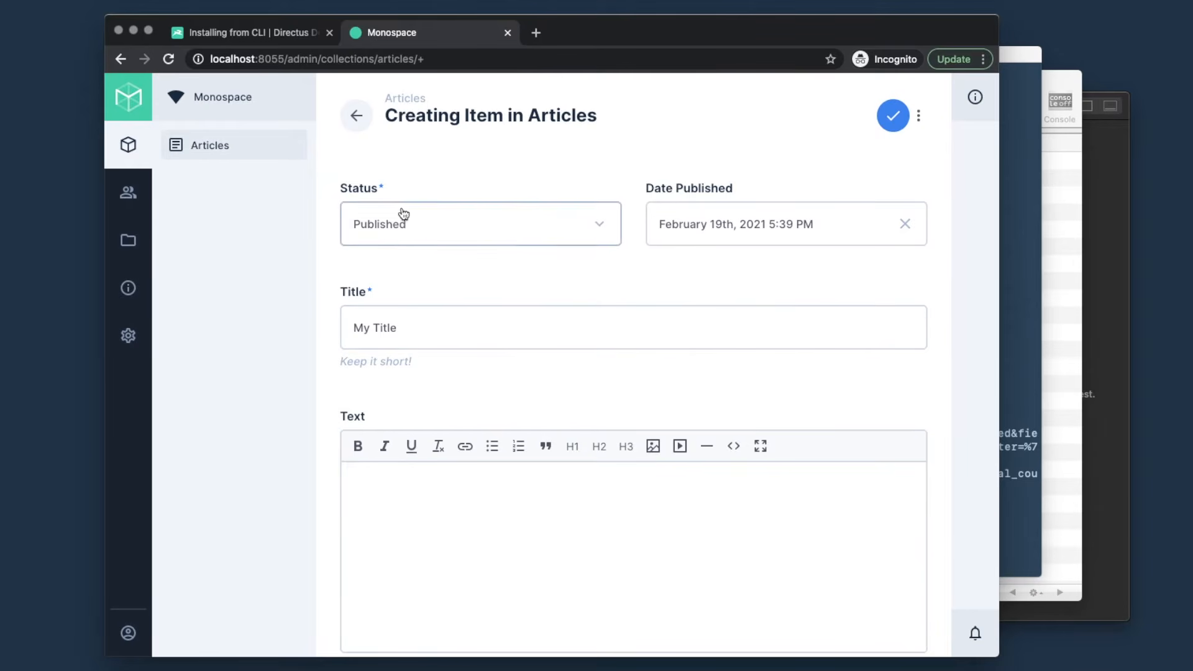
pyautogui.scroll(-3, 461, 466)
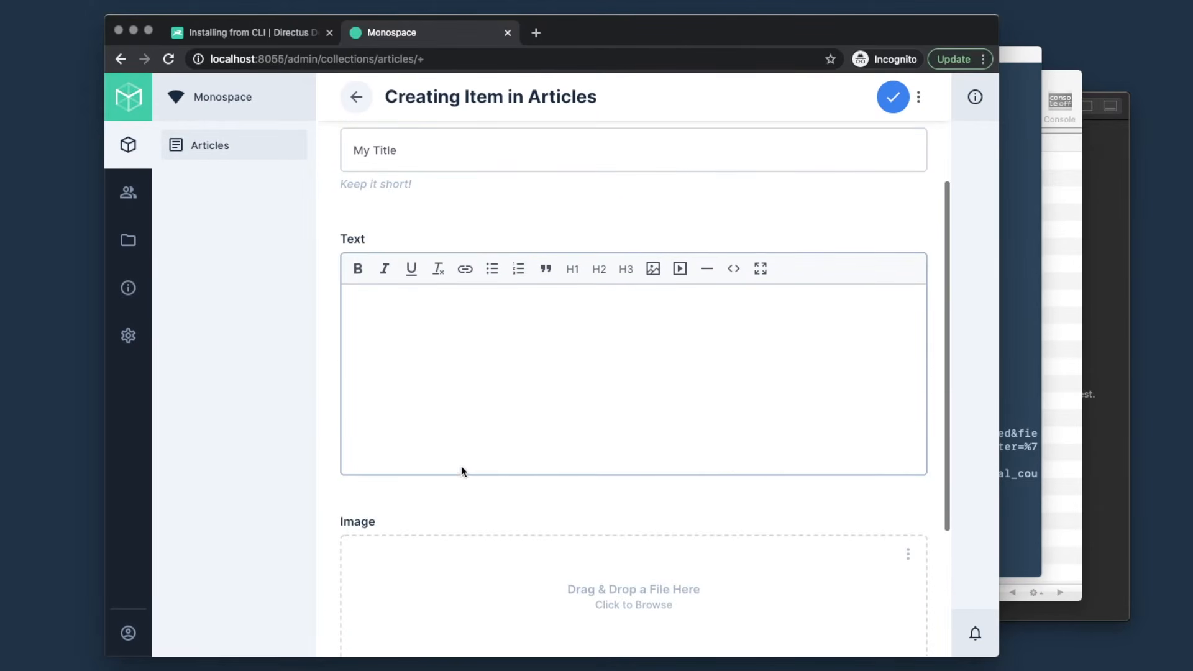
pyautogui.click(472, 397)
pyautogui.write('Lorem')
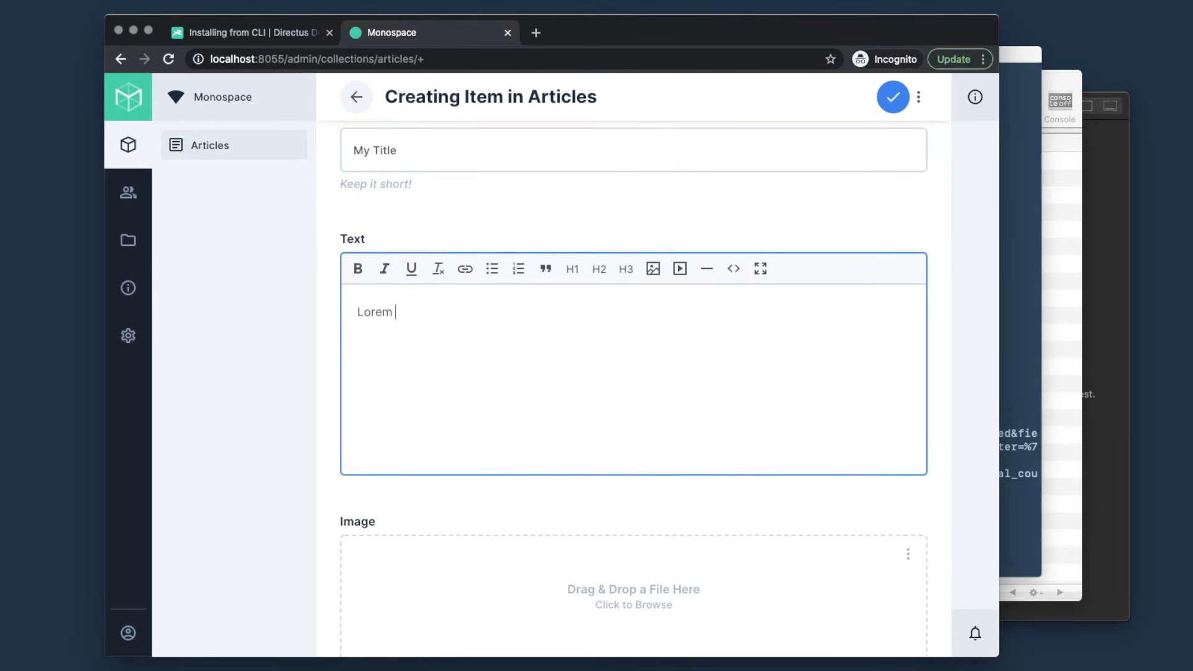
pyautogui.write(' ipsum...')
pyautogui.scroll(-3, 530, 420)
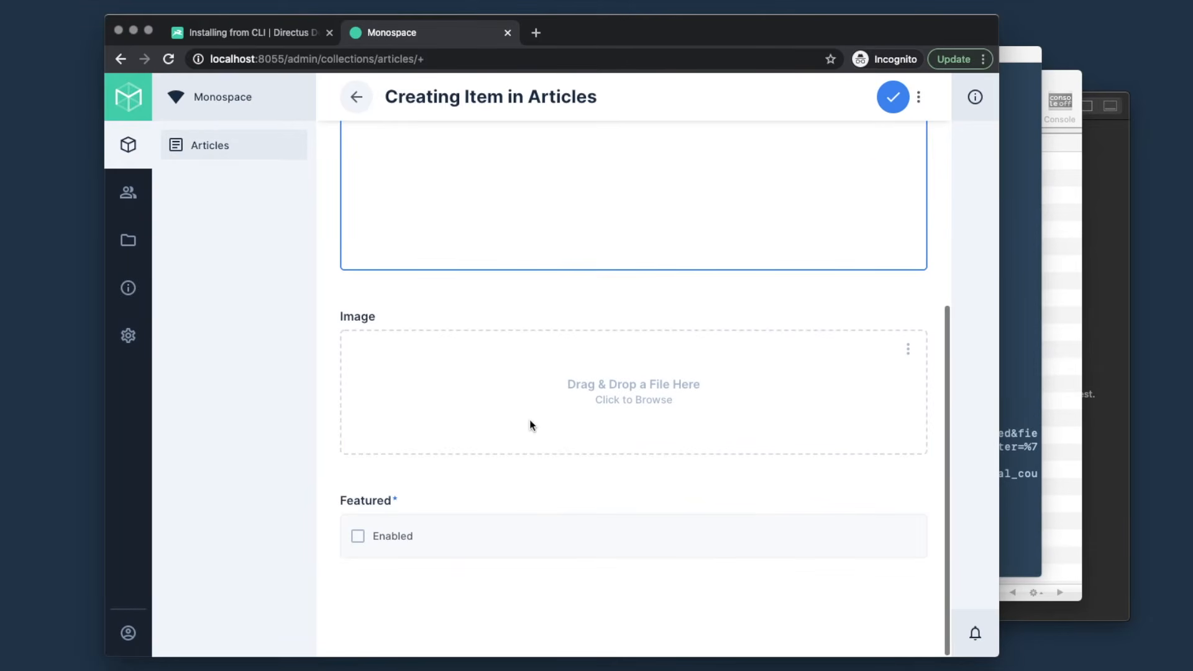
# - Attach the Evening Sky image from the file library and enable Featured
pyautogui.click(909, 351)
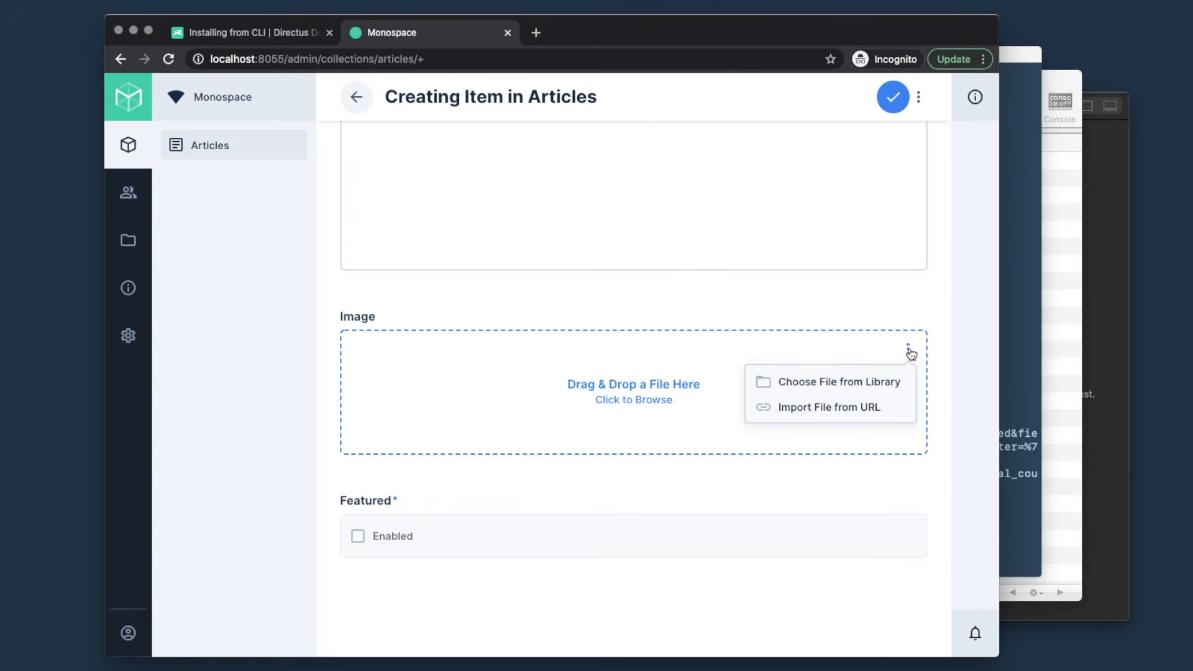
pyautogui.click(842, 386)
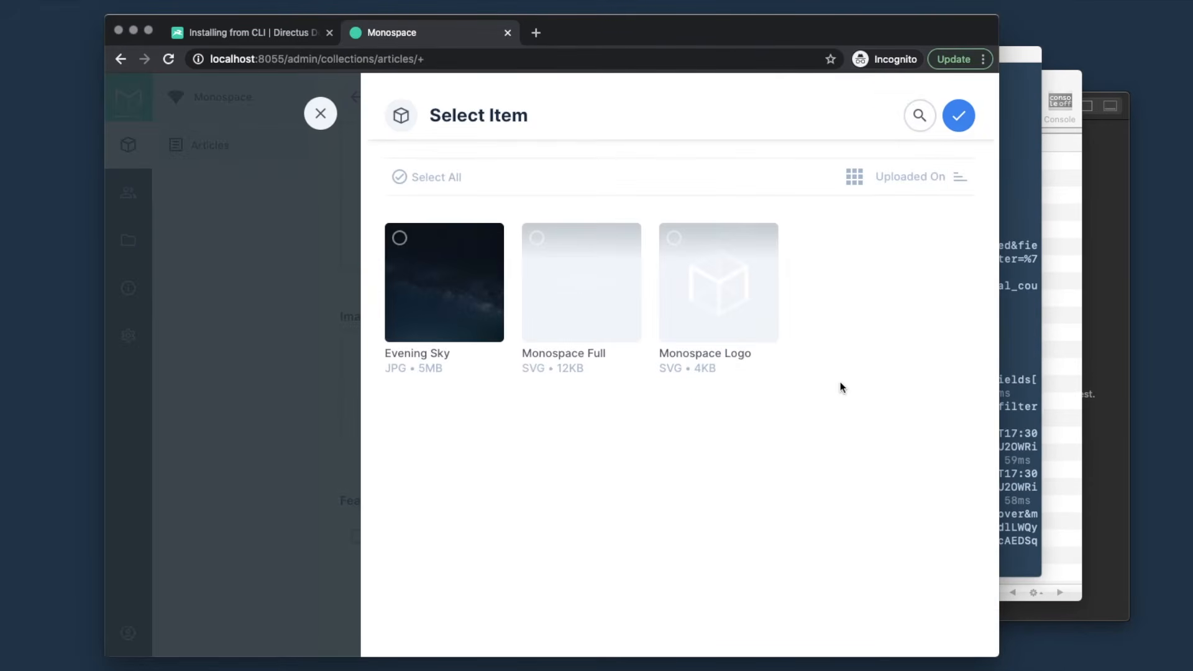
pyautogui.click(416, 261)
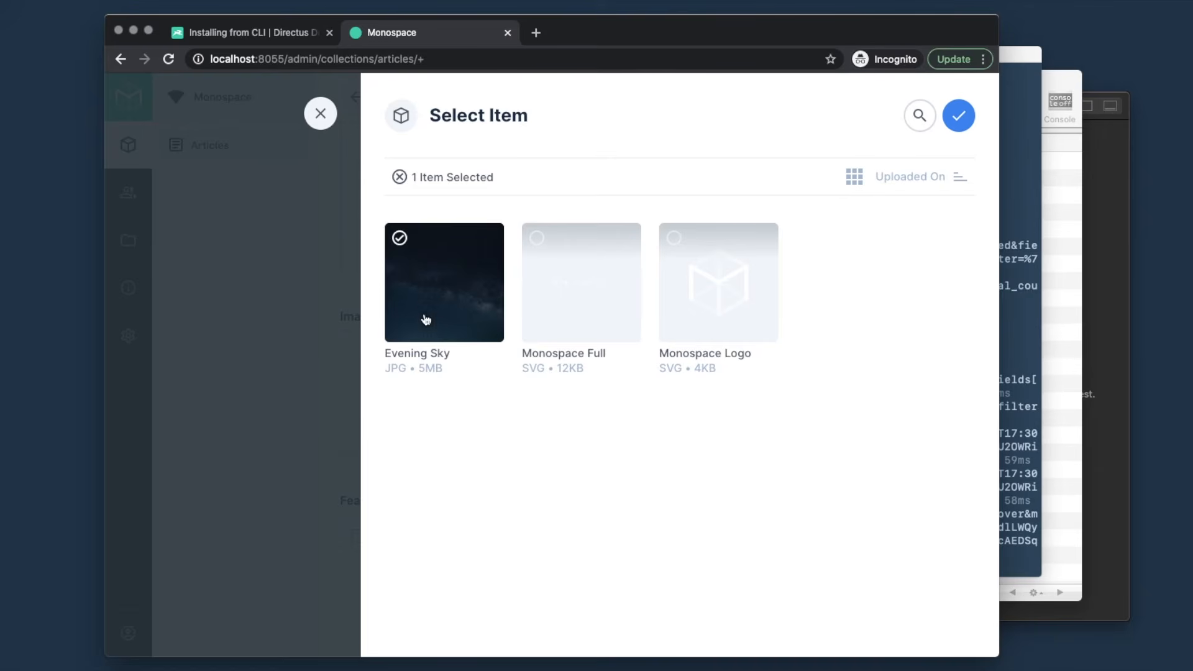
pyautogui.click(958, 116)
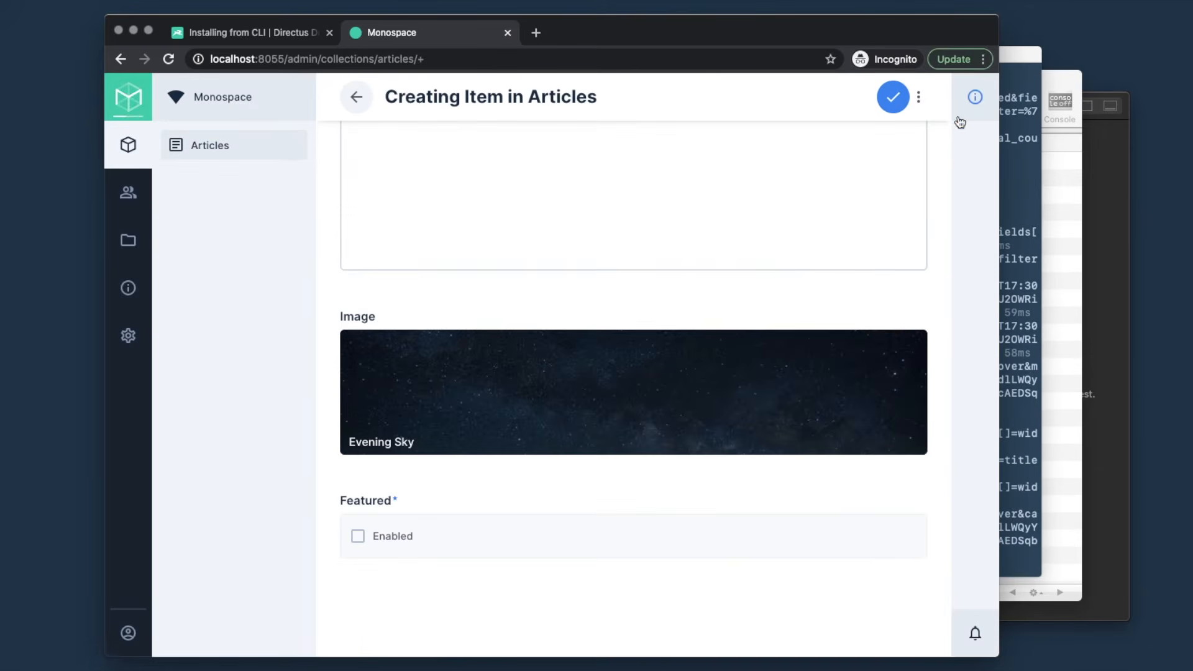
pyautogui.click(433, 547)
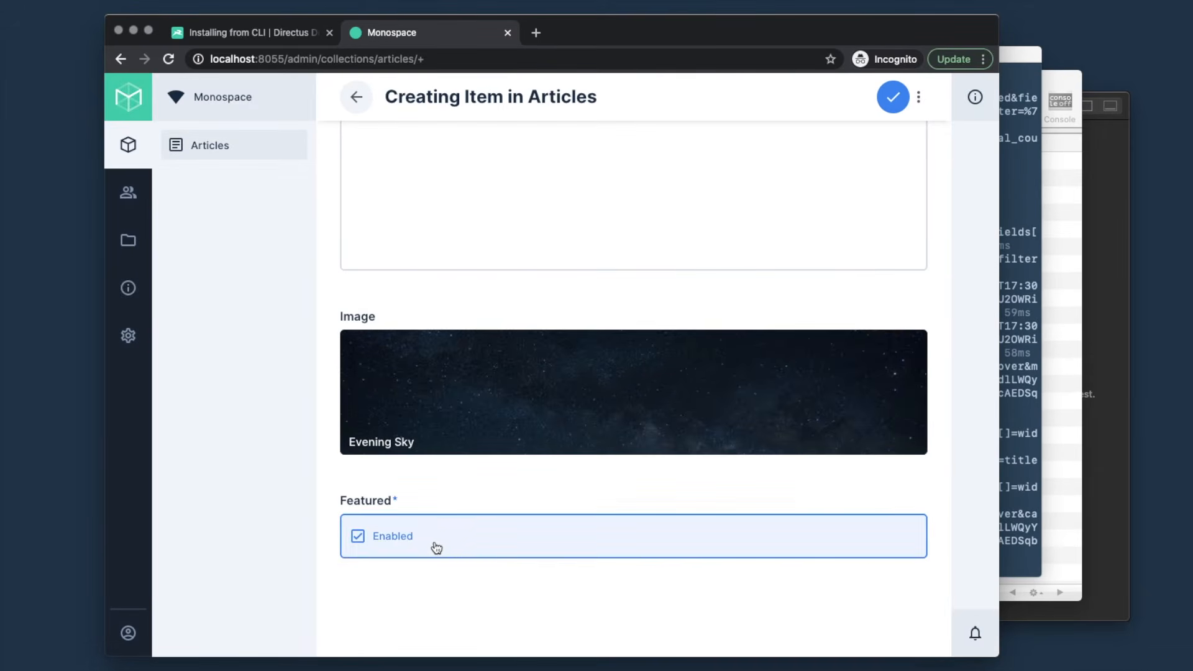
pyautogui.moveTo(691, 377)
pyautogui.scroll(2, 696, 369)
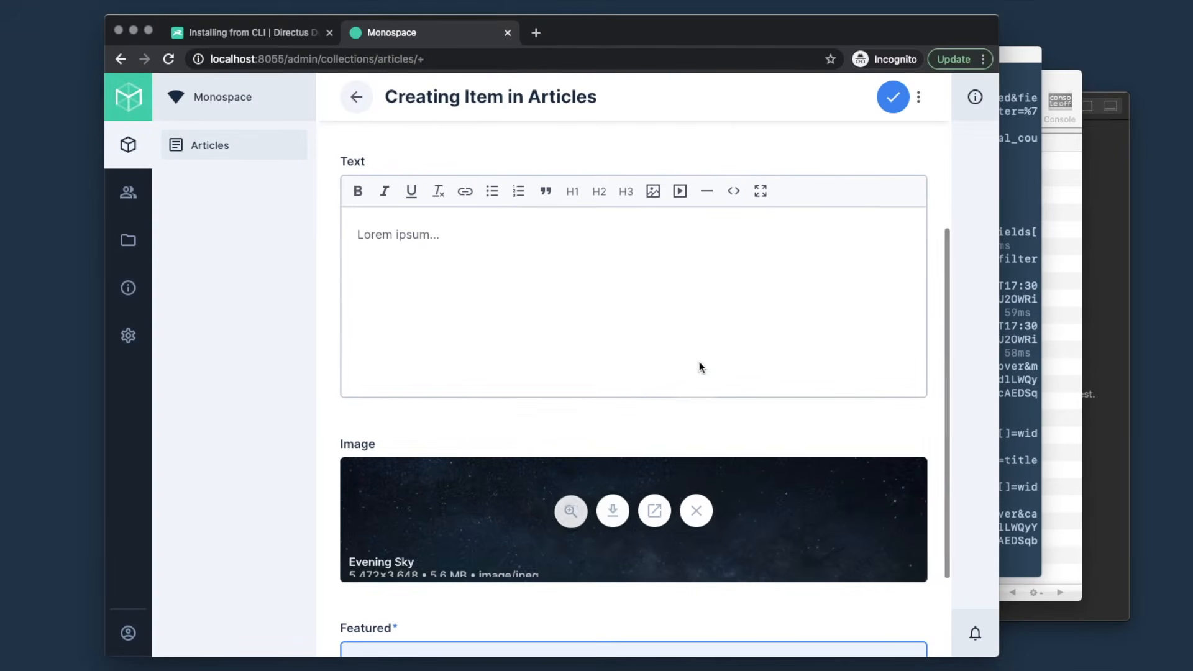
# - Save the My Title article, then order the table columns with Status first and Title second
pyautogui.click(895, 97)
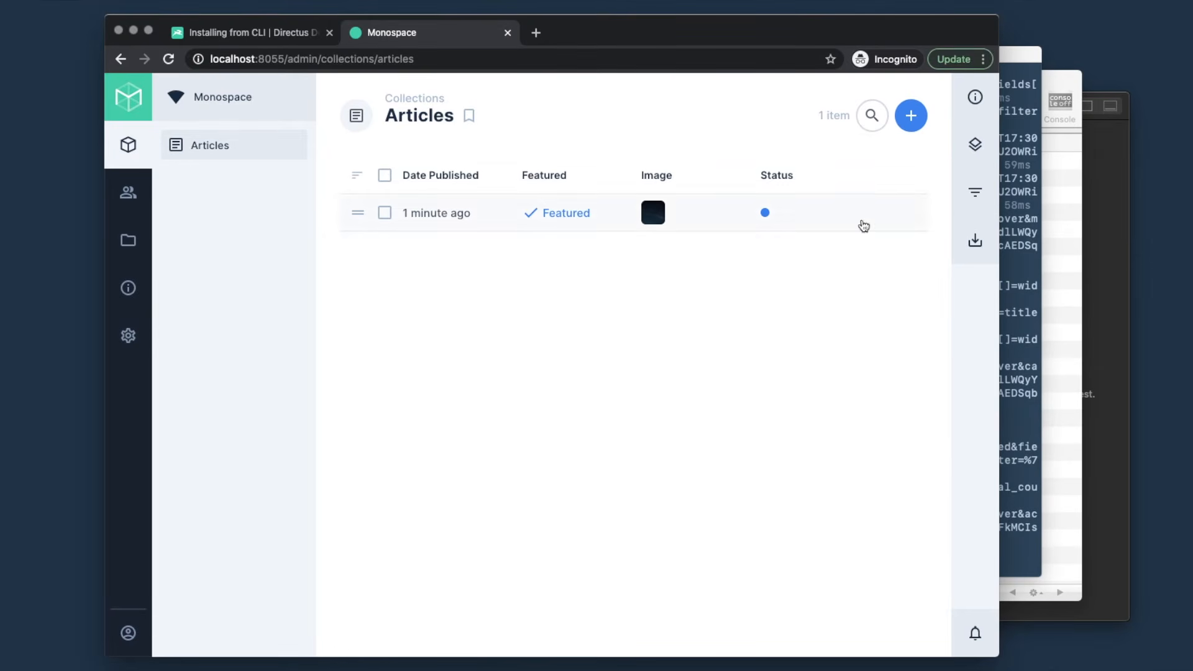
pyautogui.click(974, 144)
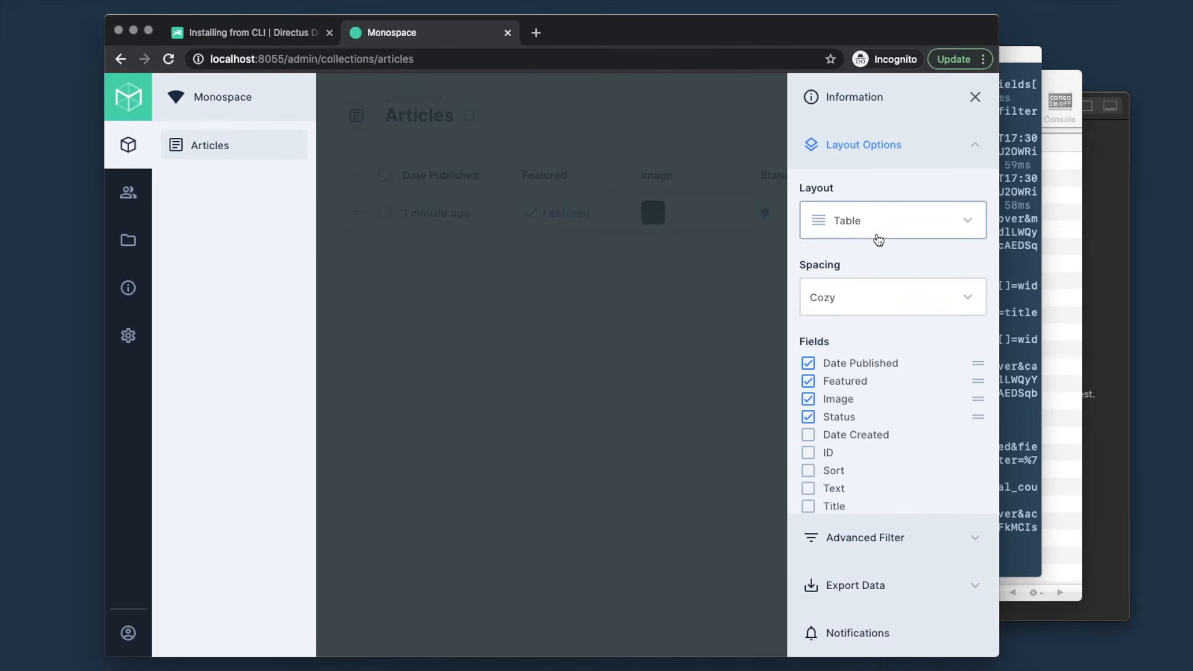
pyautogui.click(858, 225)
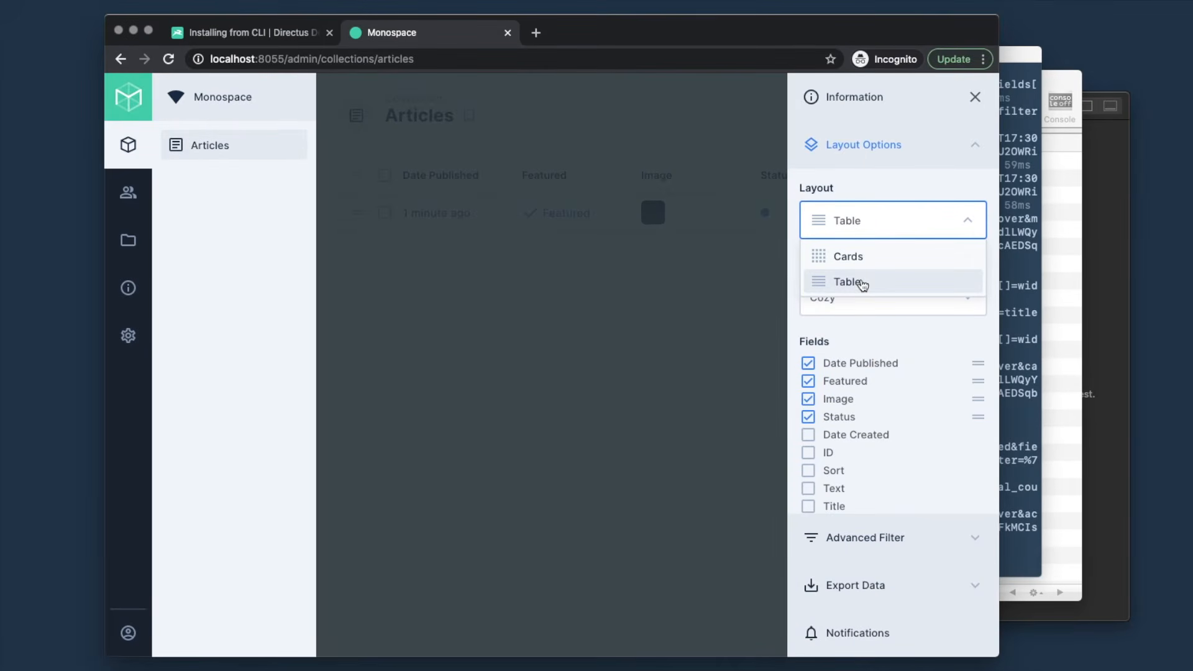
pyautogui.click(911, 182)
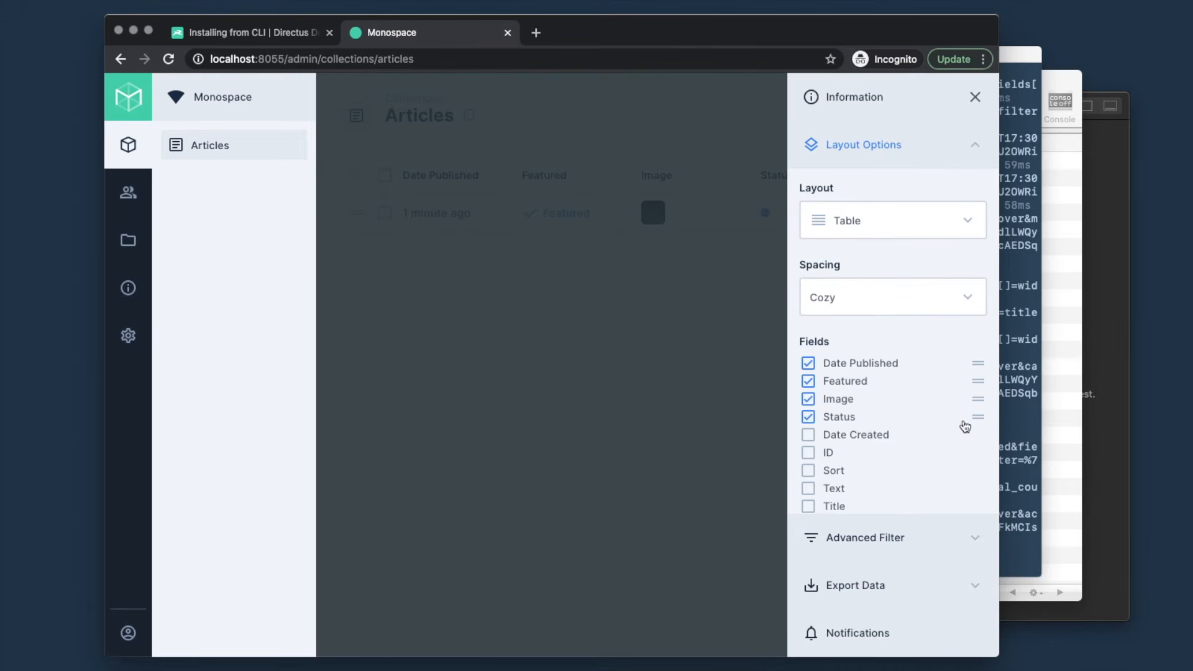
pyautogui.moveTo(978, 417); pyautogui.dragTo(978, 363)
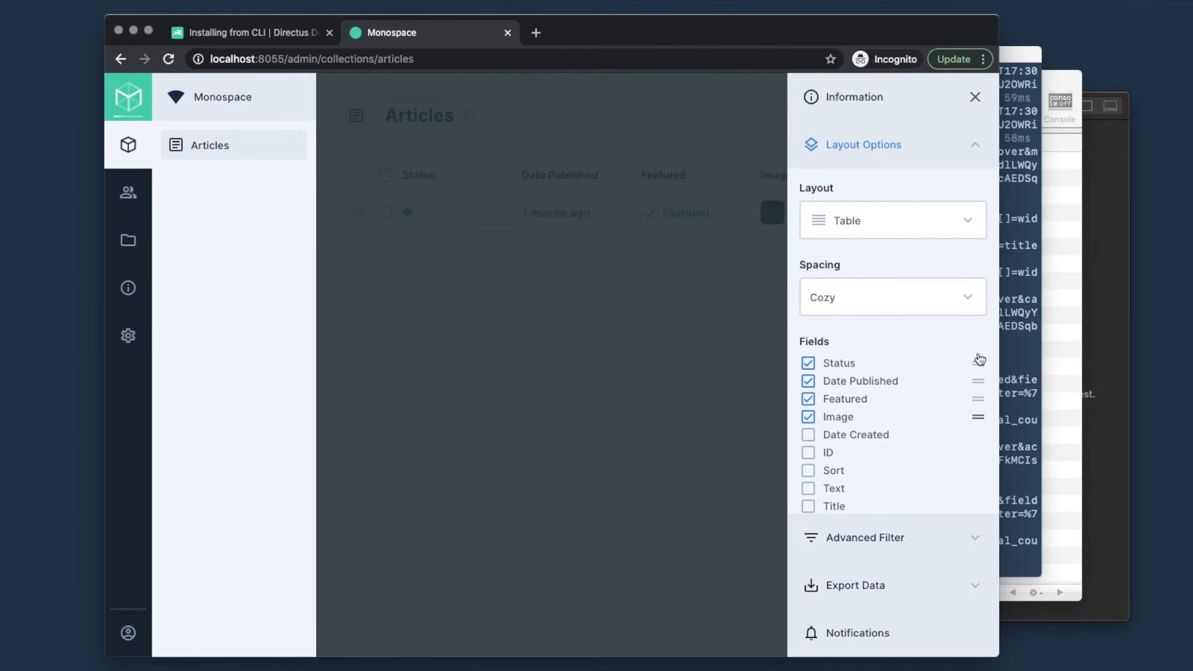
pyautogui.click(808, 505)
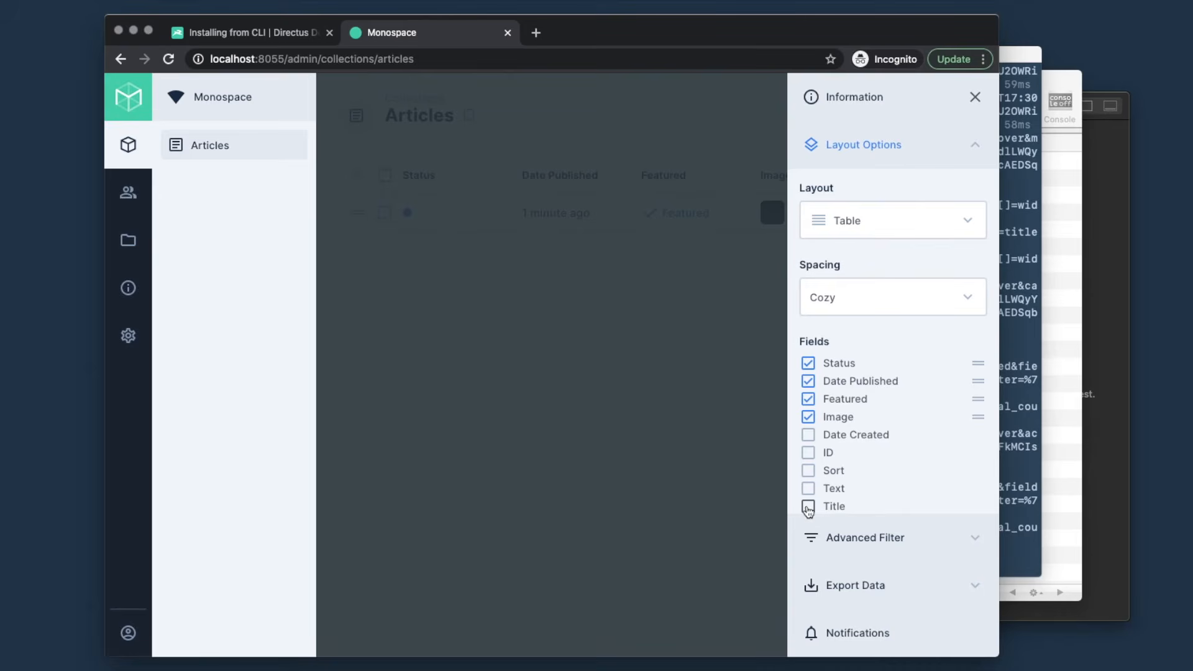
pyautogui.moveTo(972, 439); pyautogui.dragTo(977, 391)
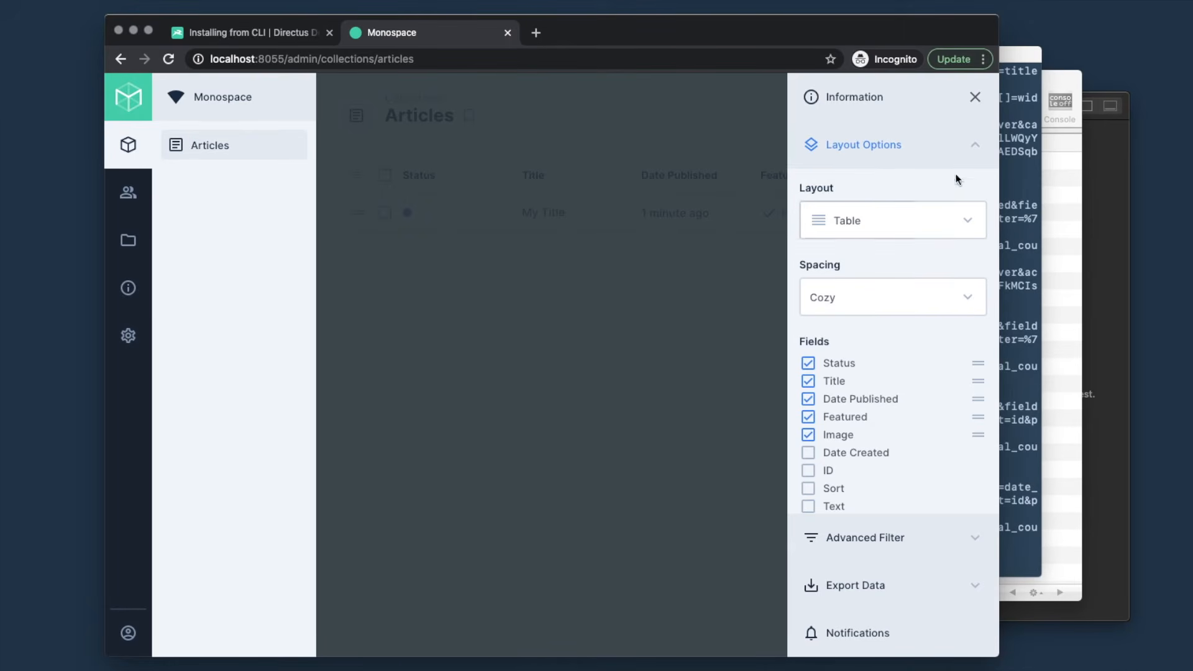
pyautogui.click(976, 98)
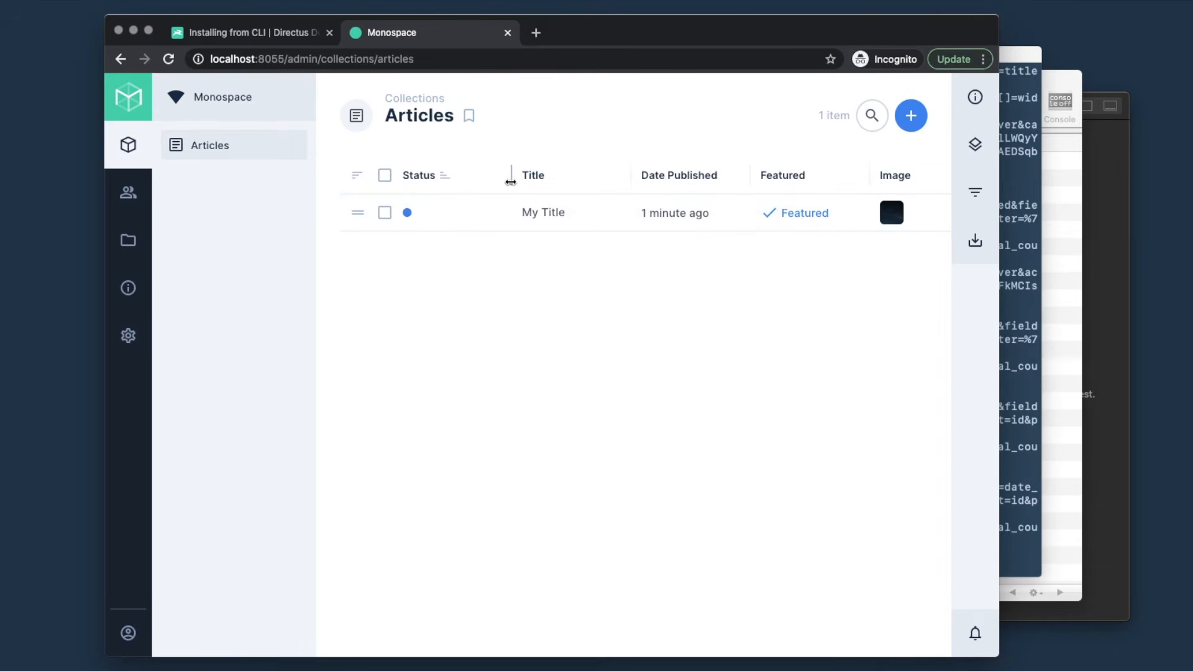
# - Narrow the Status column, widen Title and Date Published, and hide the Featured column
pyautogui.moveTo(511, 180); pyautogui.dragTo(414, 180)
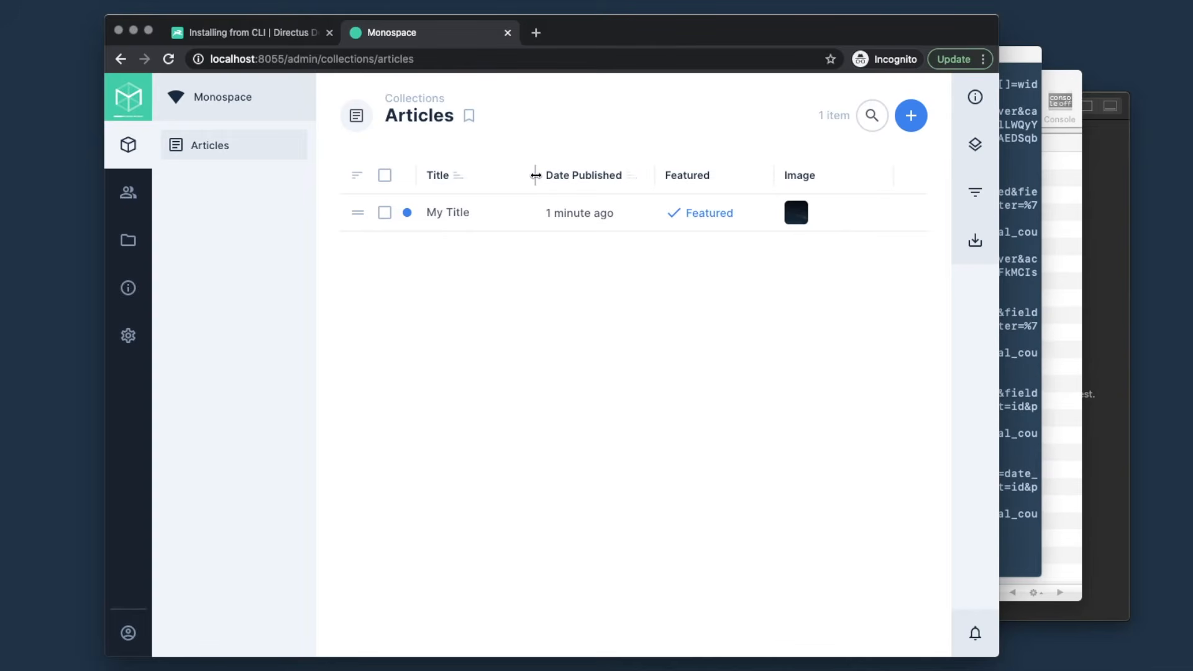
pyautogui.moveTo(535, 177); pyautogui.dragTo(550, 177)
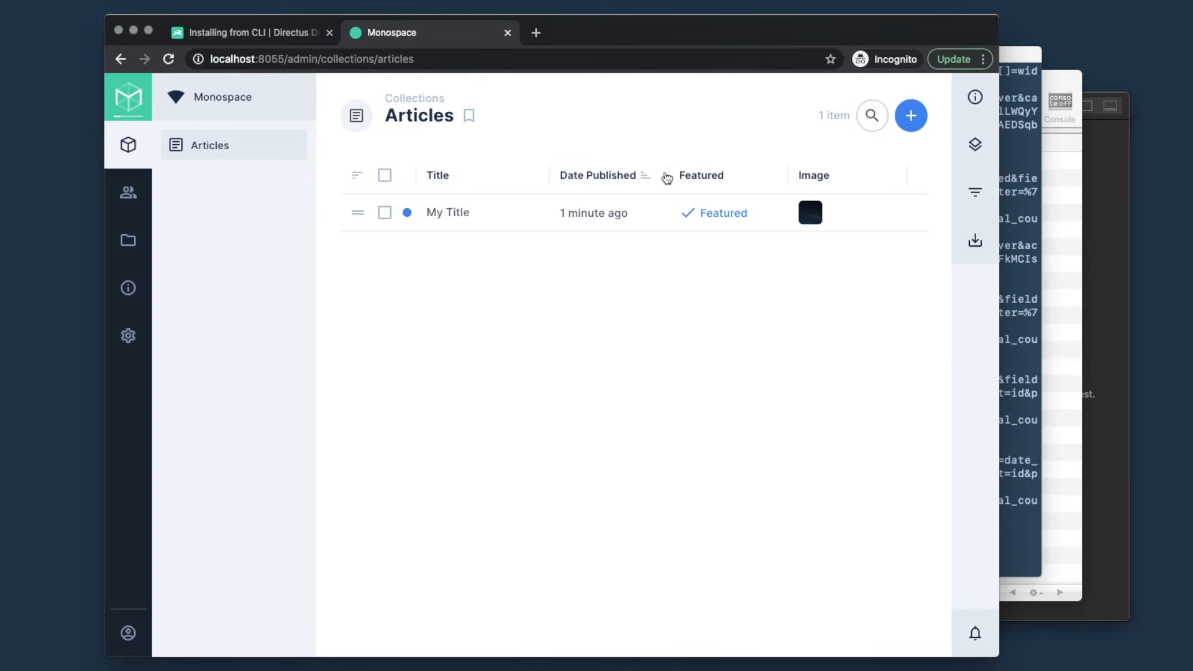
pyautogui.moveTo(668, 178); pyautogui.dragTo(694, 179)
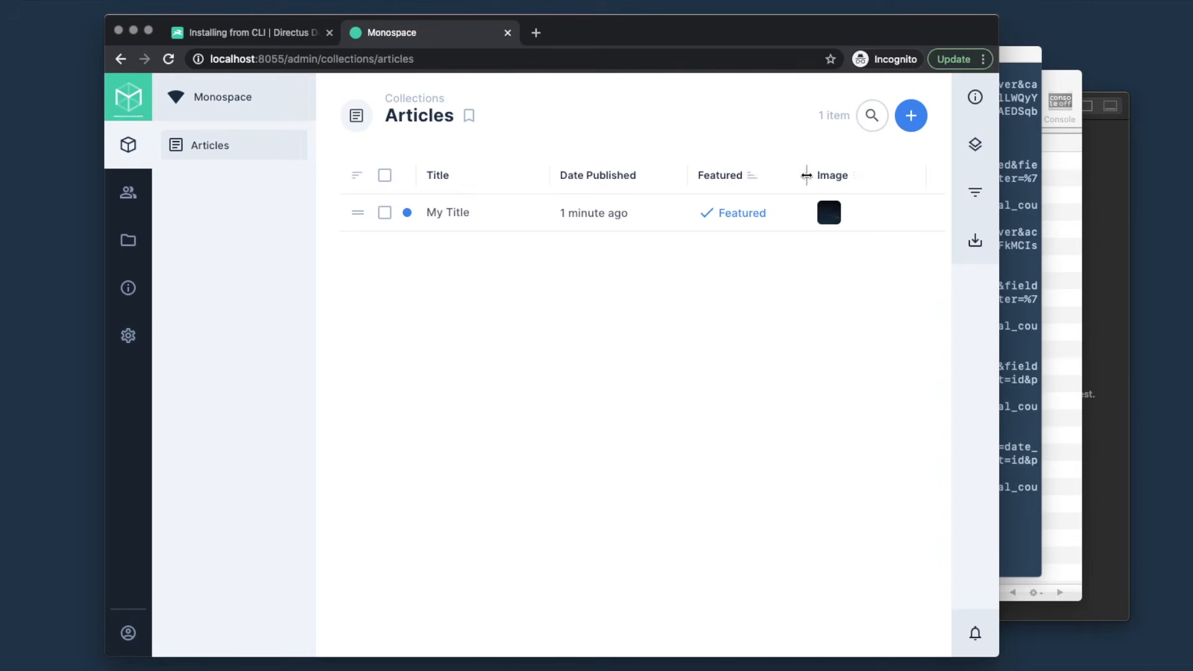
pyautogui.moveTo(806, 175); pyautogui.dragTo(819, 175)
pyautogui.click(975, 144)
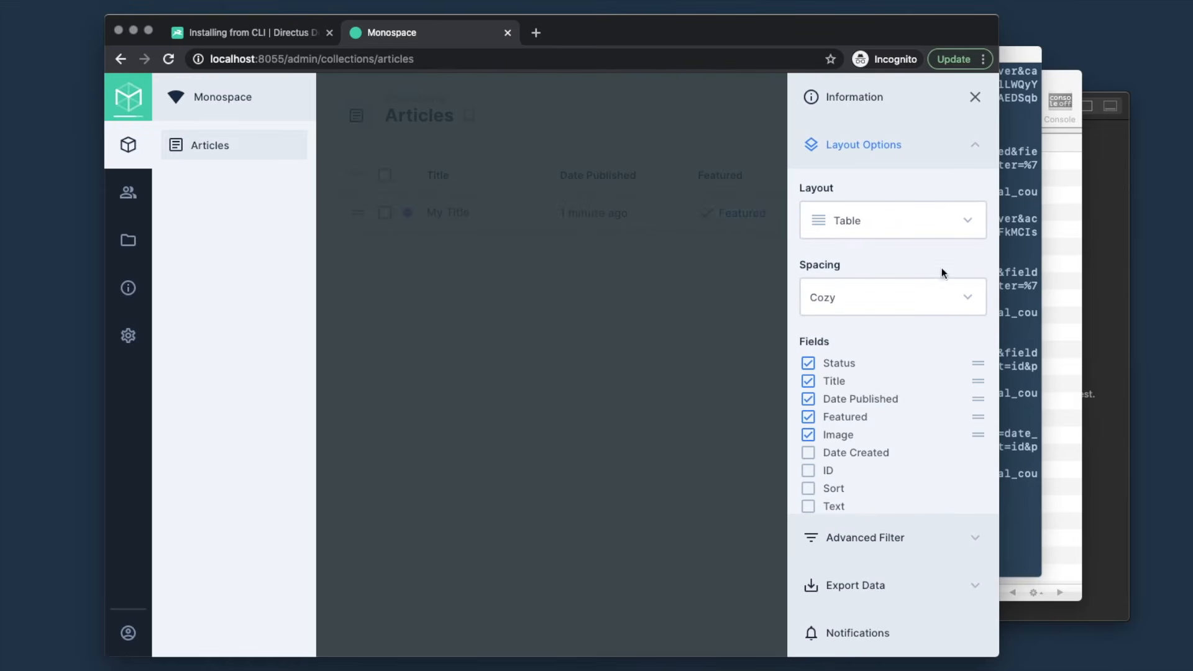
pyautogui.click(808, 416)
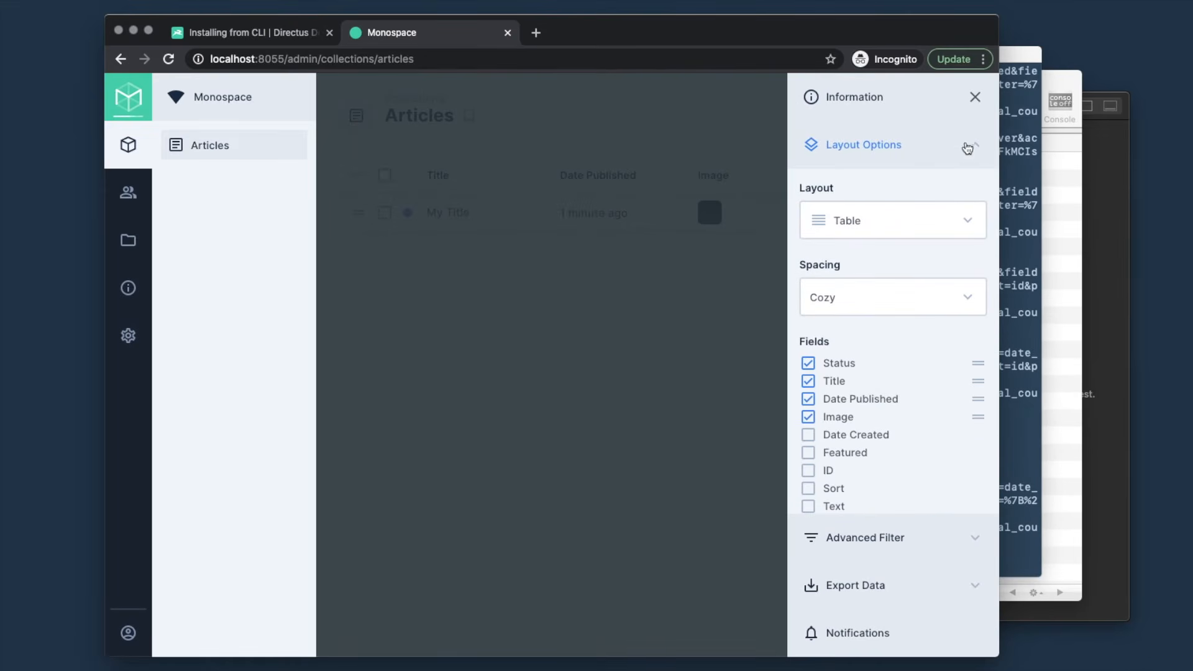
pyautogui.click(975, 97)
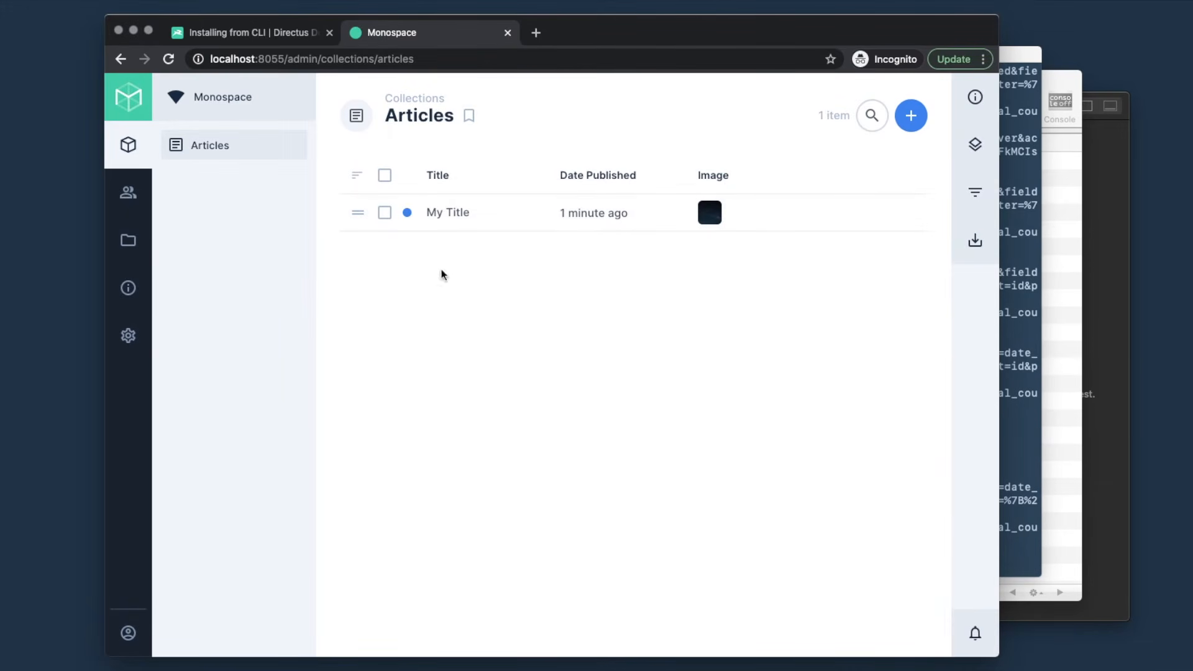
# - Look at the article search box and advanced filter fields, then bring Sequel Pro forward
pyautogui.click(861, 118)
pyautogui.click(908, 319)
pyautogui.click(976, 198)
pyautogui.click(883, 252)
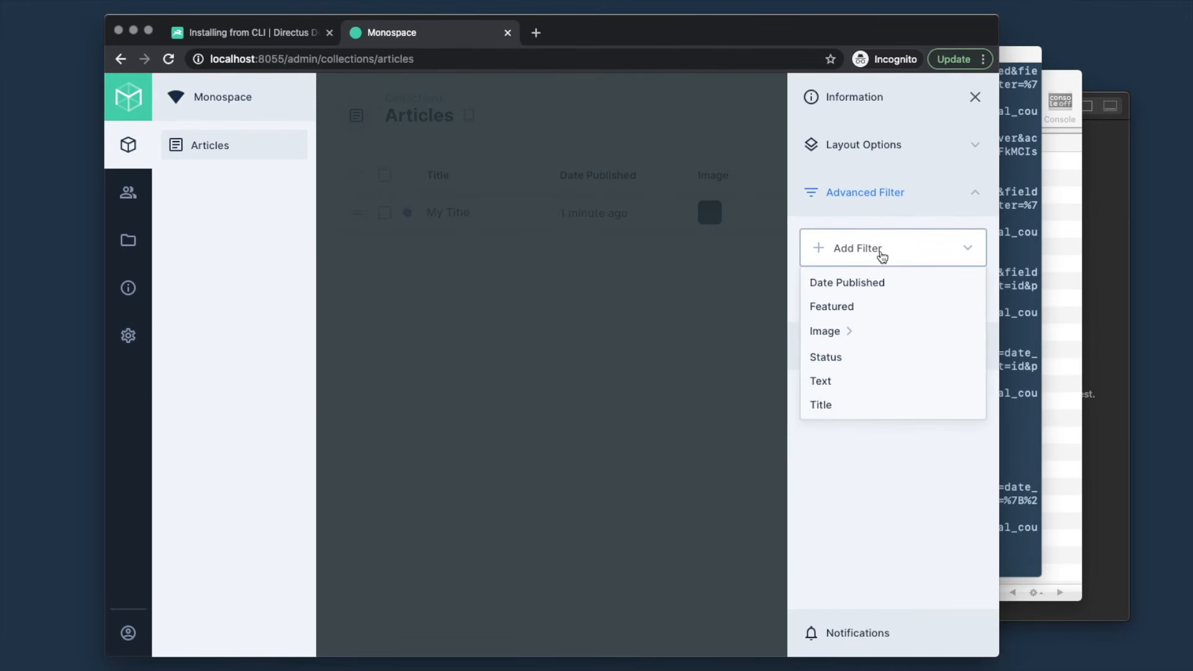
pyautogui.click(756, 323)
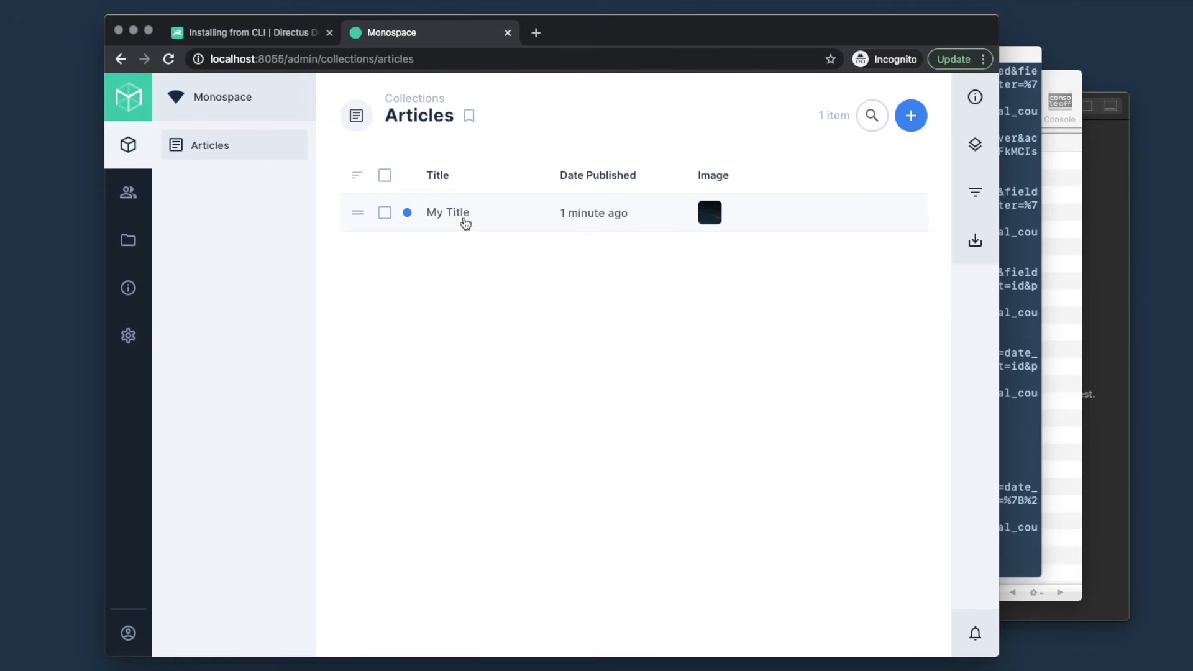
pyautogui.click(1049, 78)
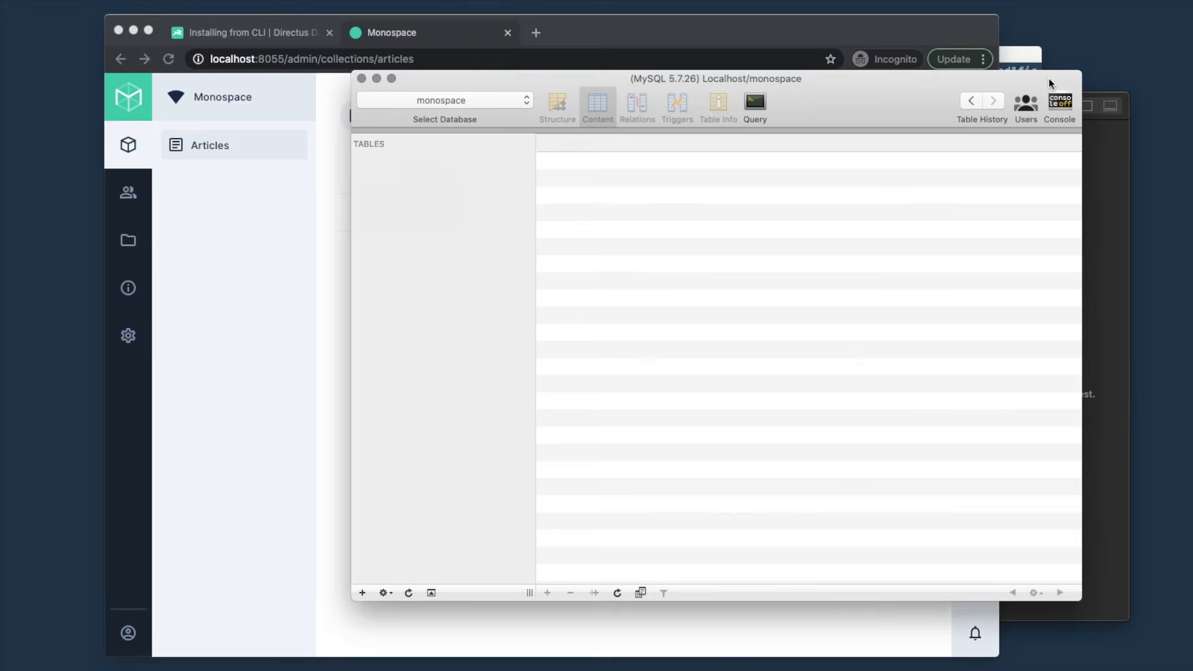
# - Refresh the monospace table list and show the articles table's Structure view
pyautogui.click(409, 593)
pyautogui.click(413, 176)
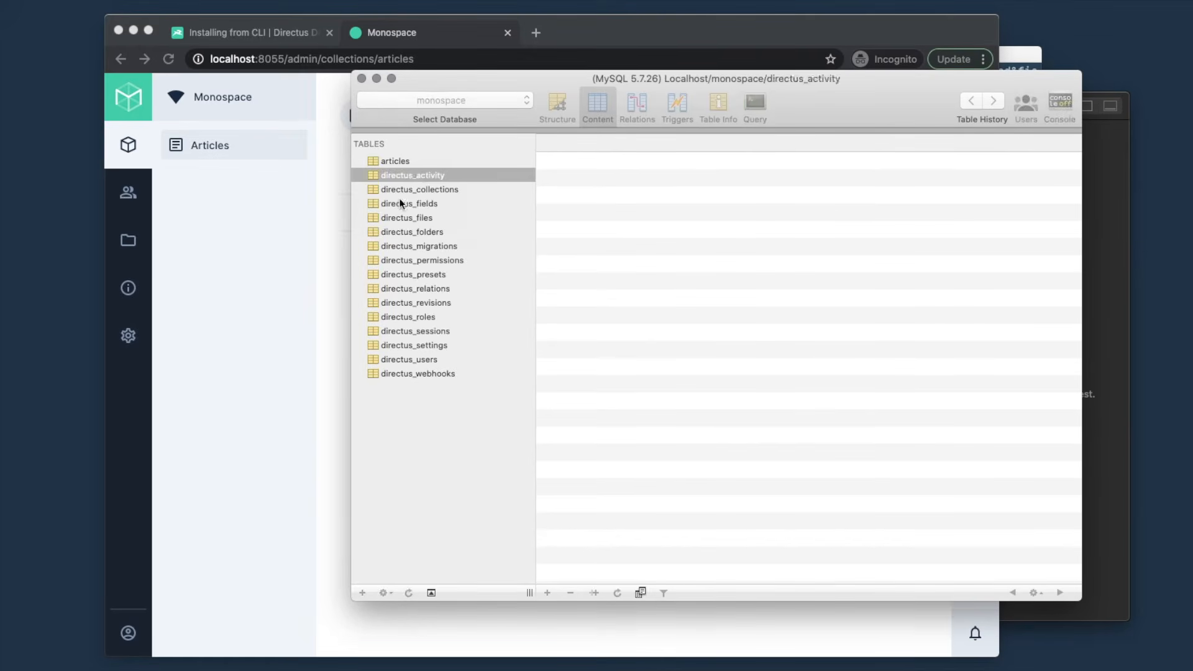
pyautogui.keyDown('shift'); pyautogui.click(408, 373); pyautogui.keyUp('shift')
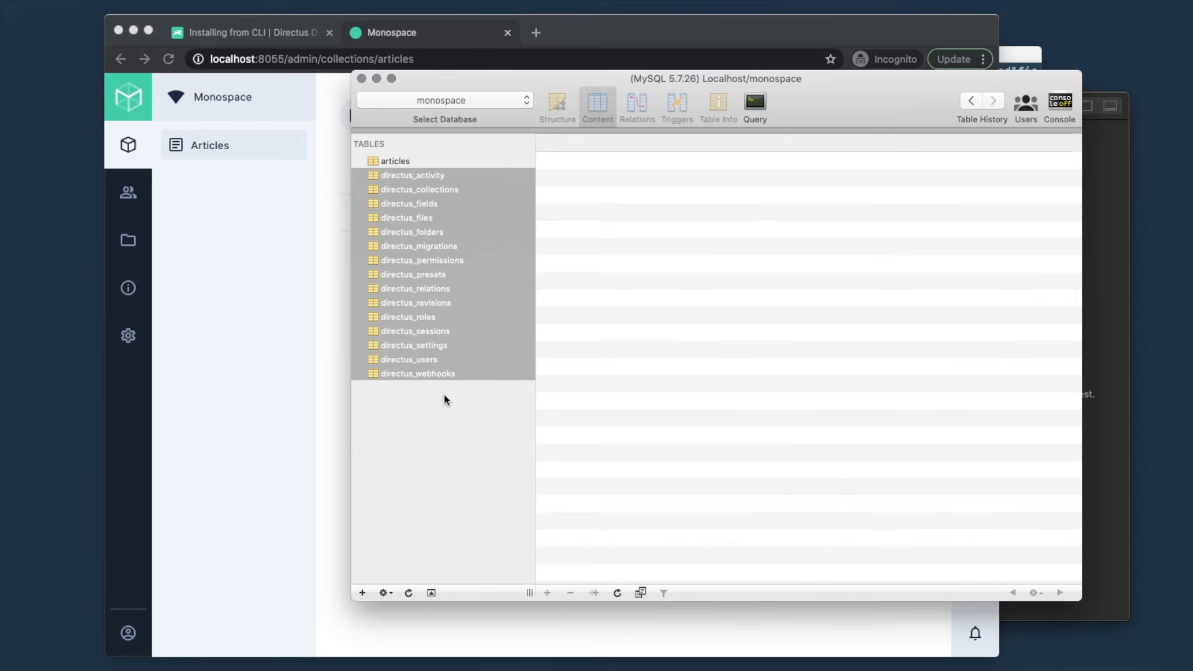
pyautogui.click(413, 161)
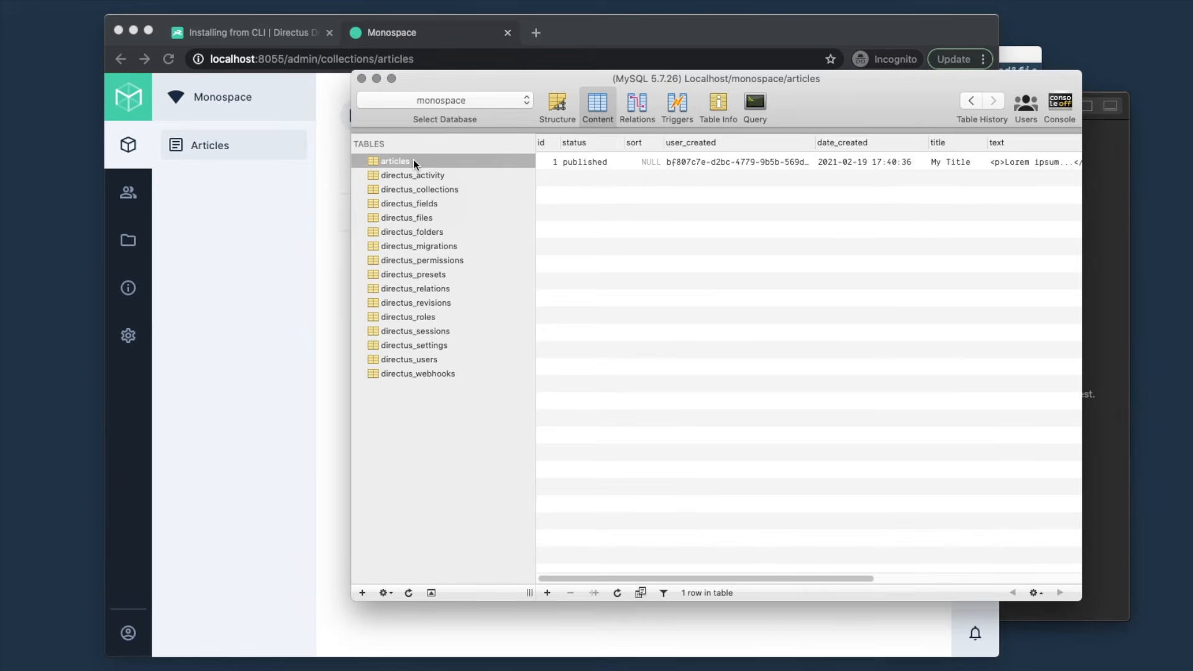
pyautogui.click(559, 107)
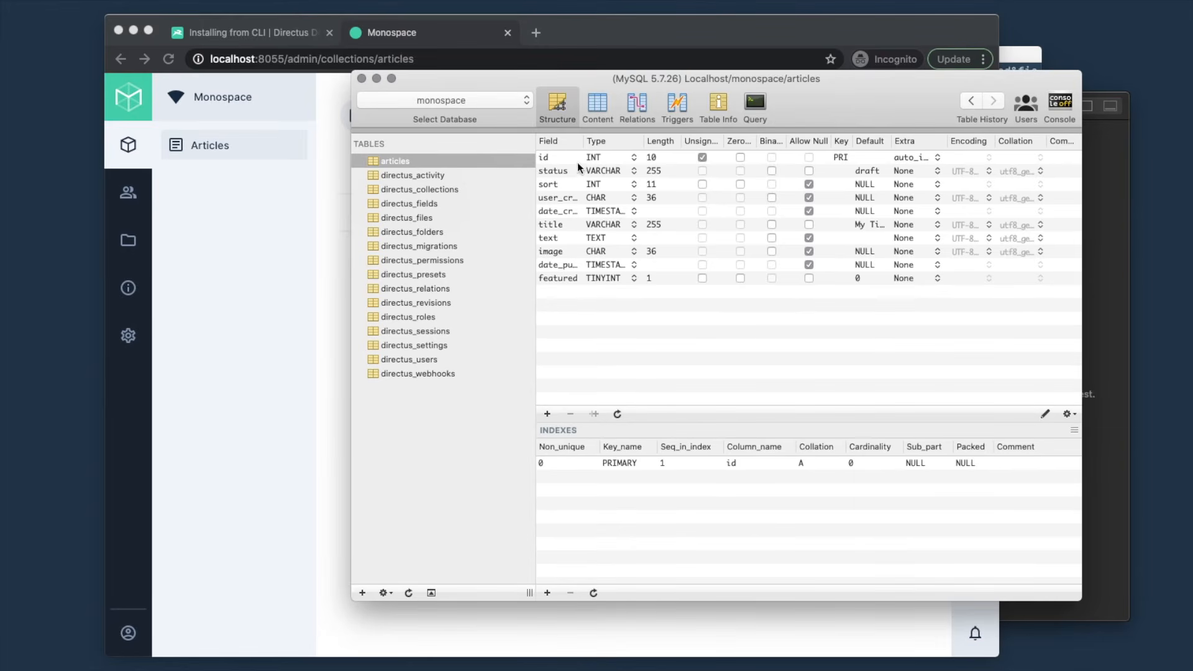
# - Widen the Field and Default columns to inspect the status and title fields
pyautogui.moveTo(584, 141); pyautogui.dragTo(616, 140)
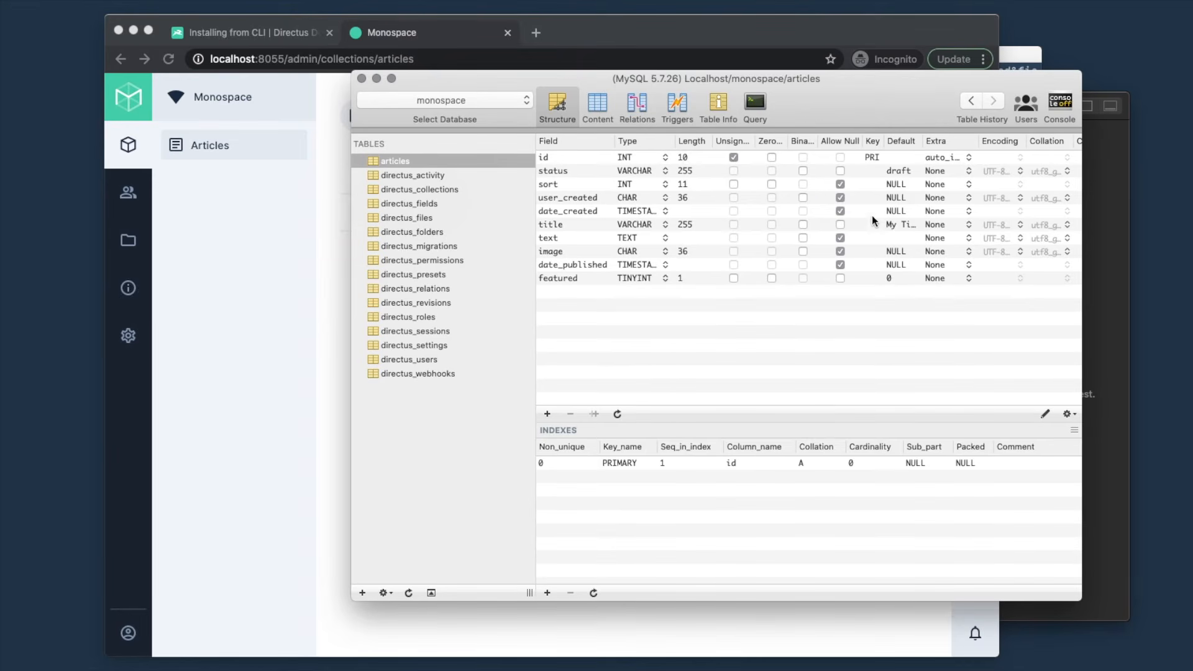
pyautogui.click(906, 169)
pyautogui.click(900, 225)
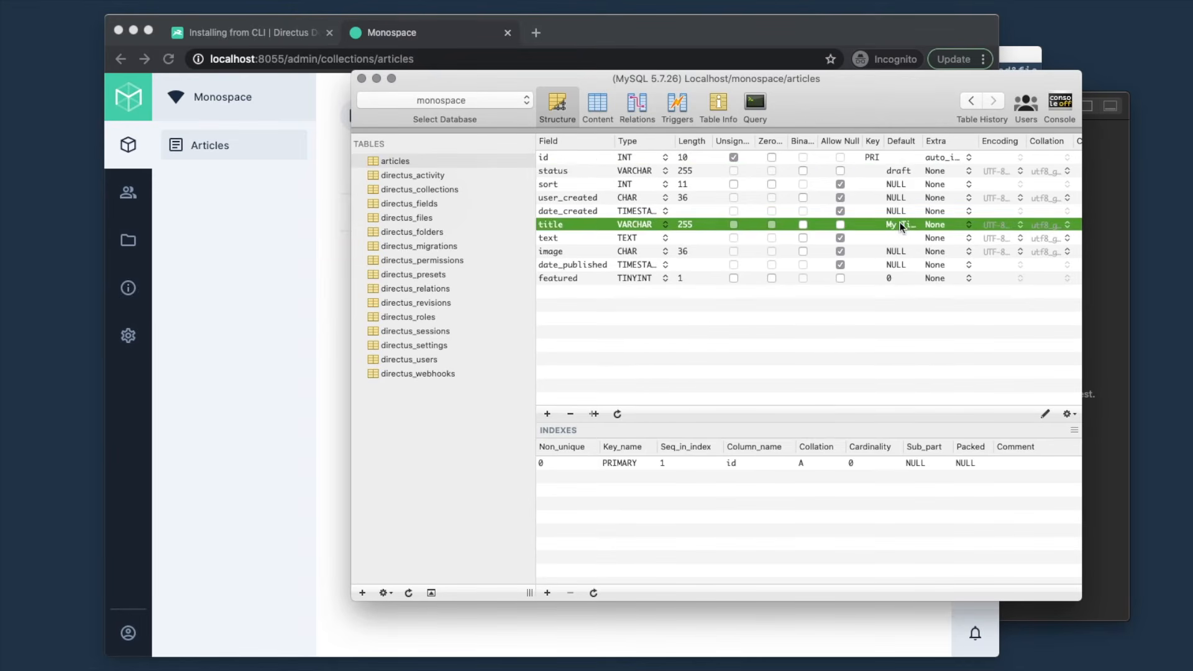
pyautogui.moveTo(921, 141); pyautogui.dragTo(948, 141)
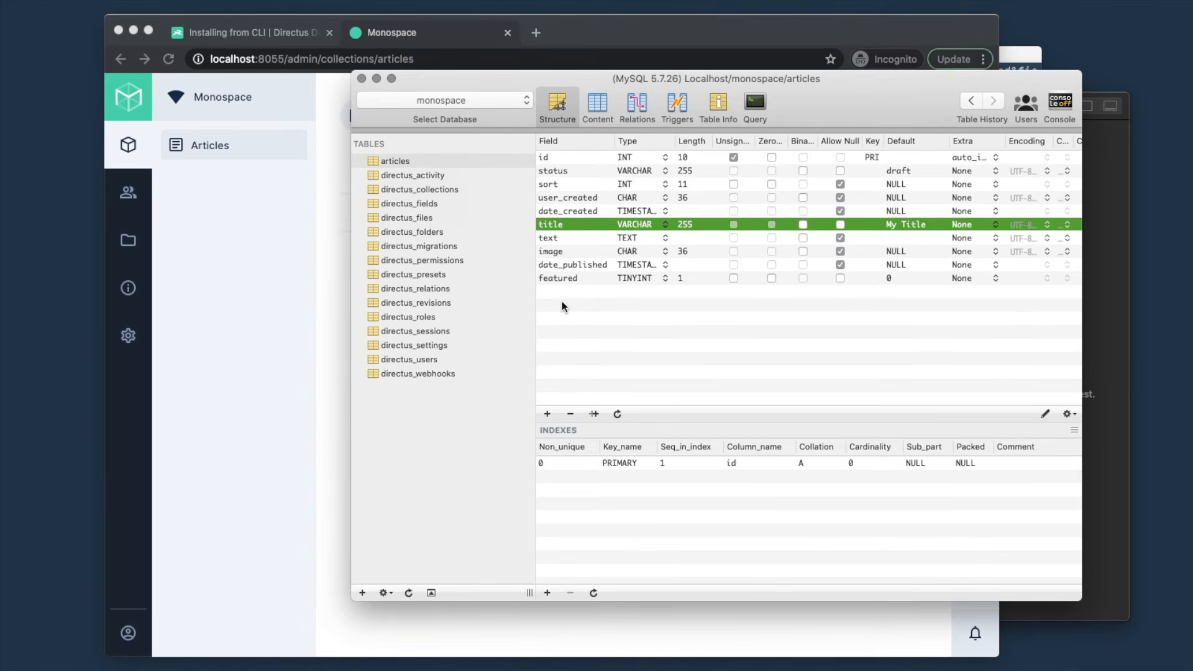
# - Add a nullable author VARCHAR(100) column to articles, then return to the Directus Articles list
pyautogui.press('super+alt+a')
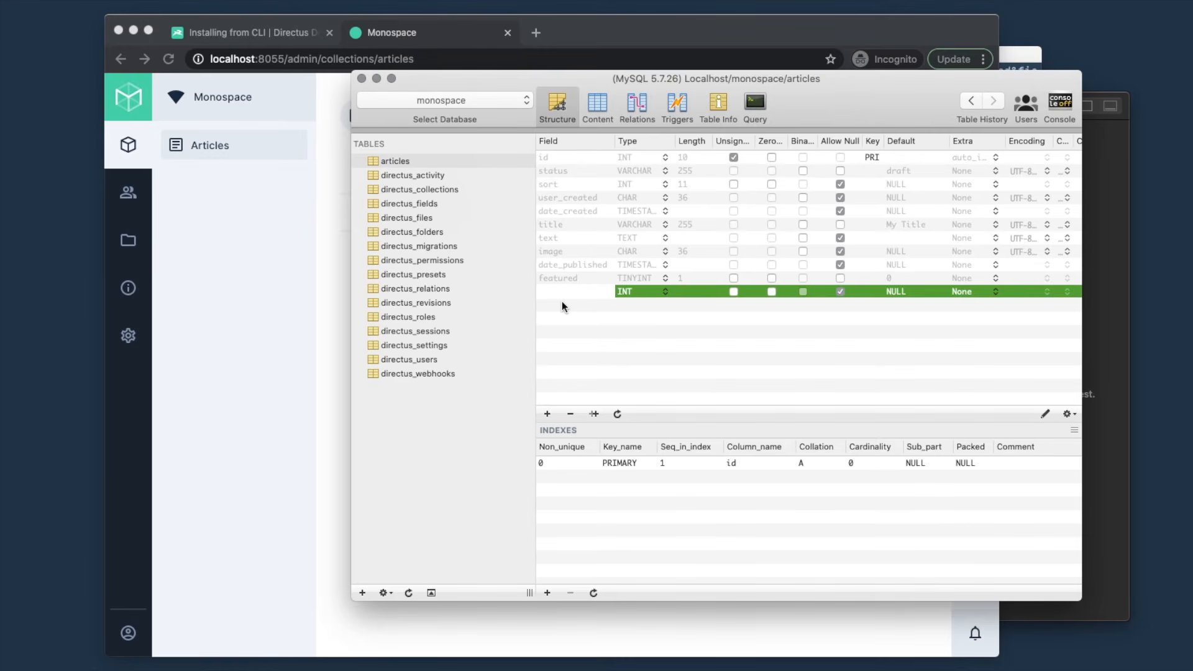
pyautogui.write('author')
pyautogui.press('Tab')
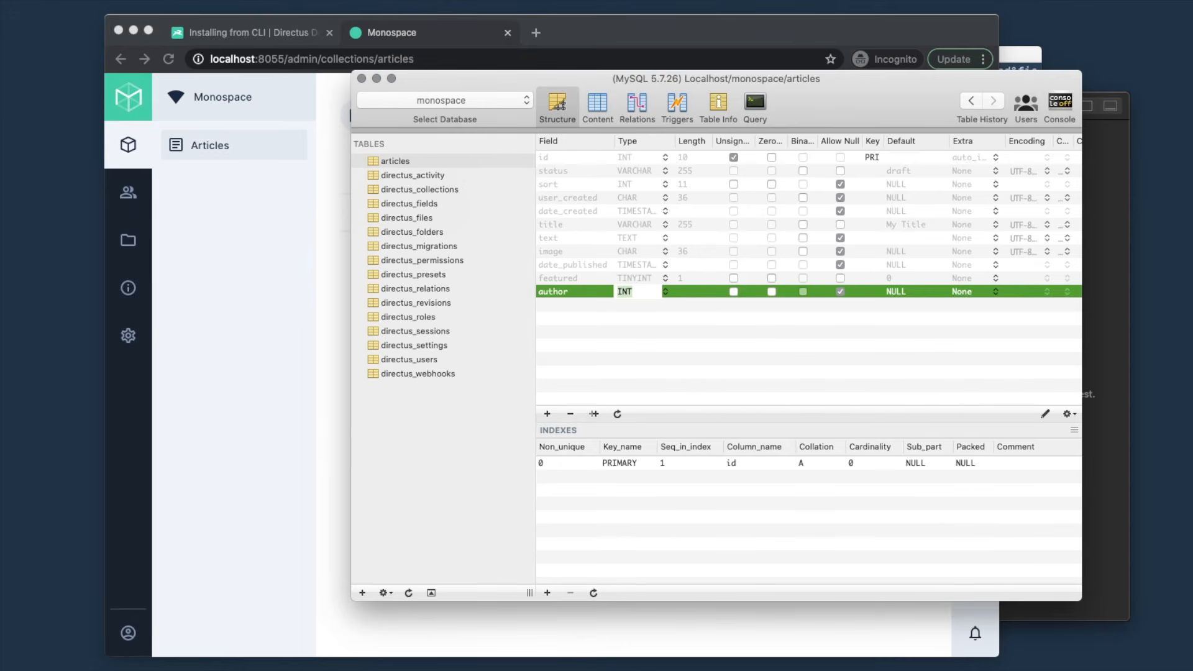
pyautogui.write('VARCHAR')
pyautogui.press('Tab')
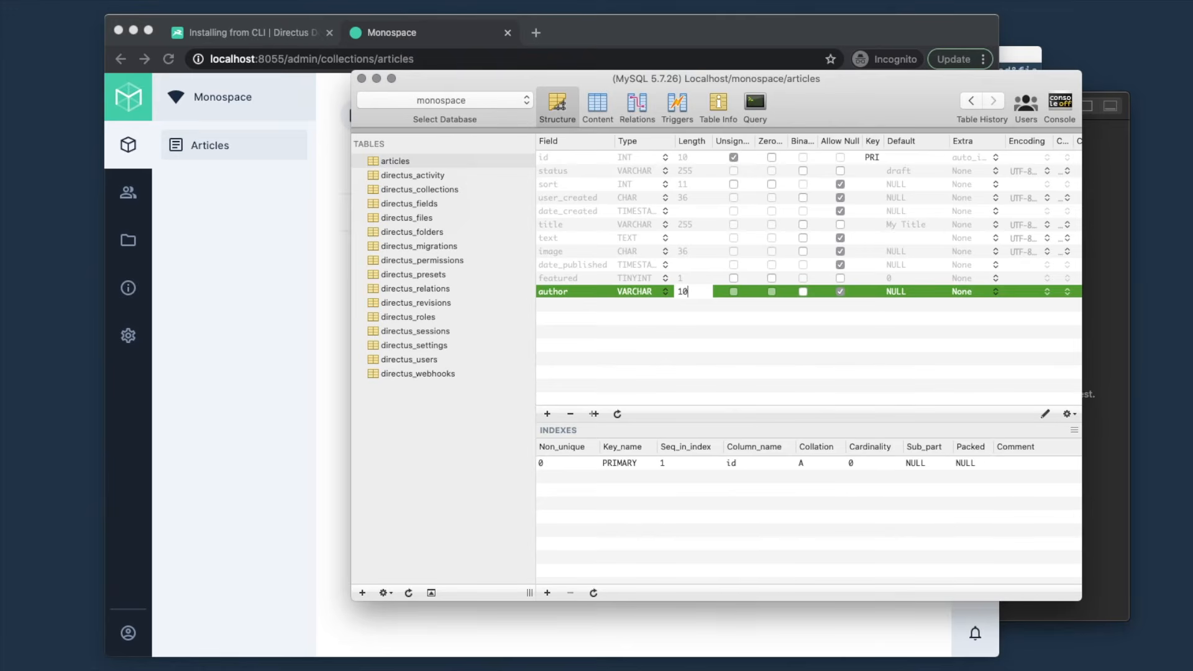
pyautogui.press('Return')
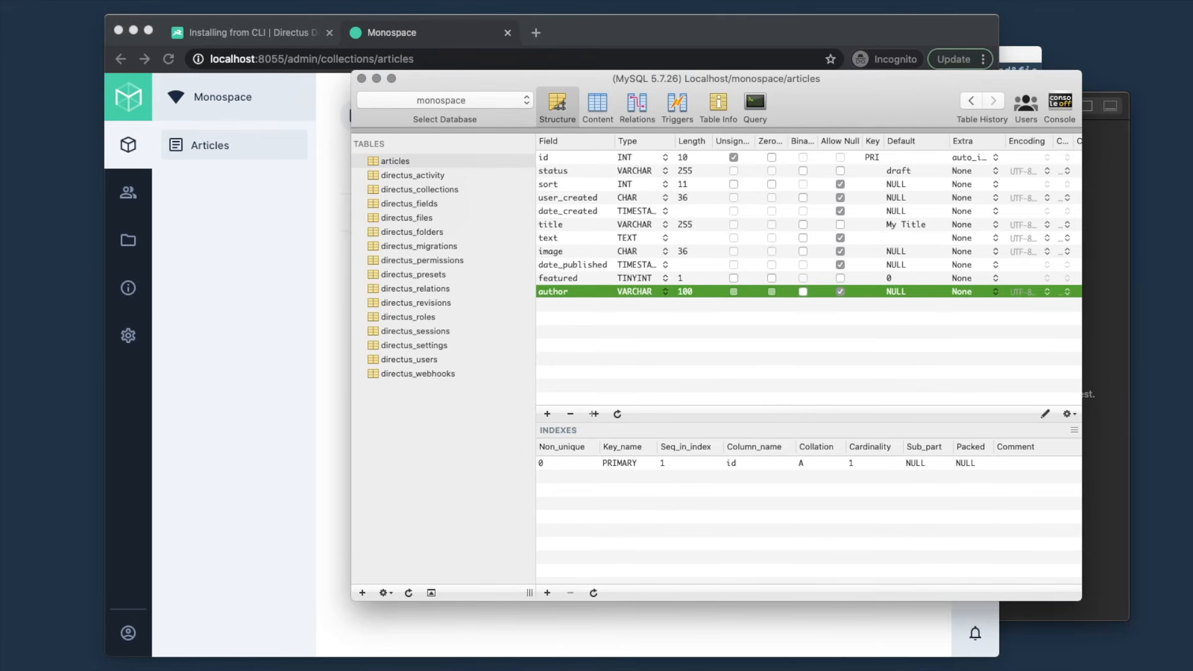
pyautogui.click(569, 332)
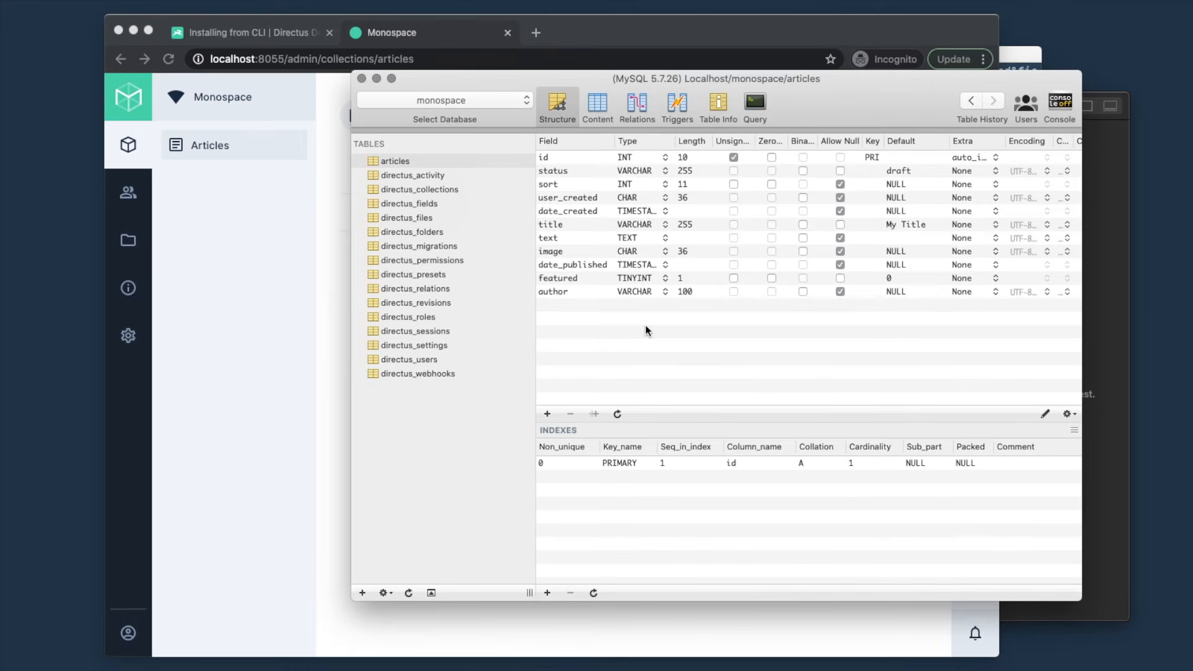
pyautogui.click(319, 303)
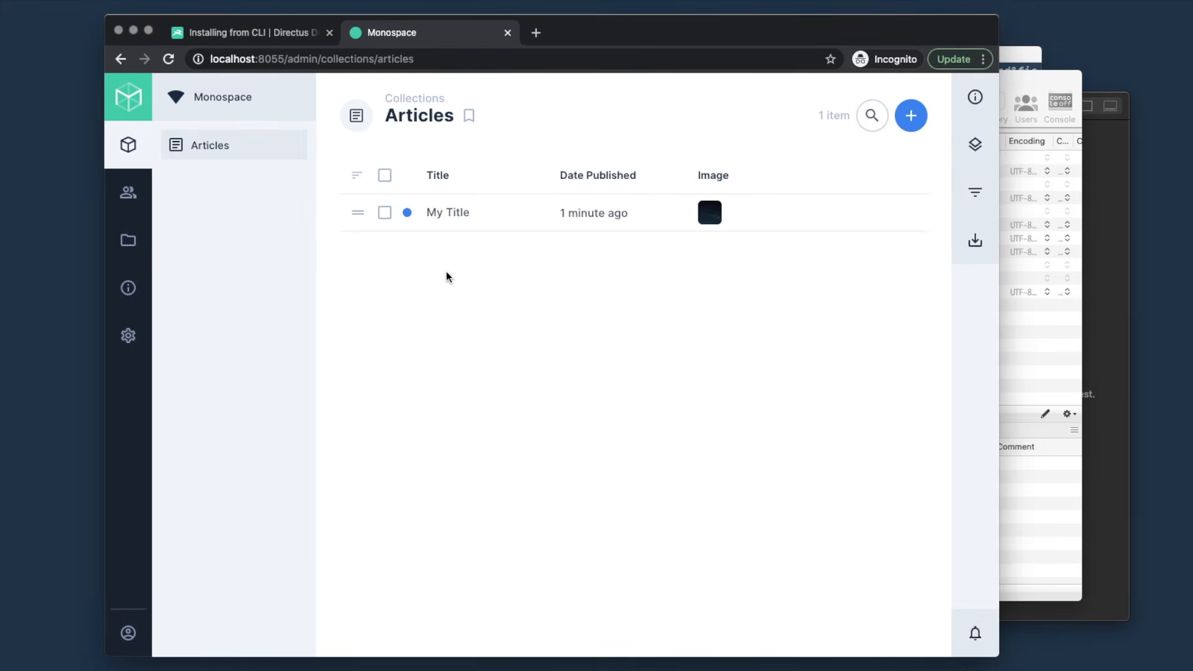
# - Reload the My Title article, test typing in its new Author field, then open Data Model settings
pyautogui.click(461, 216)
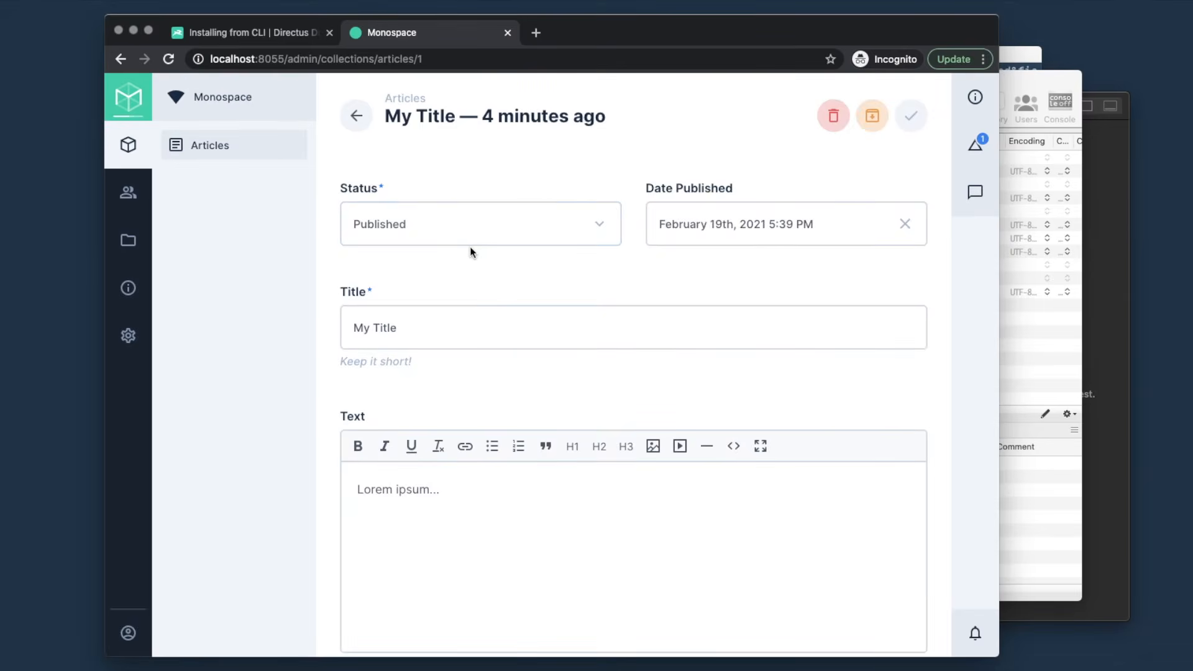
pyautogui.press('super+r')
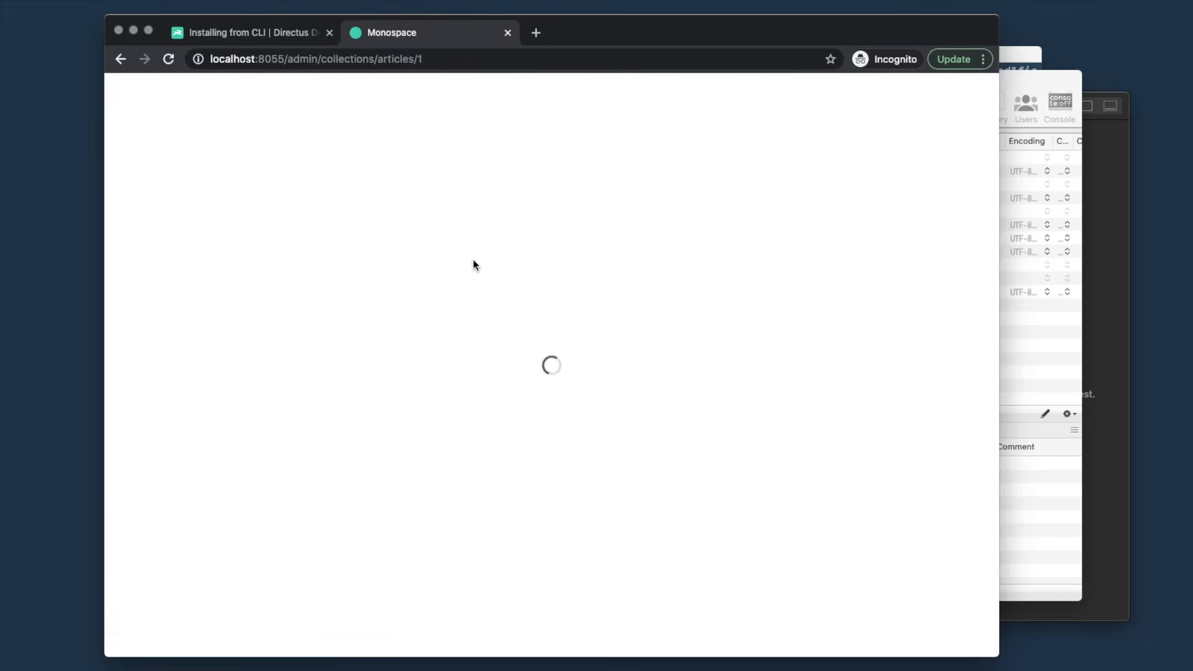
pyautogui.scroll(-8, 483, 266)
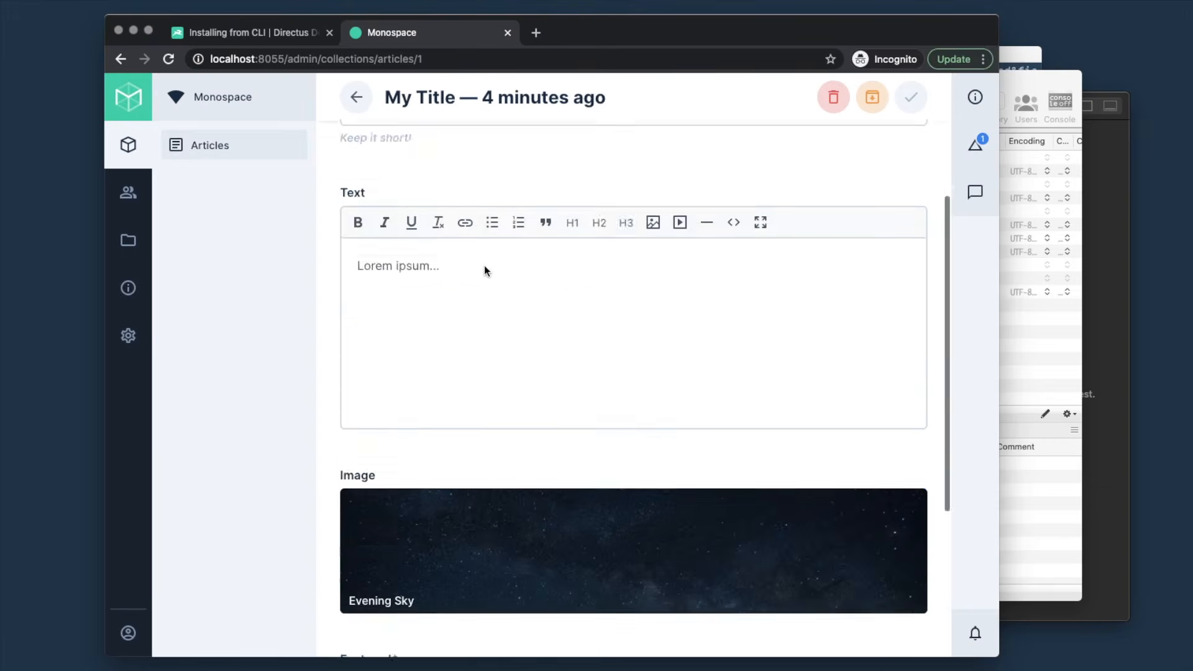
pyautogui.click(383, 541)
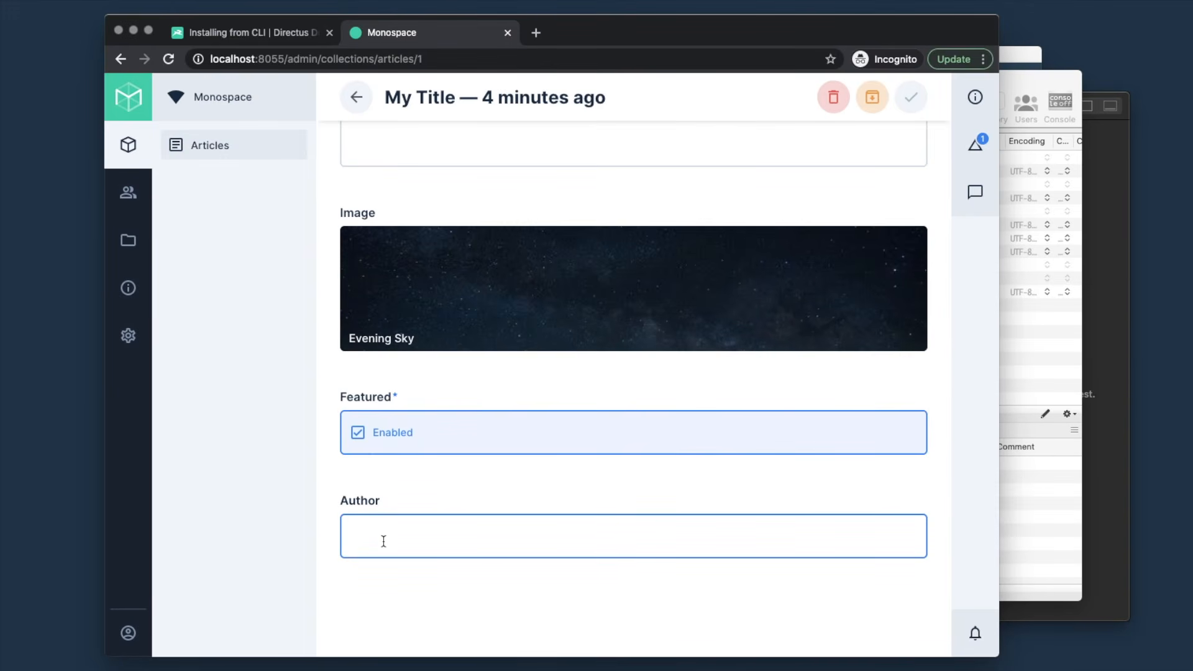
pyautogui.write('skjdflwsdjkf')
pyautogui.hotkey('alt', 'BackSpace')
pyautogui.click(129, 340)
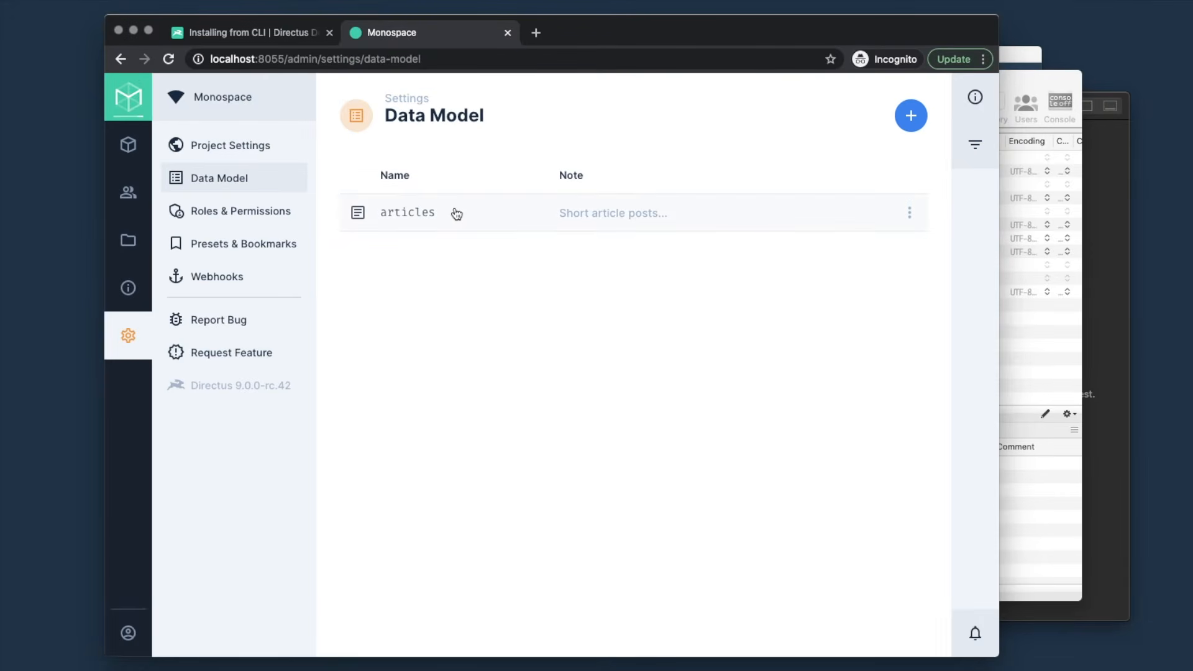
# - Give the database-only author field in articles an interface and save it, then return to Collections
pyautogui.click(457, 214)
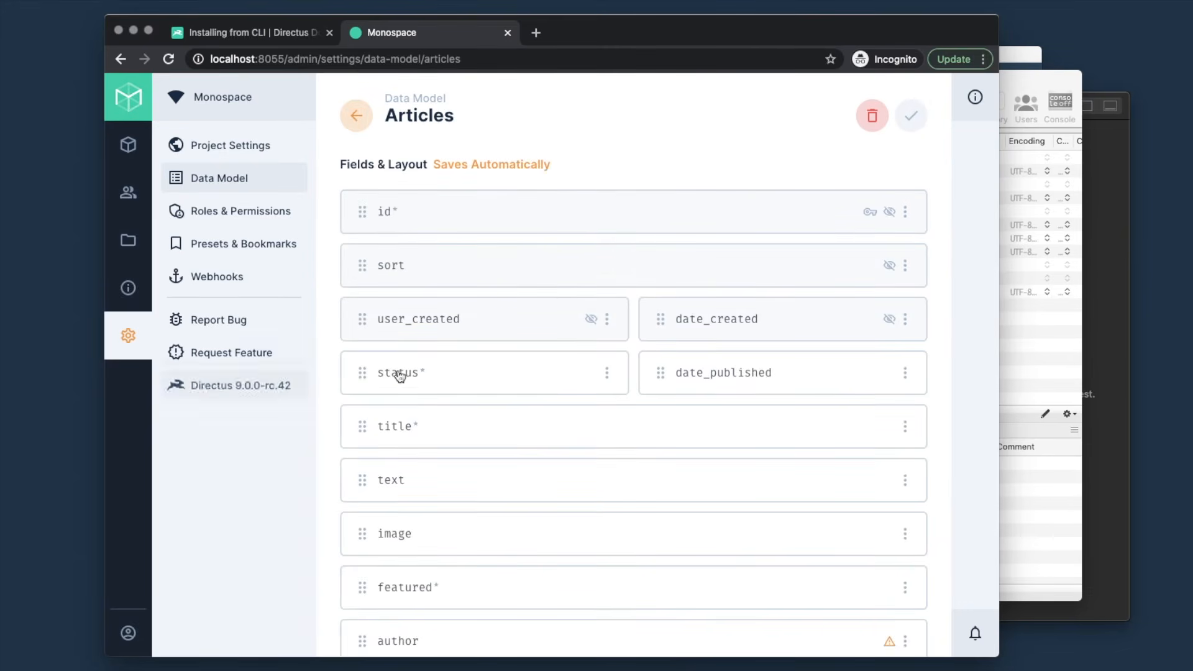
pyautogui.scroll(-2, 433, 398)
pyautogui.scroll(-2, 433, 398)
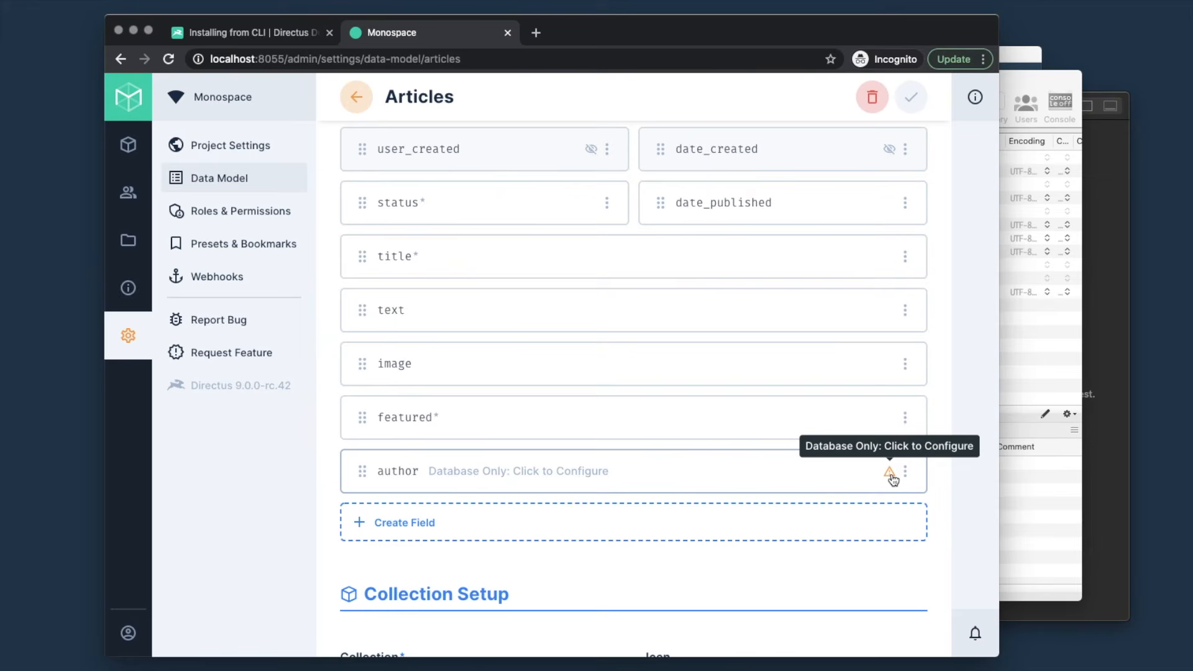
pyautogui.click(809, 471)
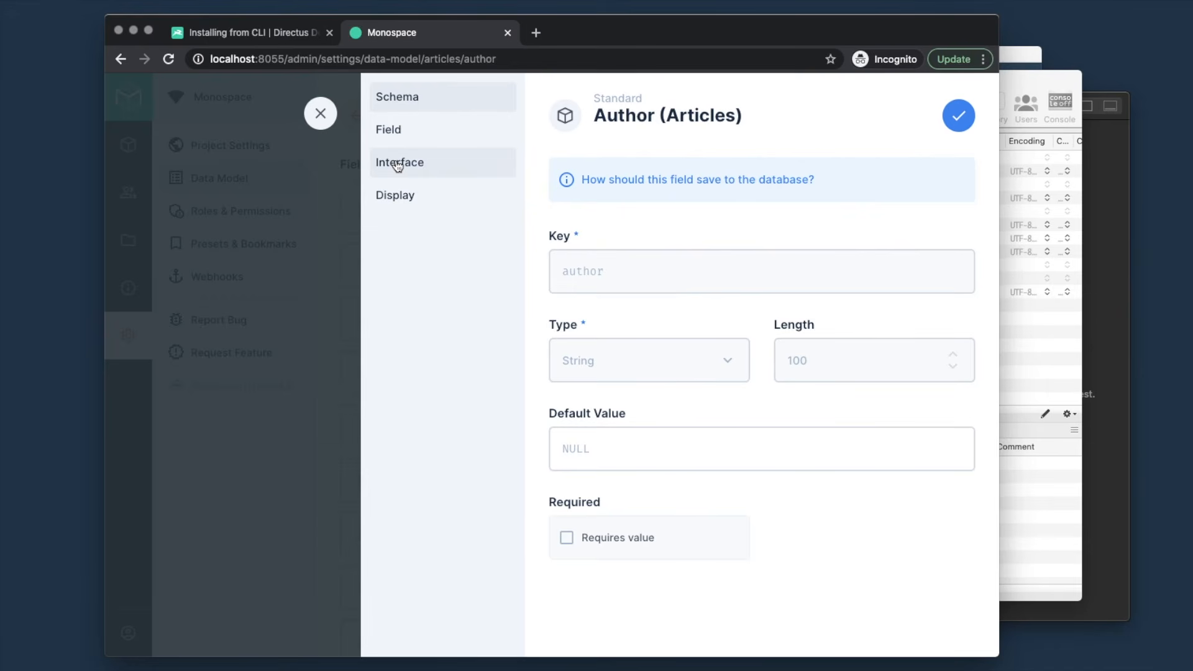
pyautogui.click(411, 165)
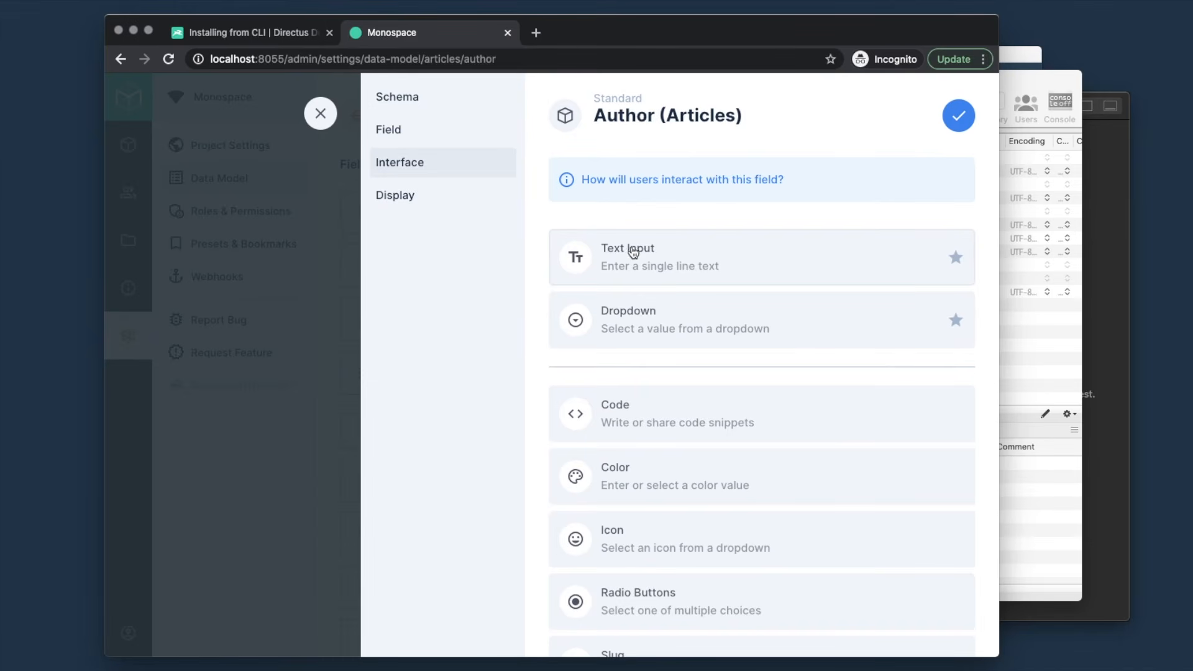
pyautogui.click(957, 122)
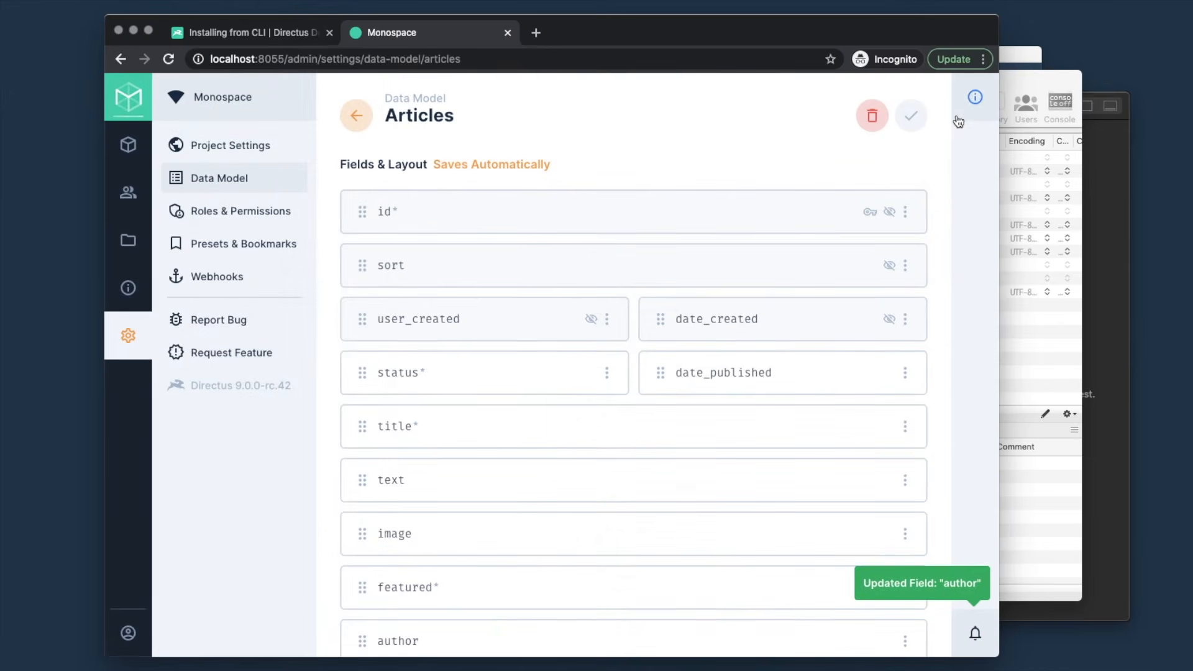
pyautogui.scroll(-3, 705, 319)
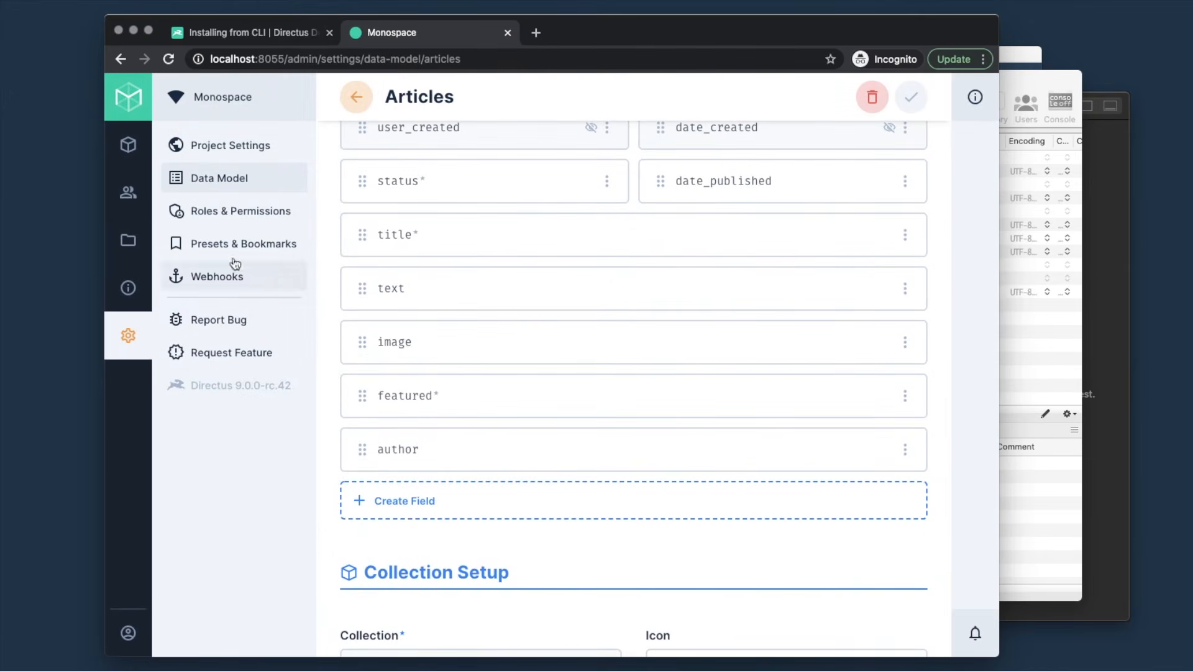
pyautogui.click(123, 147)
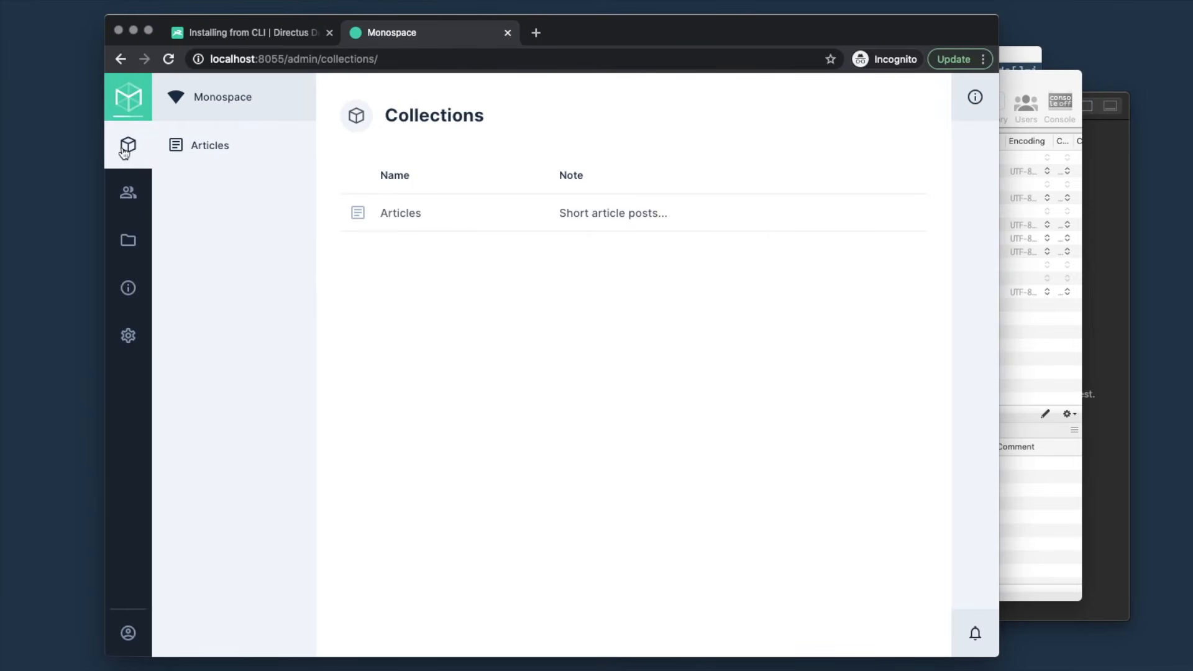
# - Switch Articles to Cards layout with Title as card title and Date Published as subtitle
pyautogui.click(473, 221)
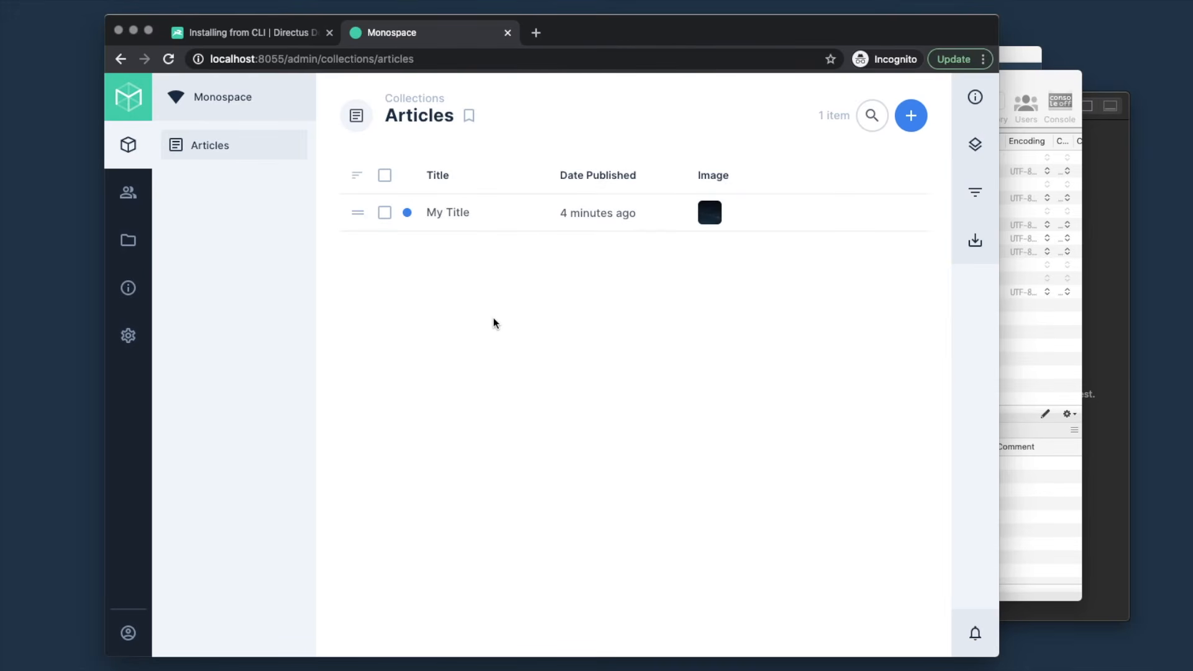
pyautogui.click(975, 144)
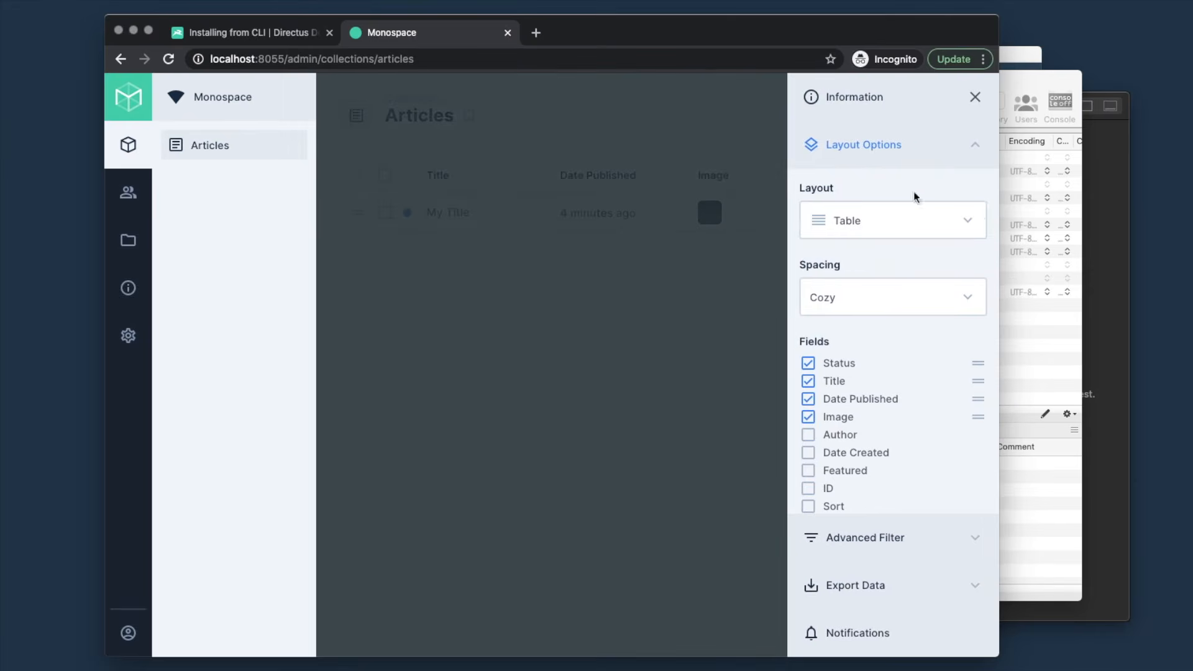
pyautogui.click(875, 224)
pyautogui.click(855, 253)
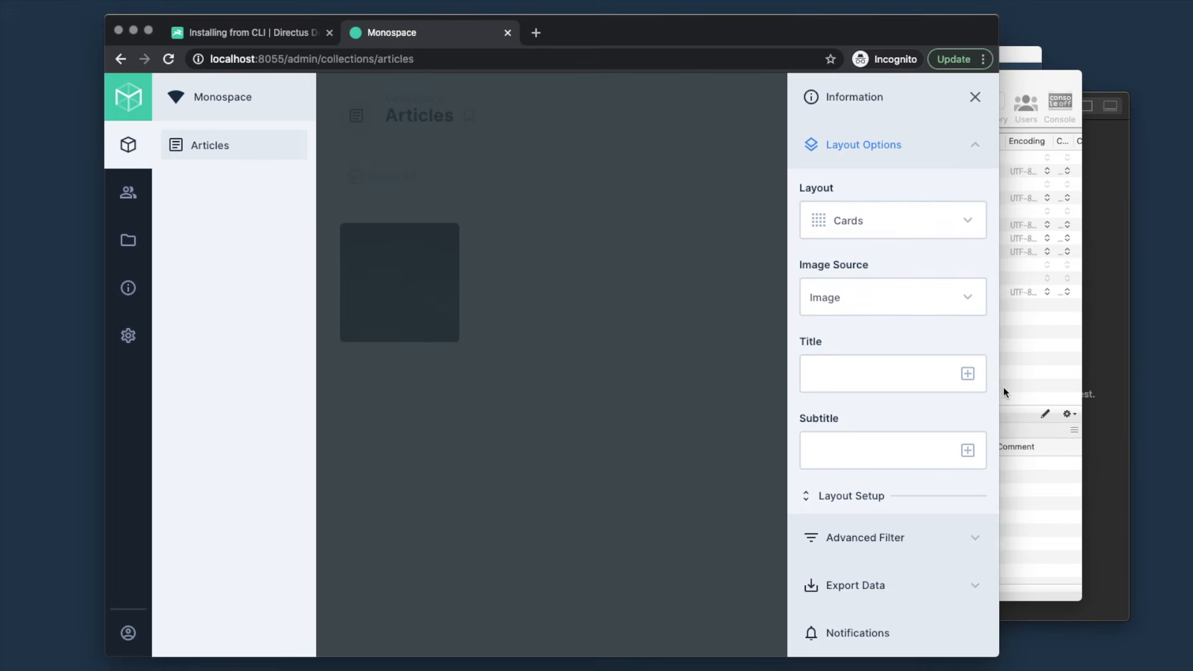
pyautogui.click(968, 374)
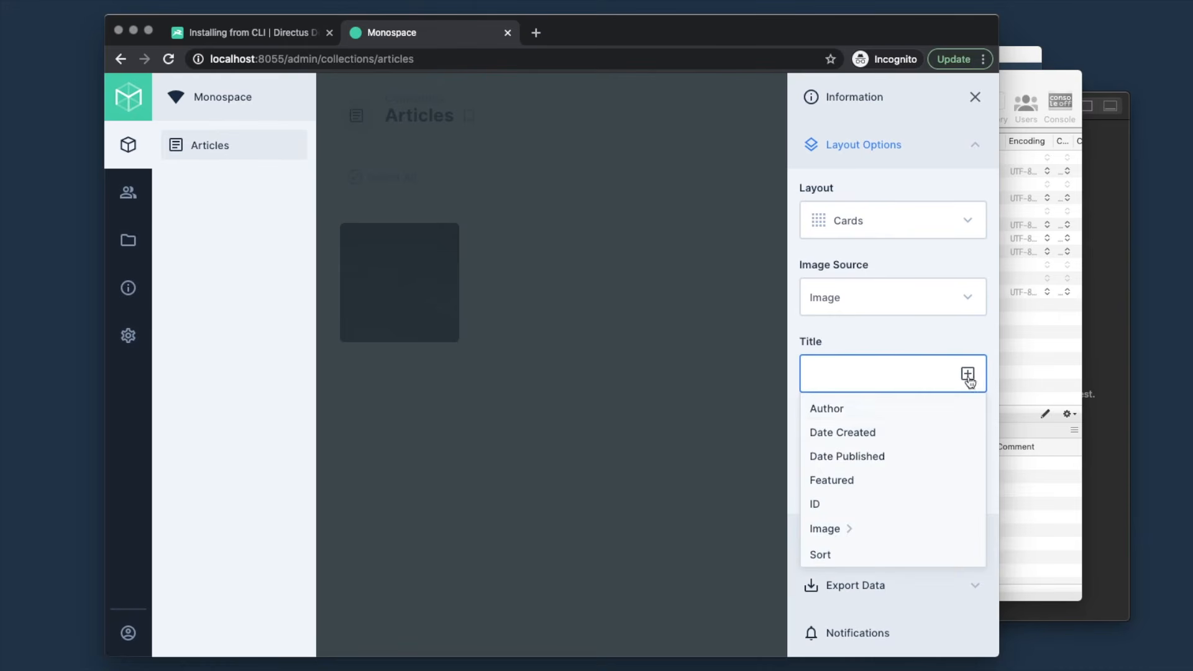
pyautogui.scroll(-3, 832, 529)
pyautogui.click(844, 526)
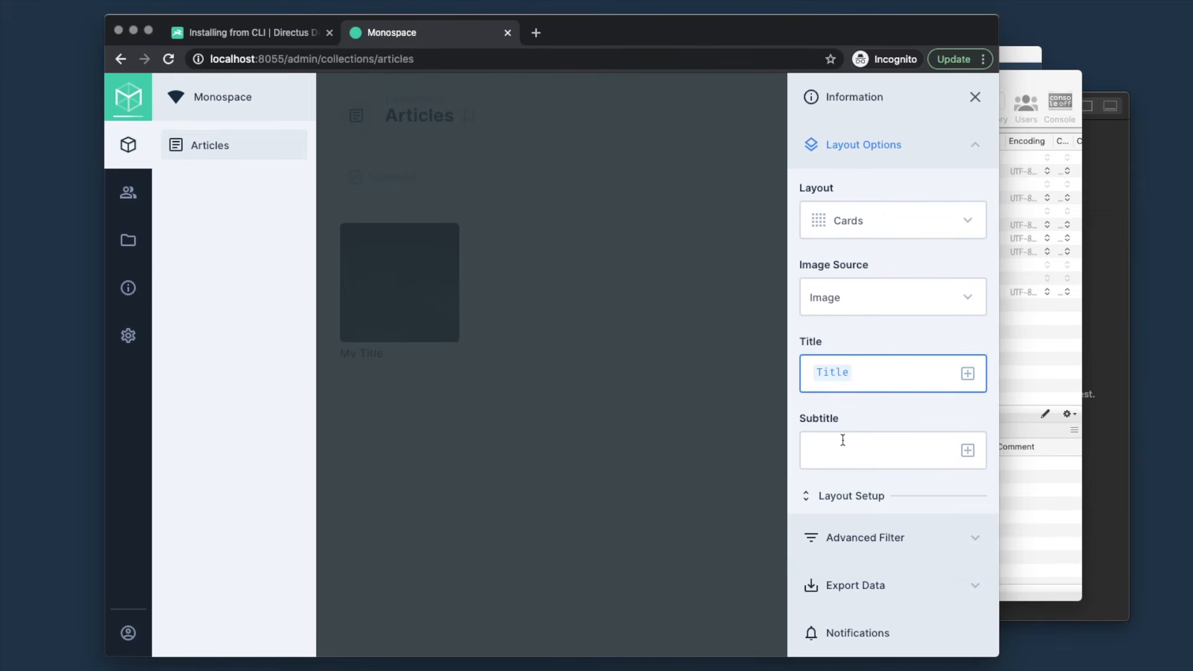
pyautogui.click(968, 451)
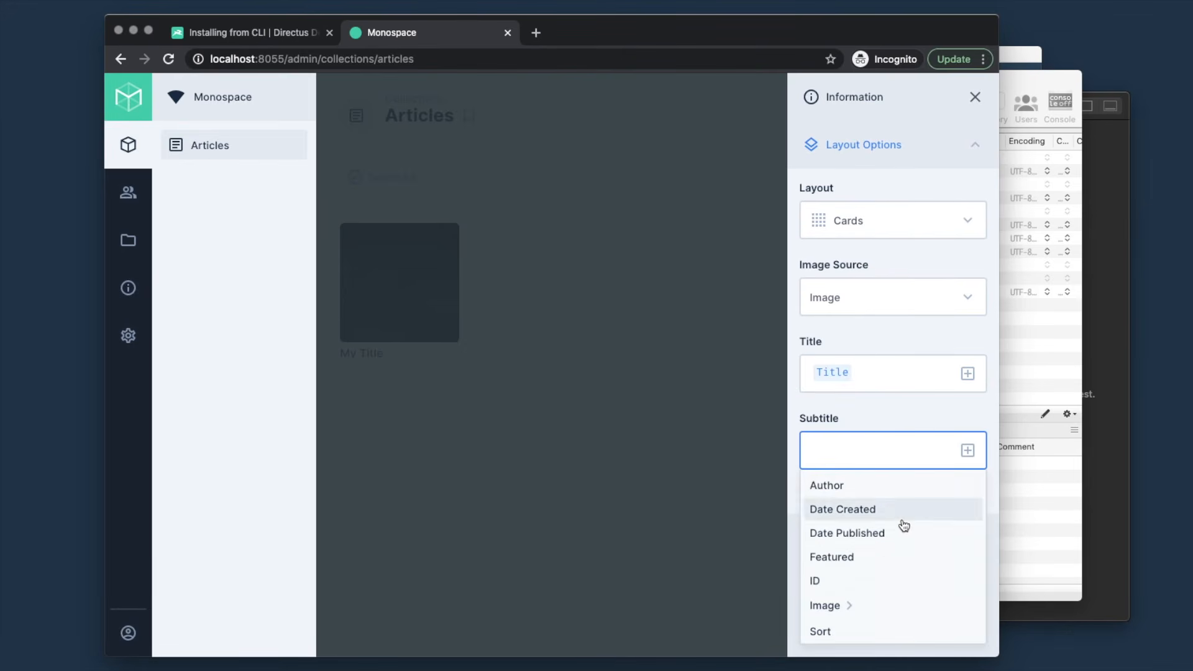
pyautogui.scroll(-3, 897, 528)
pyautogui.scroll(3, 839, 581)
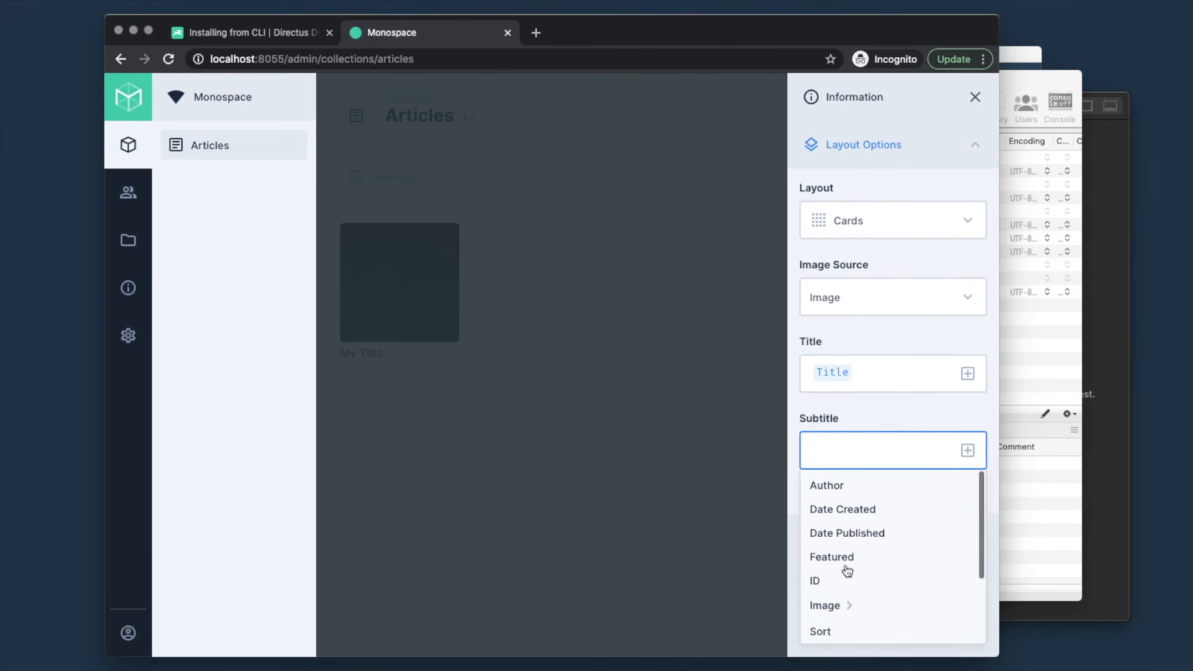
pyautogui.click(851, 534)
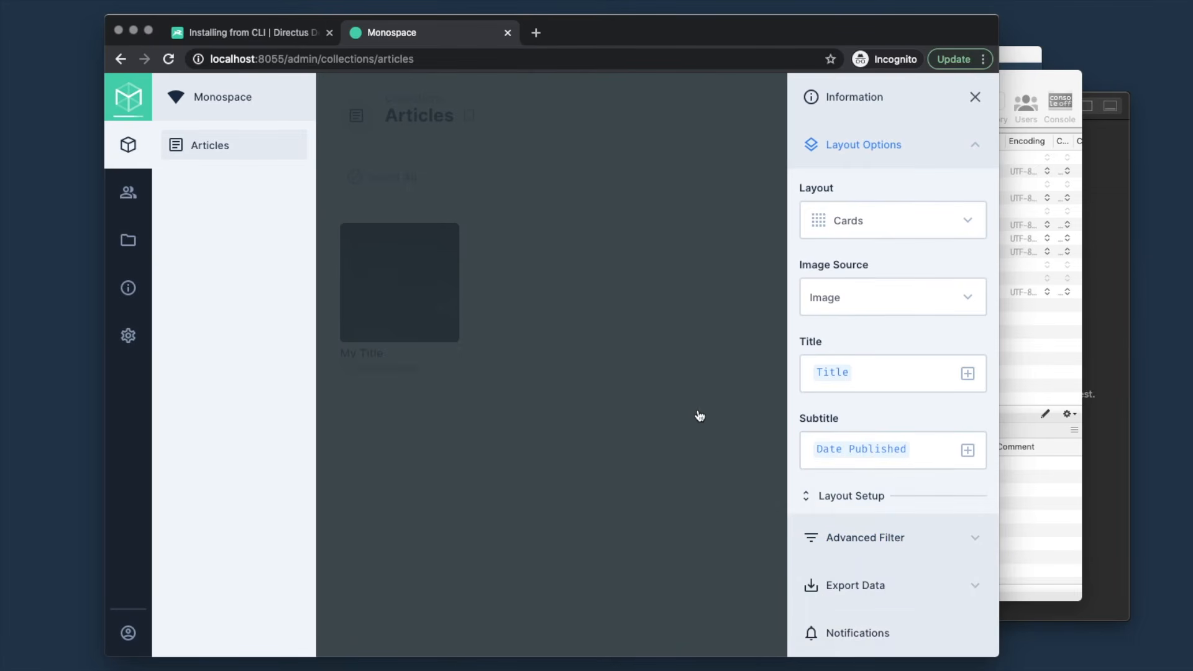
pyautogui.click(694, 411)
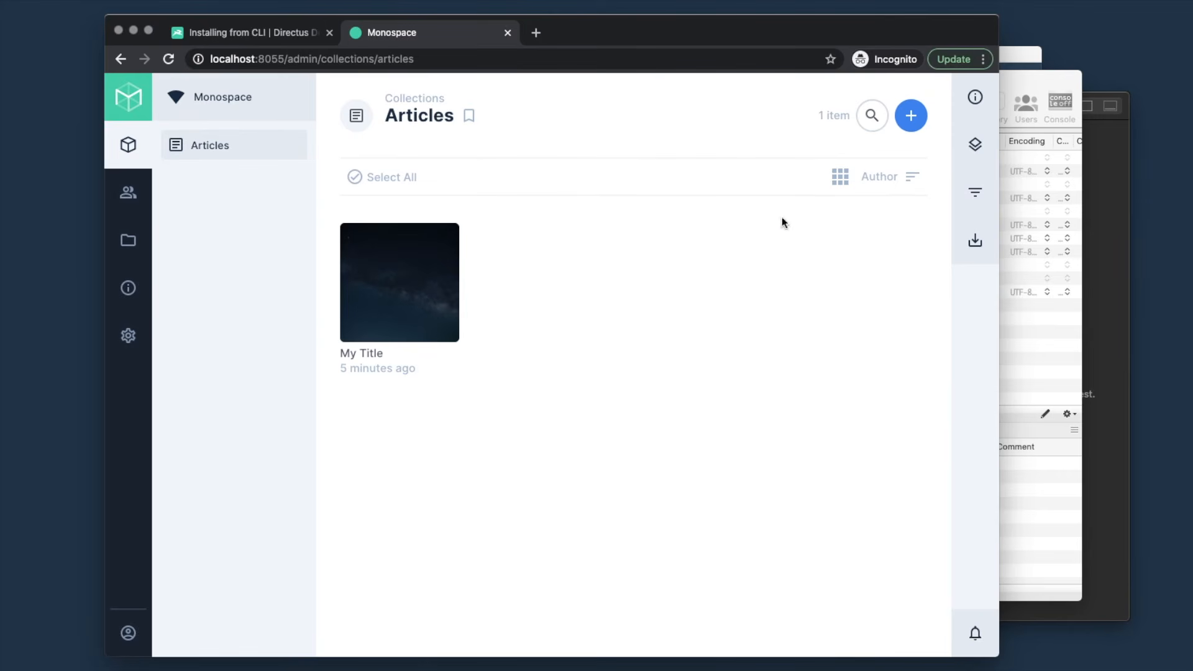
# - Try larger and smaller card sizes, then put Articles back in Table layout
pyautogui.click(840, 178)
pyautogui.click(840, 178)
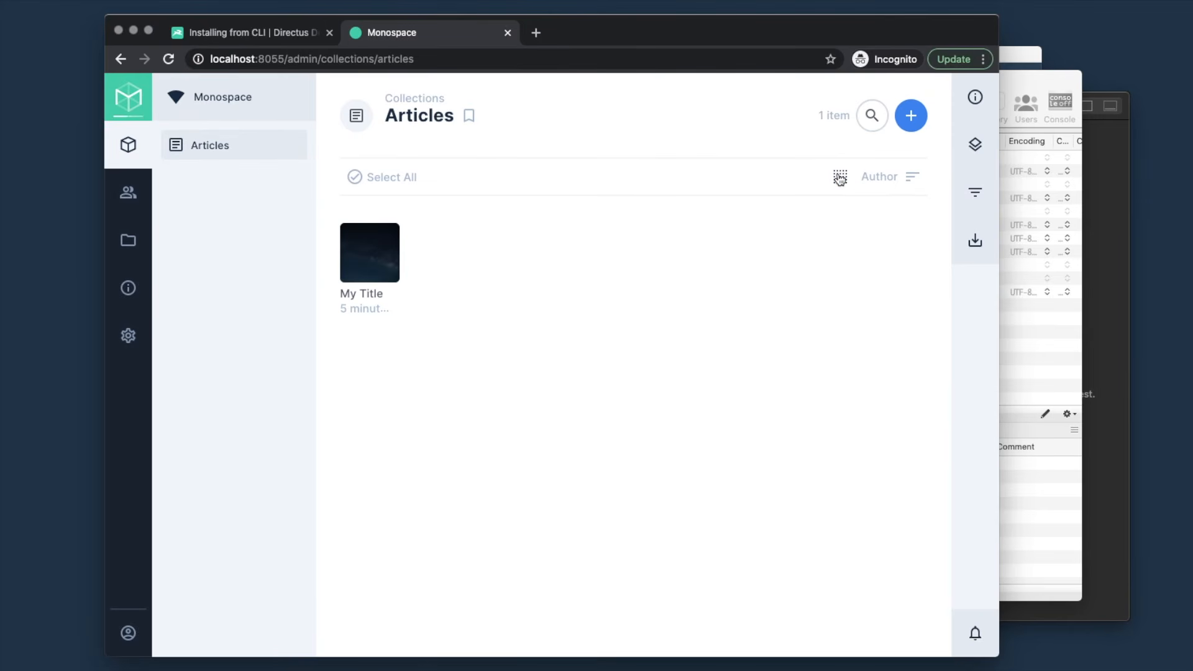
pyautogui.click(838, 177)
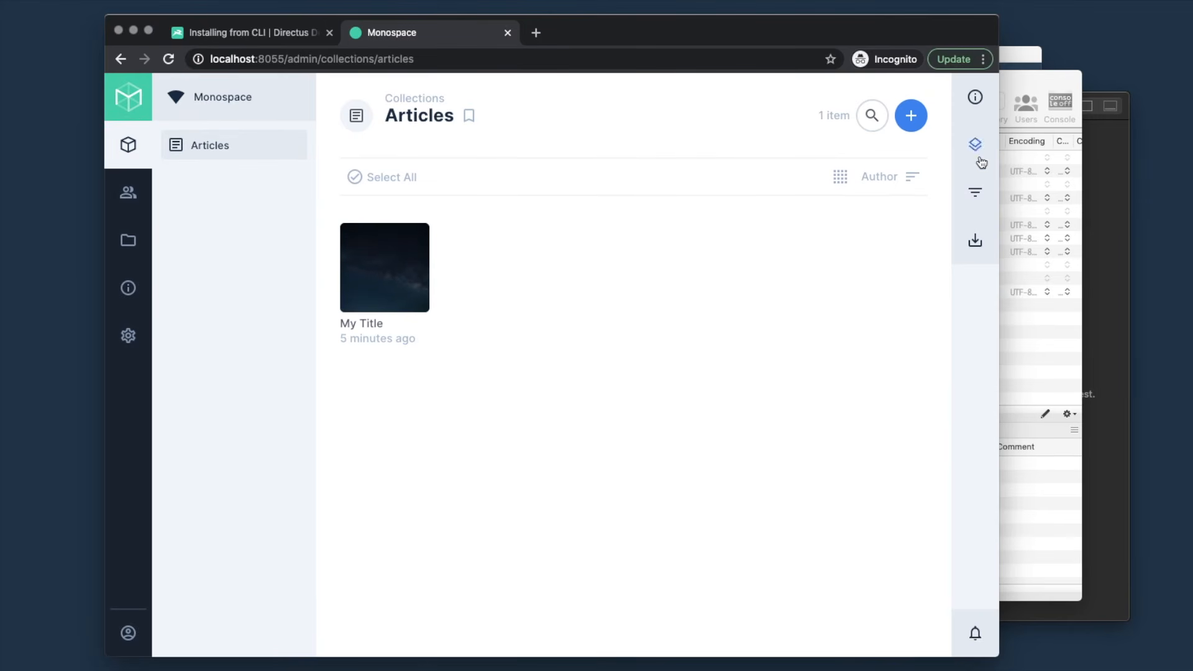
pyautogui.click(975, 148)
pyautogui.click(881, 222)
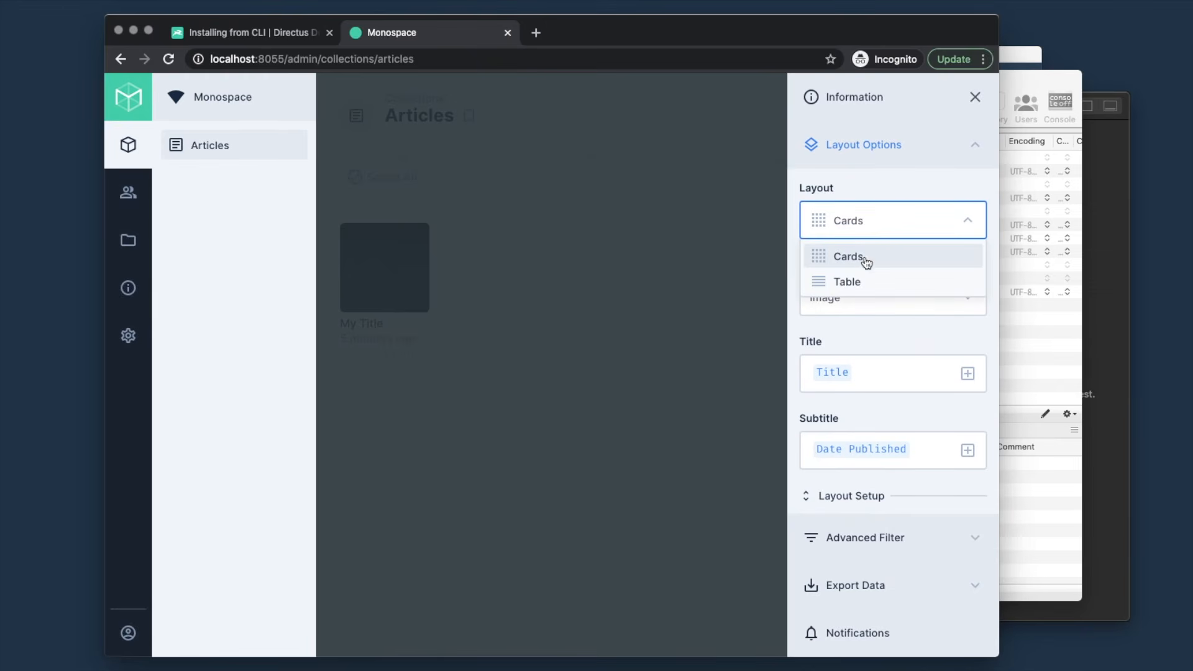
pyautogui.click(858, 281)
pyautogui.click(641, 356)
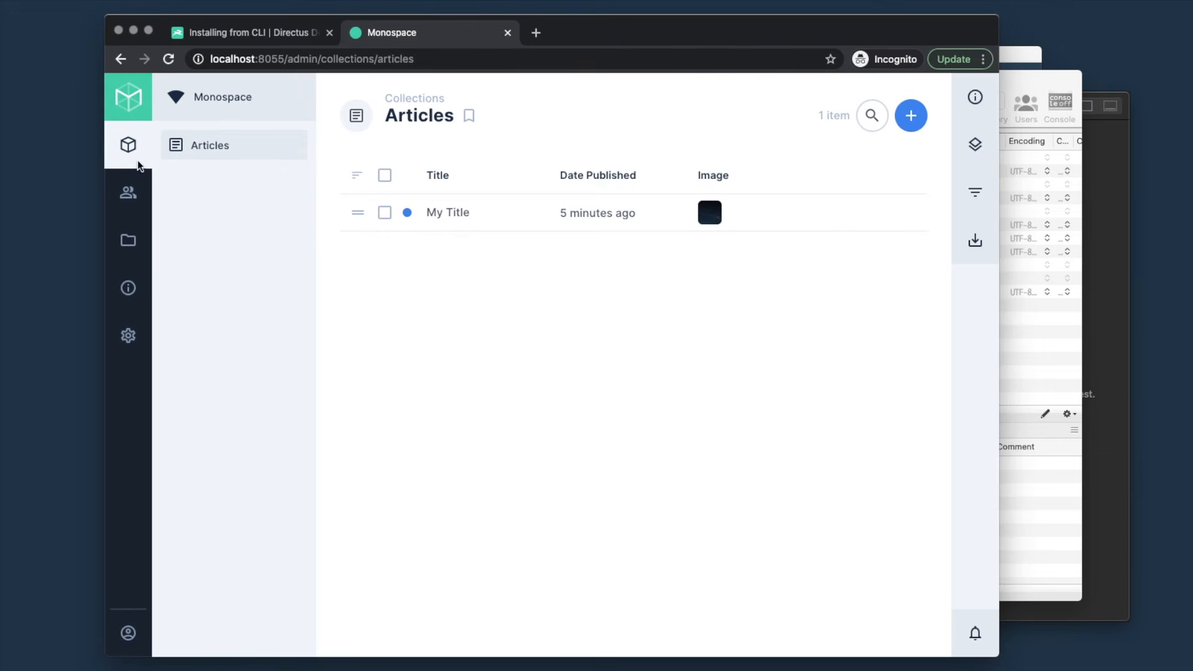
# - Browse the User Directory and File Library, then open the Directus documentation
pyautogui.click(129, 196)
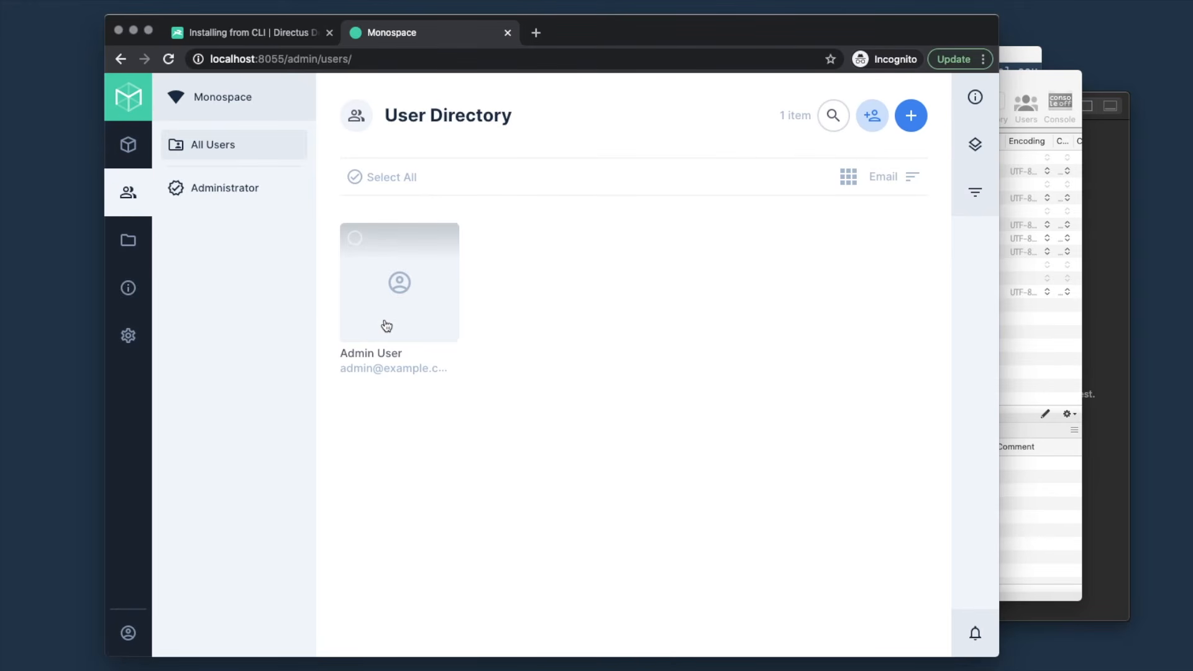
pyautogui.click(129, 246)
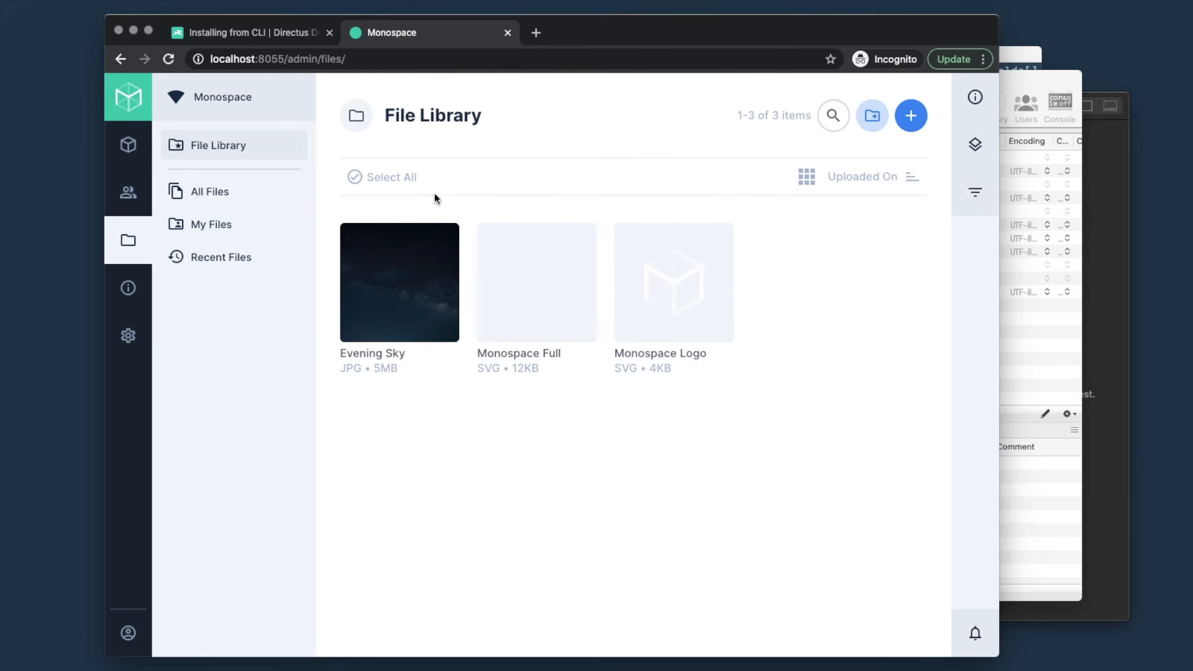
pyautogui.click(127, 289)
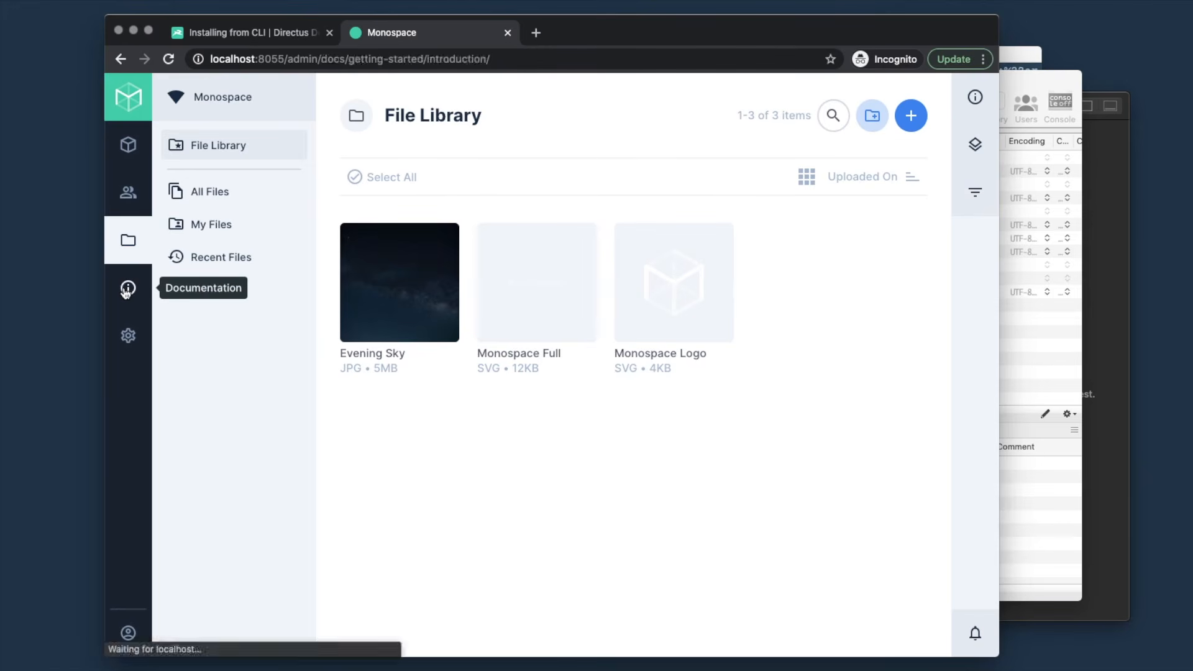
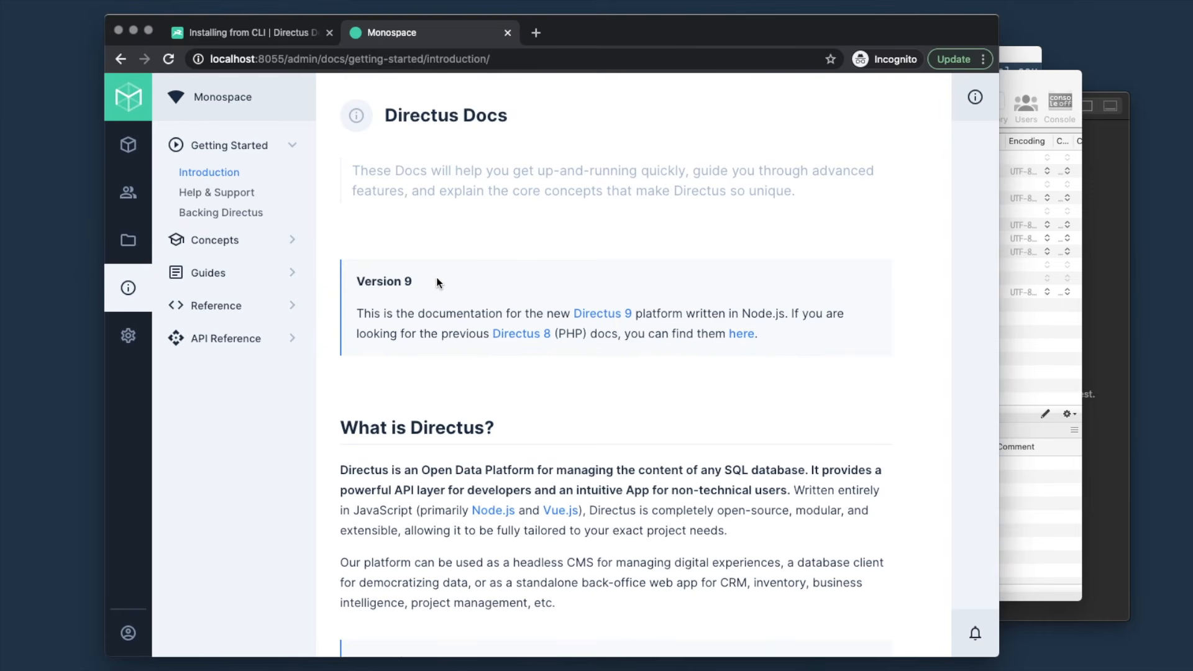
# - Leave the docs for Settings › Data Model, where the articles collection and its note appear
pyautogui.click(128, 145)
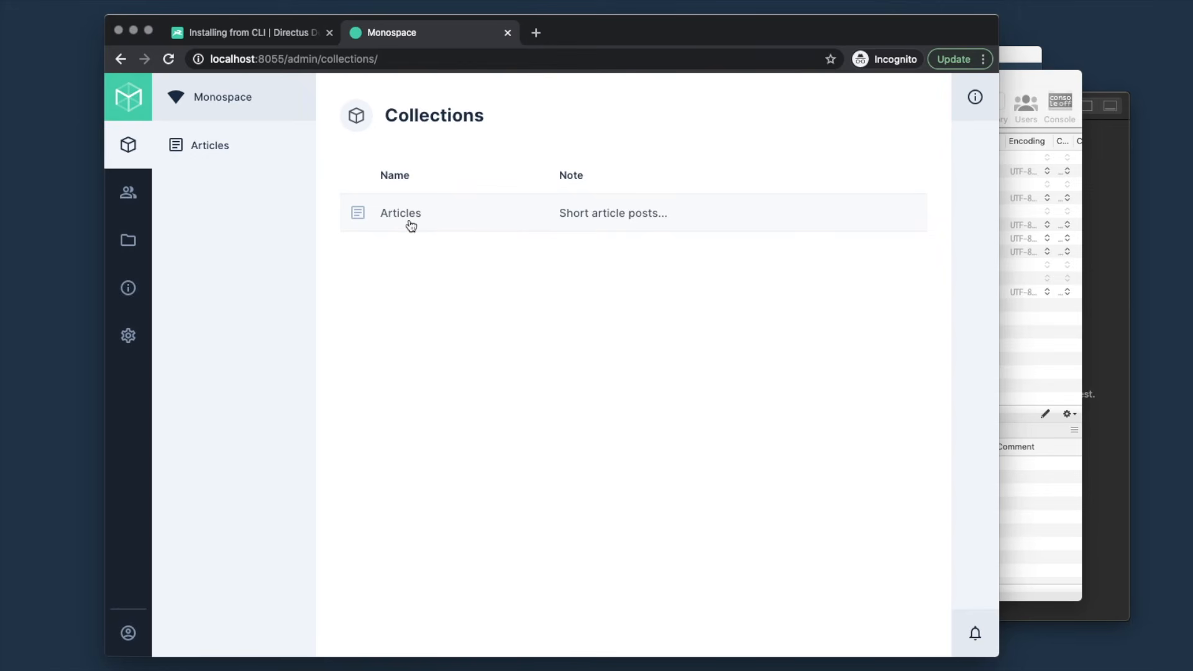
pyautogui.click(128, 335)
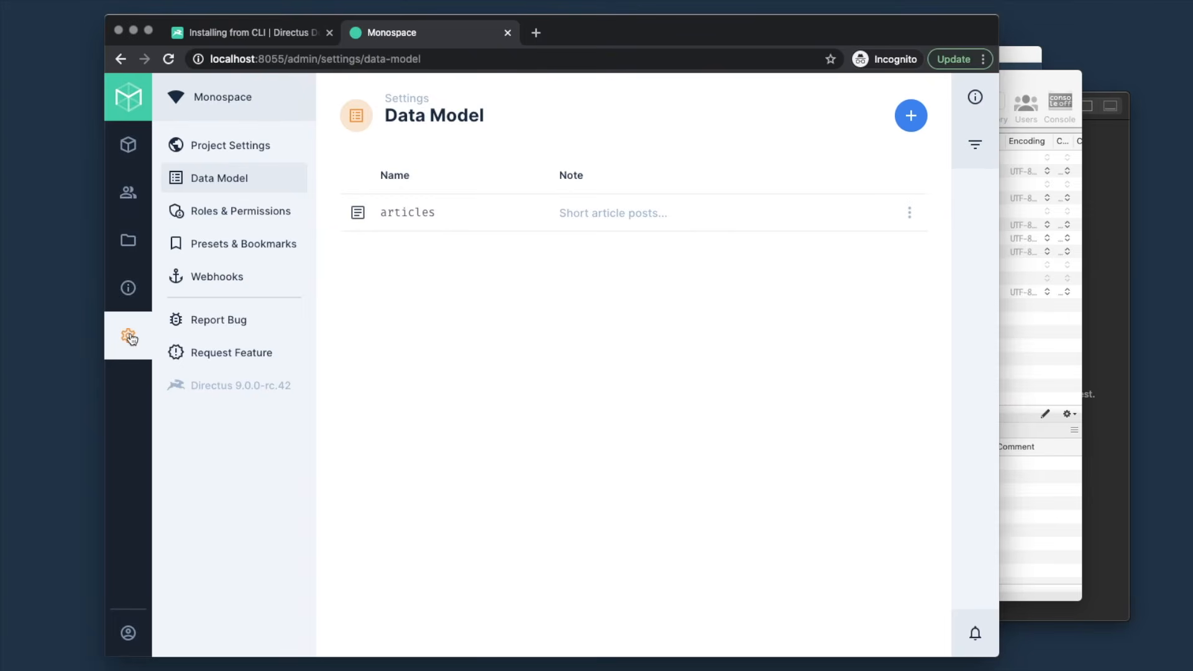
# - Open Roles & Permissions, inspect the Administrator role's details, then return to the roles list
pyautogui.click(234, 221)
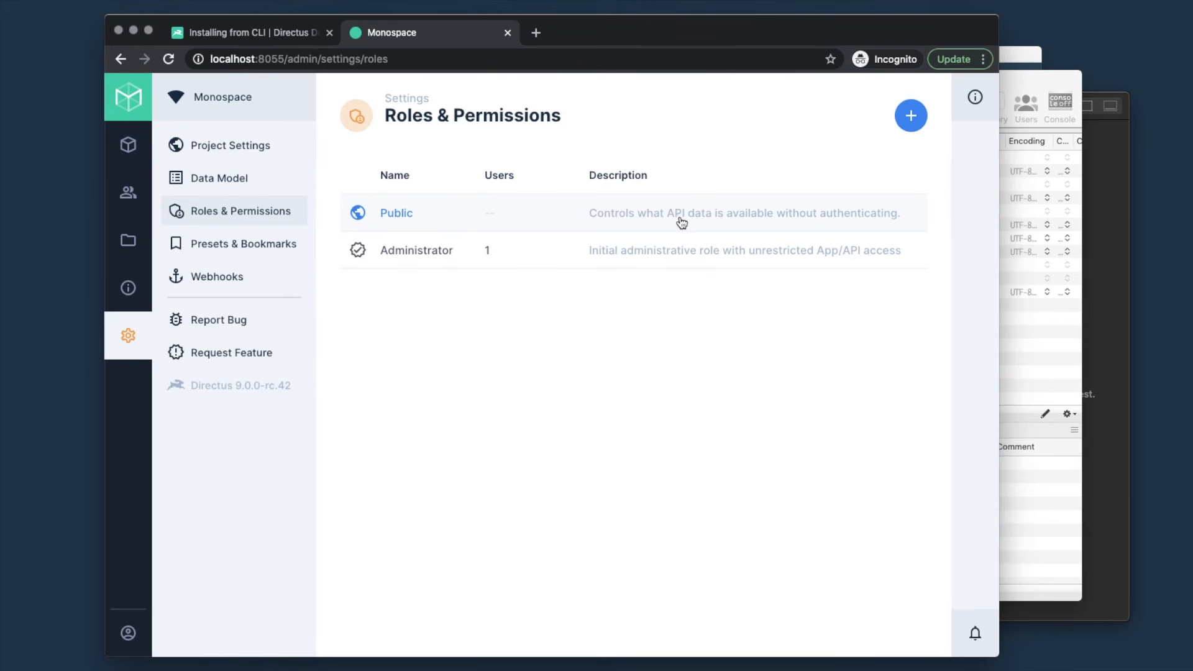
pyautogui.click(501, 257)
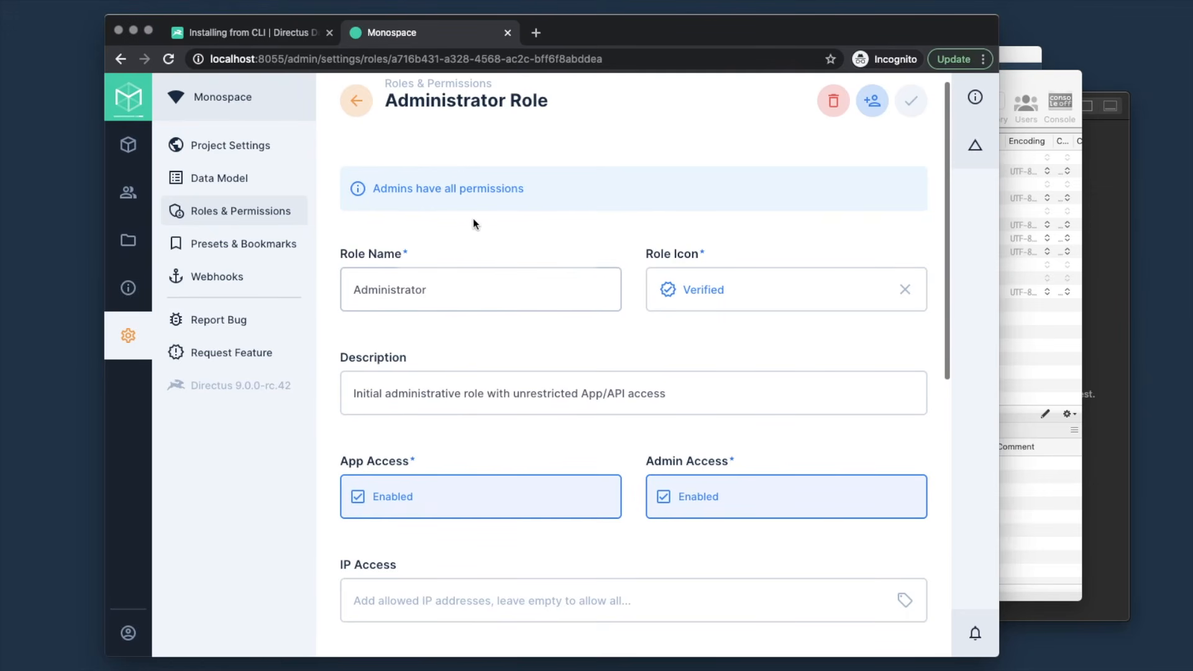
pyautogui.scroll(-10, 507, 256)
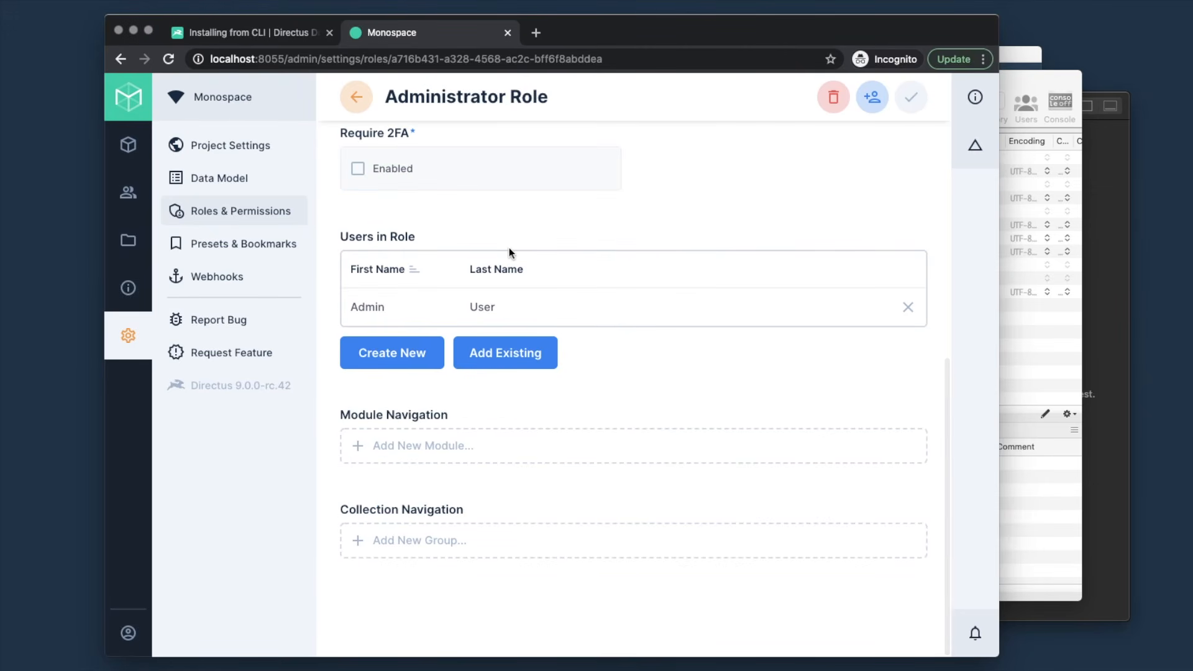
pyautogui.scroll(10, 509, 252)
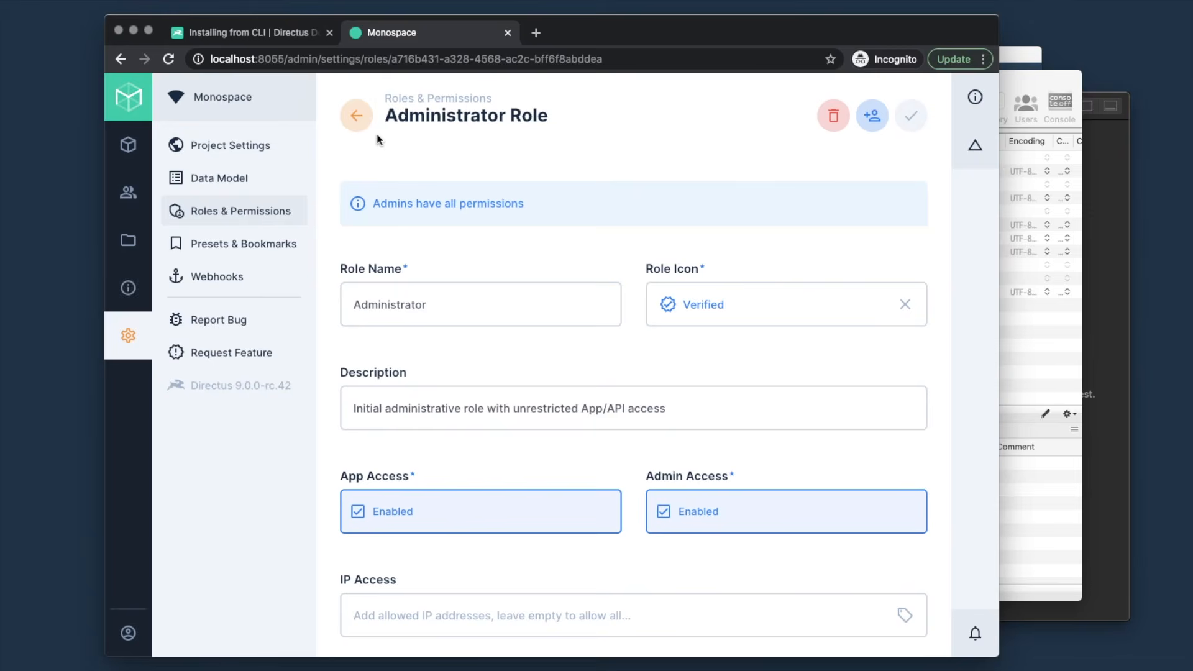
pyautogui.click(356, 116)
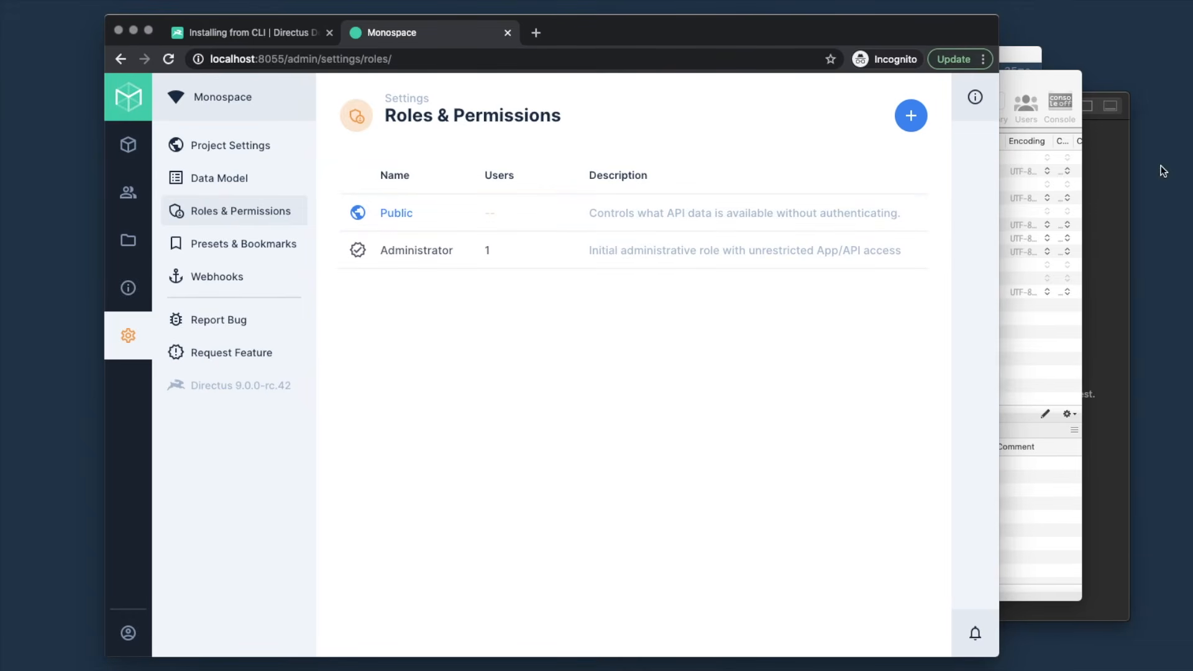
# - Send an unauthenticated GET to localhost:8055/items/articles in Paw, getting 403 Forbidden
pyautogui.click(1111, 153)
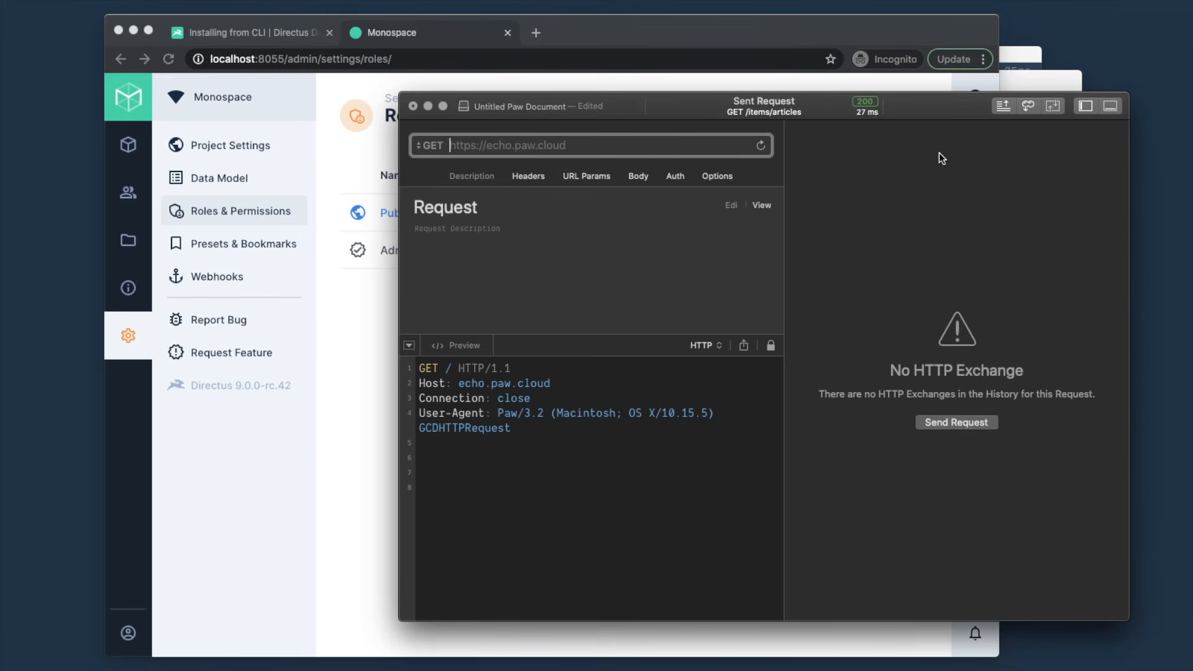
pyautogui.write('local')
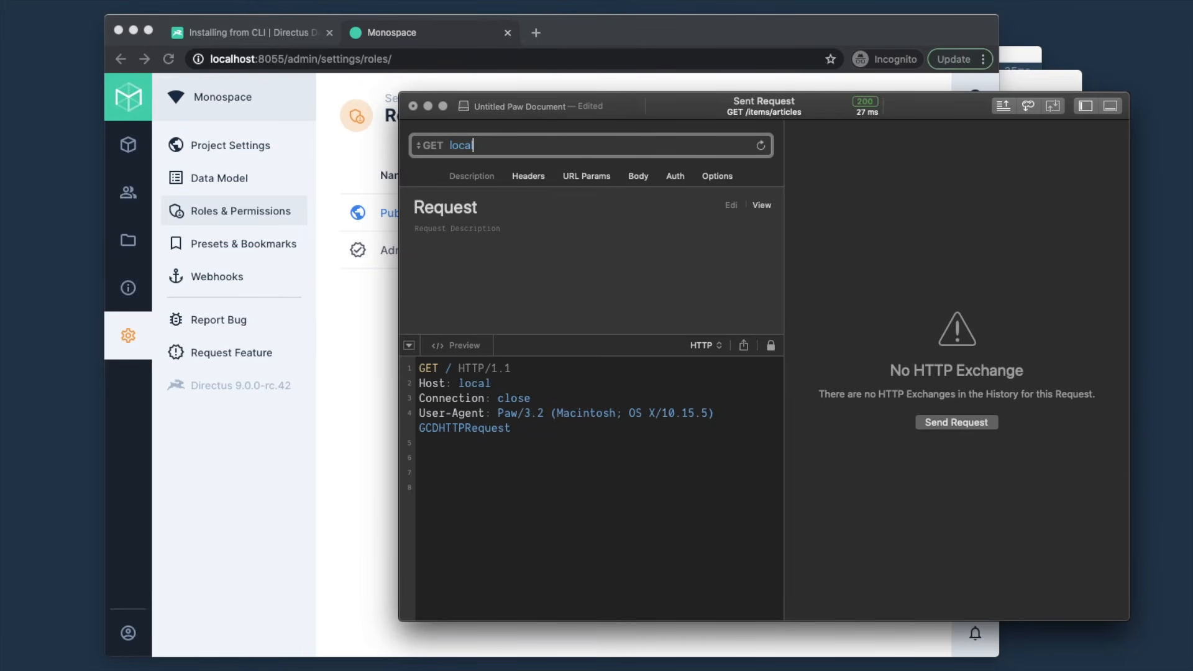
pyautogui.write('host:8055')
pyautogui.write('/')
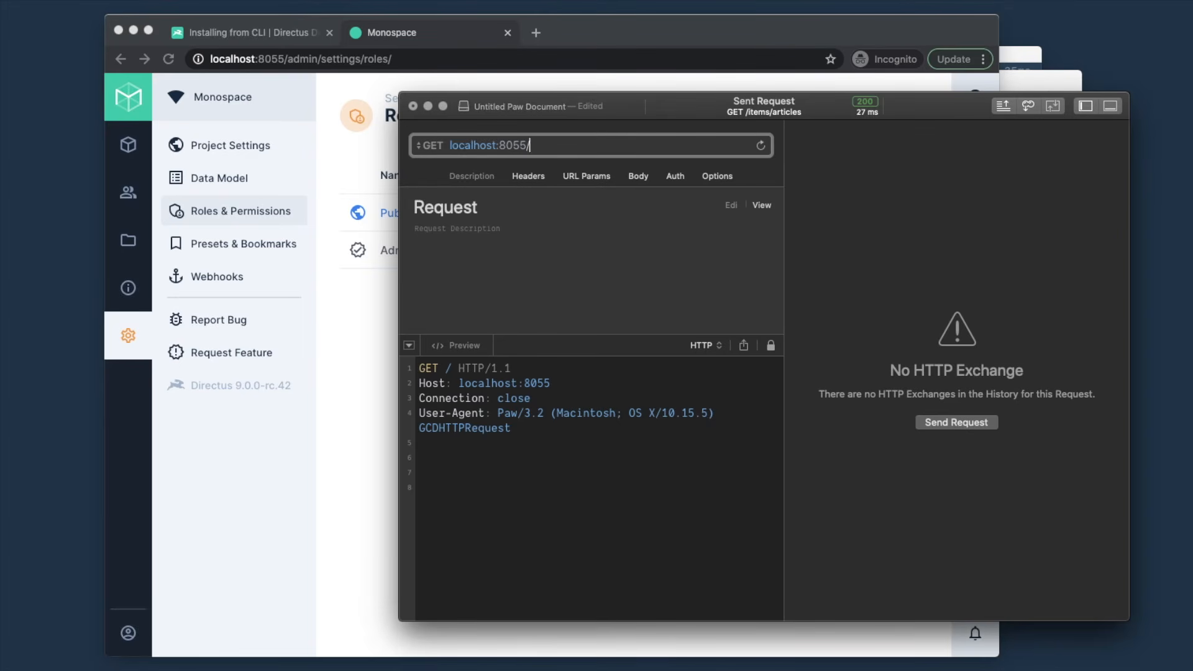
pyautogui.write('items/articles')
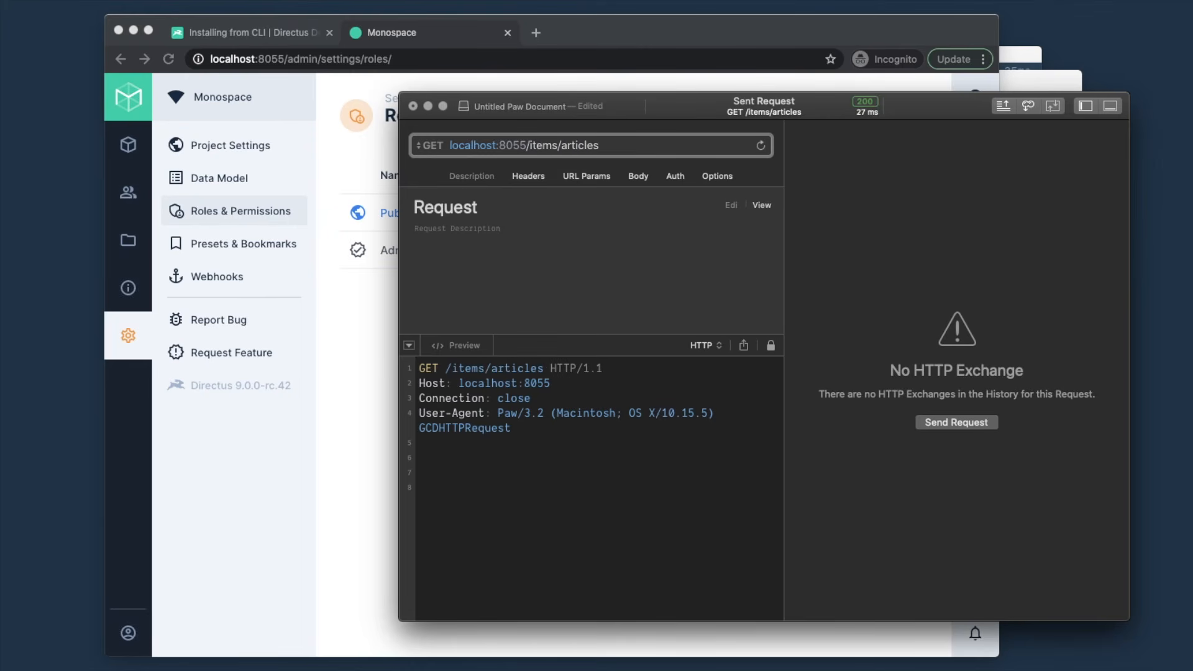
pyautogui.press('Return')
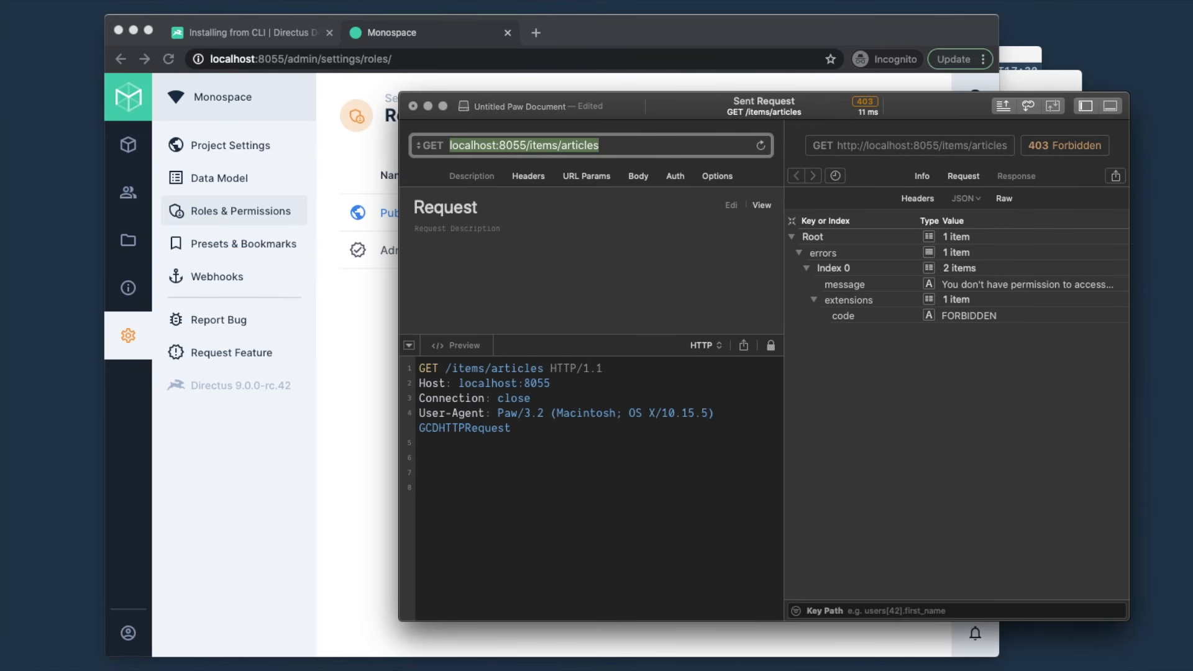
pyautogui.click(367, 336)
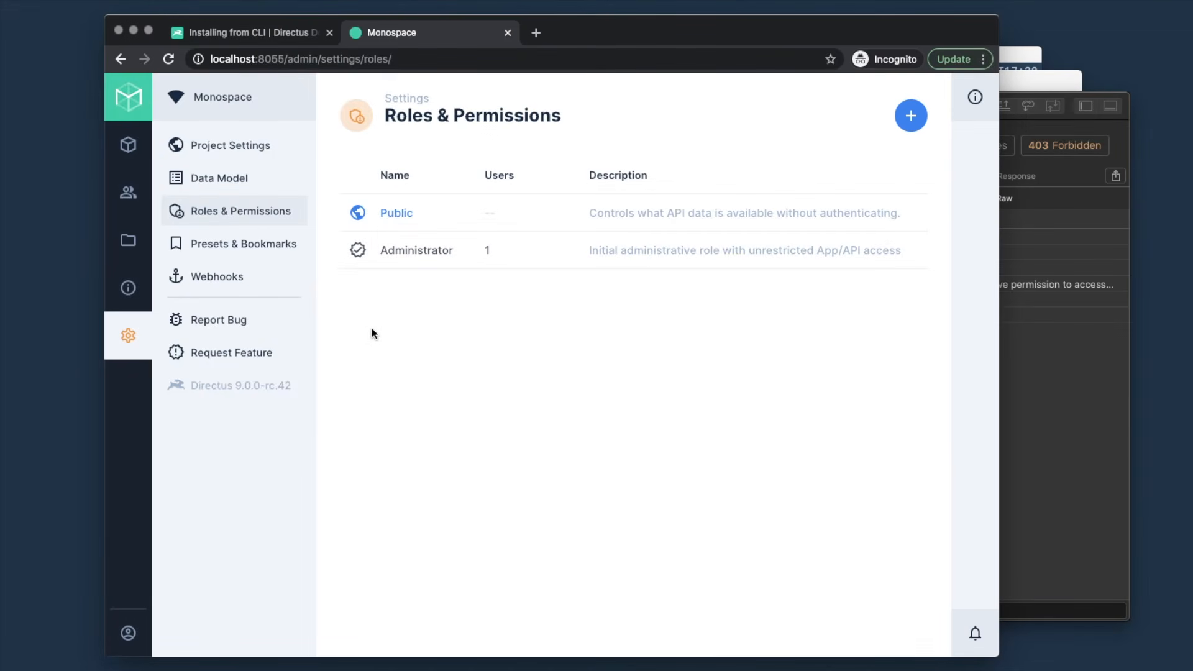
# - Grant the Public role All Access read permission on the Articles collection
pyautogui.click(513, 217)
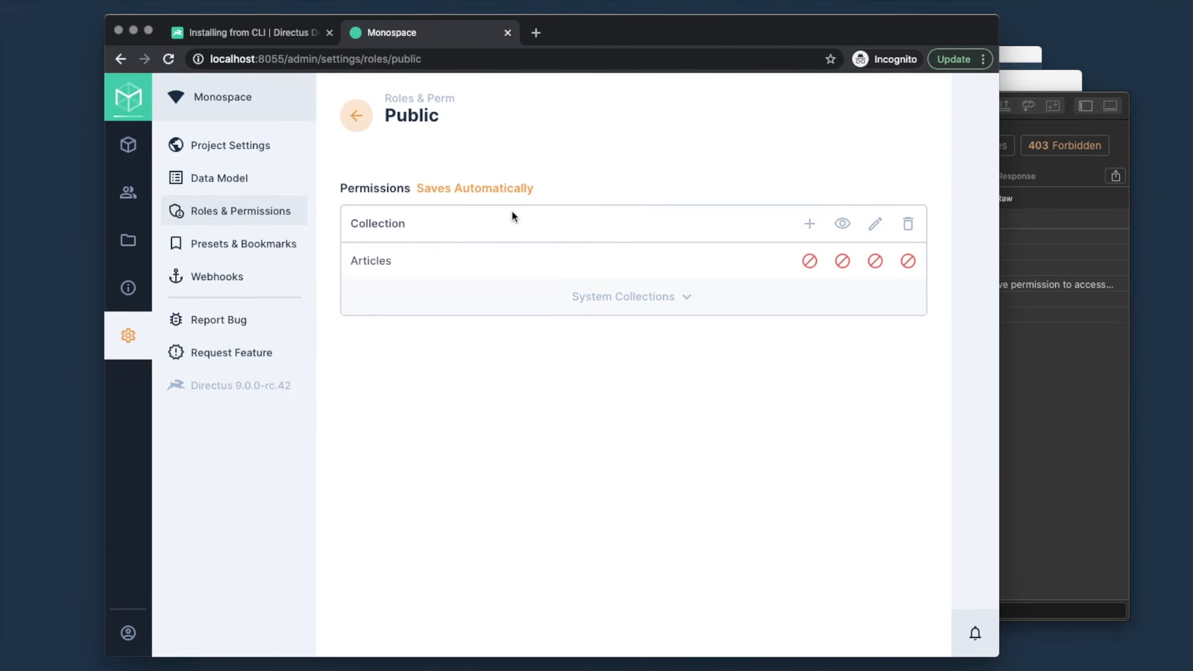
pyautogui.moveTo(379, 273)
pyautogui.click(843, 262)
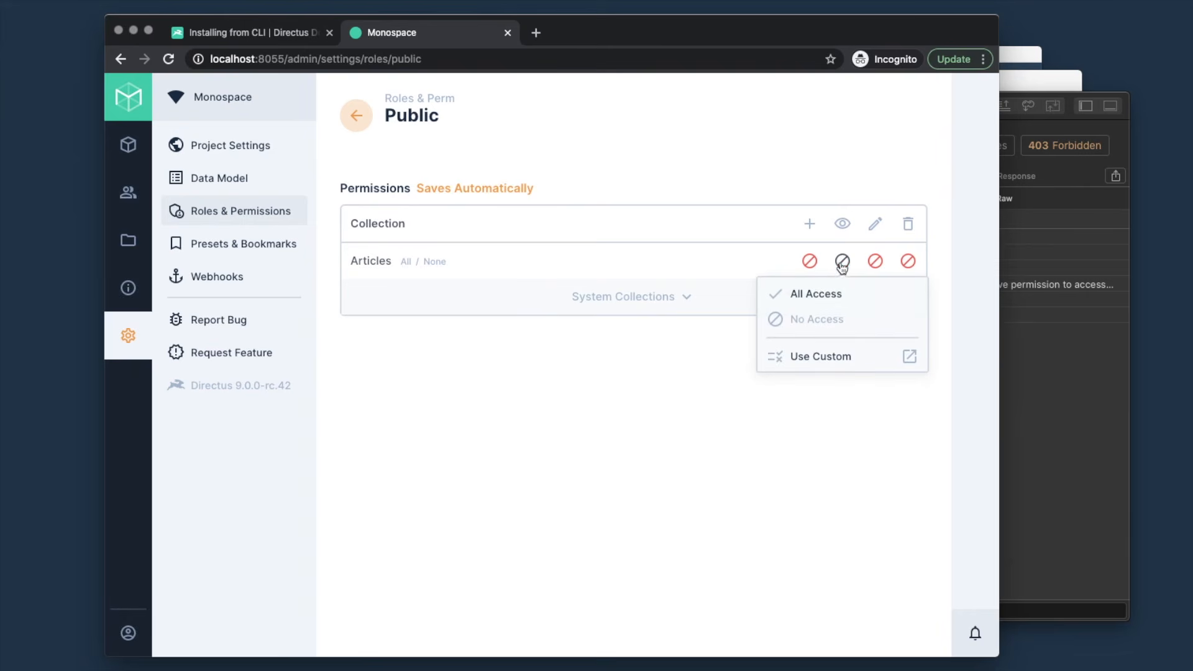
pyautogui.click(823, 296)
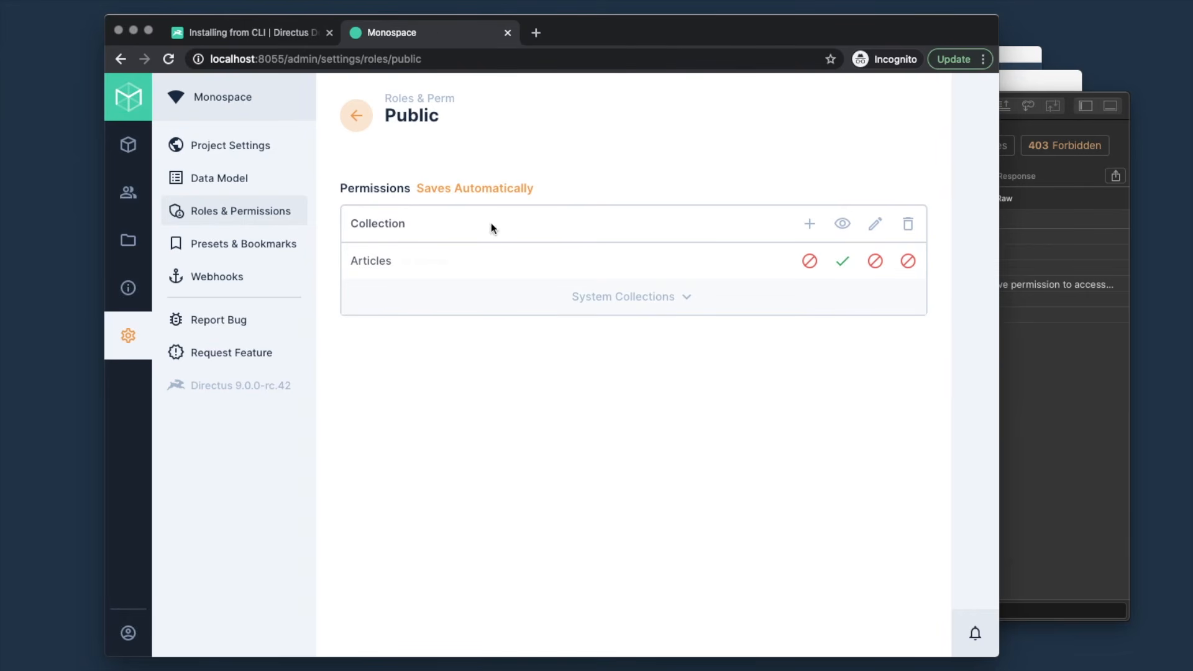
pyautogui.click(1055, 378)
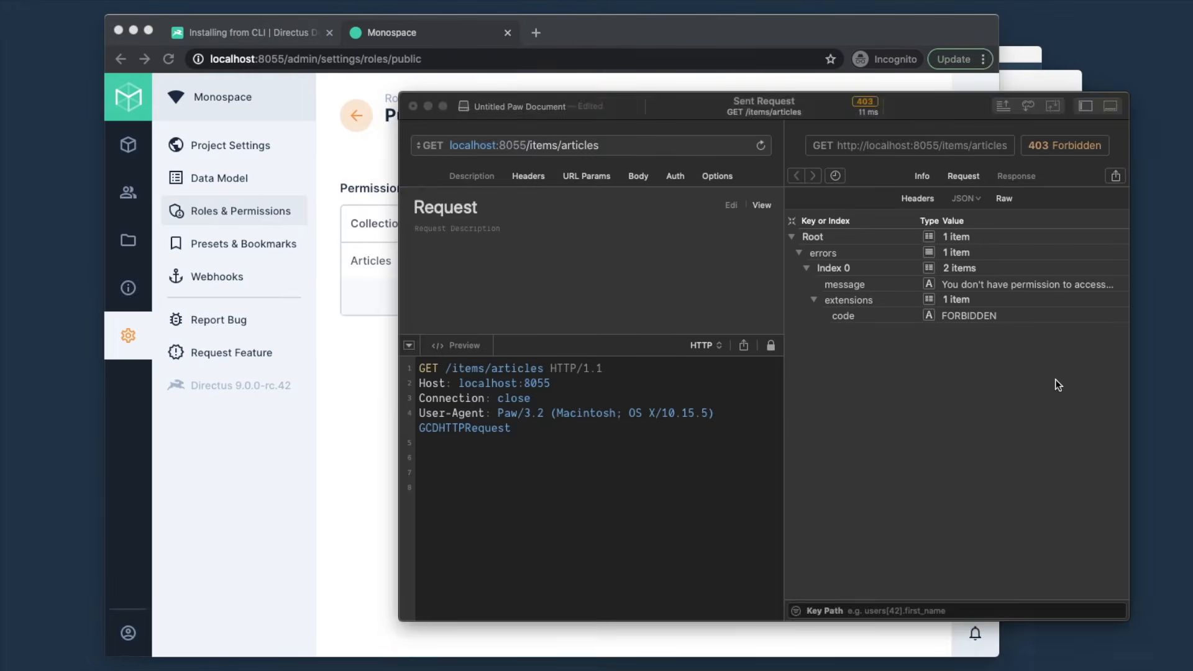
# - Resend the articles request; it returns 200 OK with 'My Title' and its date_published
pyautogui.press('super+r')
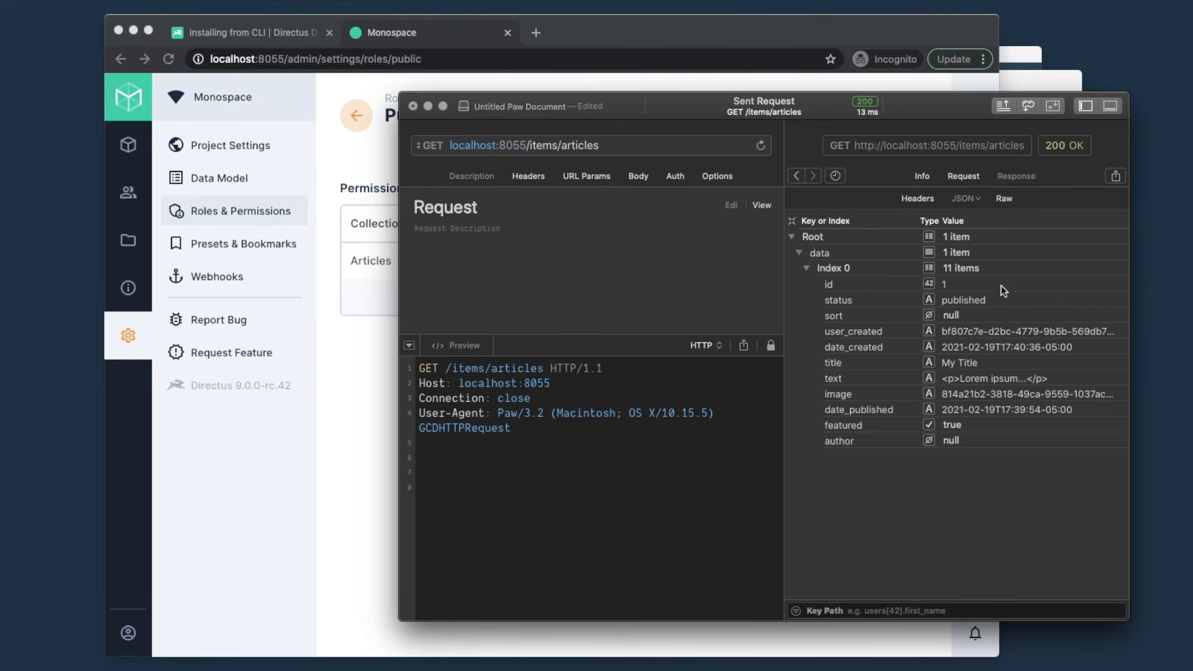
pyautogui.click(971, 411)
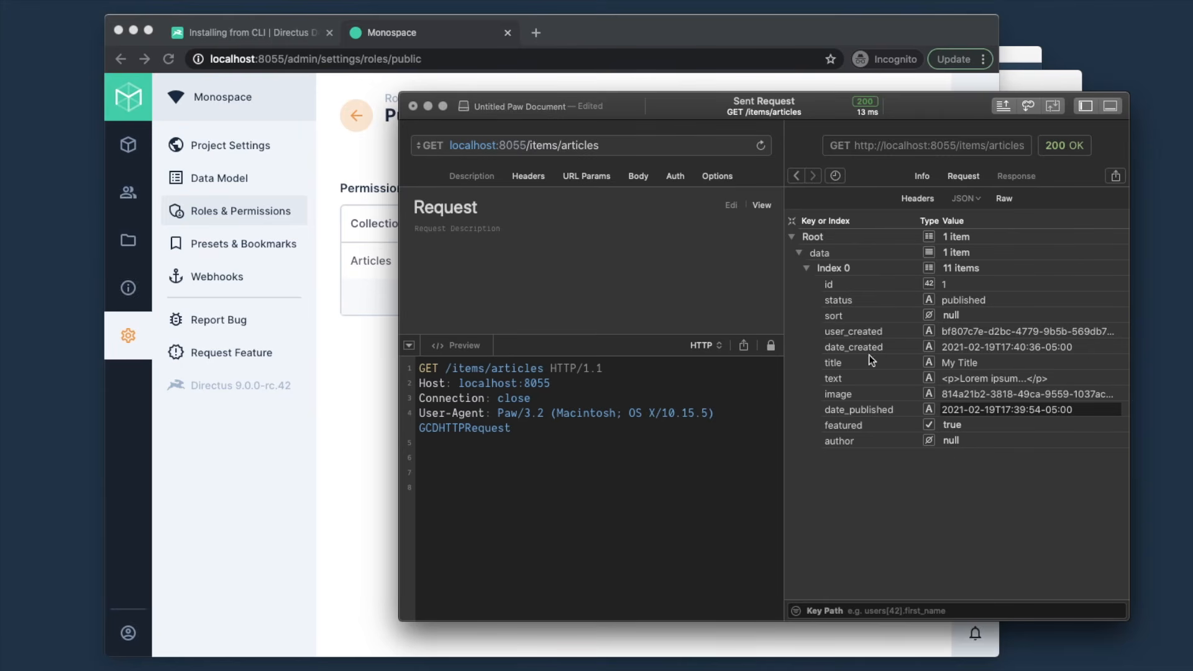
pyautogui.click(362, 352)
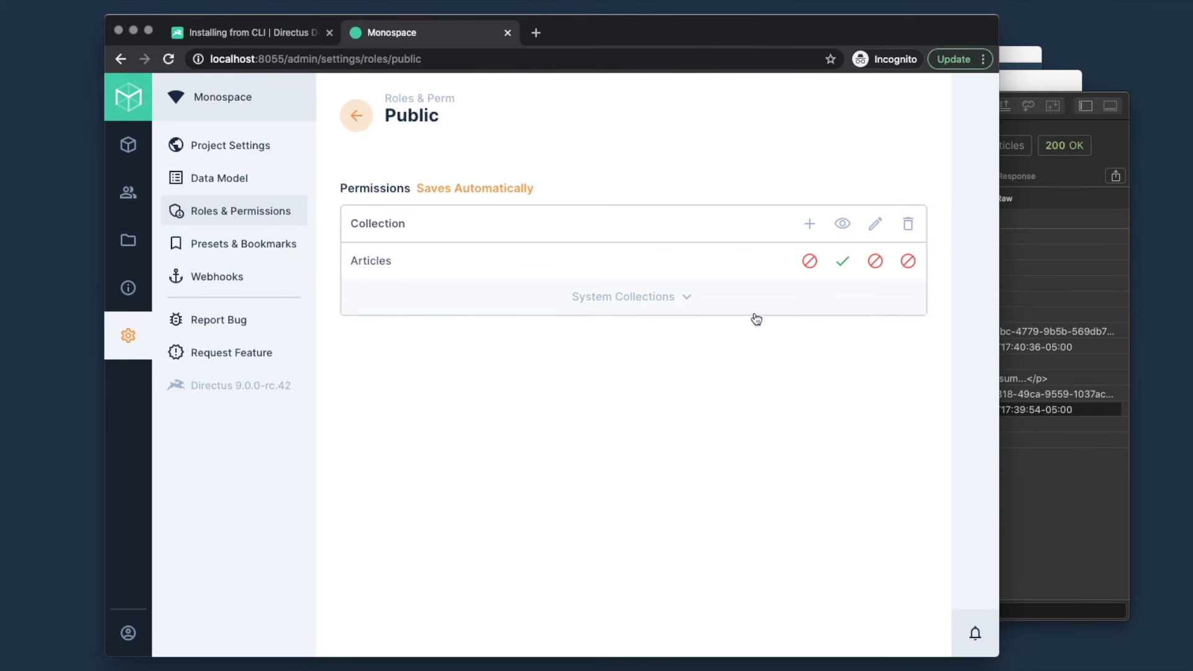
# - Choose Use Custom for the Public role's Articles read access to open Item Permissions
pyautogui.click(843, 264)
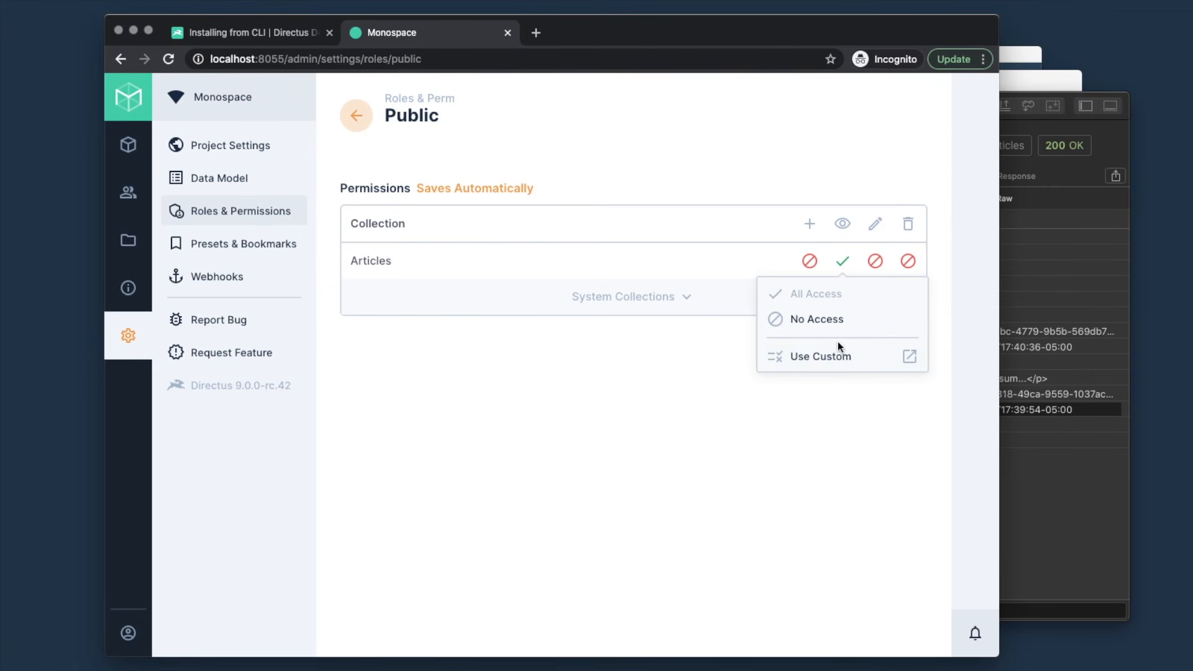
pyautogui.click(828, 358)
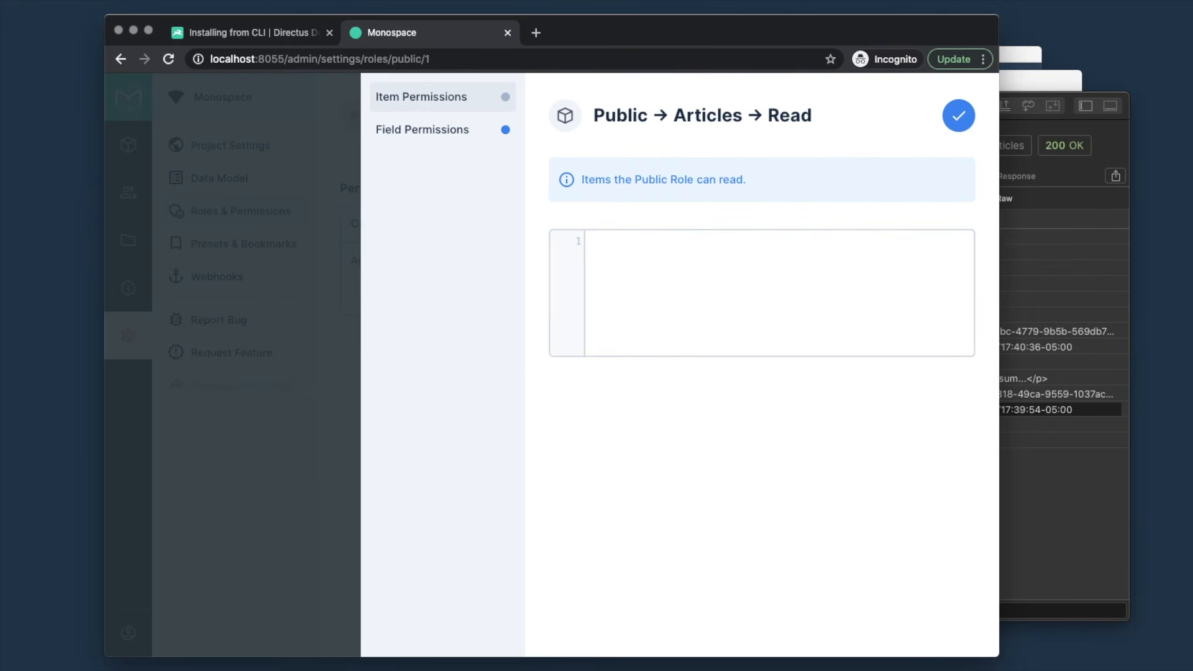
pyautogui.click(290, 35)
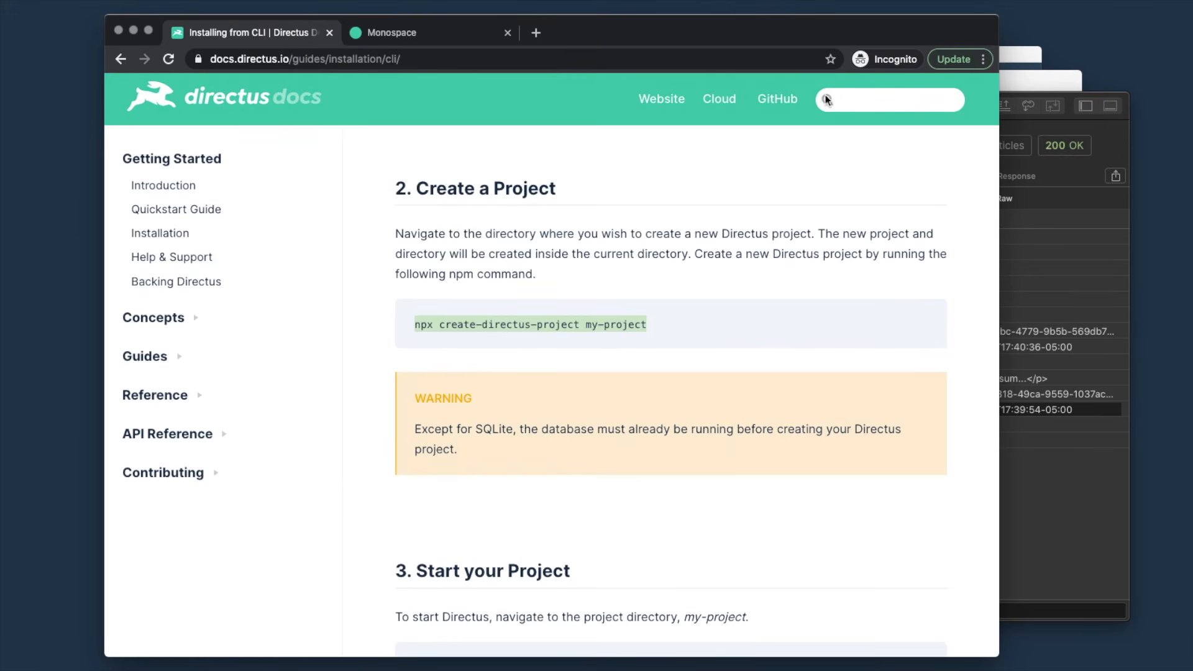
# - Search the docs for 'filter' and copy the Filter Rules example limiting datetime to _lte $NOW
pyautogui.click(910, 98)
pyautogui.write('filter')
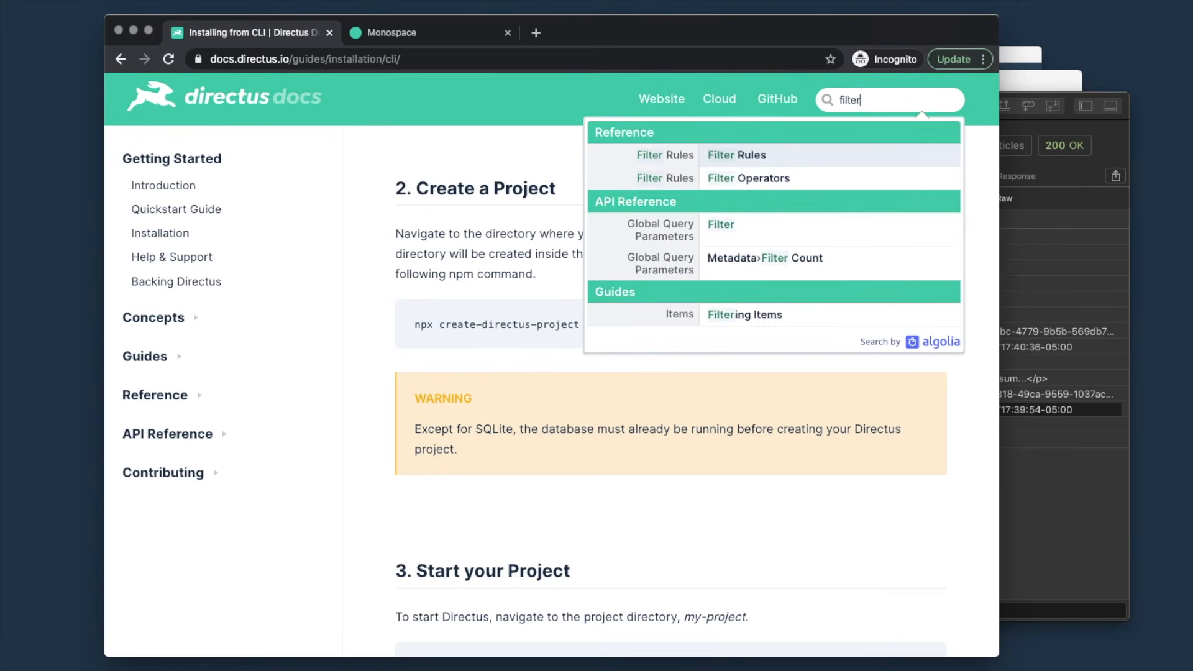
pyautogui.press('Down')
pyautogui.press('Up')
pyautogui.press('Return')
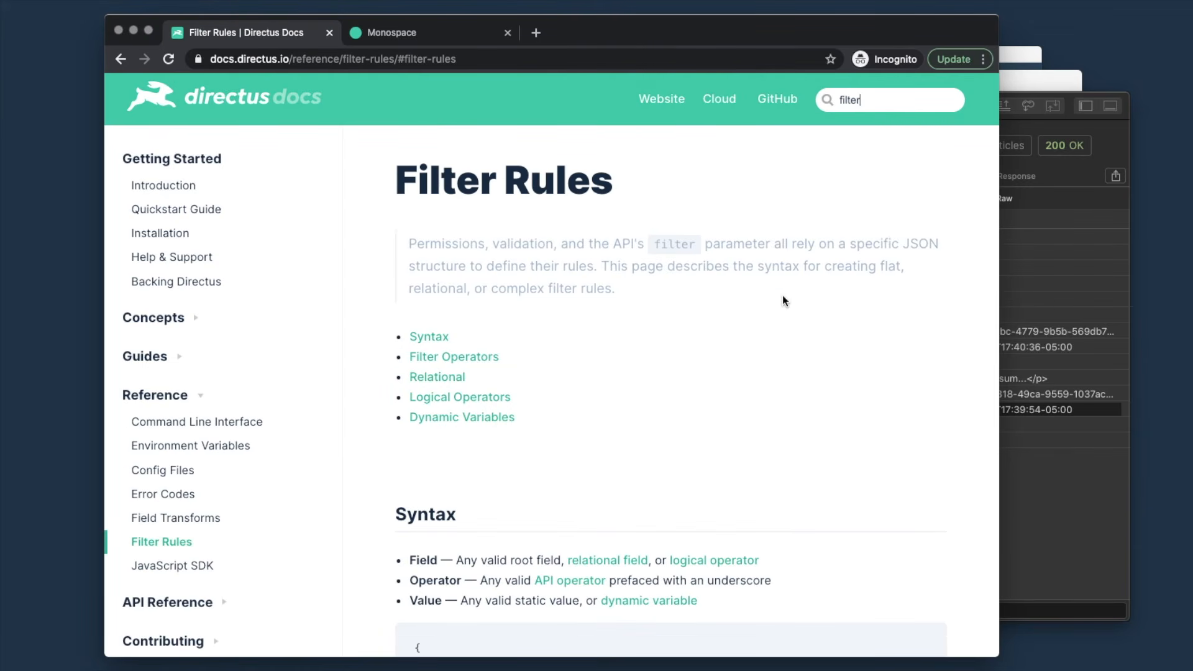
pyautogui.scroll(-5, 781, 299)
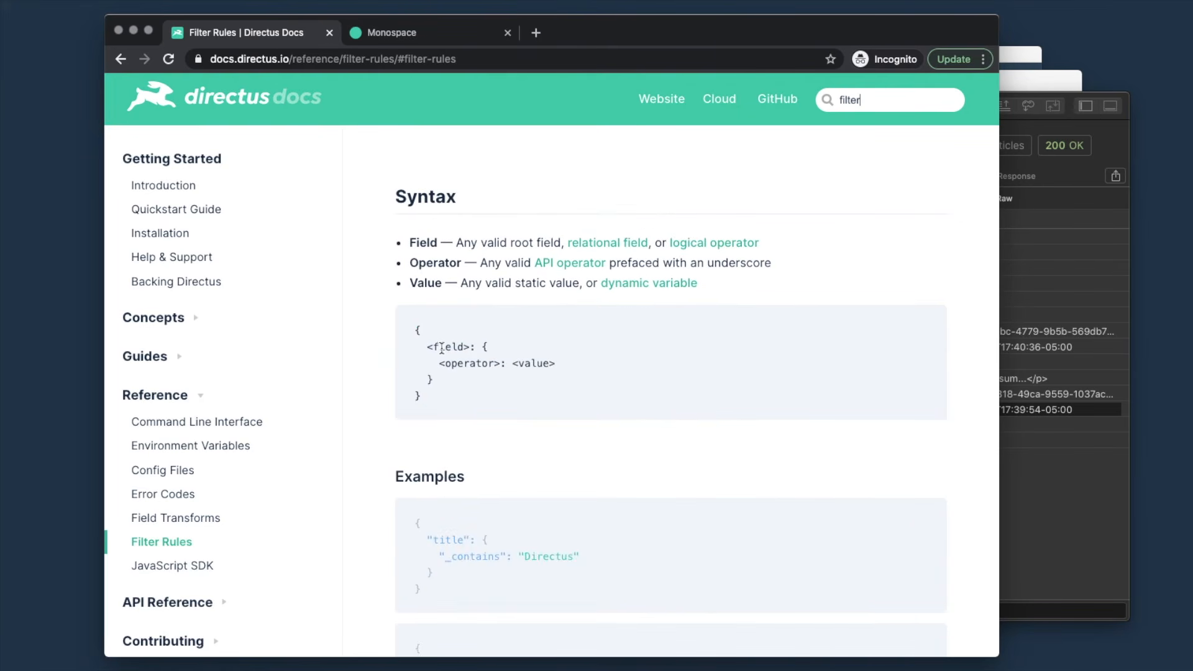
pyautogui.scroll(-5, 537, 365)
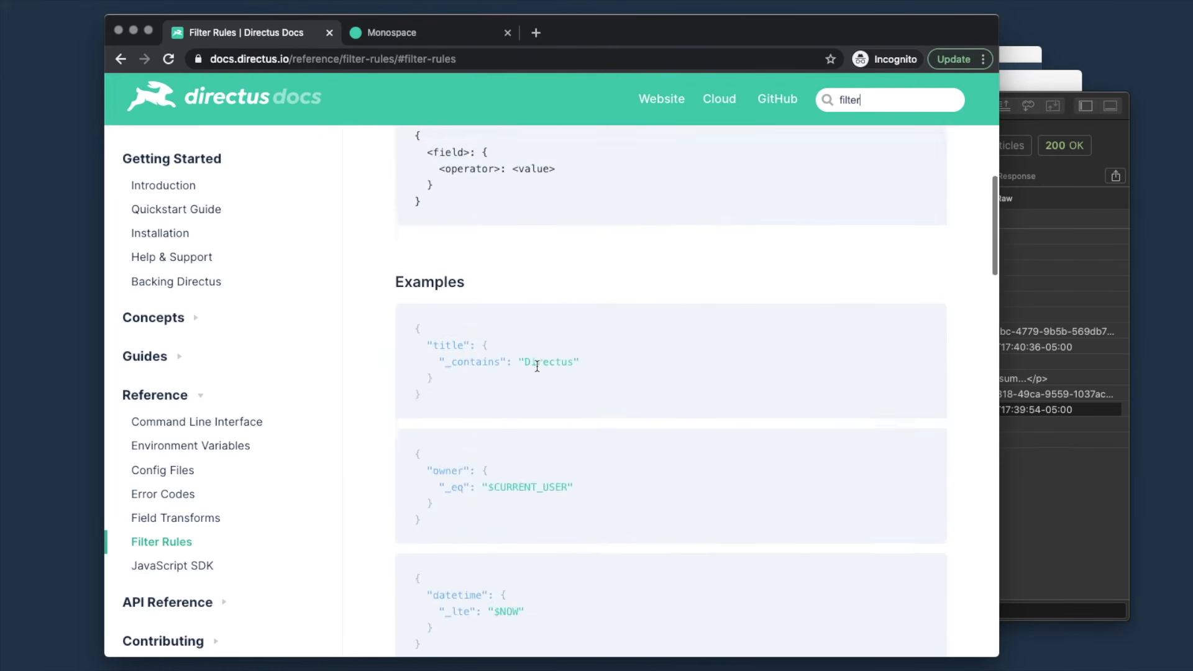
pyautogui.moveTo(426, 497); pyautogui.dragTo(411, 434)
pyautogui.press('super+c')
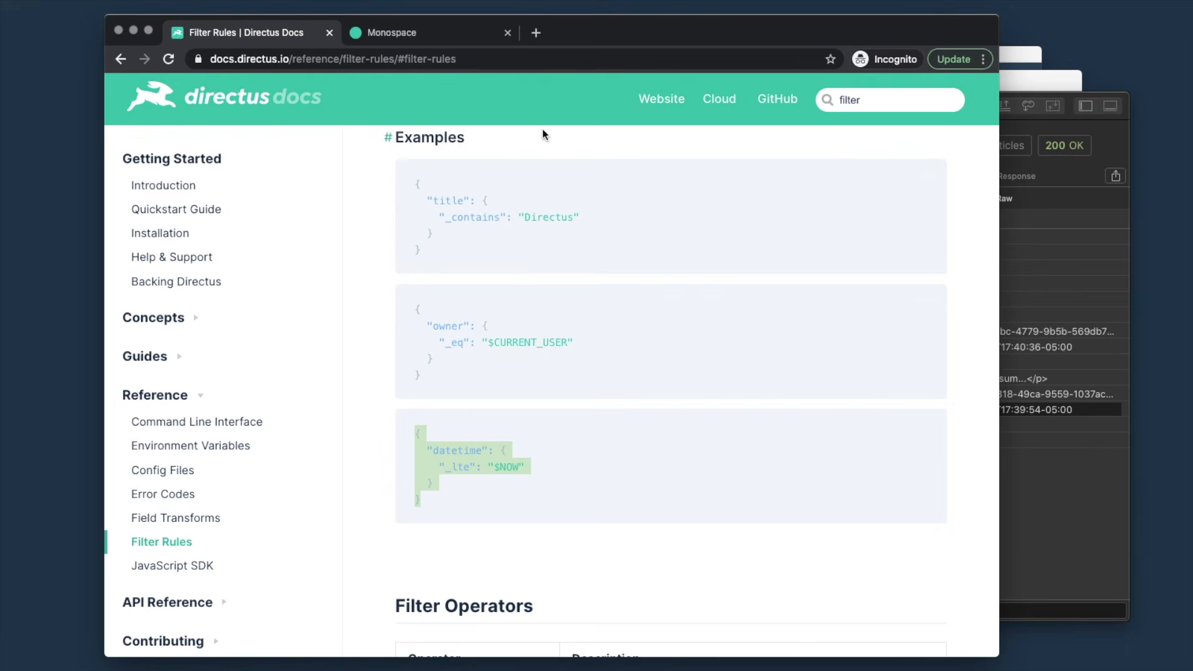
pyautogui.click(427, 37)
pyautogui.click(647, 294)
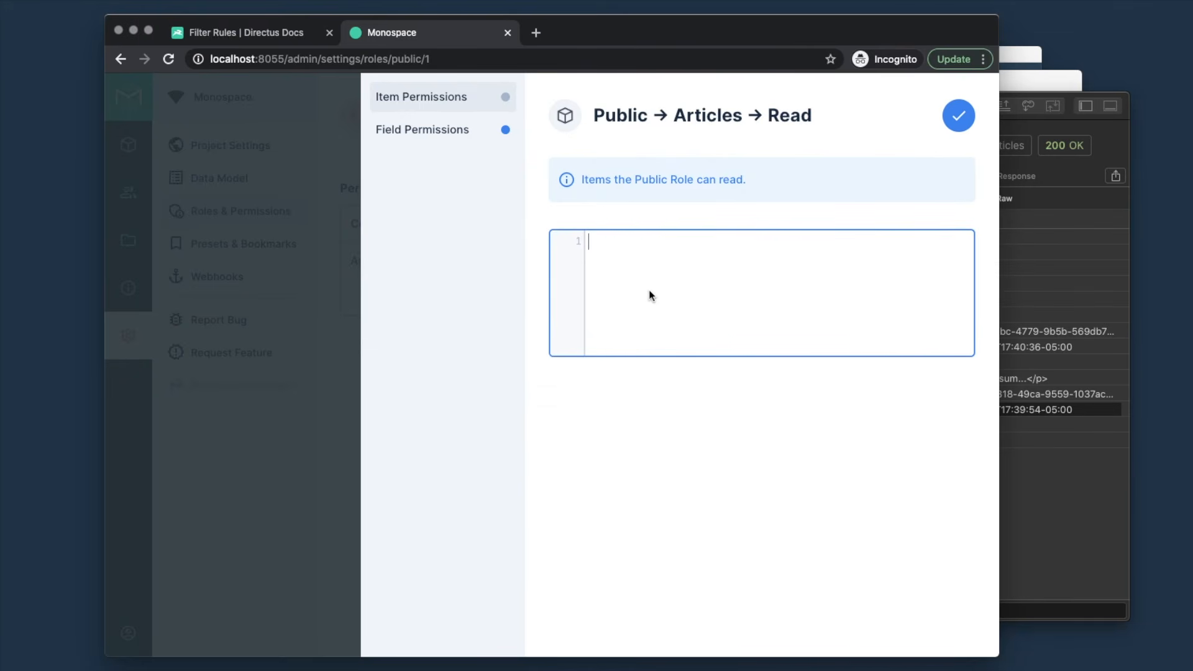
# - Paste the filter, change its field to date_published, and save the Public Articles read rule
pyautogui.press('super+v')
pyautogui.doubleClick(641, 259)
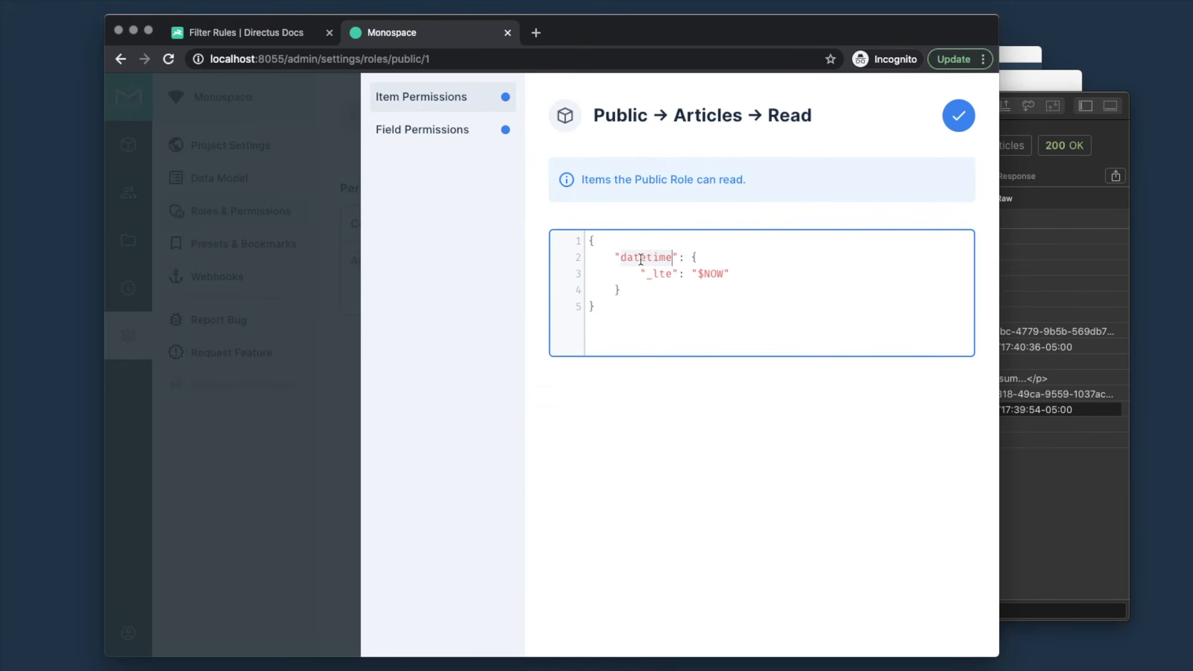
pyautogui.write('date_published')
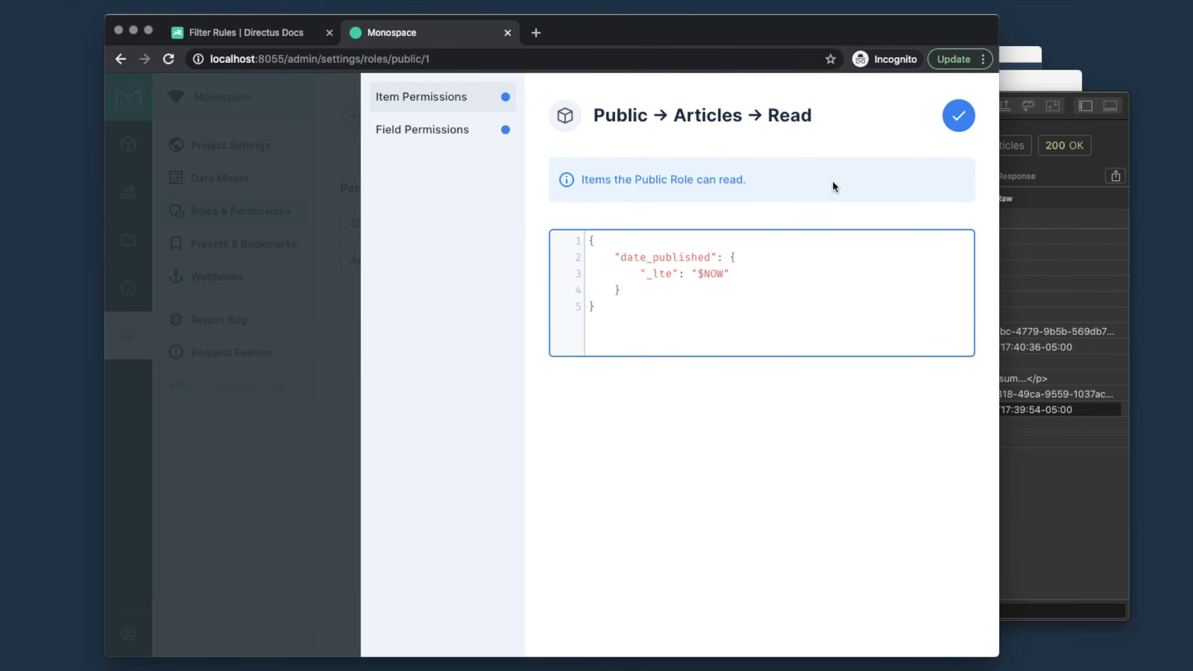
pyautogui.click(965, 120)
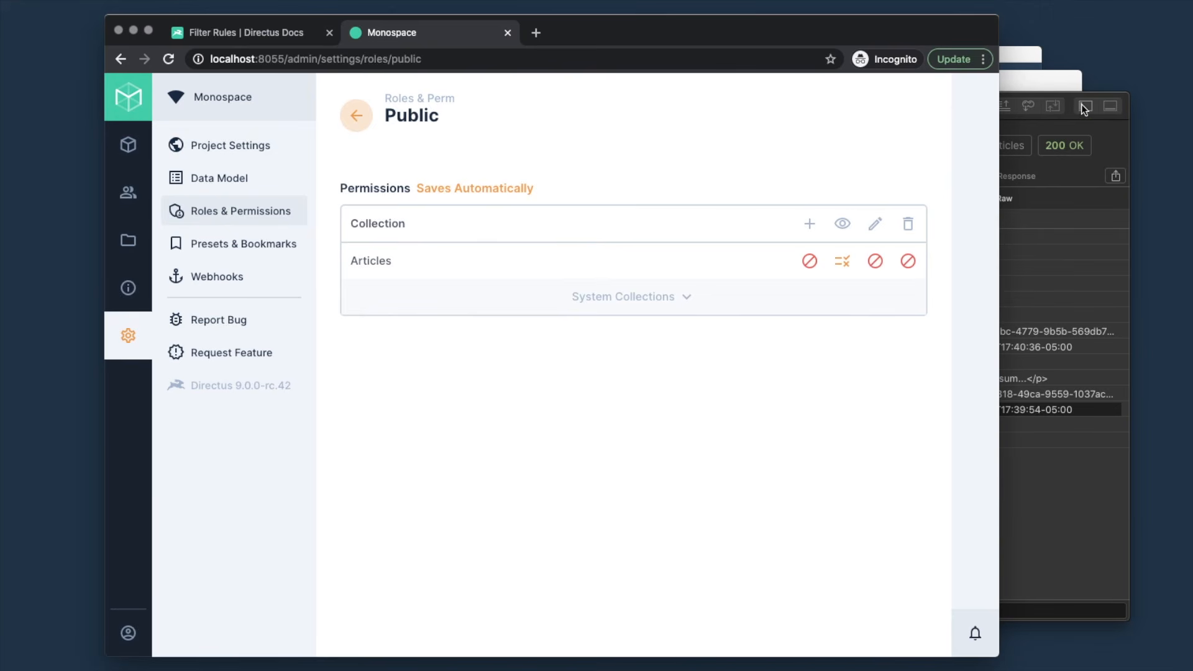
# - Resend the public articles request in Paw, then return to Directus Collections
pyautogui.click(1072, 125)
pyautogui.press('super+r')
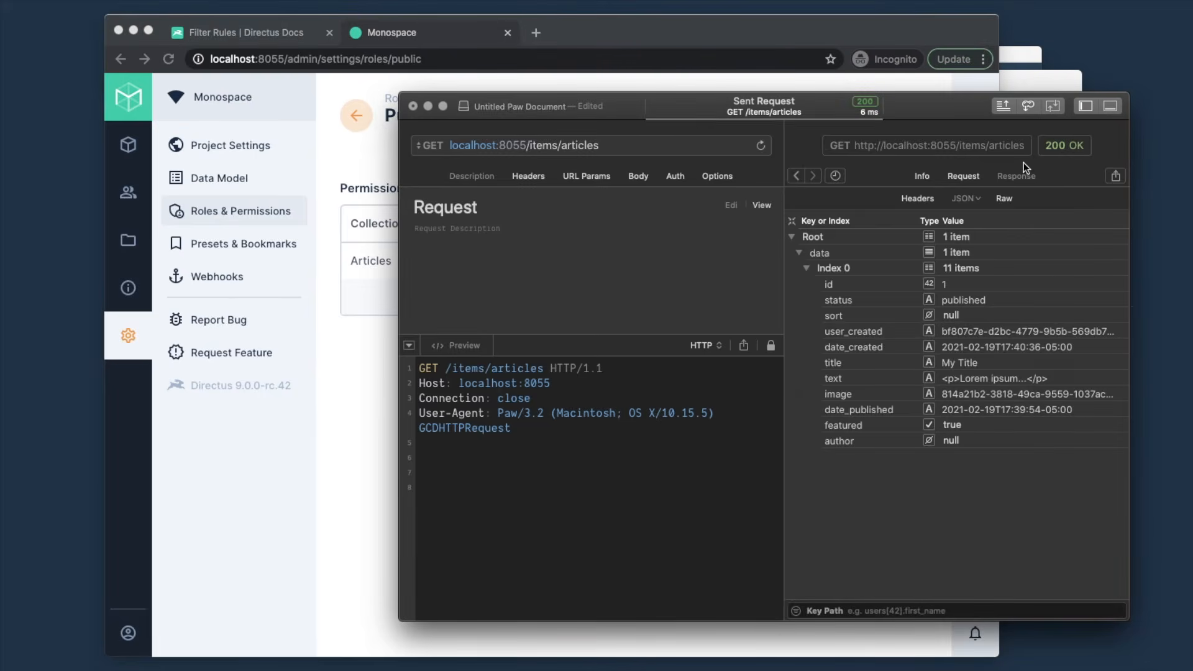
pyautogui.click(359, 163)
pyautogui.click(128, 144)
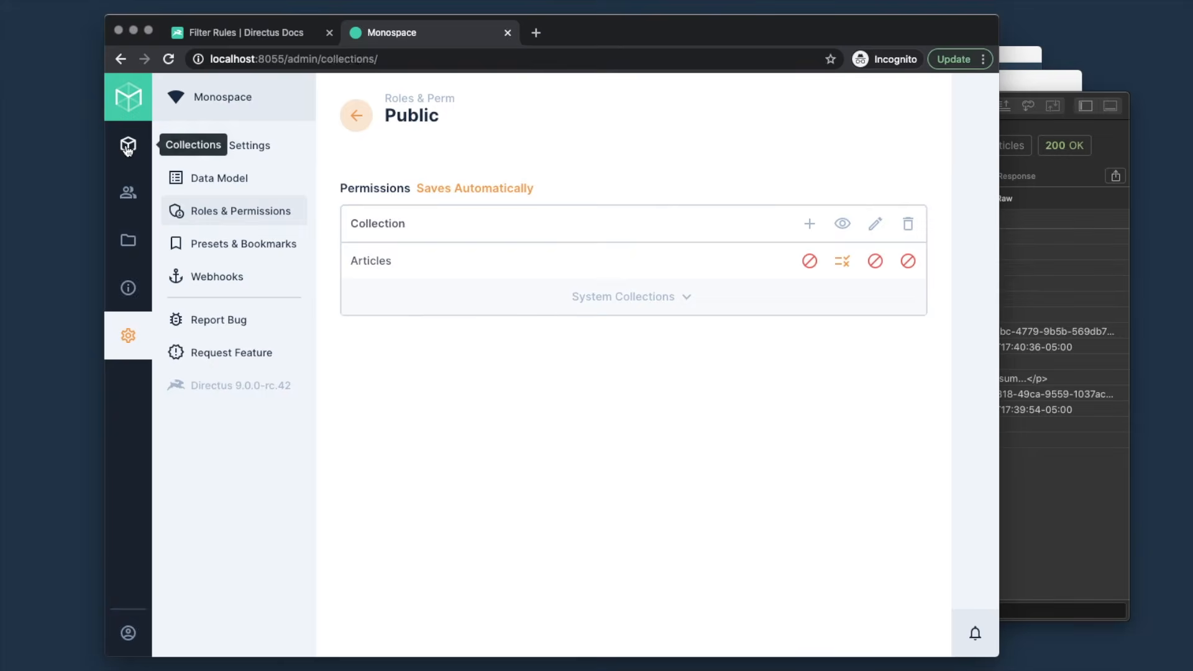
# - Start a new article titled 'In the future!' with status Published
pyautogui.click(647, 213)
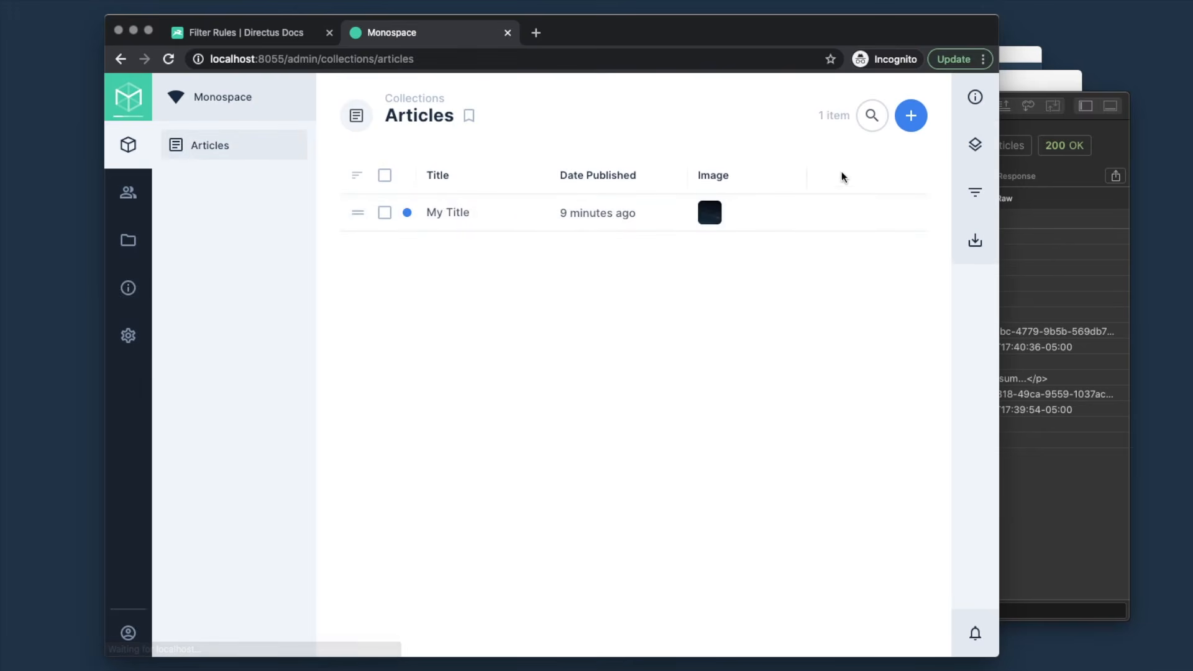
pyautogui.click(911, 116)
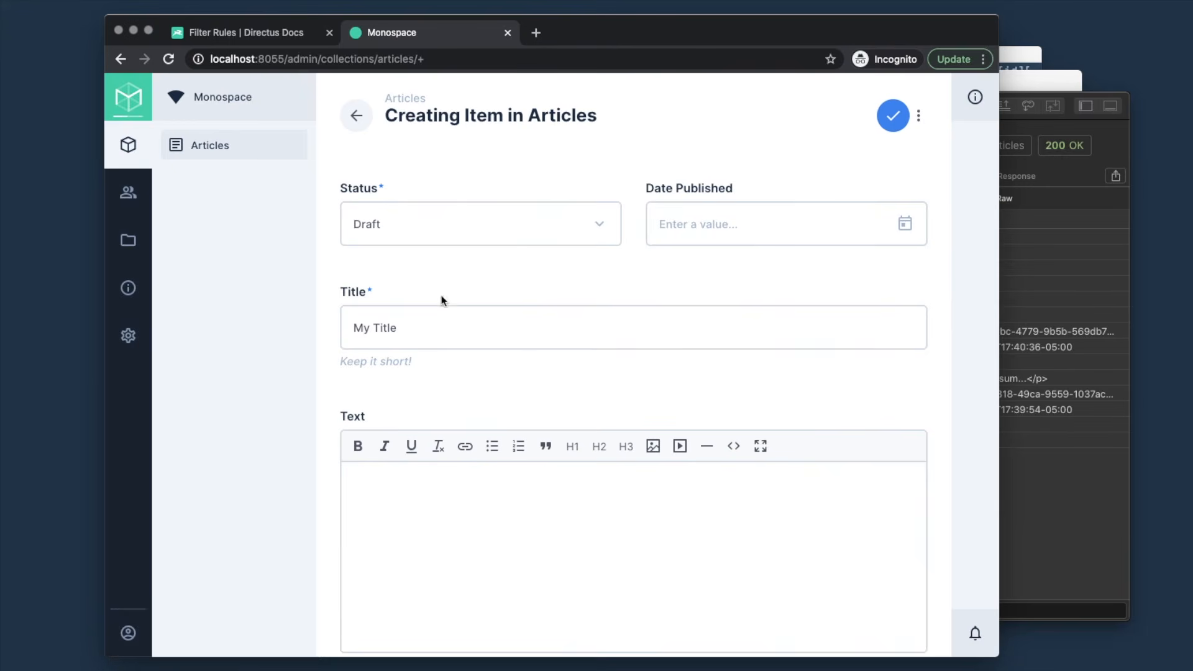
pyautogui.click(416, 330)
pyautogui.press('super+a')
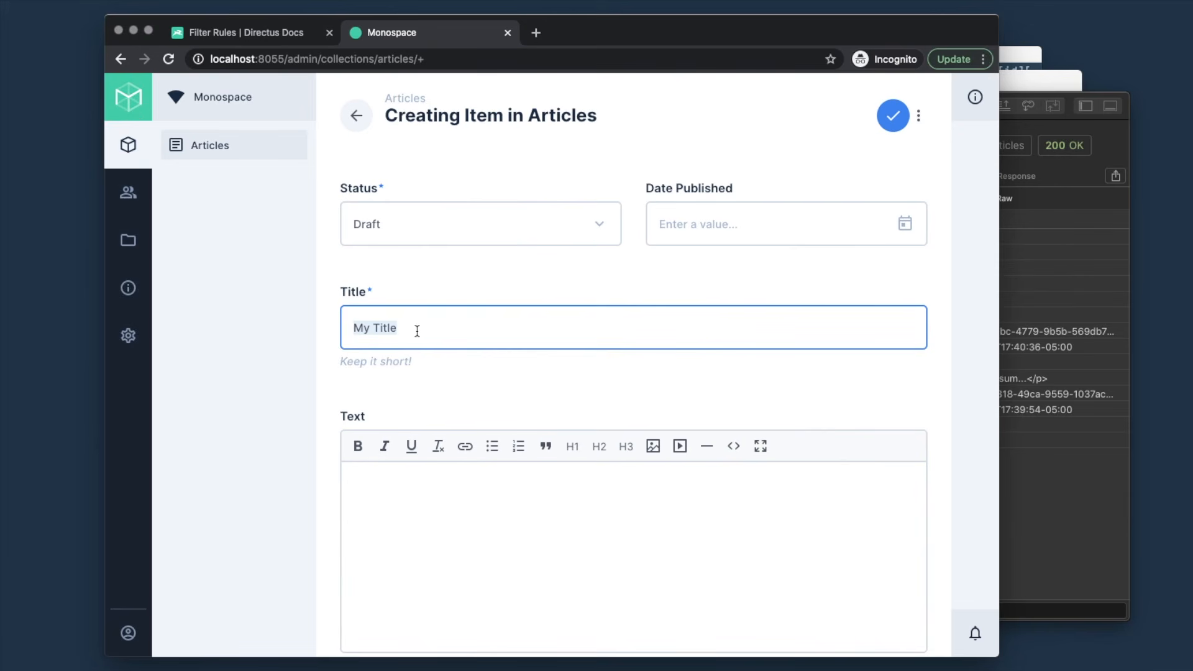
pyautogui.write('In the future!')
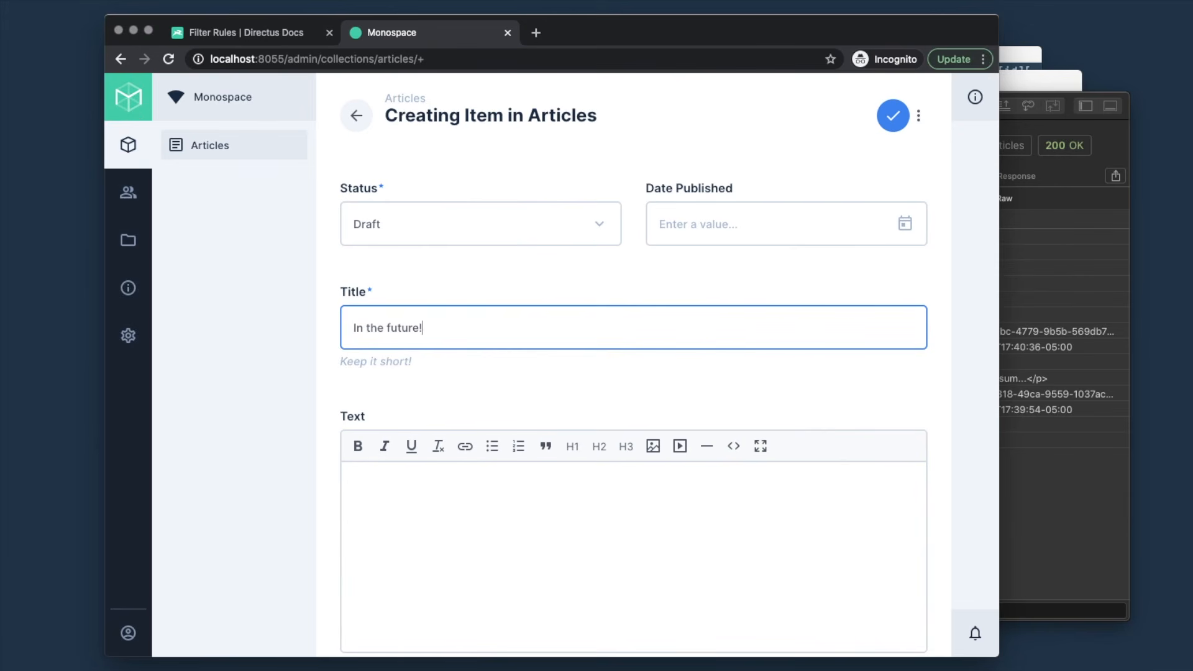
pyautogui.click(489, 221)
pyautogui.click(422, 262)
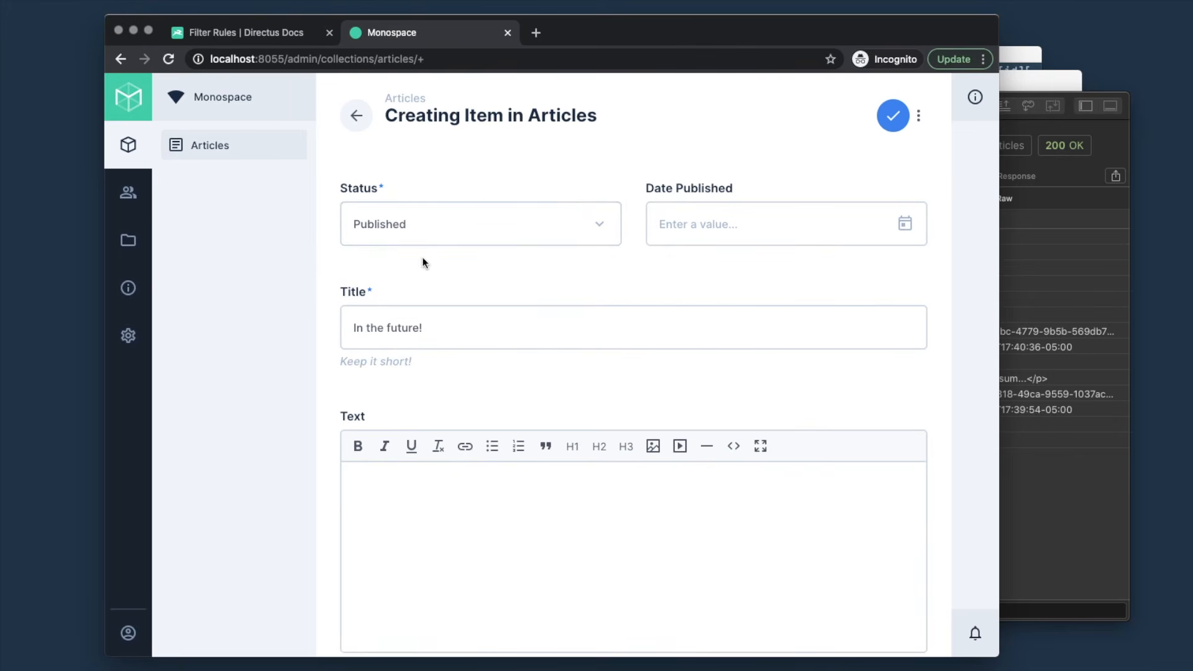
# - Set Date Published to March 19th, 2021 with the date picker
pyautogui.click(684, 223)
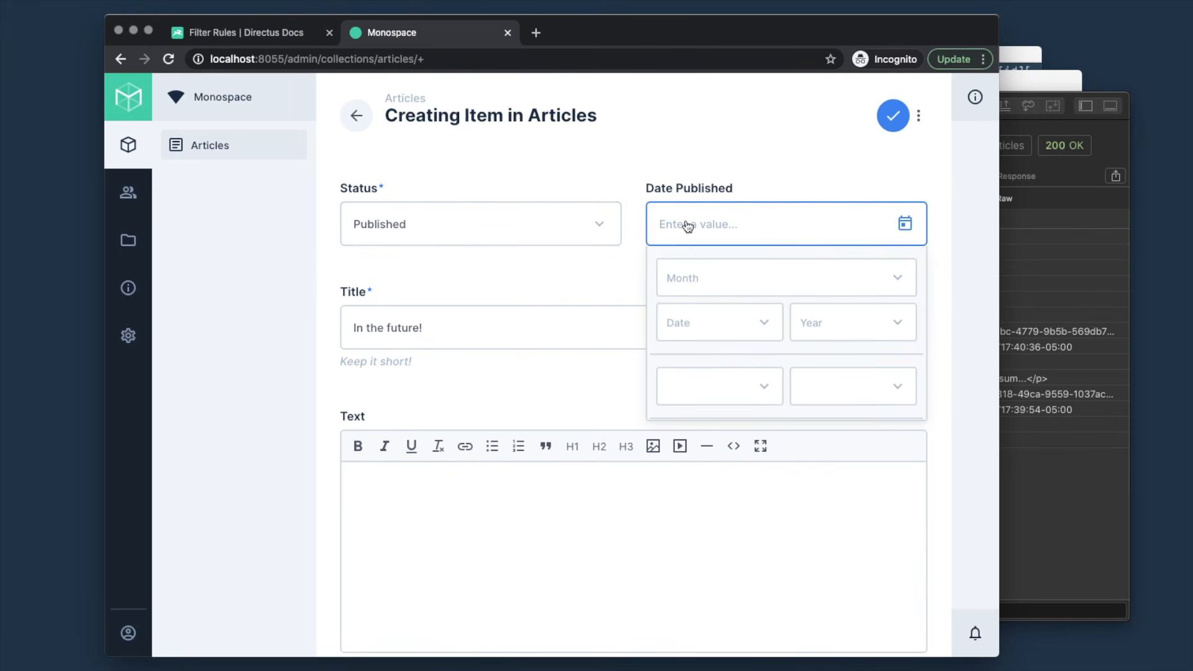
pyautogui.scroll(-1, 789, 392)
pyautogui.click(784, 406)
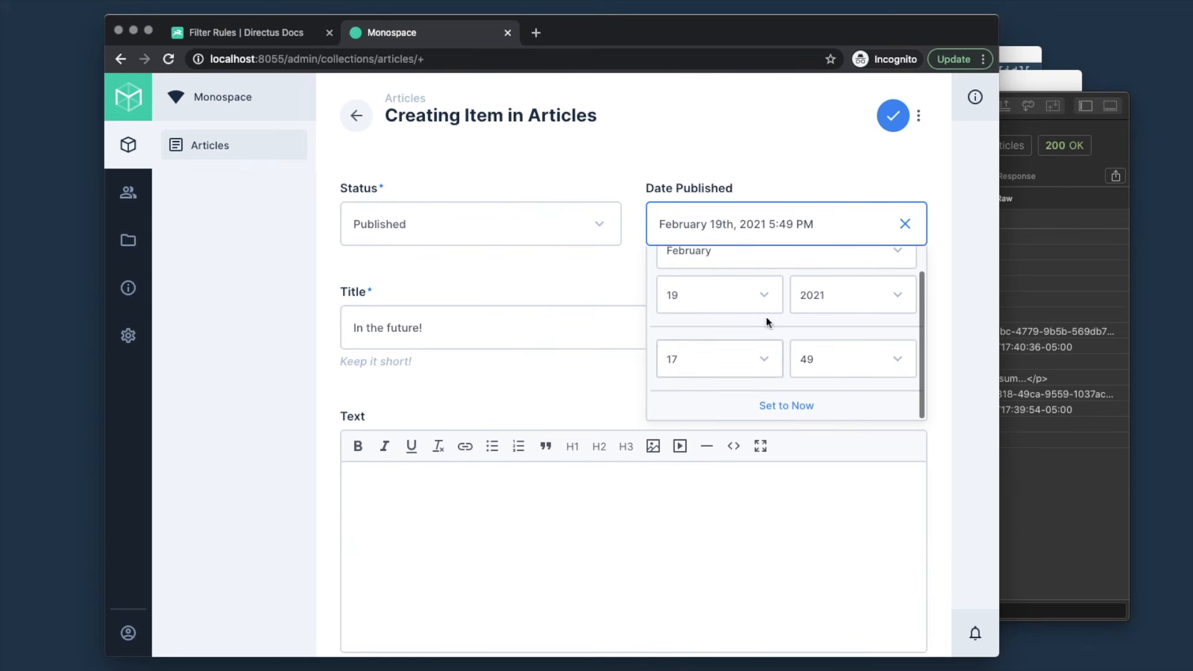
pyautogui.scroll(1, 730, 274)
pyautogui.click(728, 287)
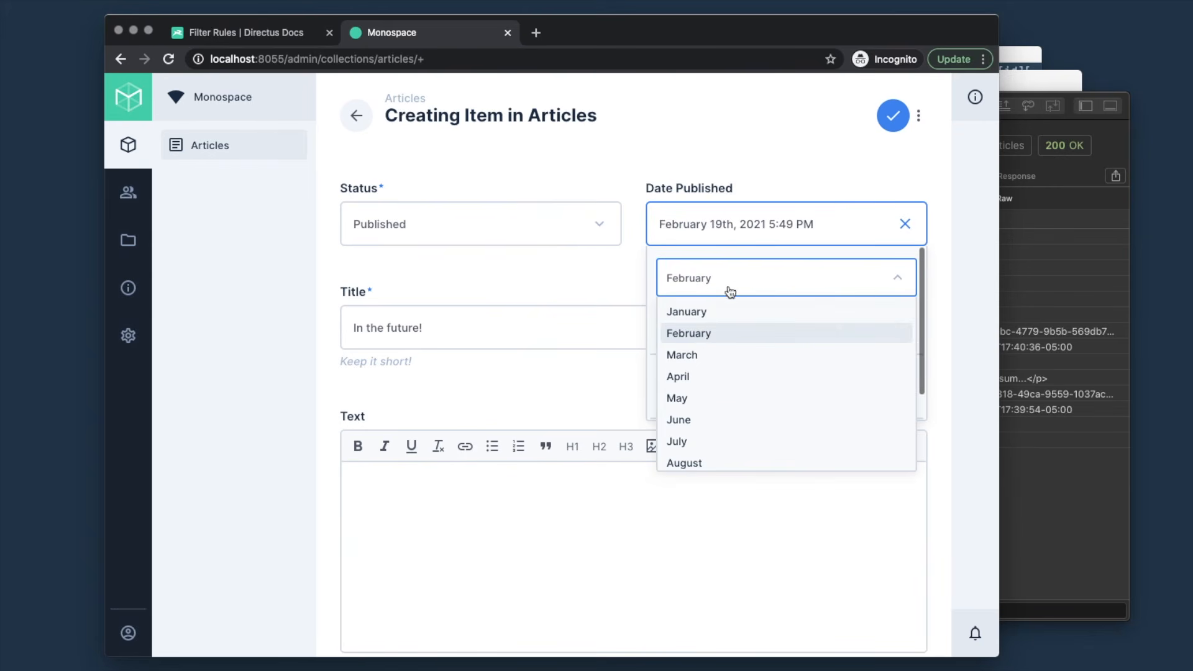
pyautogui.click(697, 355)
pyautogui.click(746, 149)
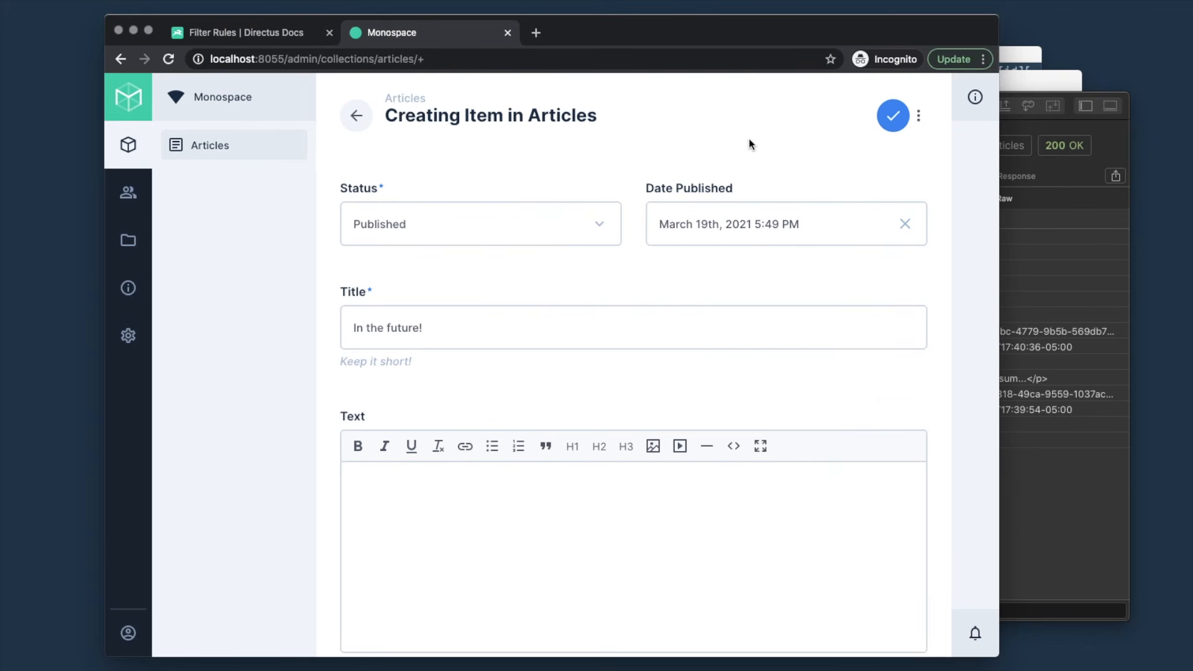
# - Add 'Lorem ipsum...' as the body text and save the article
pyautogui.click(532, 535)
pyautogui.write('L')
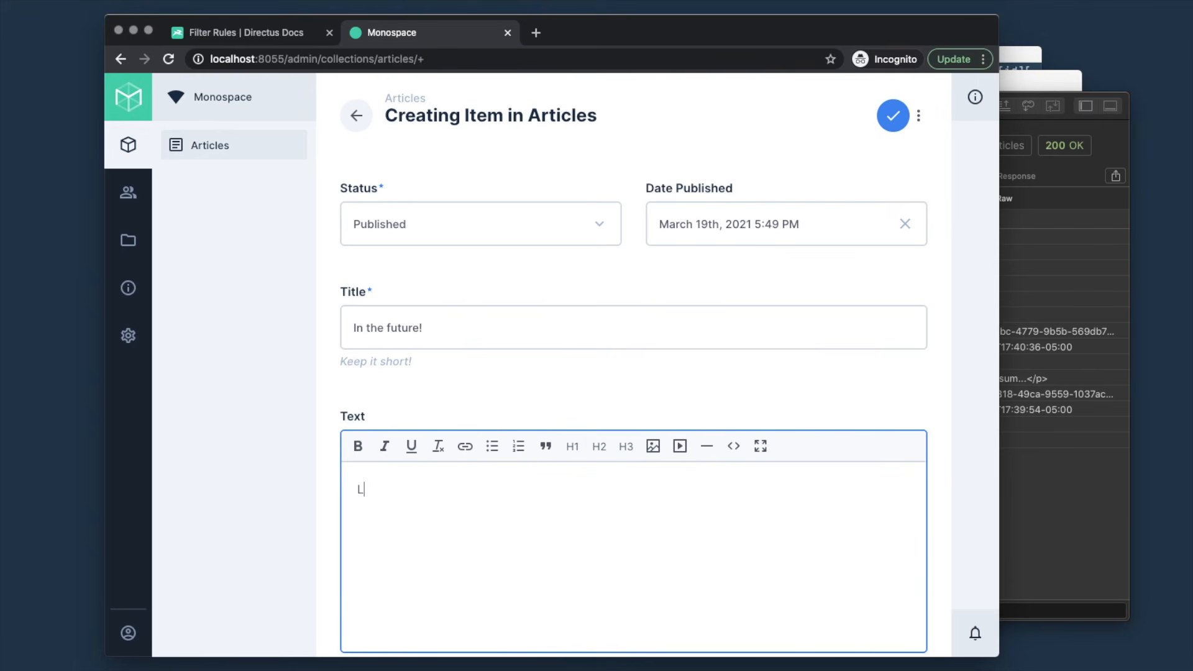
pyautogui.write('orem ipsum...')
pyautogui.scroll(-8, 542, 523)
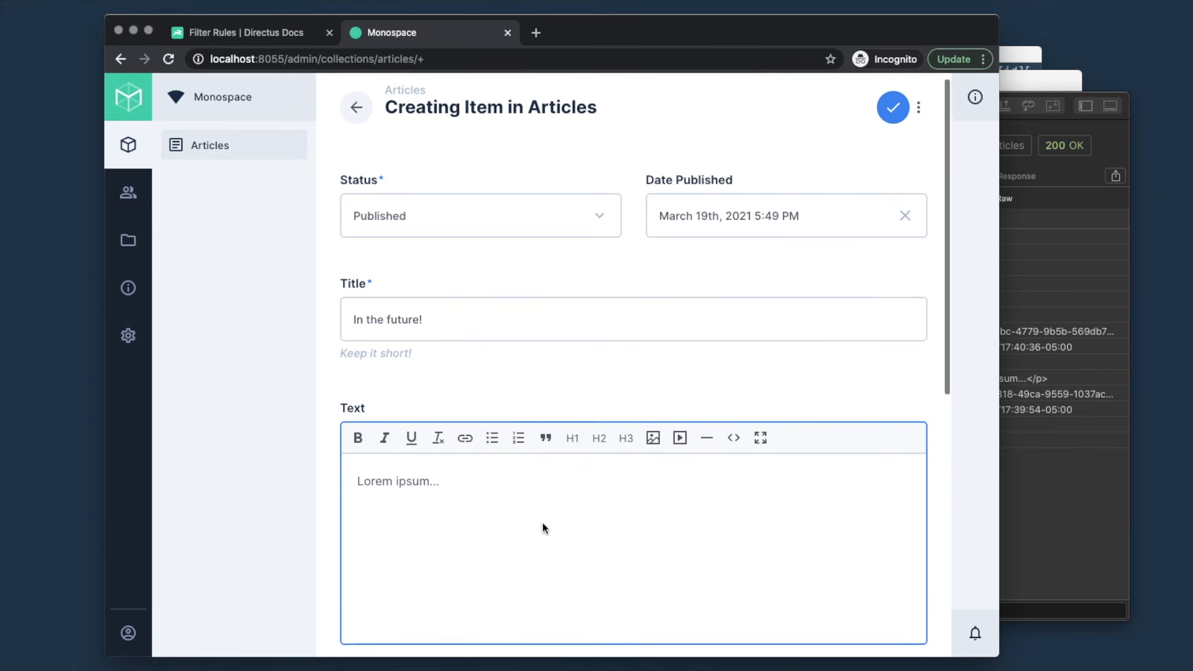
pyautogui.scroll(3, 549, 516)
pyautogui.scroll(5, 555, 512)
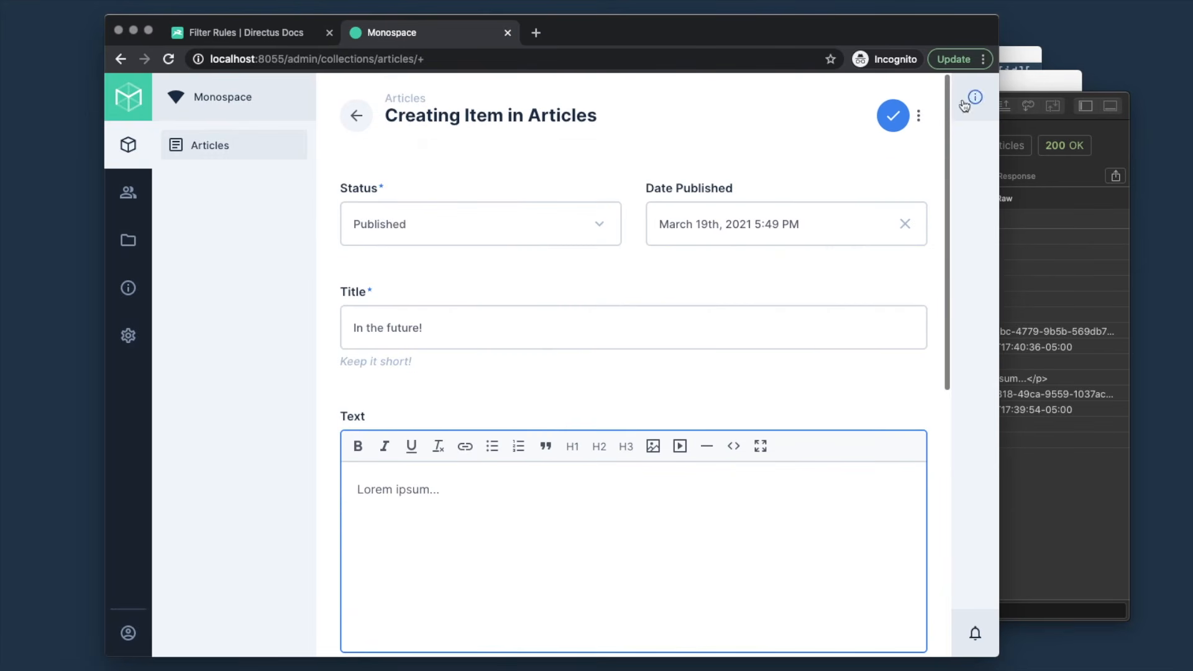
pyautogui.click(893, 115)
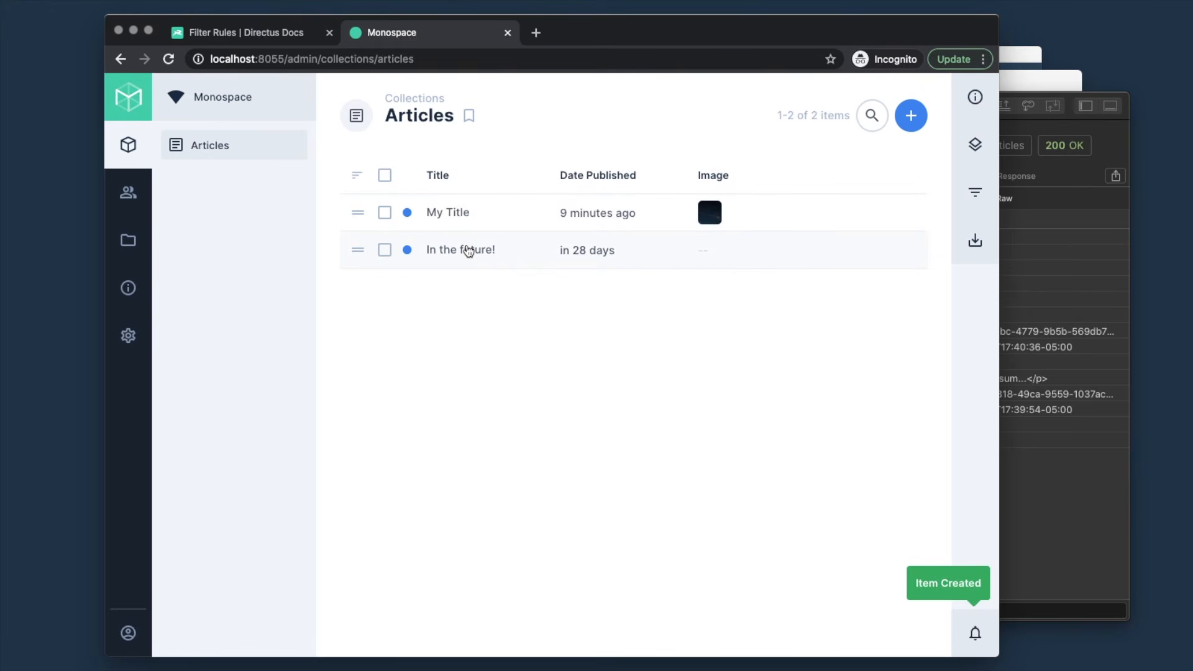
# - Resend GET /items/articles in Paw; only 'My Title' returns, the future article excluded
pyautogui.click(1059, 450)
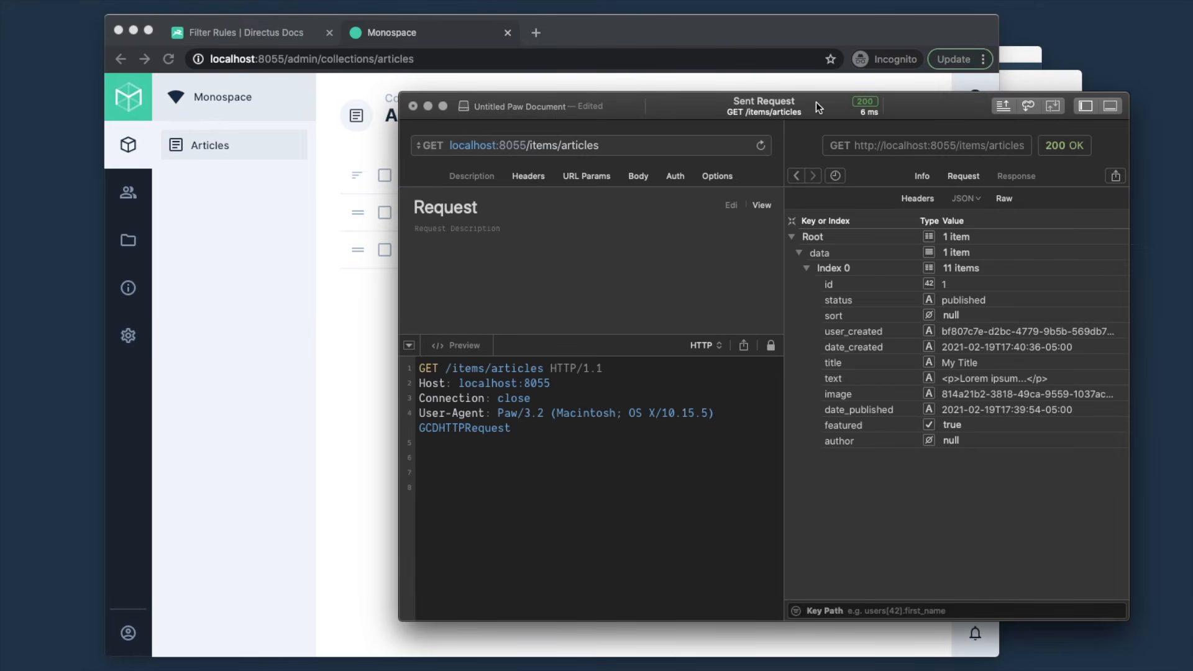
pyautogui.press('super+r')
# - In the User Directory, fill in the Admin User's Token field with a static token and save
pyautogui.click(317, 354)
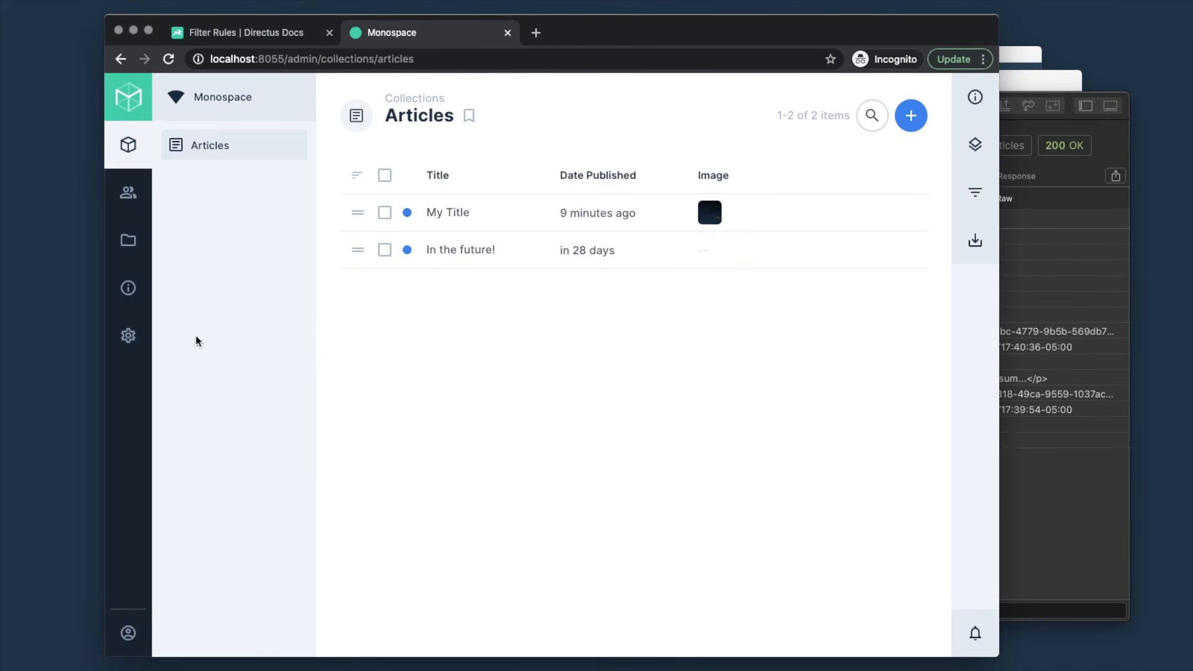
pyautogui.click(129, 195)
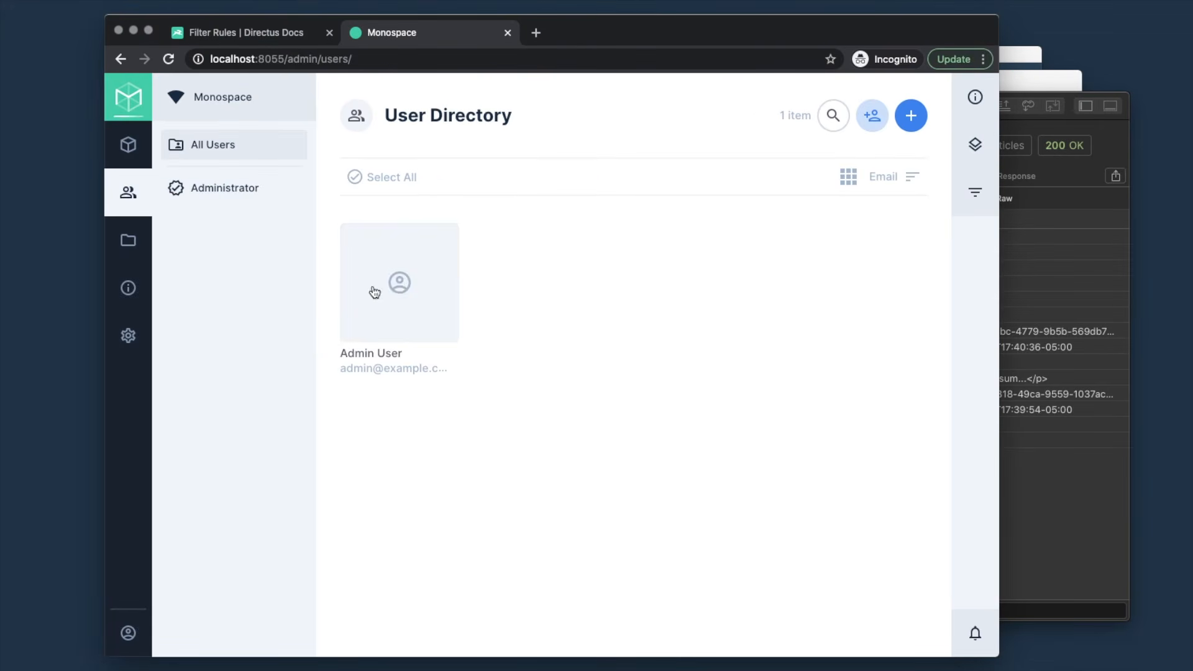
pyautogui.click(398, 288)
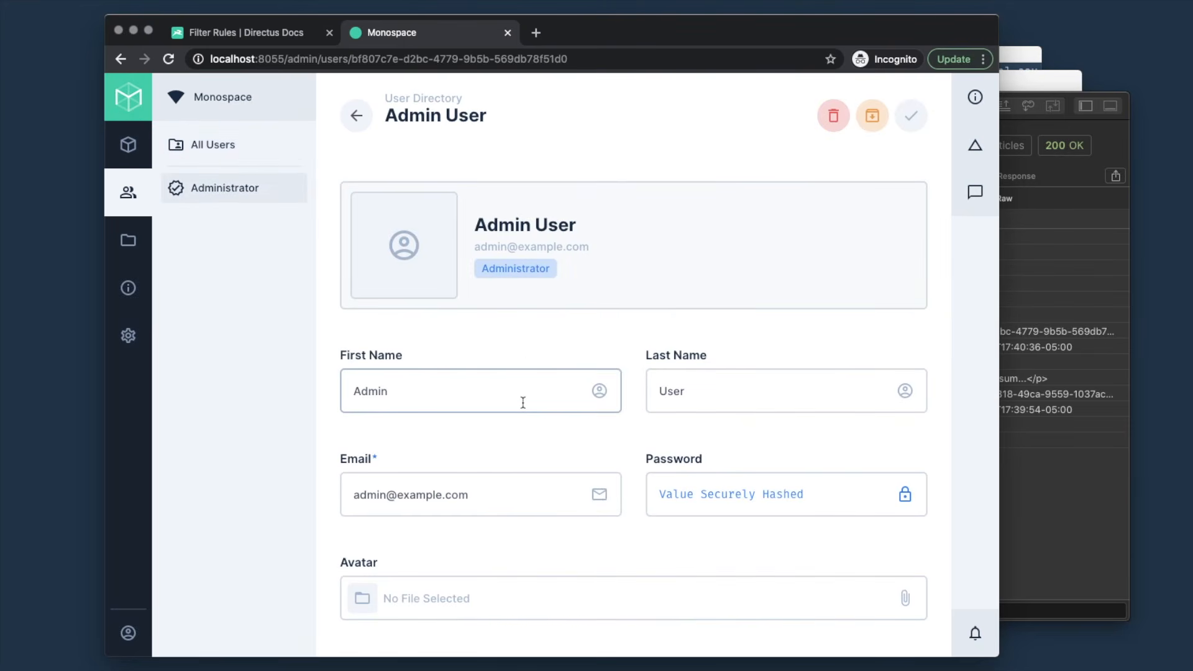
pyautogui.scroll(-10, 522, 403)
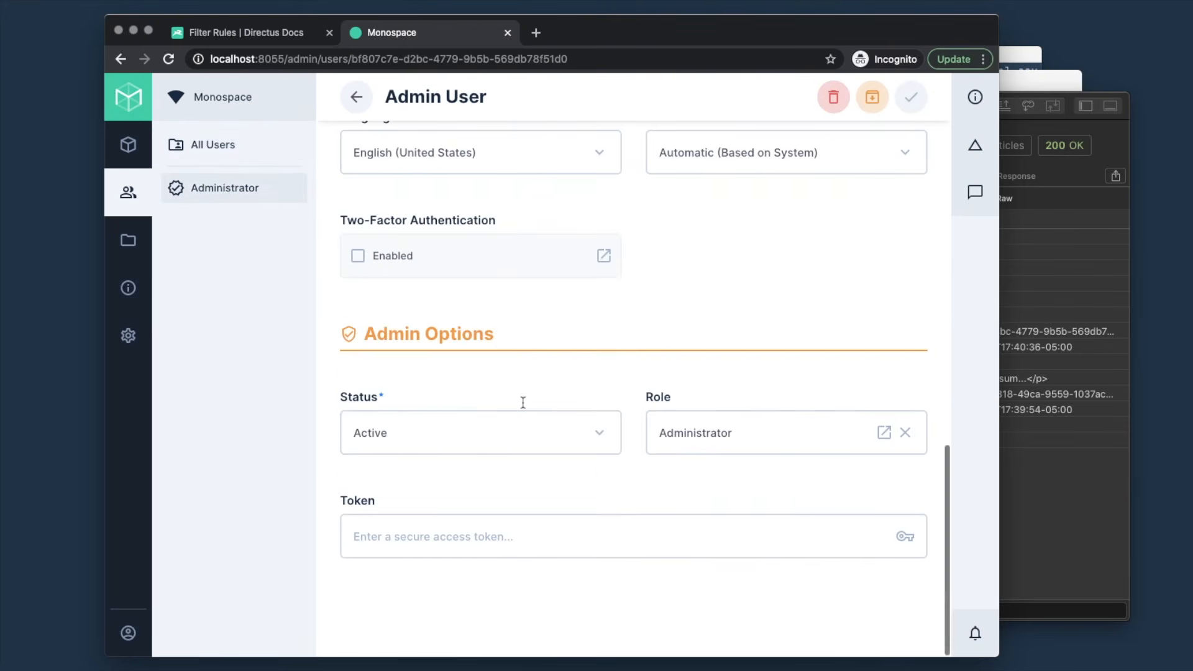
pyautogui.click(395, 537)
pyautogui.write('admin')
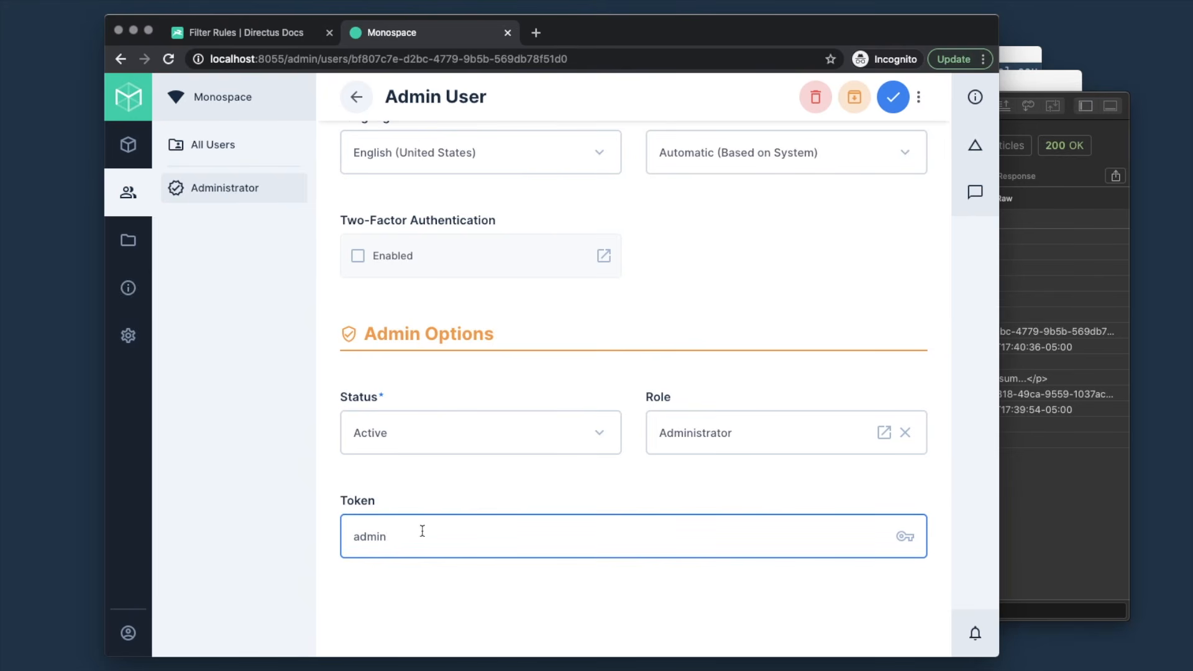
pyautogui.click(893, 100)
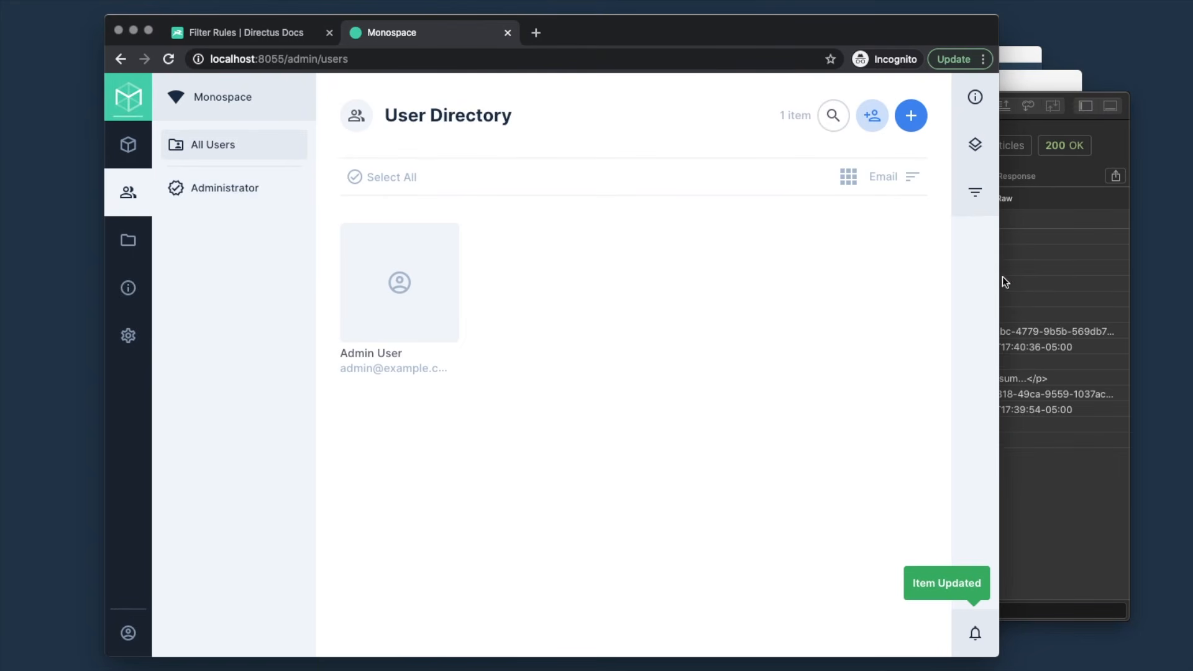
pyautogui.click(1031, 524)
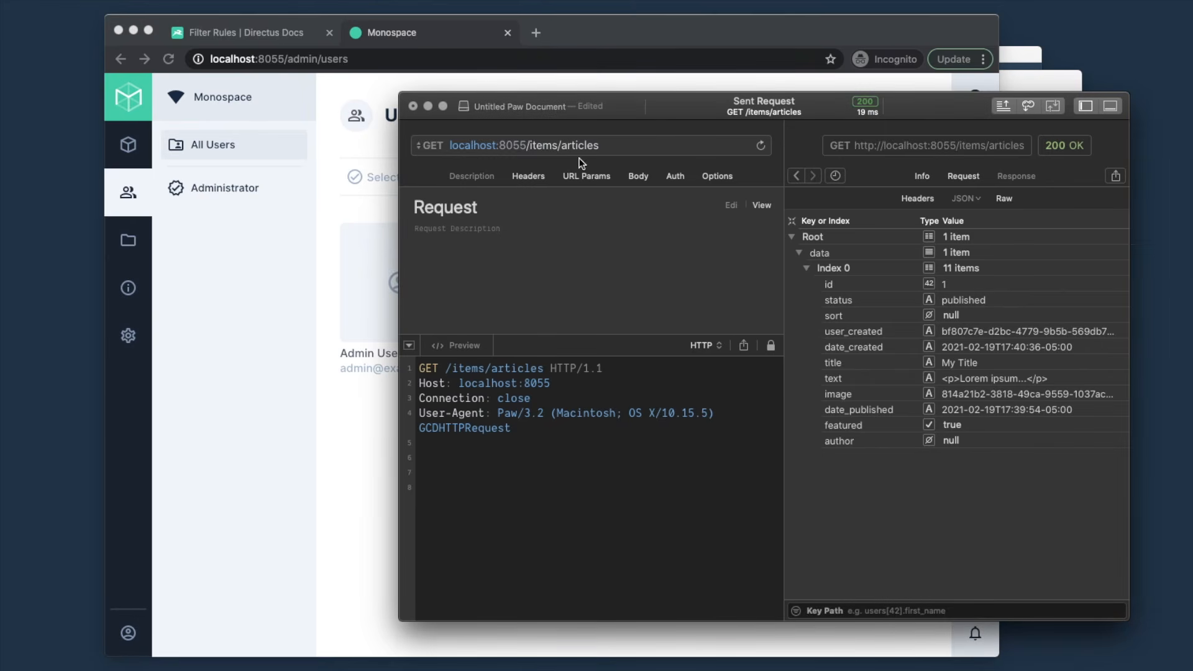
# - Add an access_token URL parameter with the admin's token value and resend the articles request
pyautogui.click(584, 178)
pyautogui.click(466, 216)
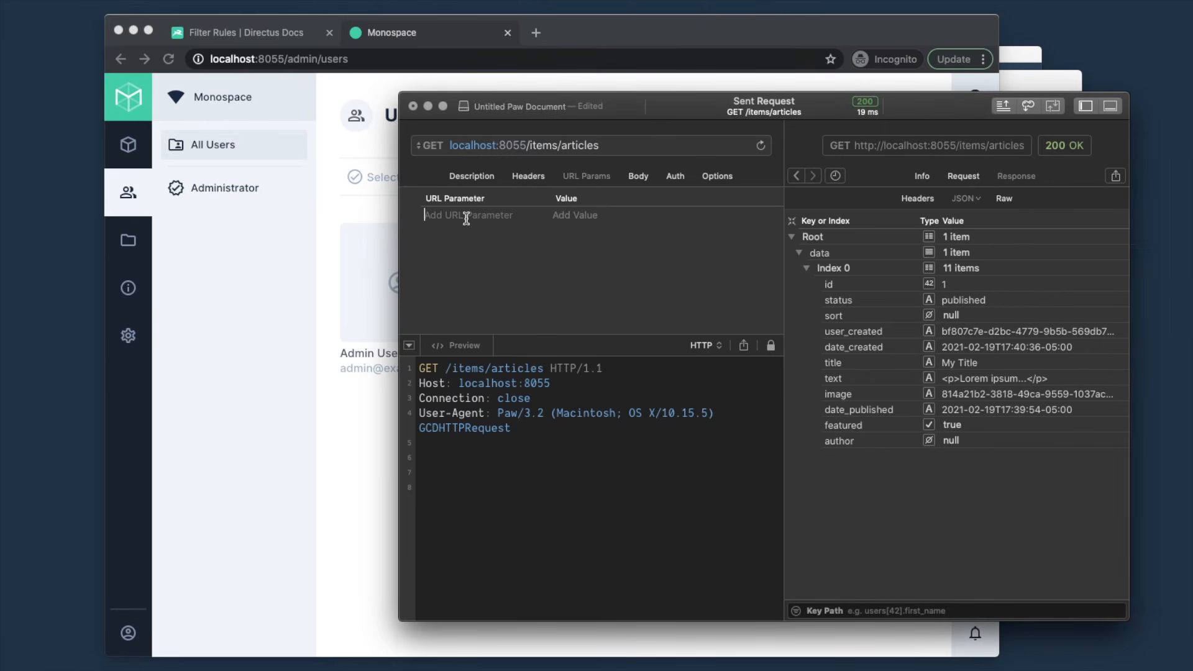
pyautogui.write('a')
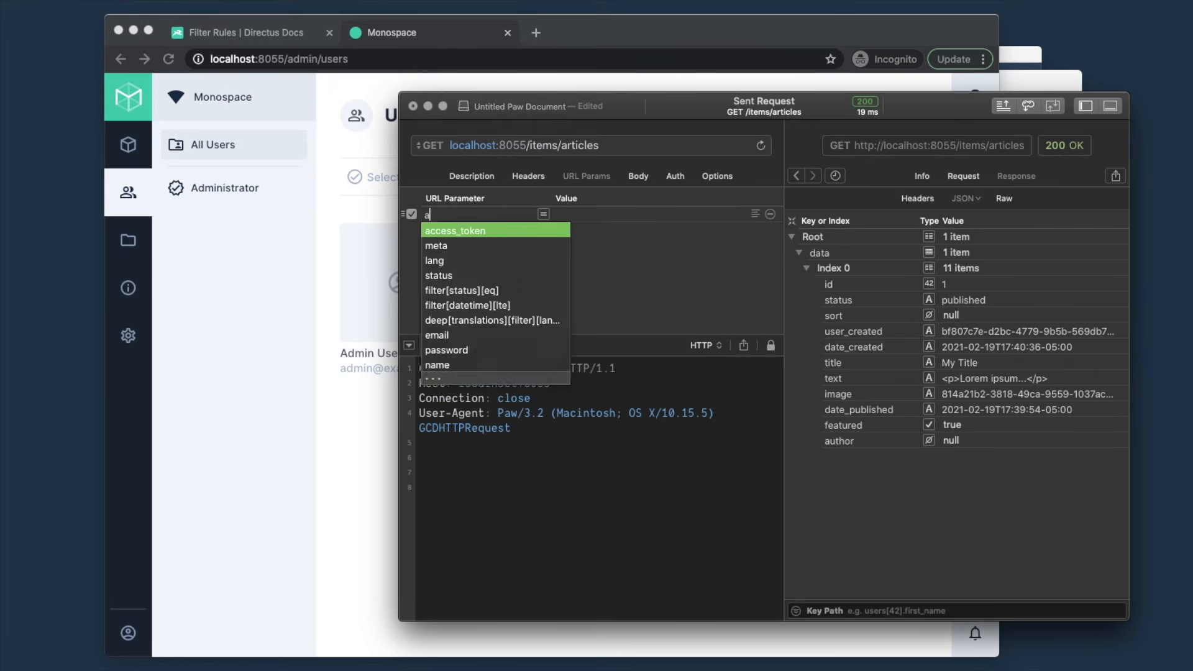
pyautogui.write('ccess_token')
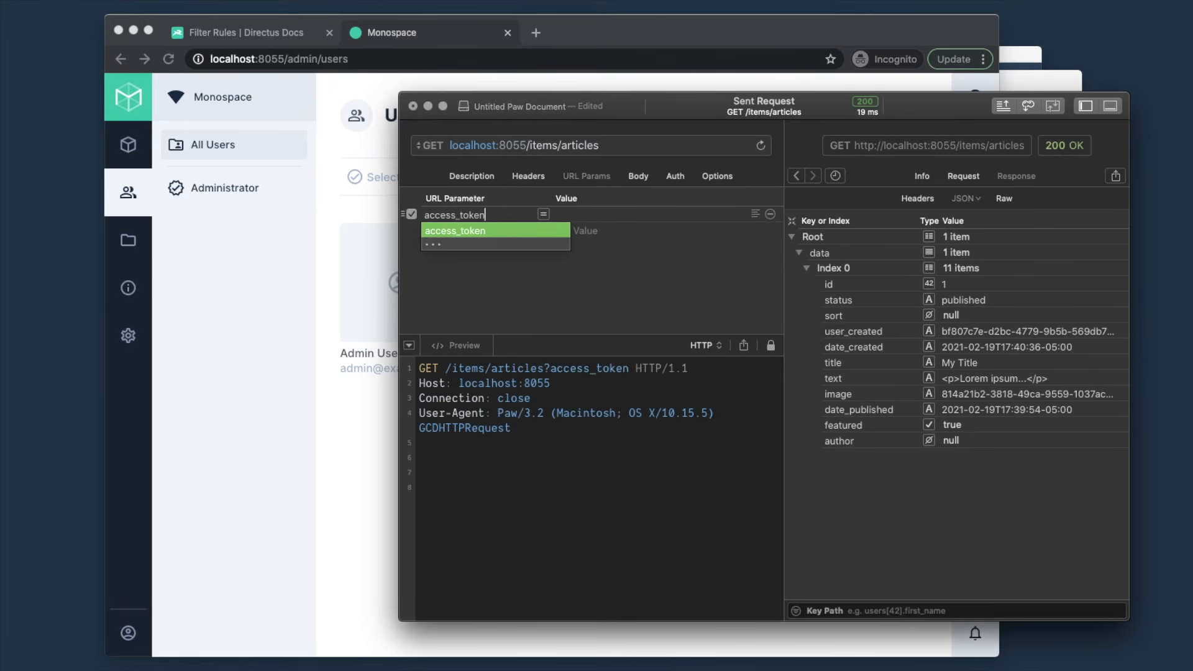
pyautogui.press('Tab')
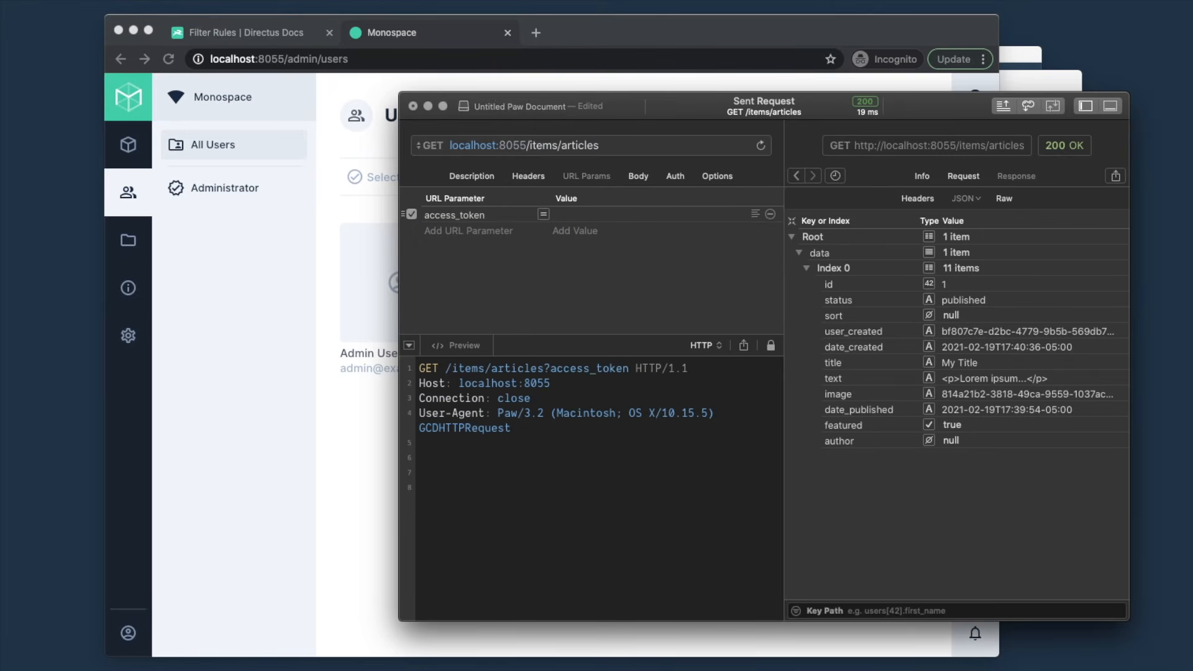
pyautogui.write('admin')
pyautogui.press('super+r')
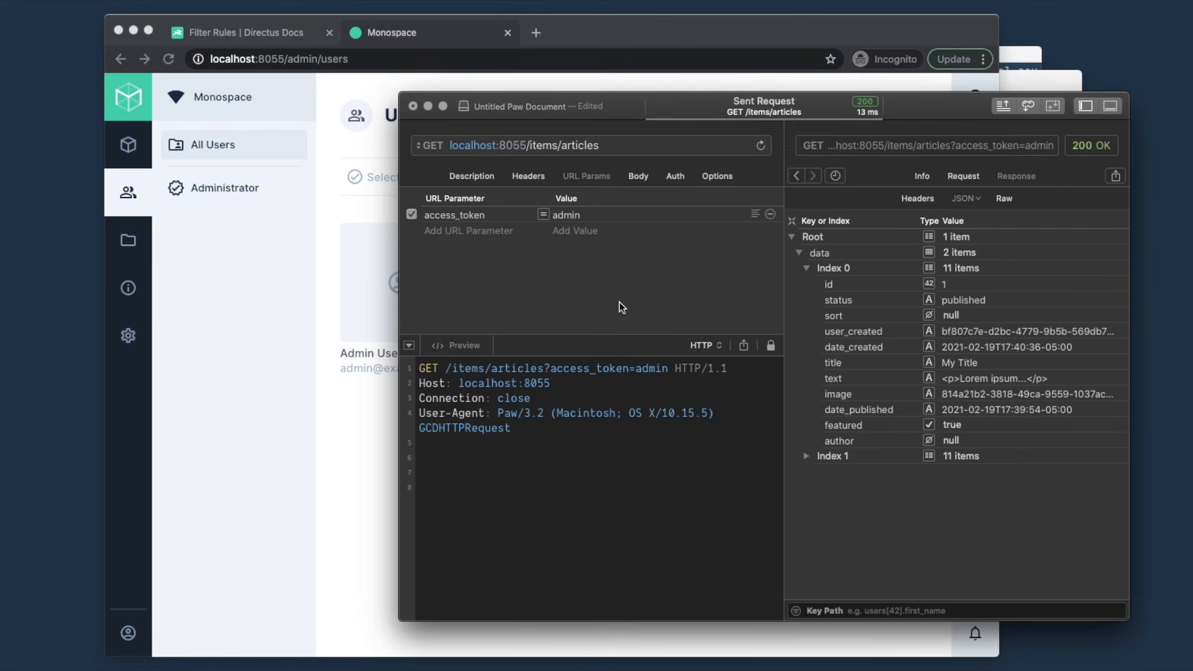
# - Expand the second article in the response to reveal its title 'In the future!'
pyautogui.click(807, 456)
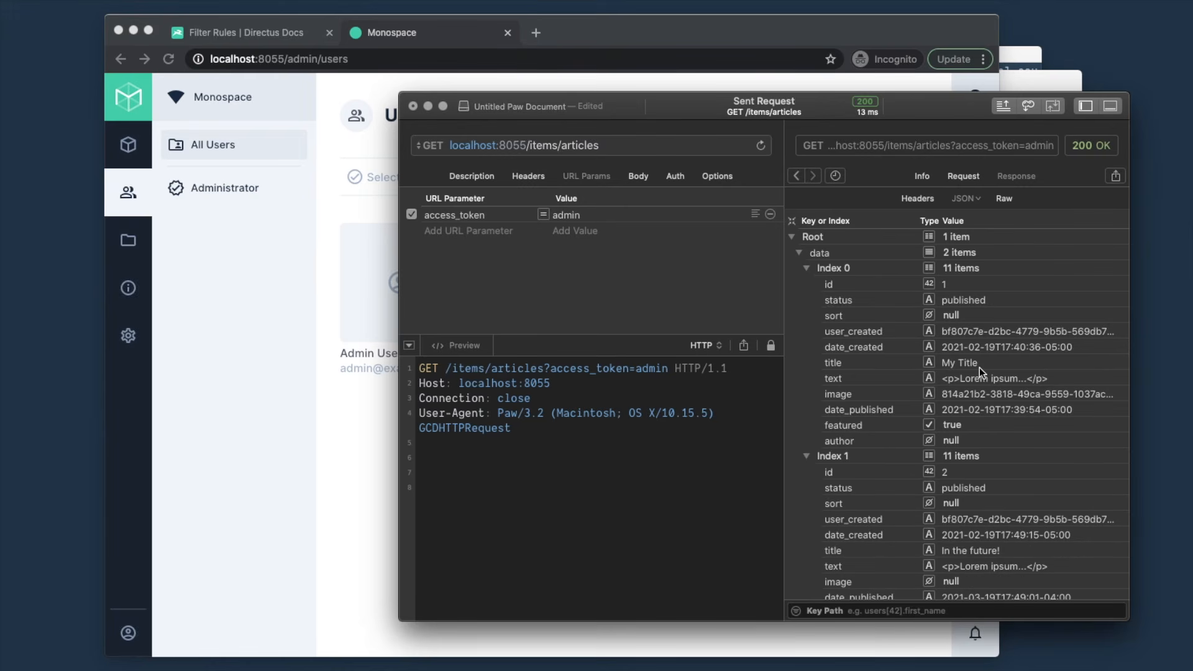
pyautogui.scroll(-2, 998, 403)
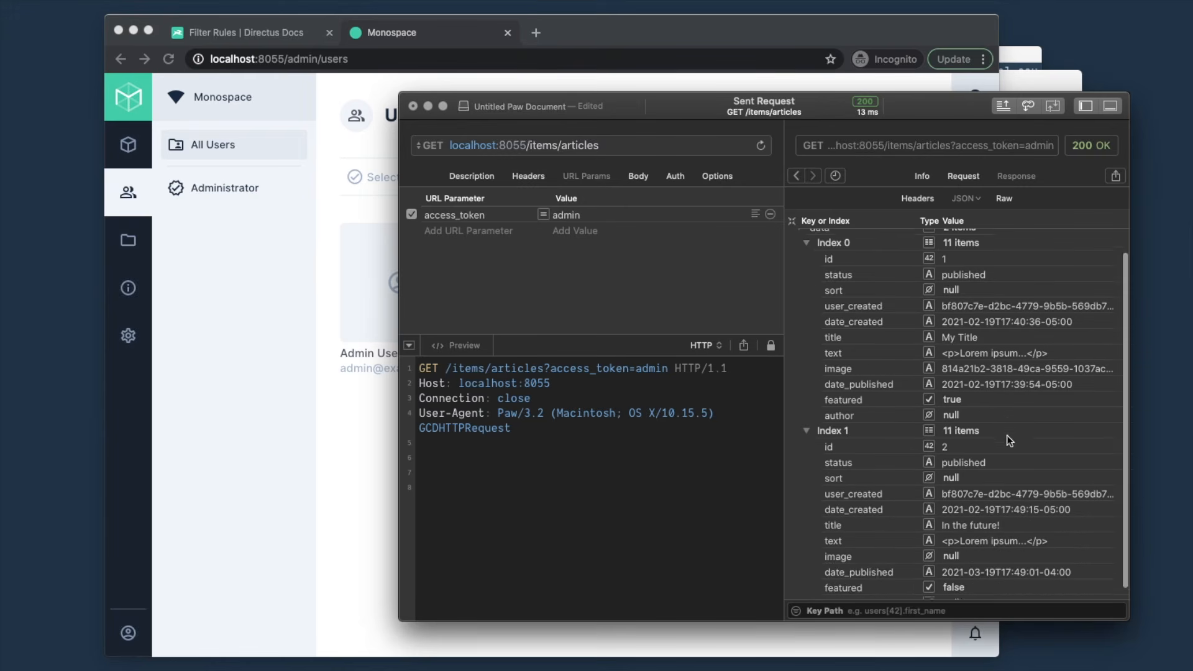
pyautogui.click(975, 517)
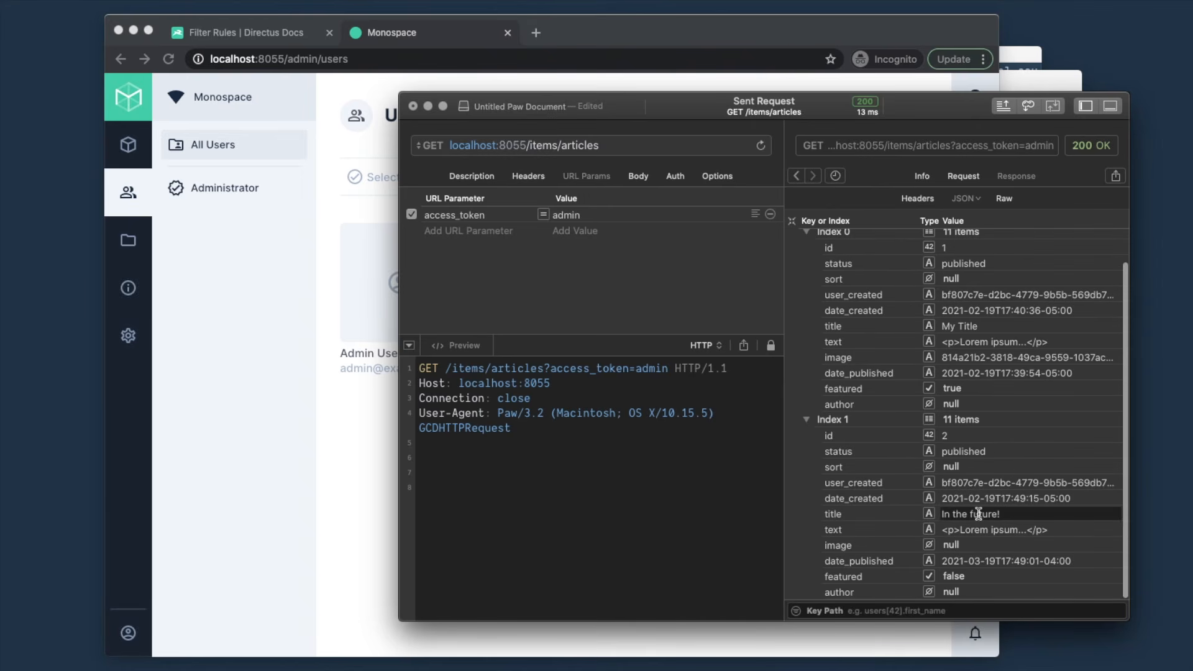